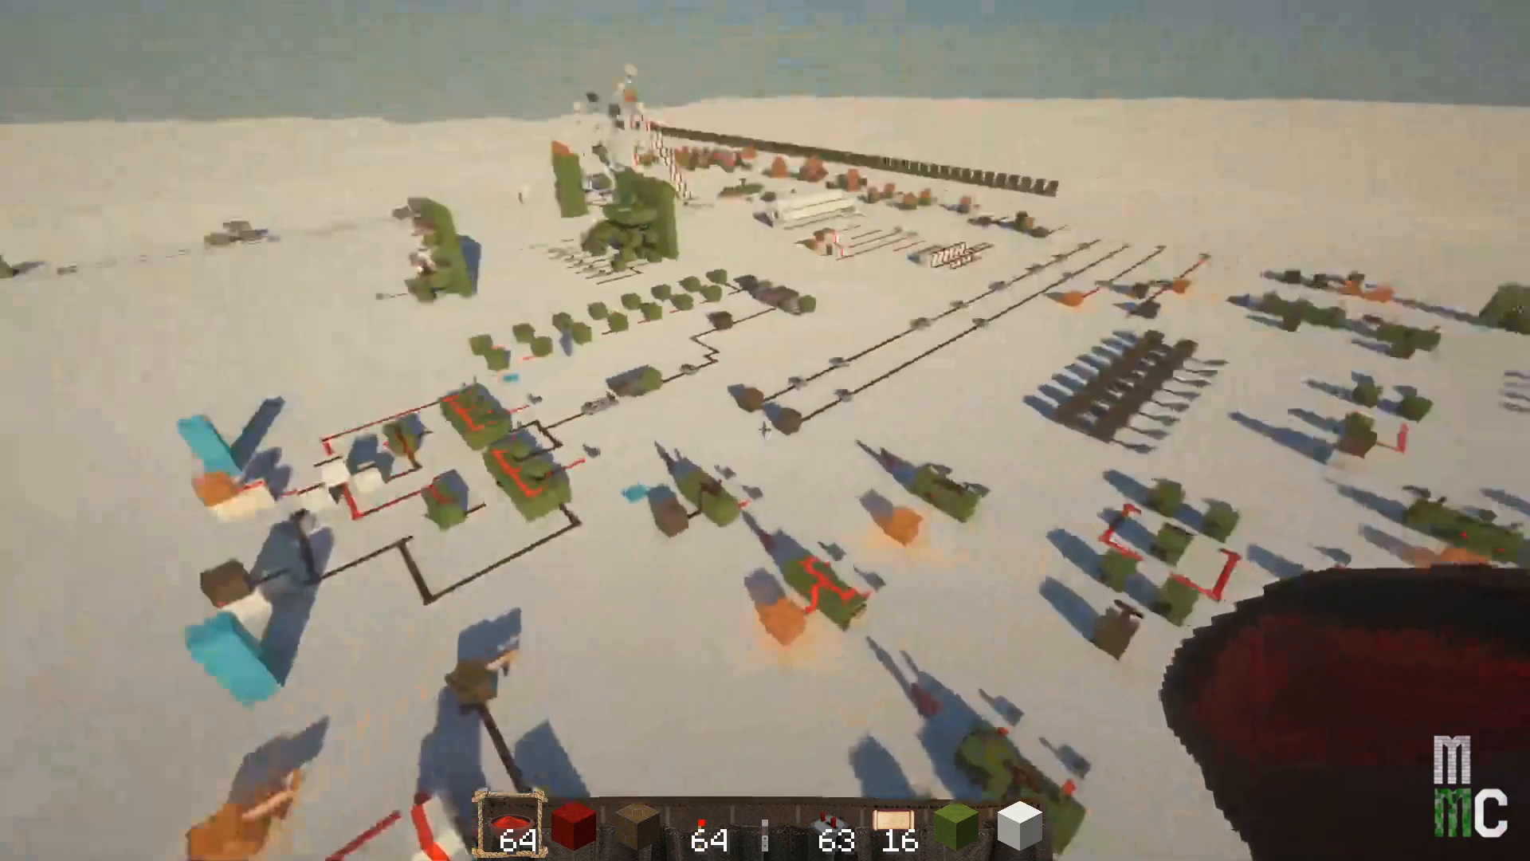
Fly over the redstone circuits to the D Flip Flop build and examine its Data and Enable levers
key("w")
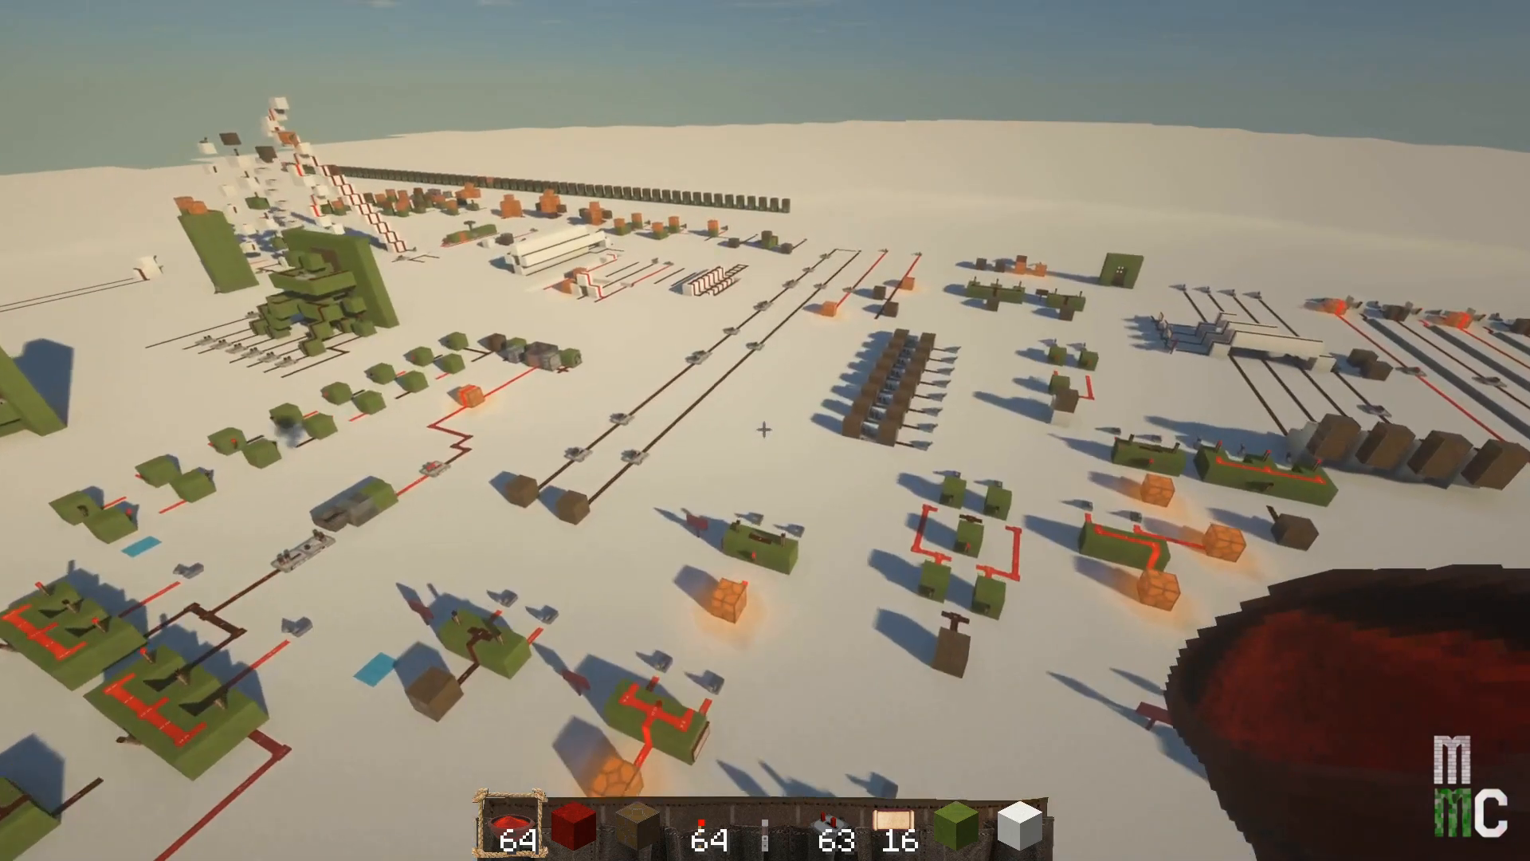
key("w")
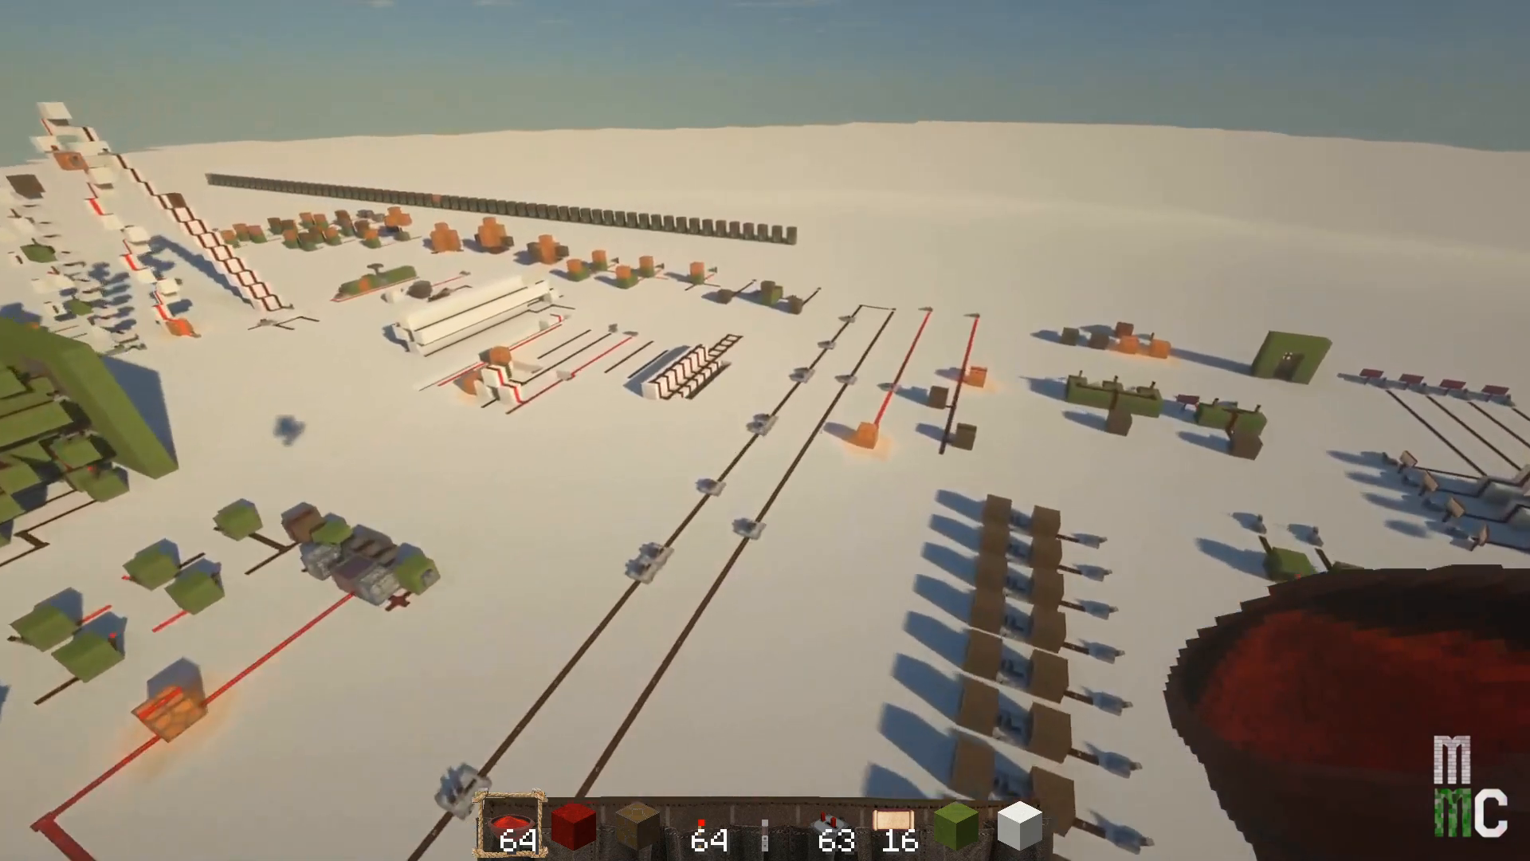
key("space")
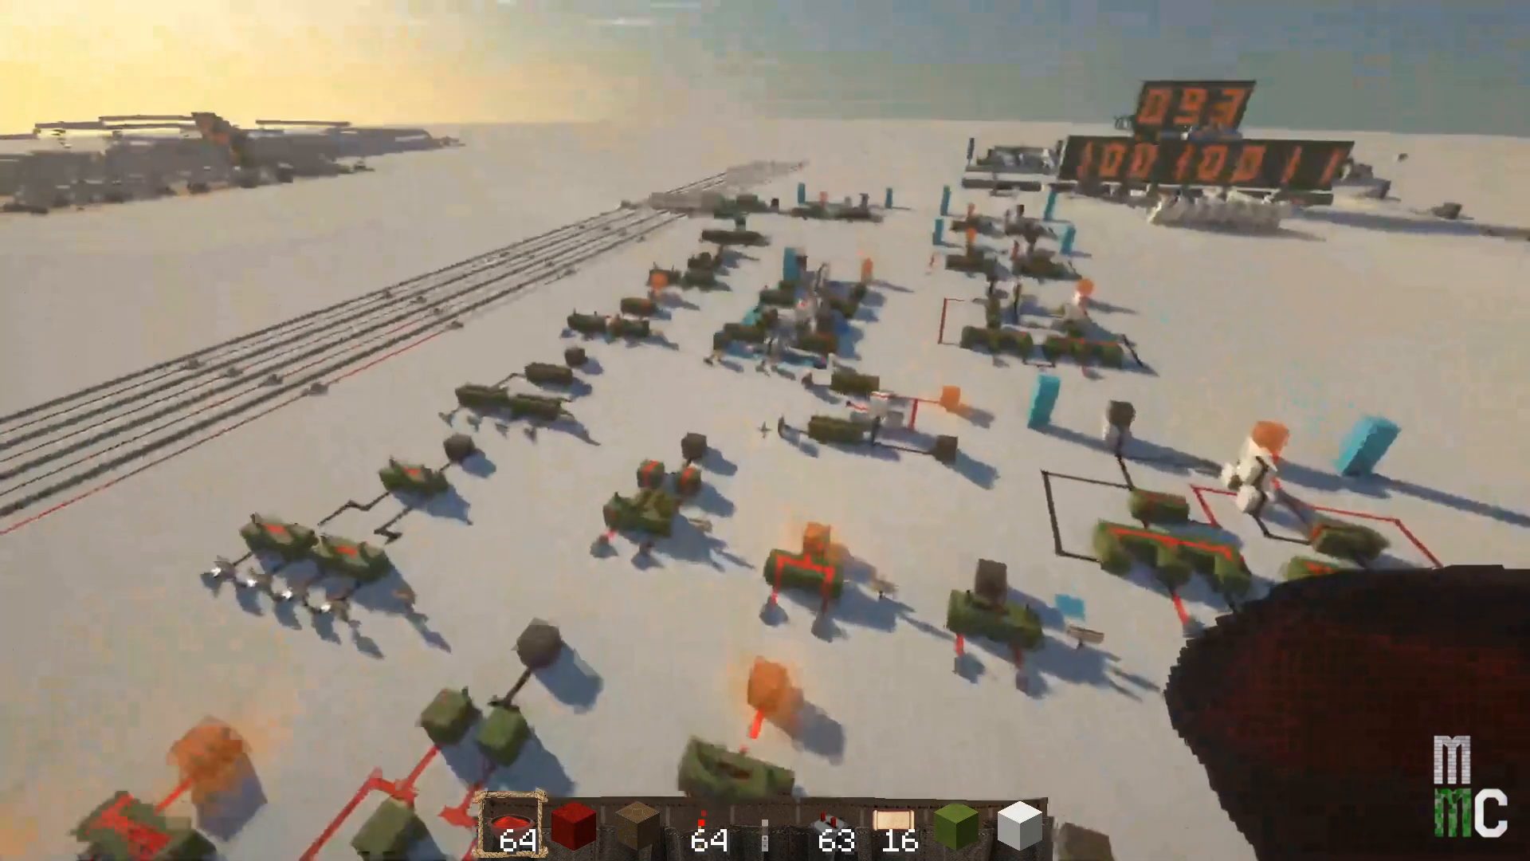
key("w")
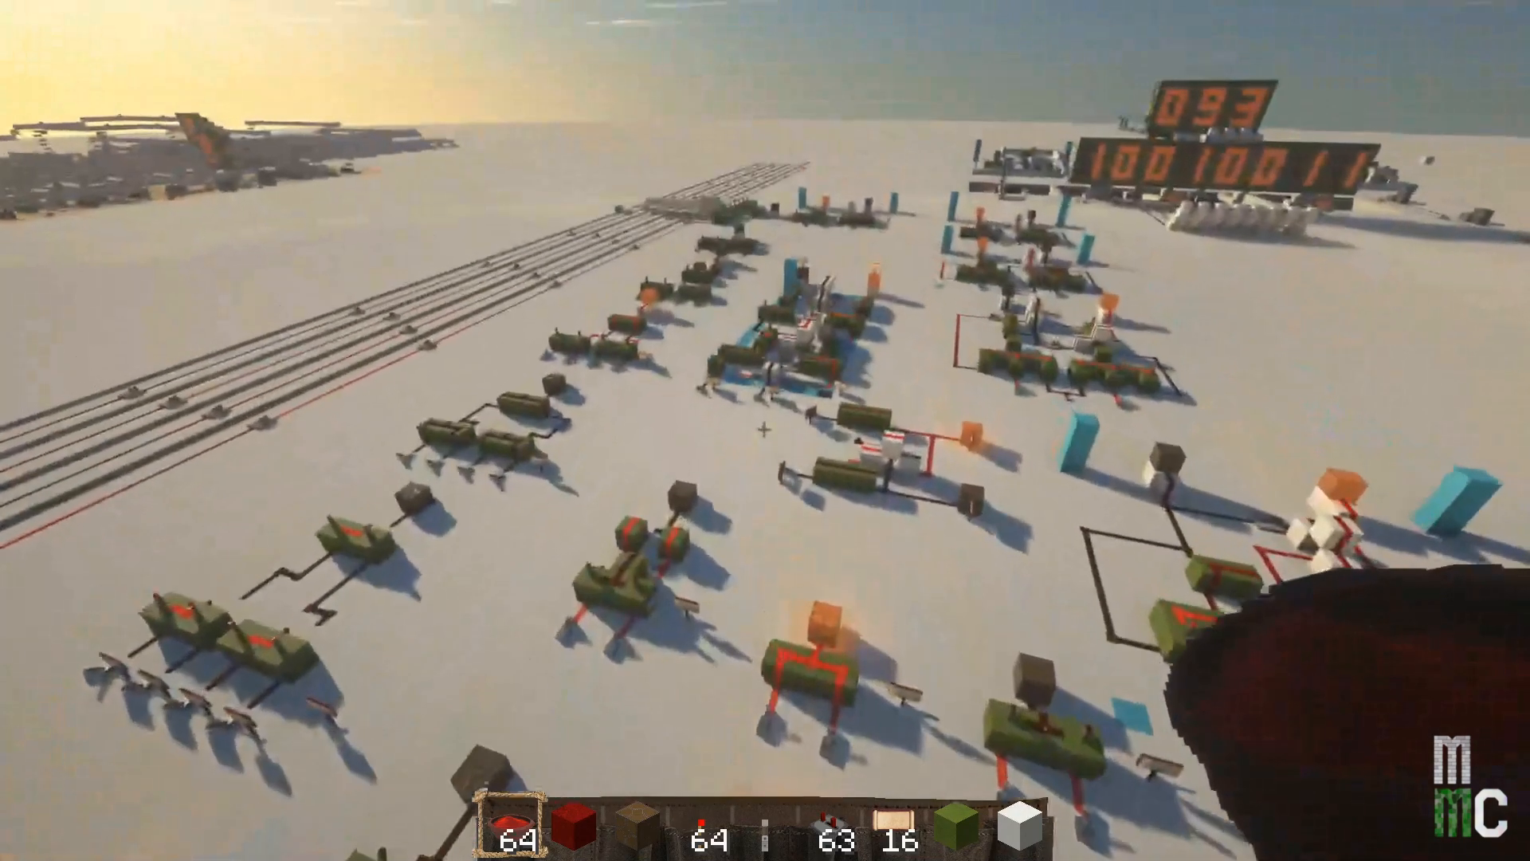
key("w")
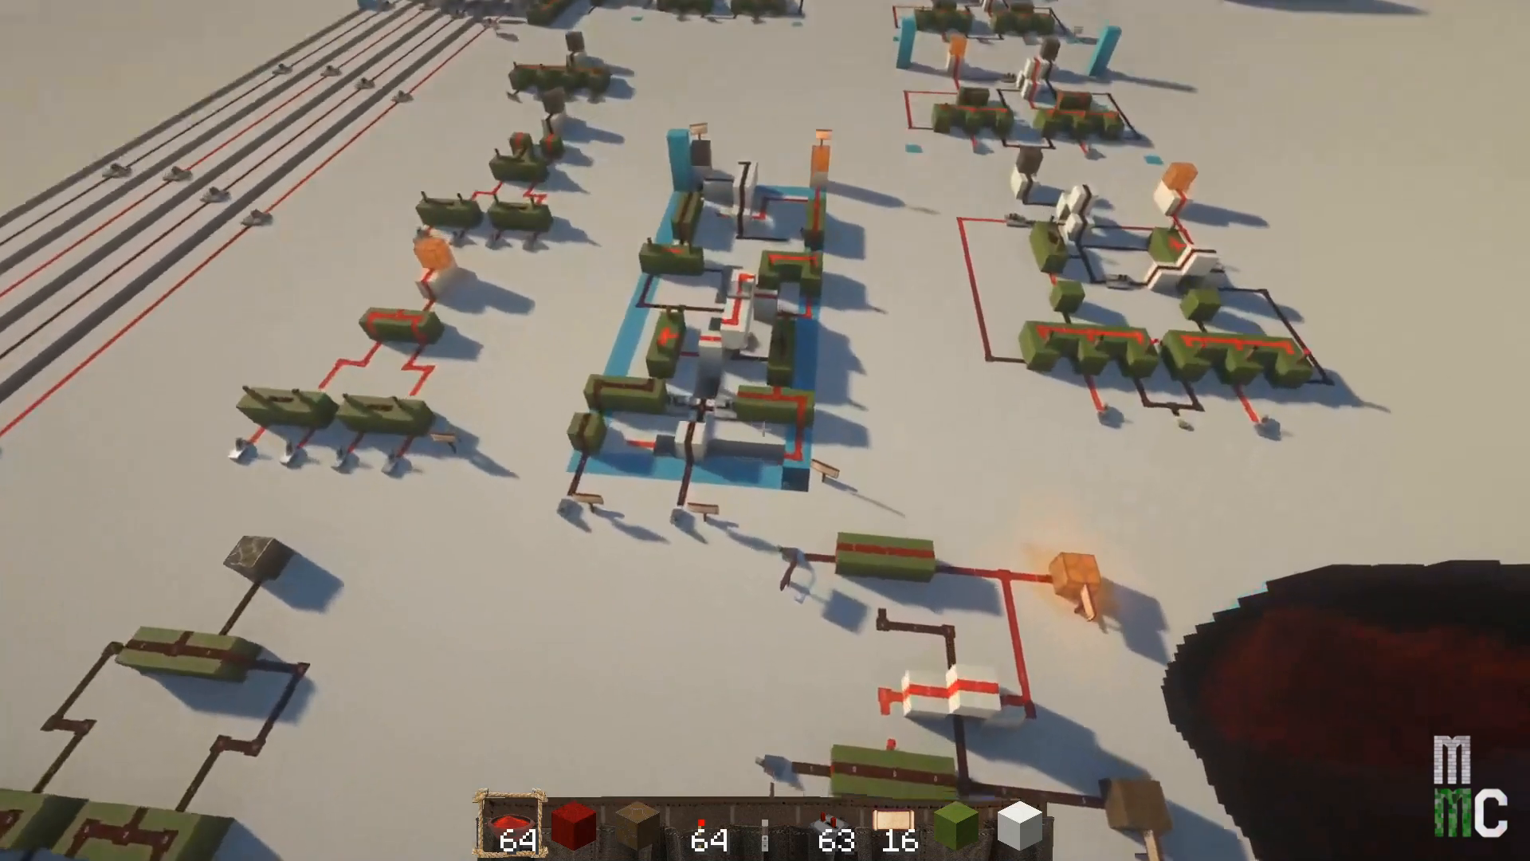
key("w")
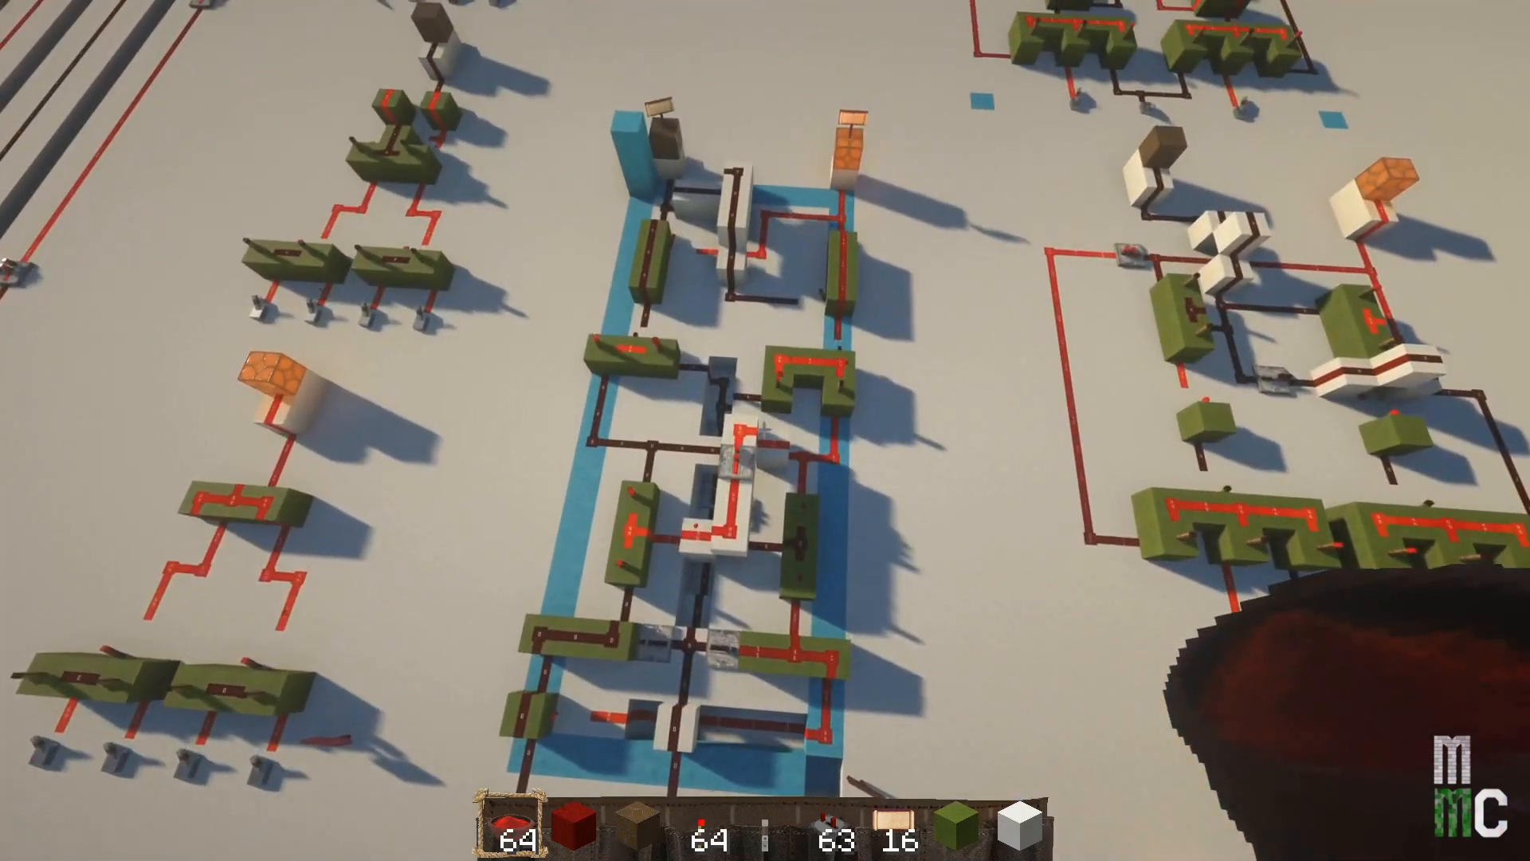
key("s")
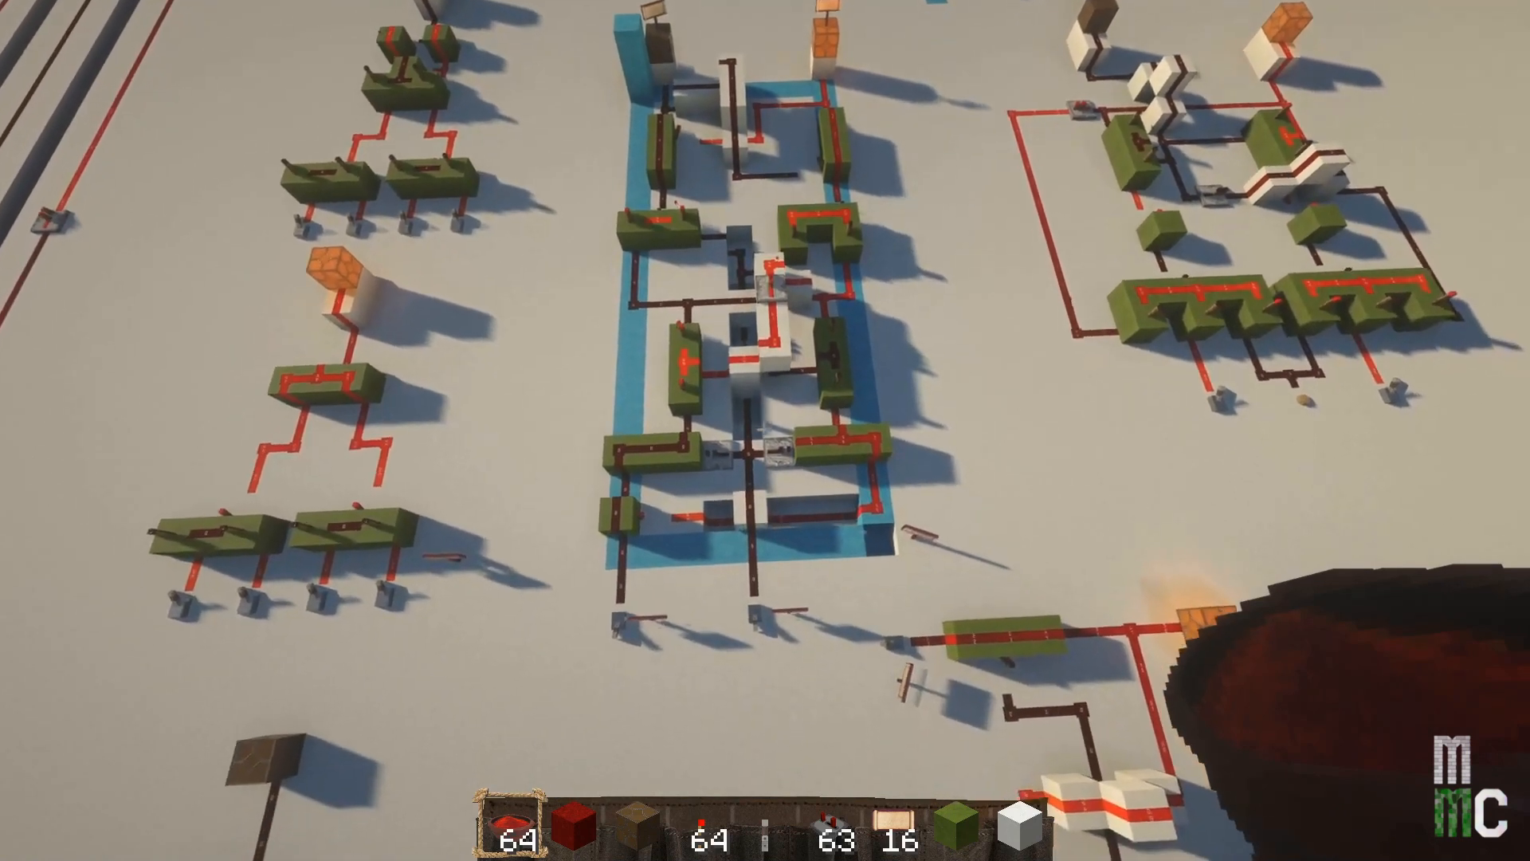
key("shift")
key("s")
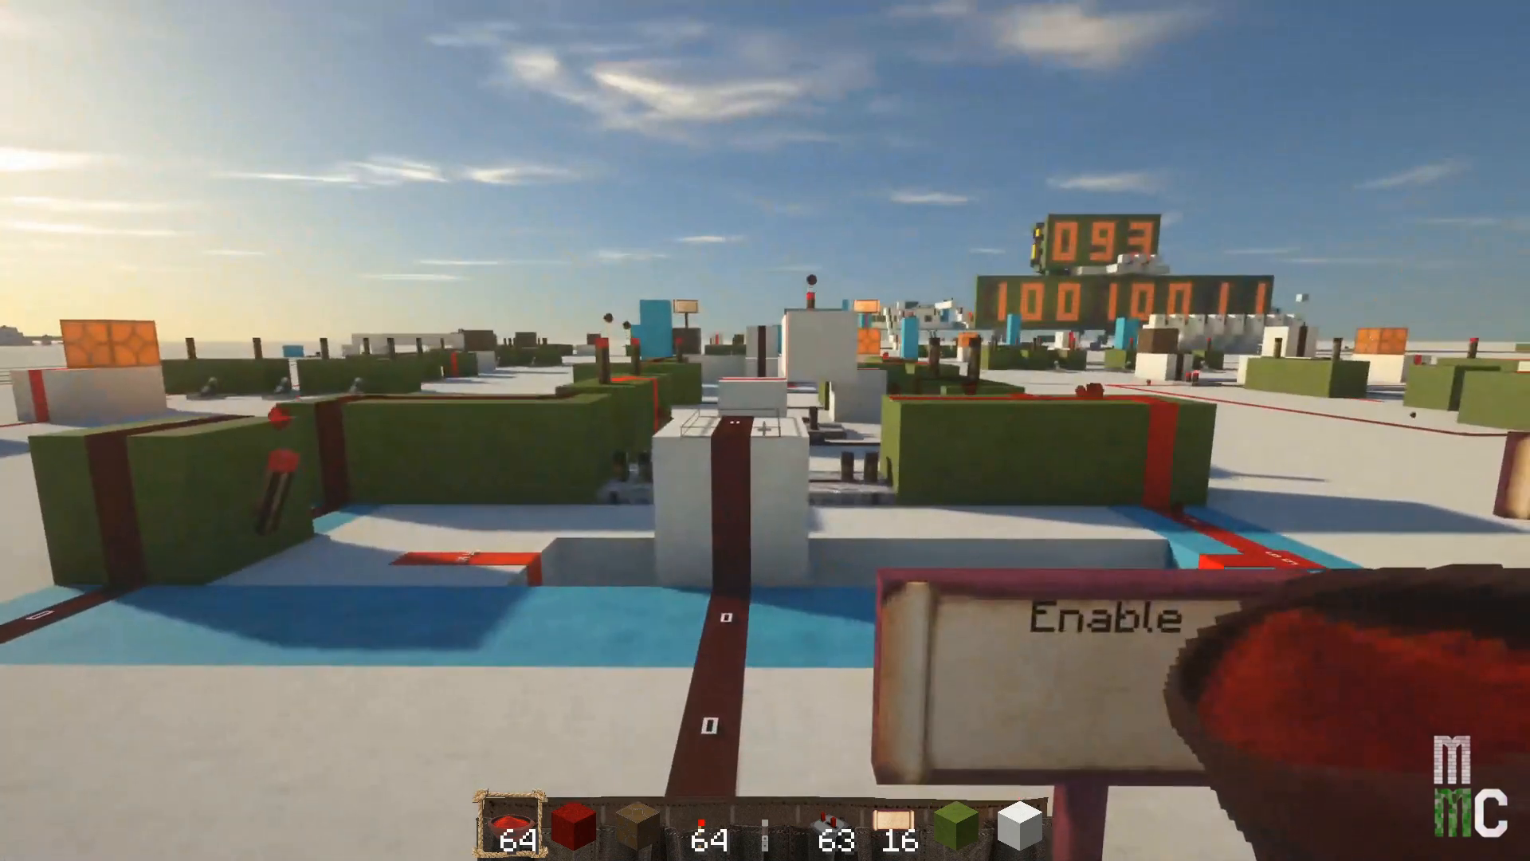
key("s")
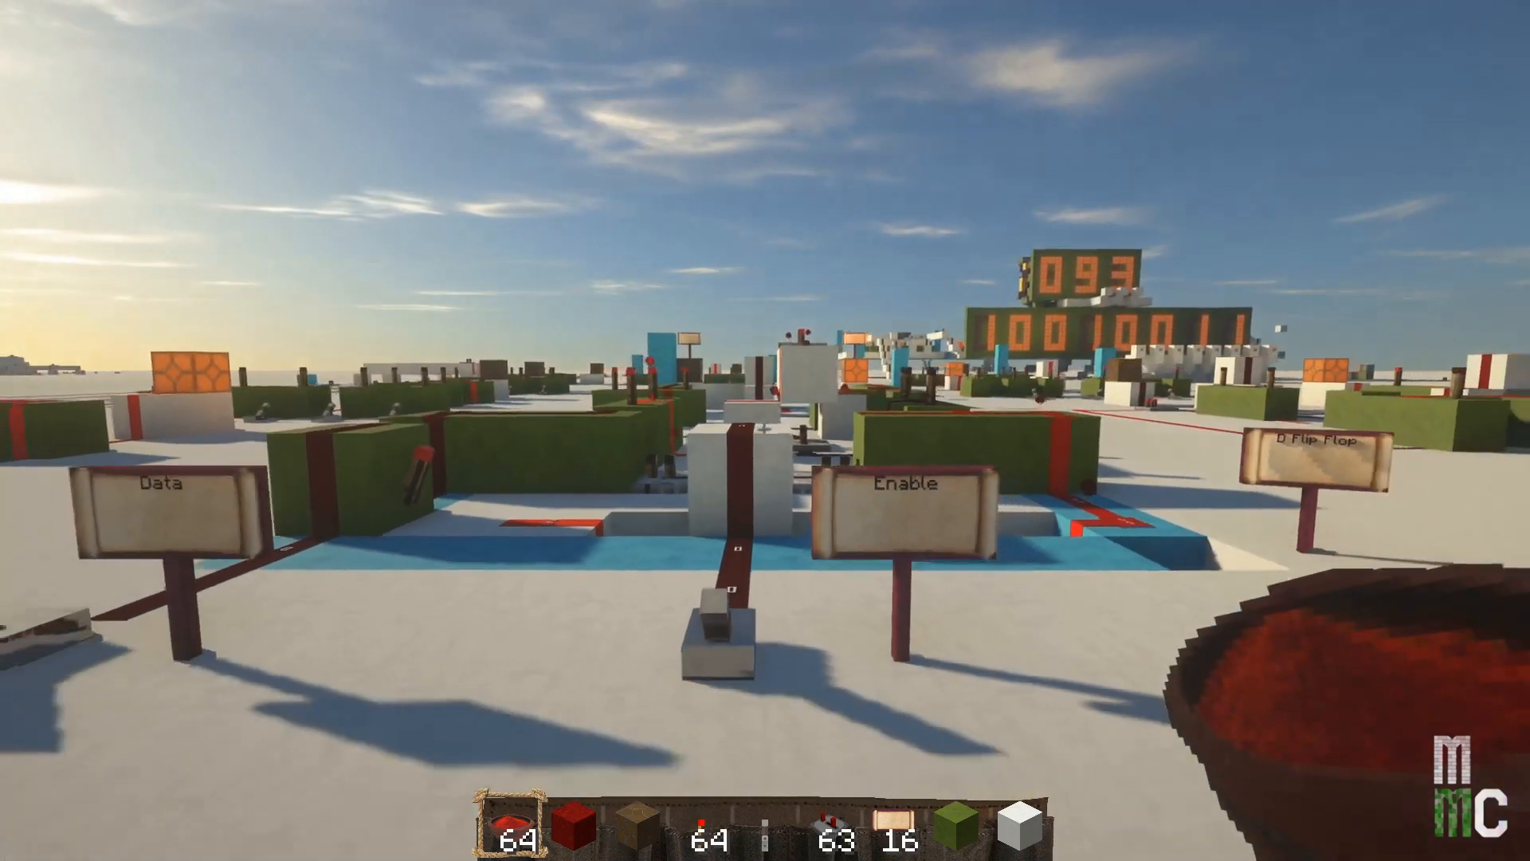
key("a")
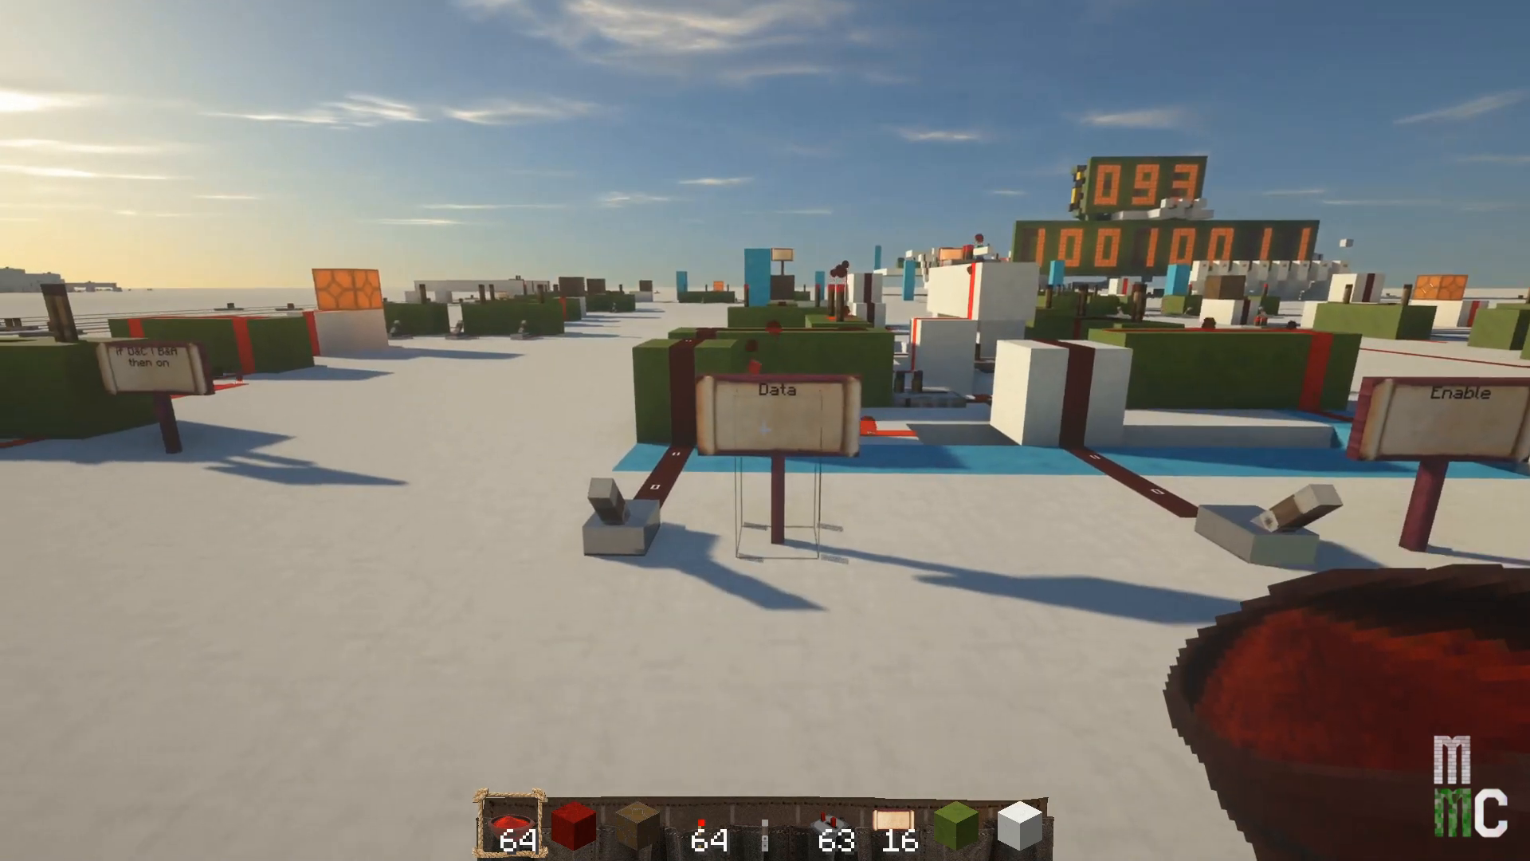
key("d")
key("d")
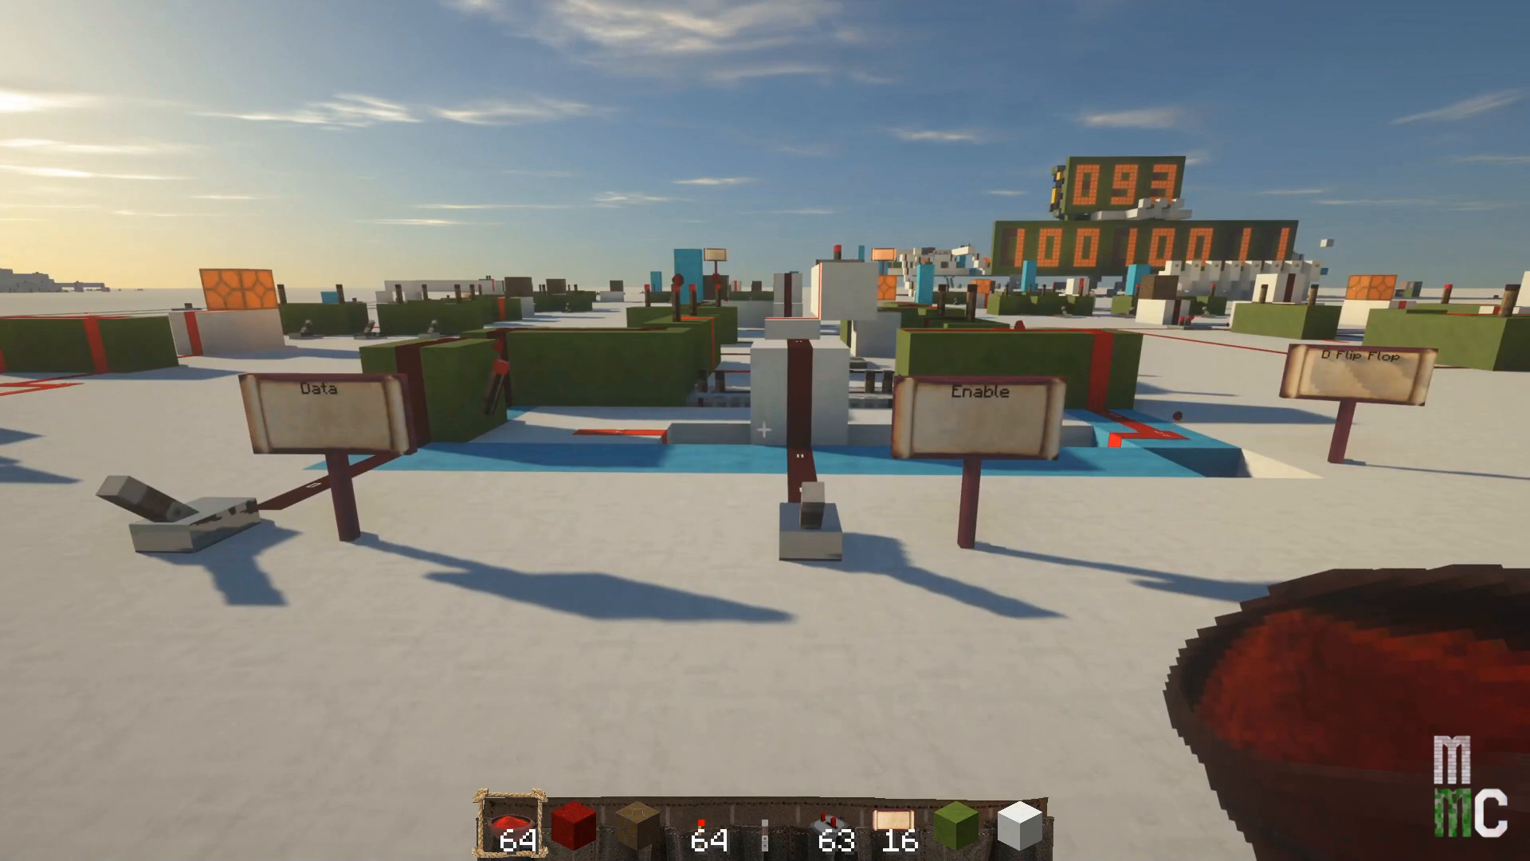
Switch on the D flip-flop's Data lever and pulse its Enable lever on and off
key("a")
key("w")
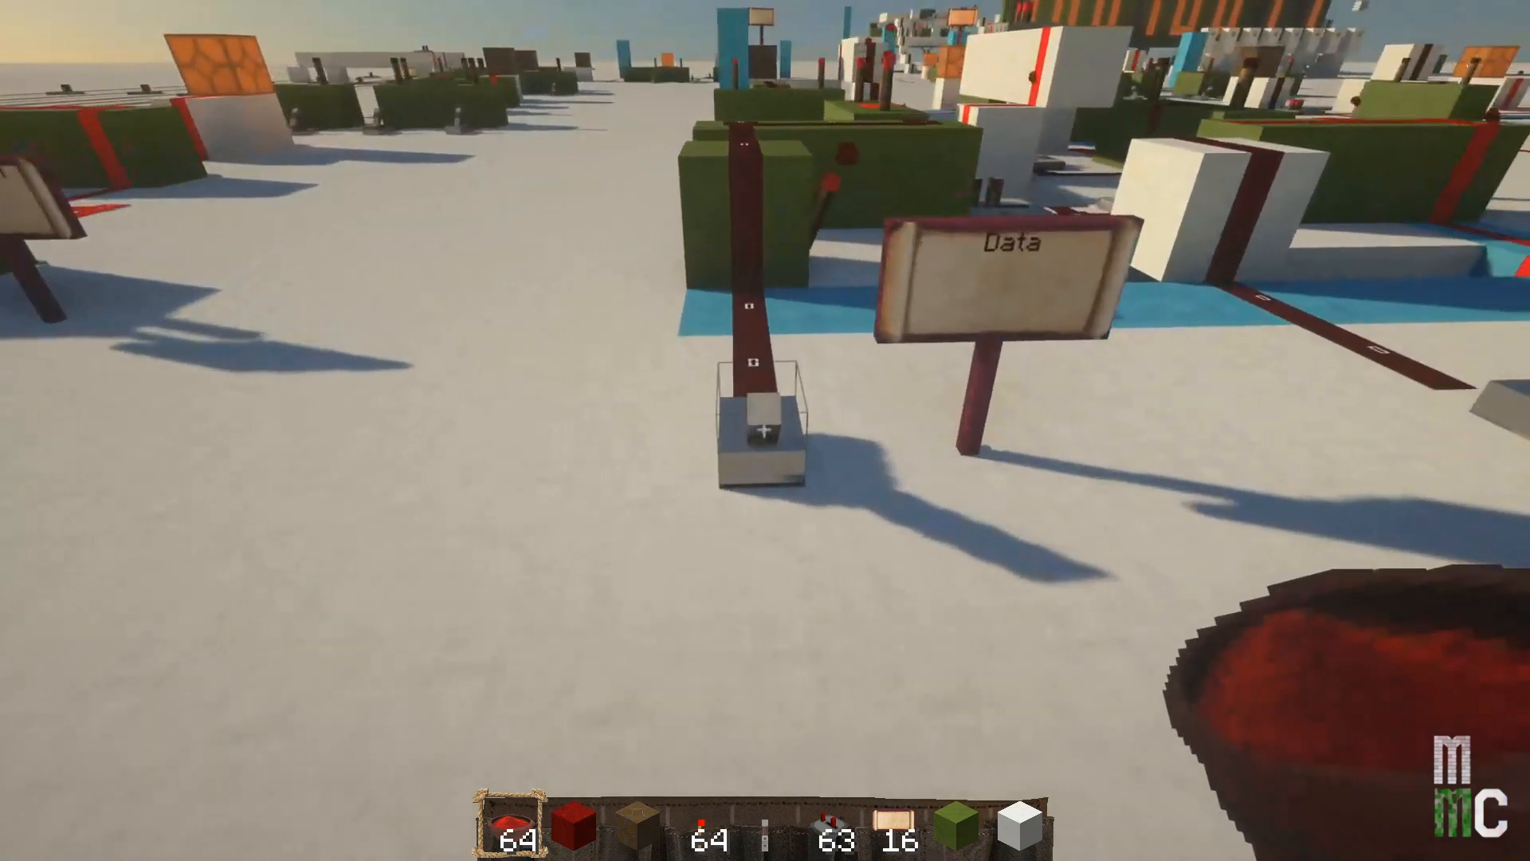
right_click(764, 430)
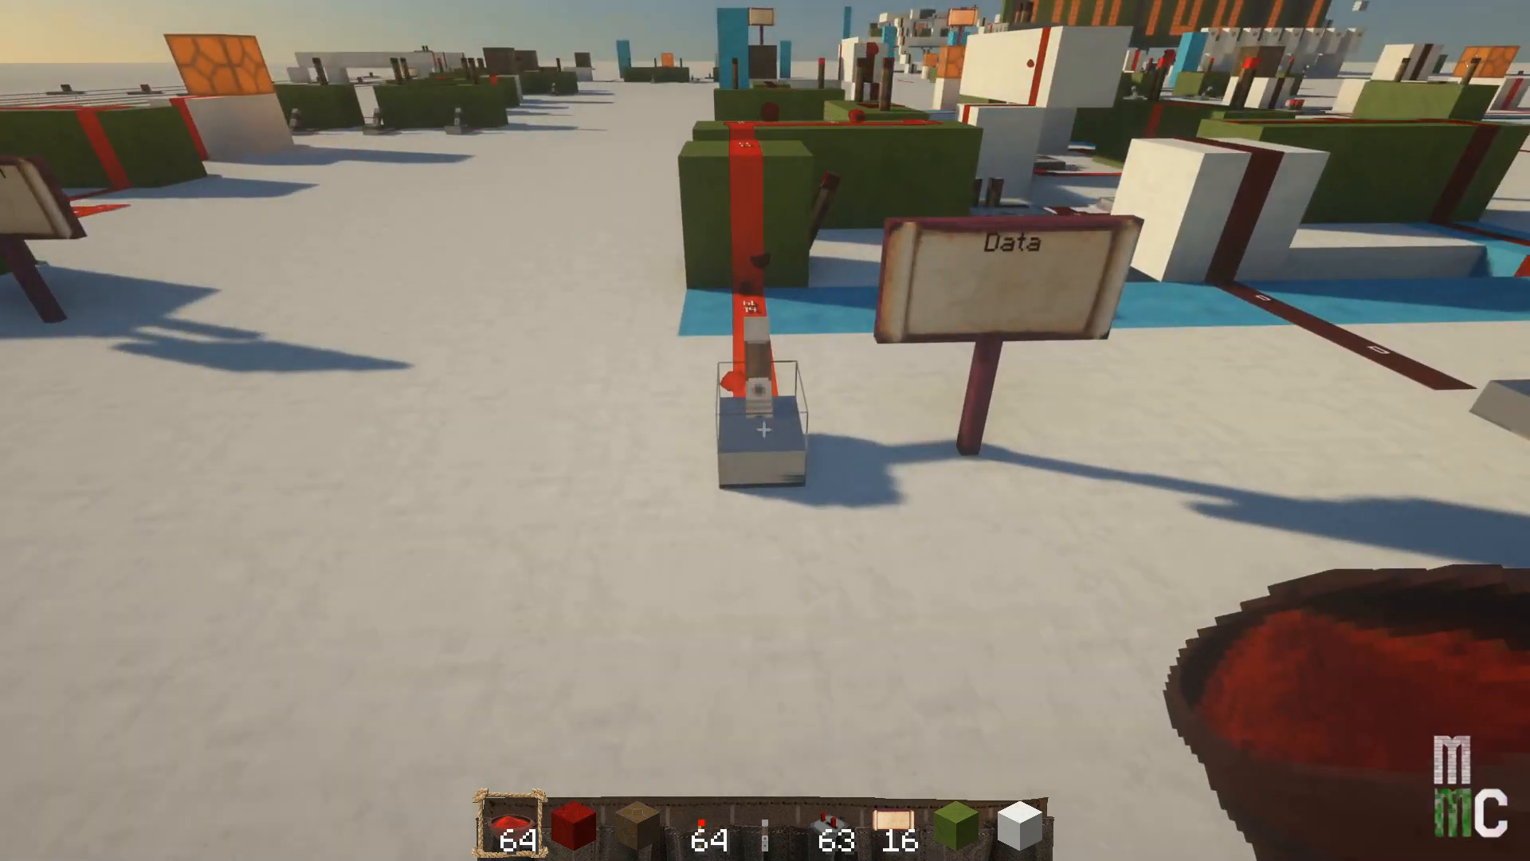
key("d")
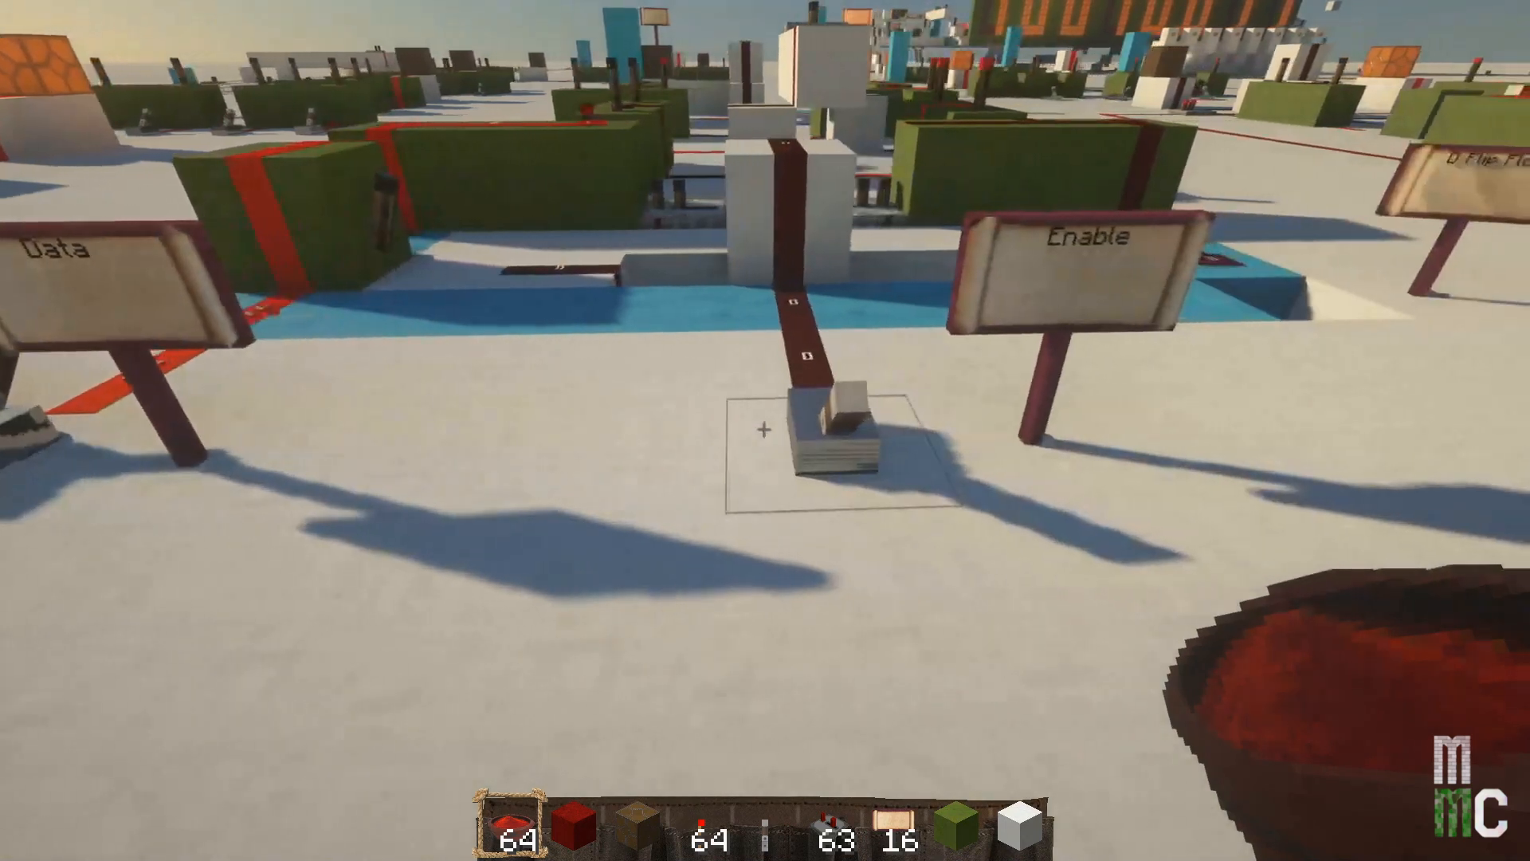
right_click(763, 430)
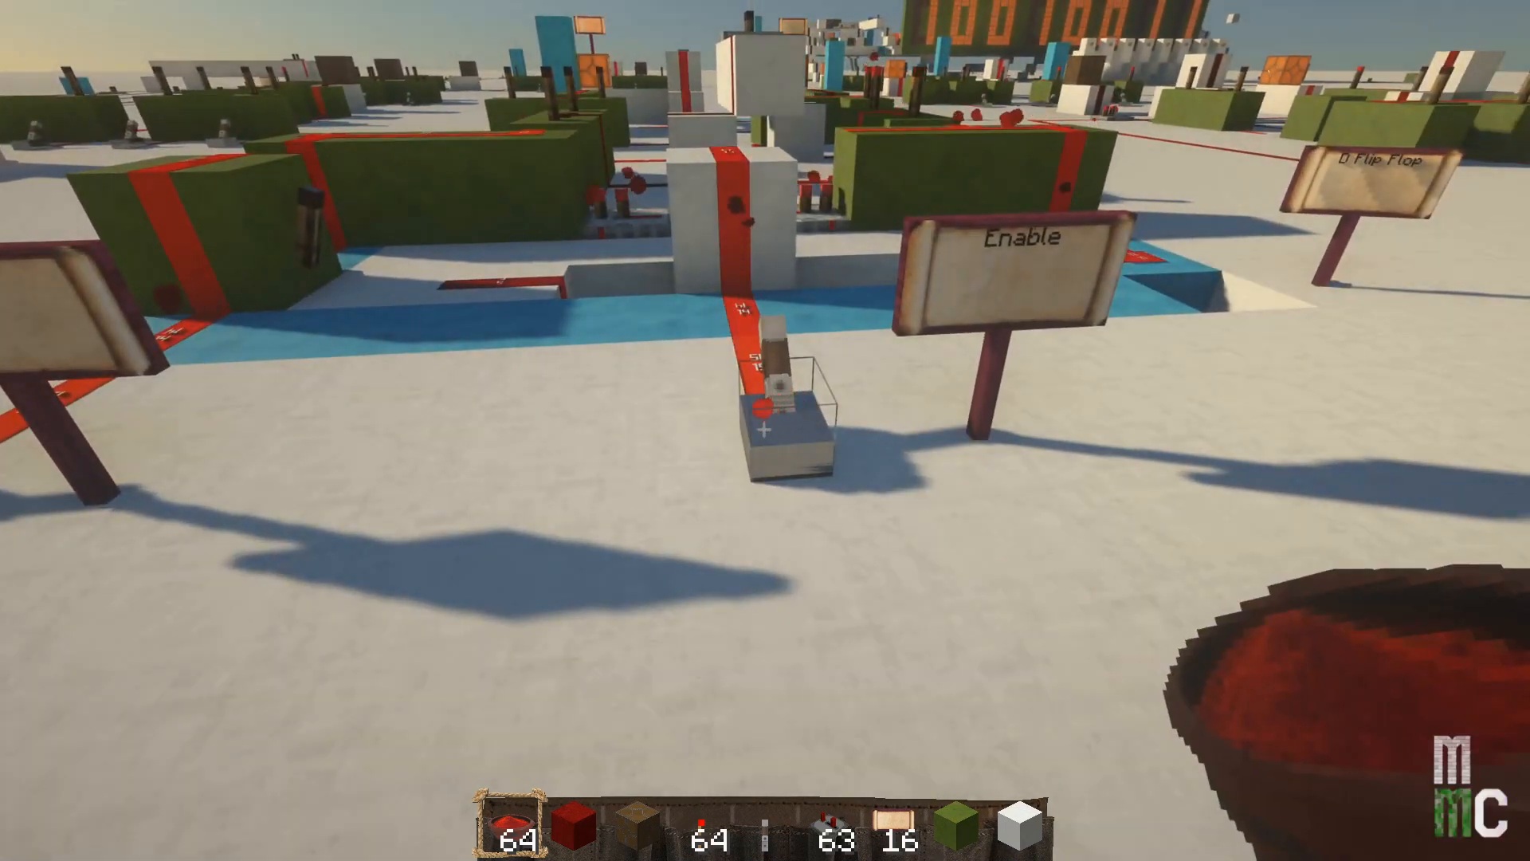
key("s")
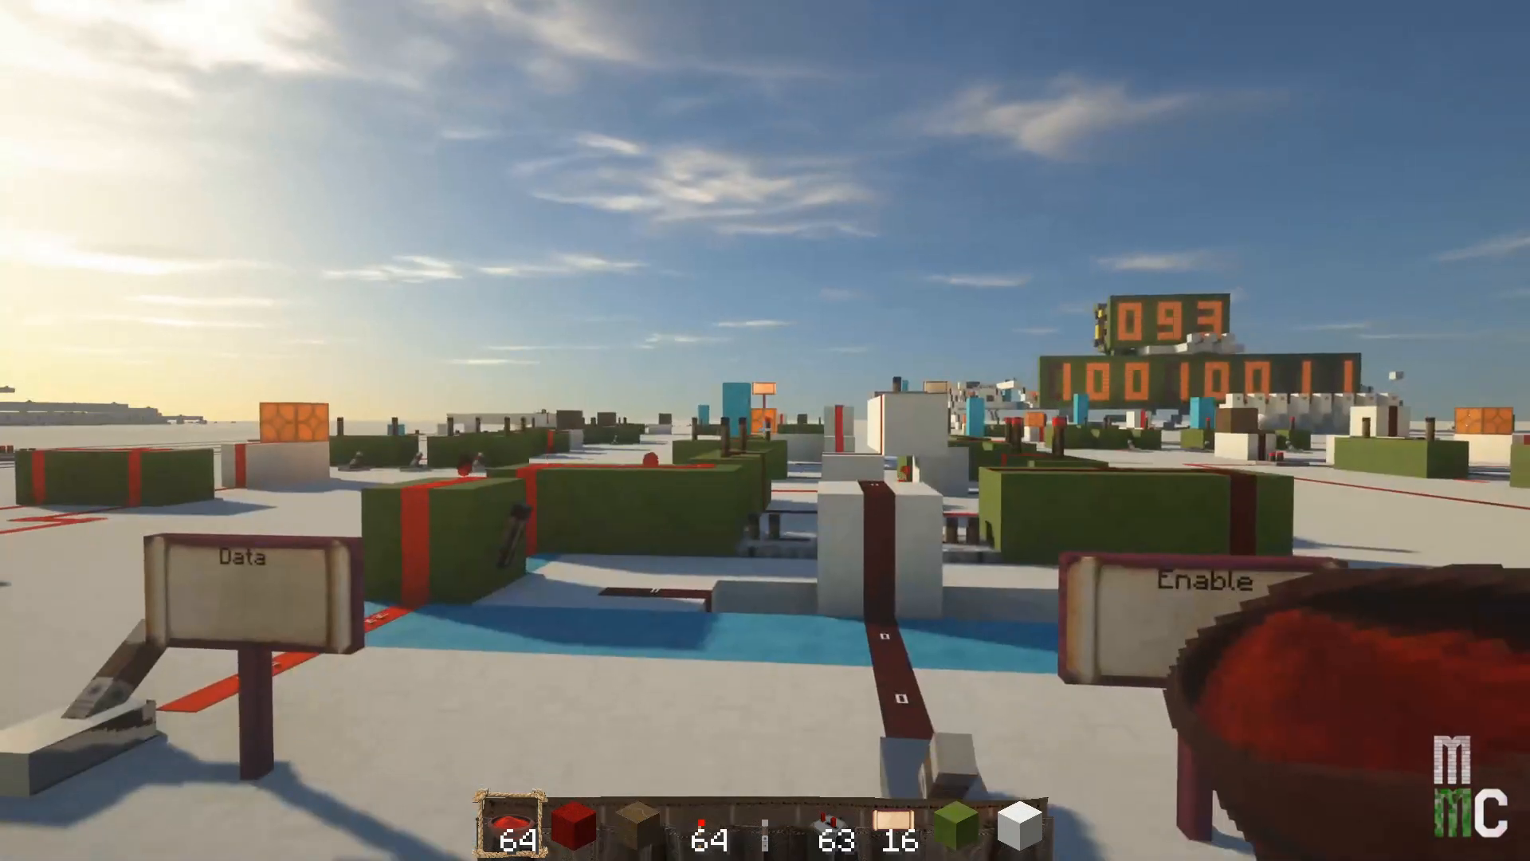
Switch off the D flip-flop's Data lever, pulse its Enable lever, and step back to view the build
key("a")
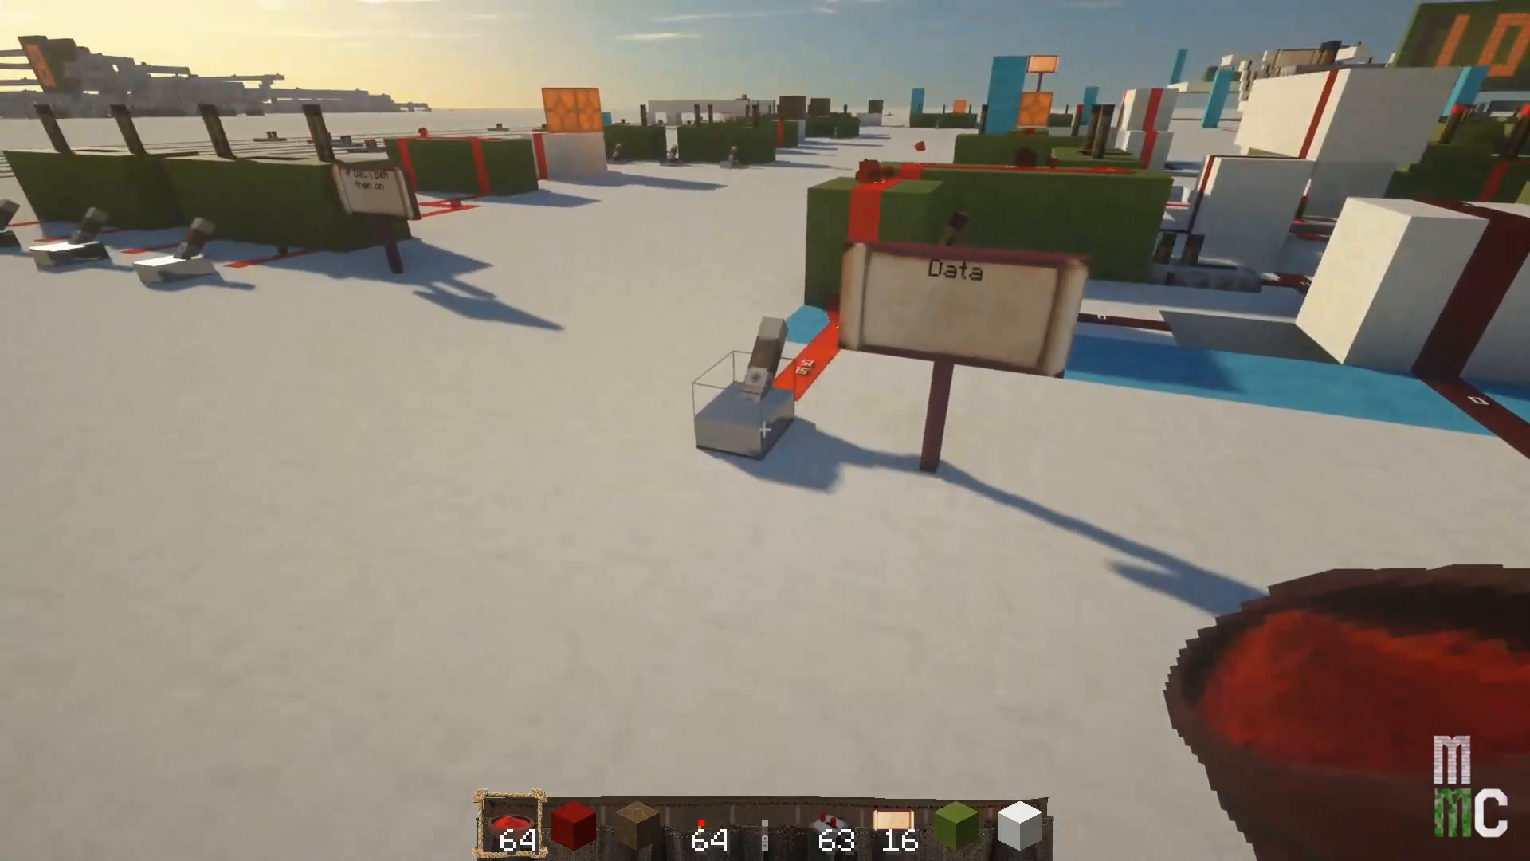
right_click(764, 430)
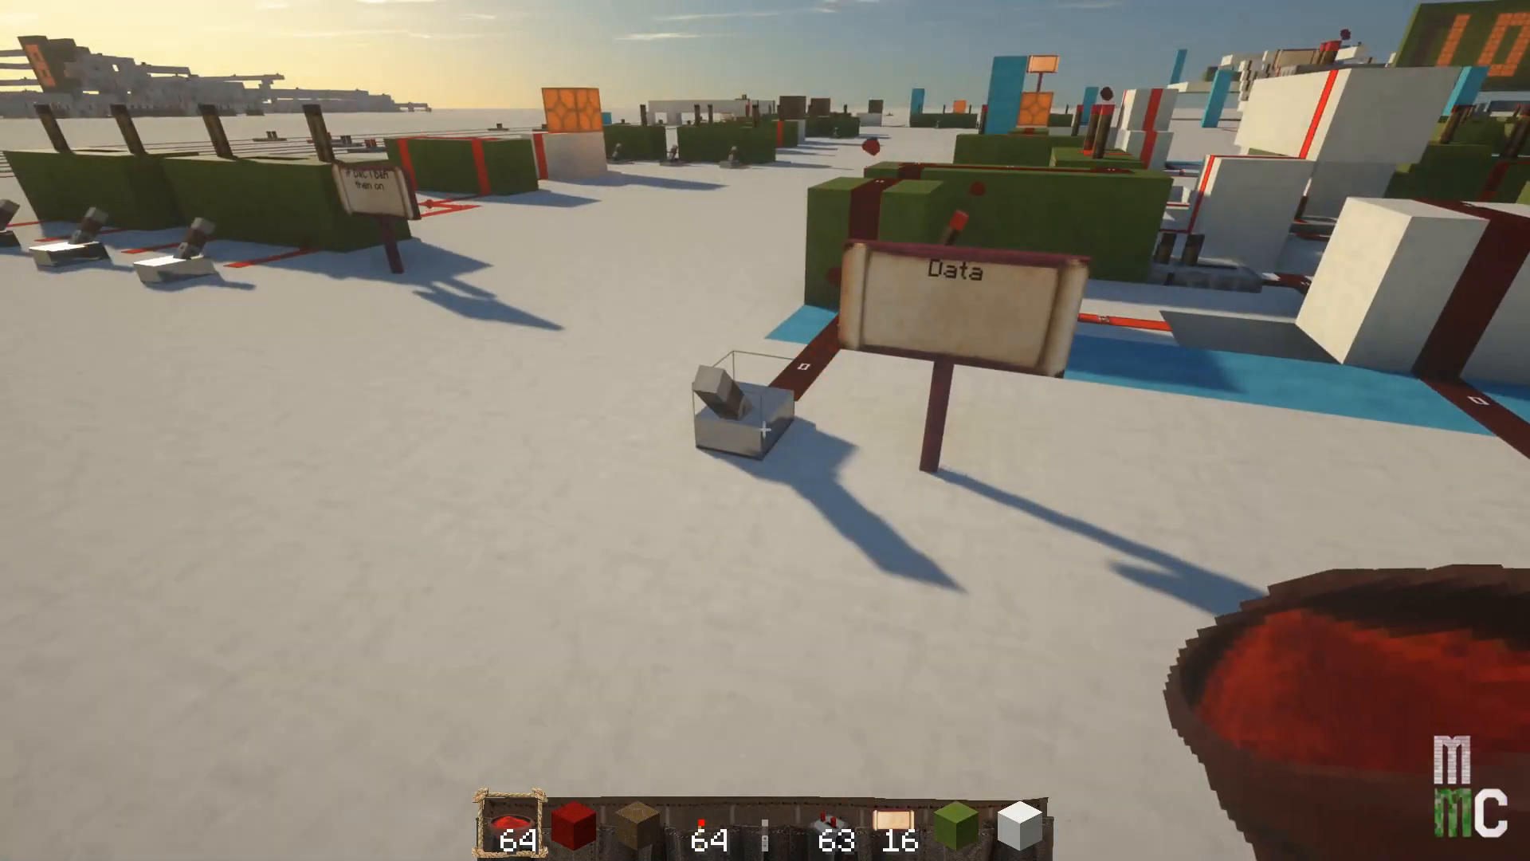
key("d")
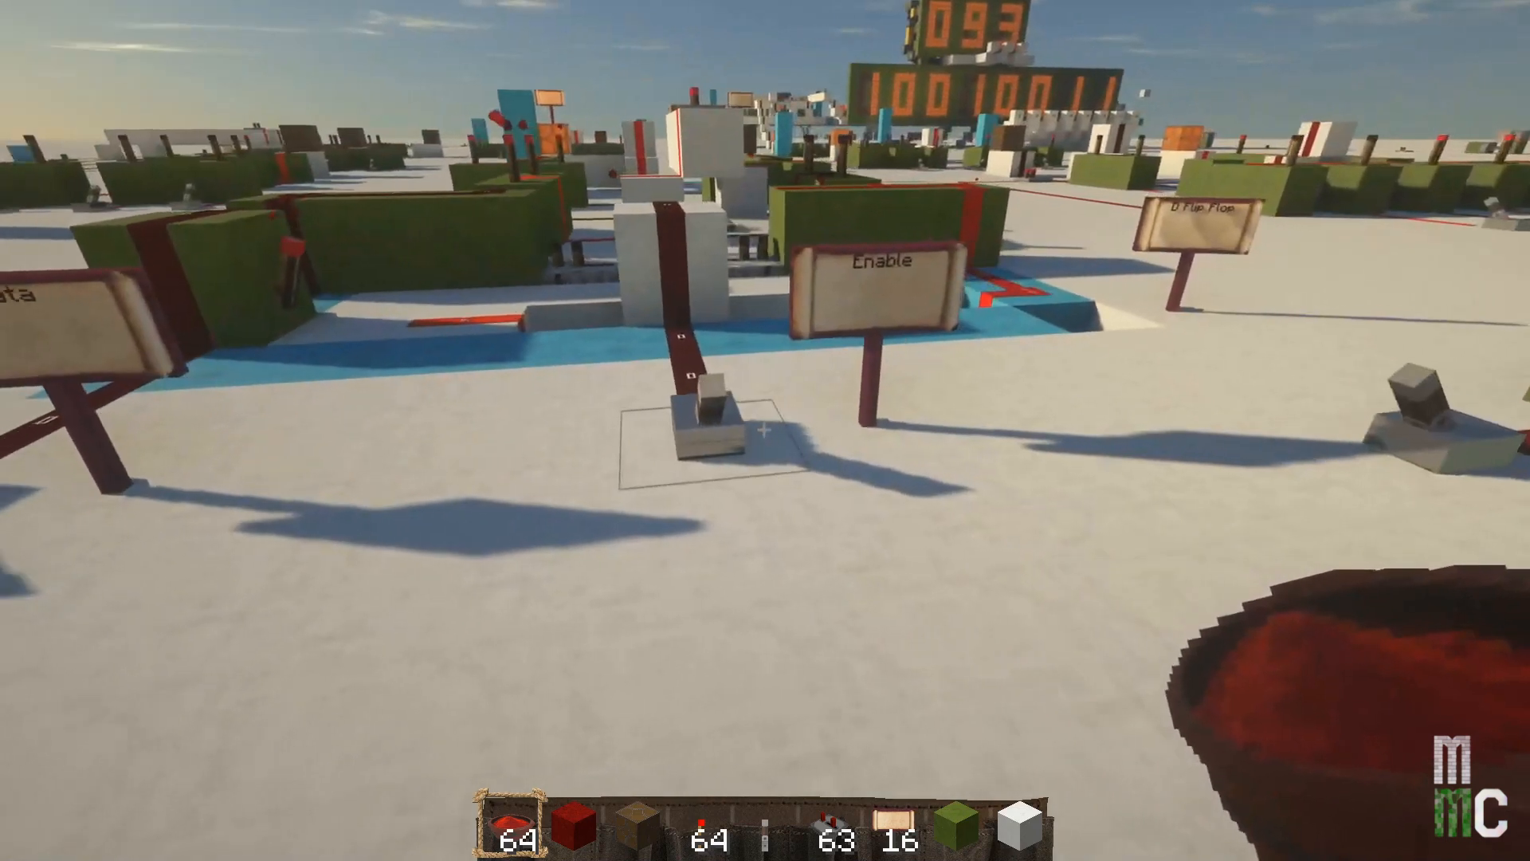
right_click(764, 430)
key("s")
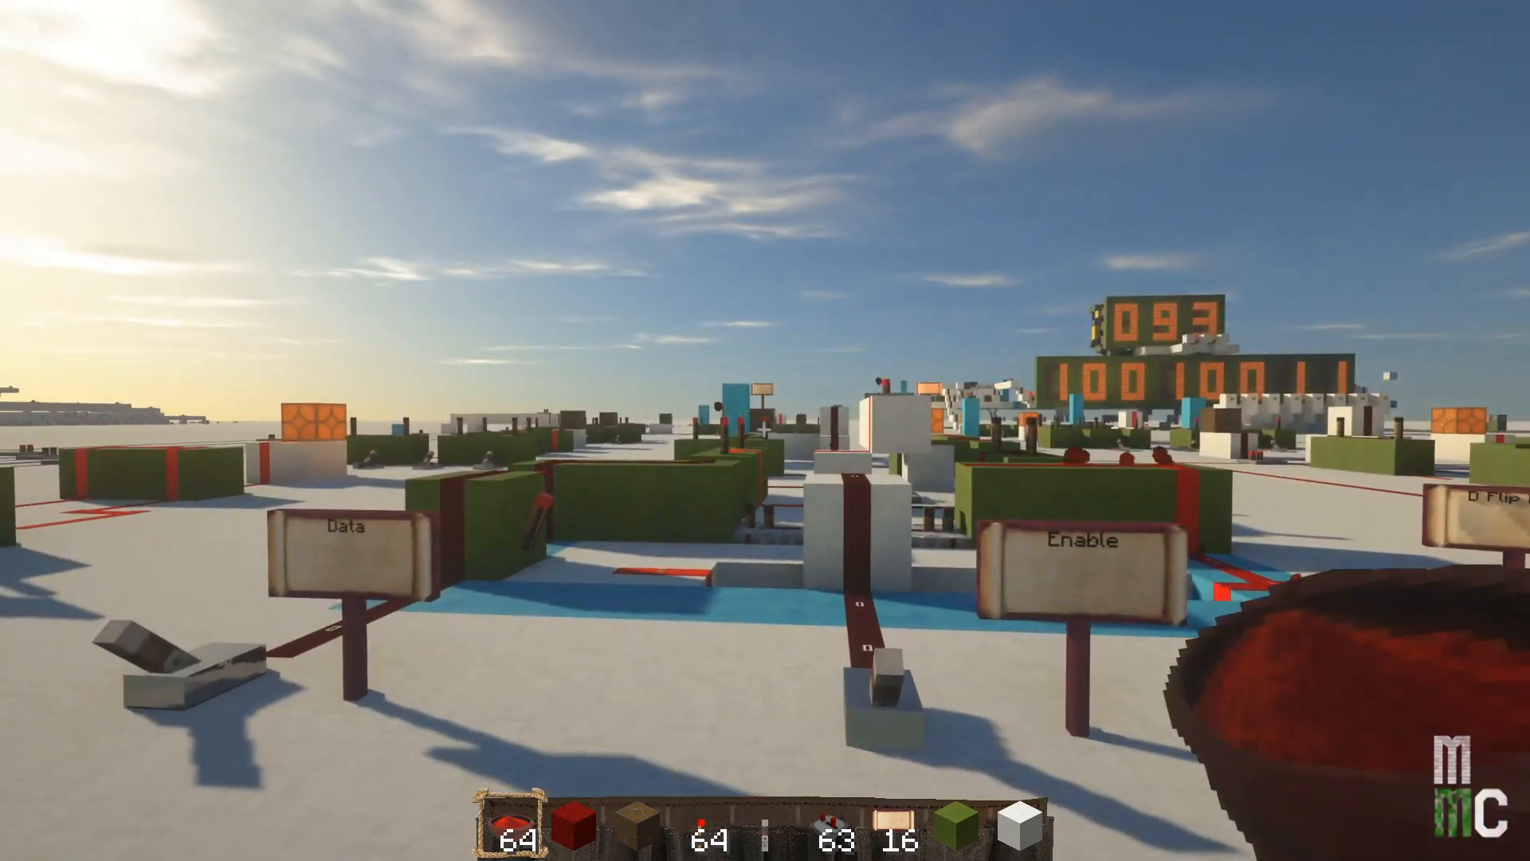
key("s")
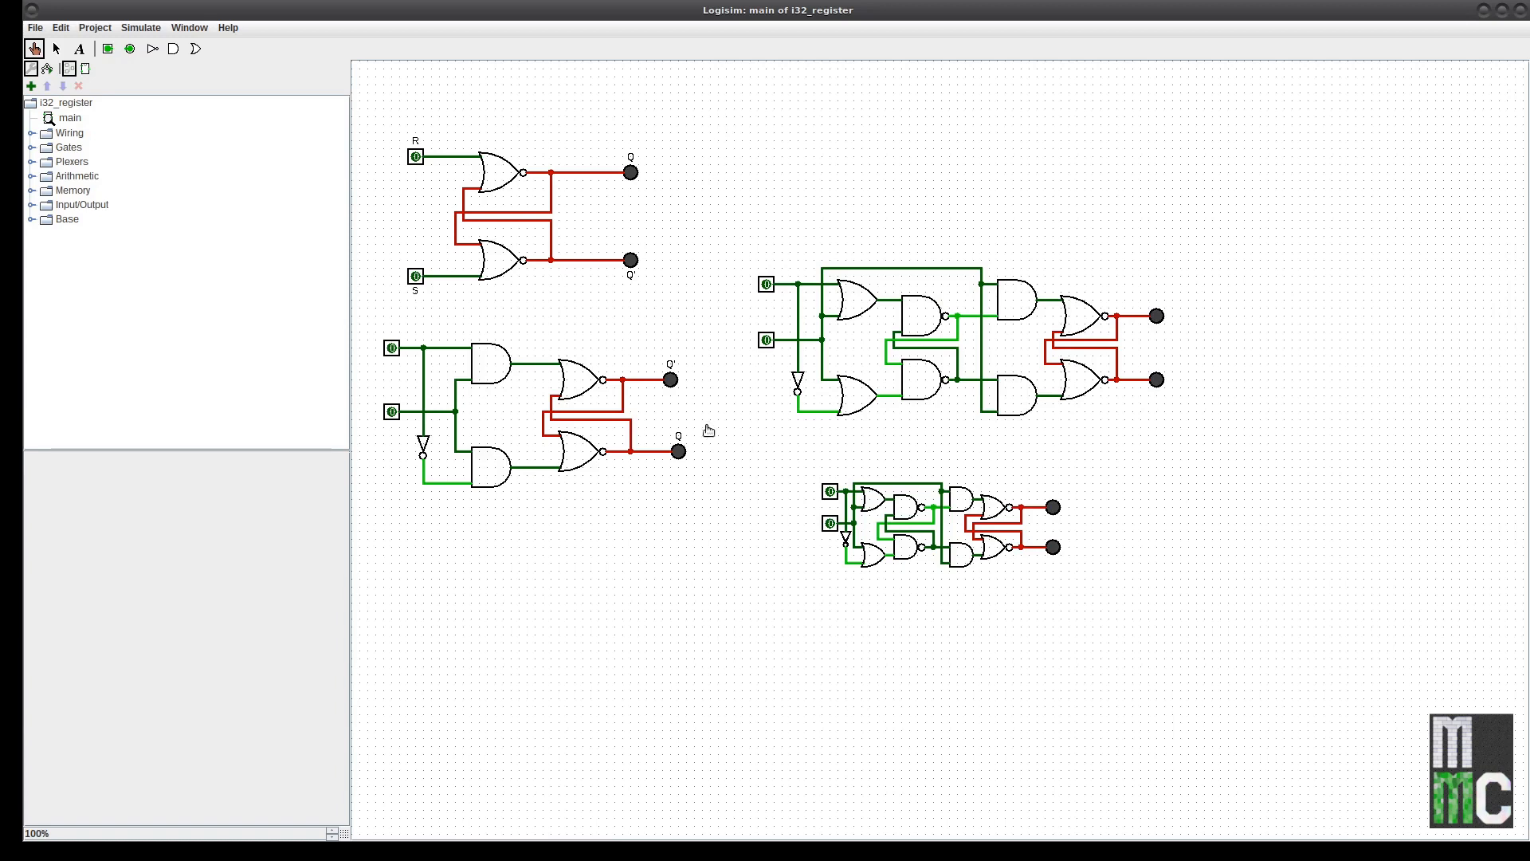
left_click(55, 48)
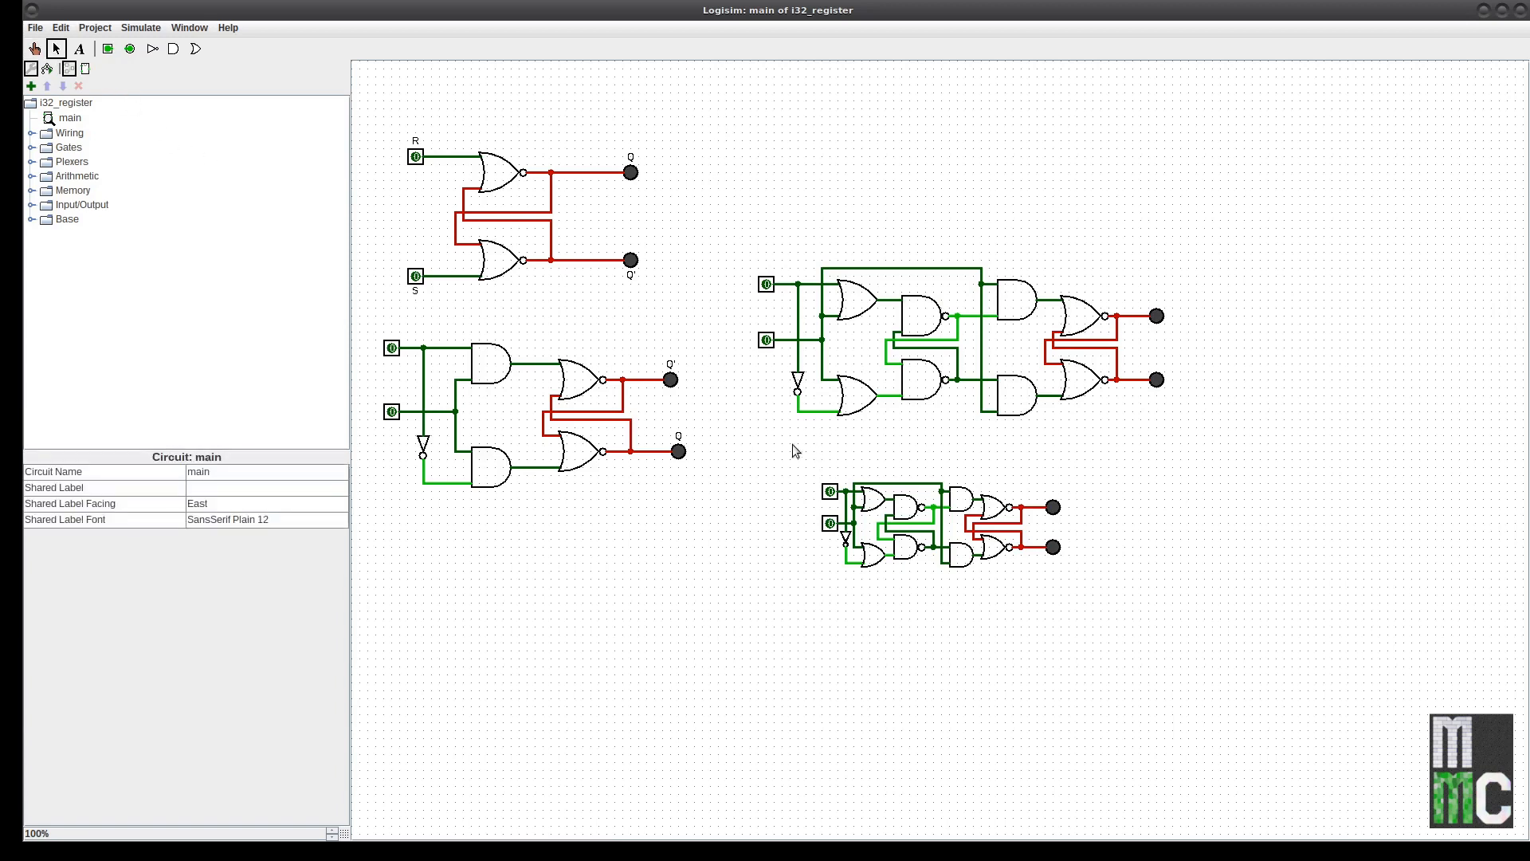
left_click_drag(795, 450, 1147, 612)
left_click(1113, 587)
In Logisim, toggle the compact flip-flop's upper input on and back to 0 and pulse its lower input
left_click(35, 49)
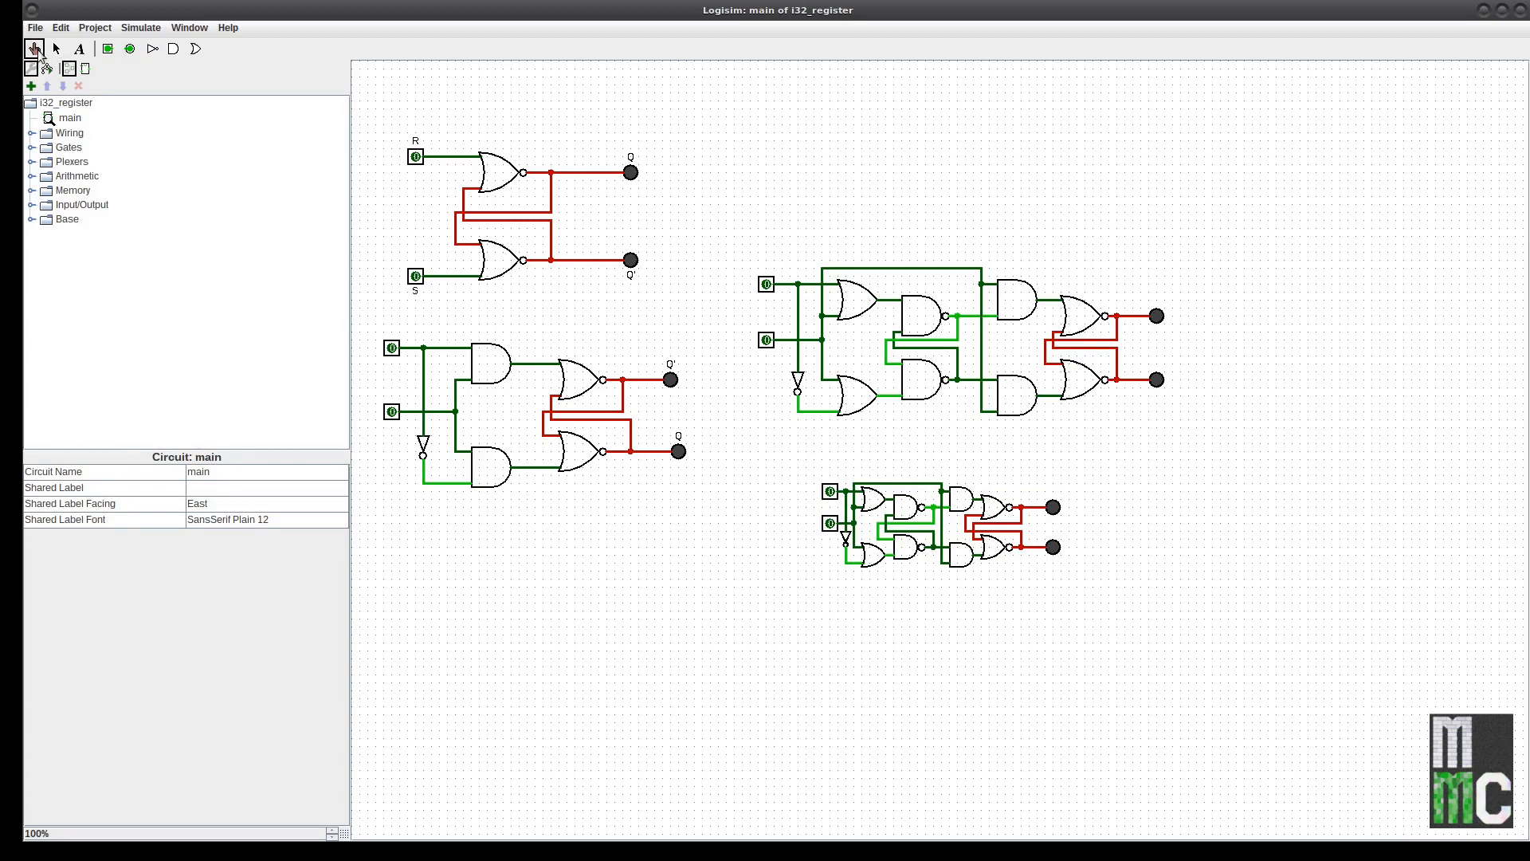
left_click(831, 493)
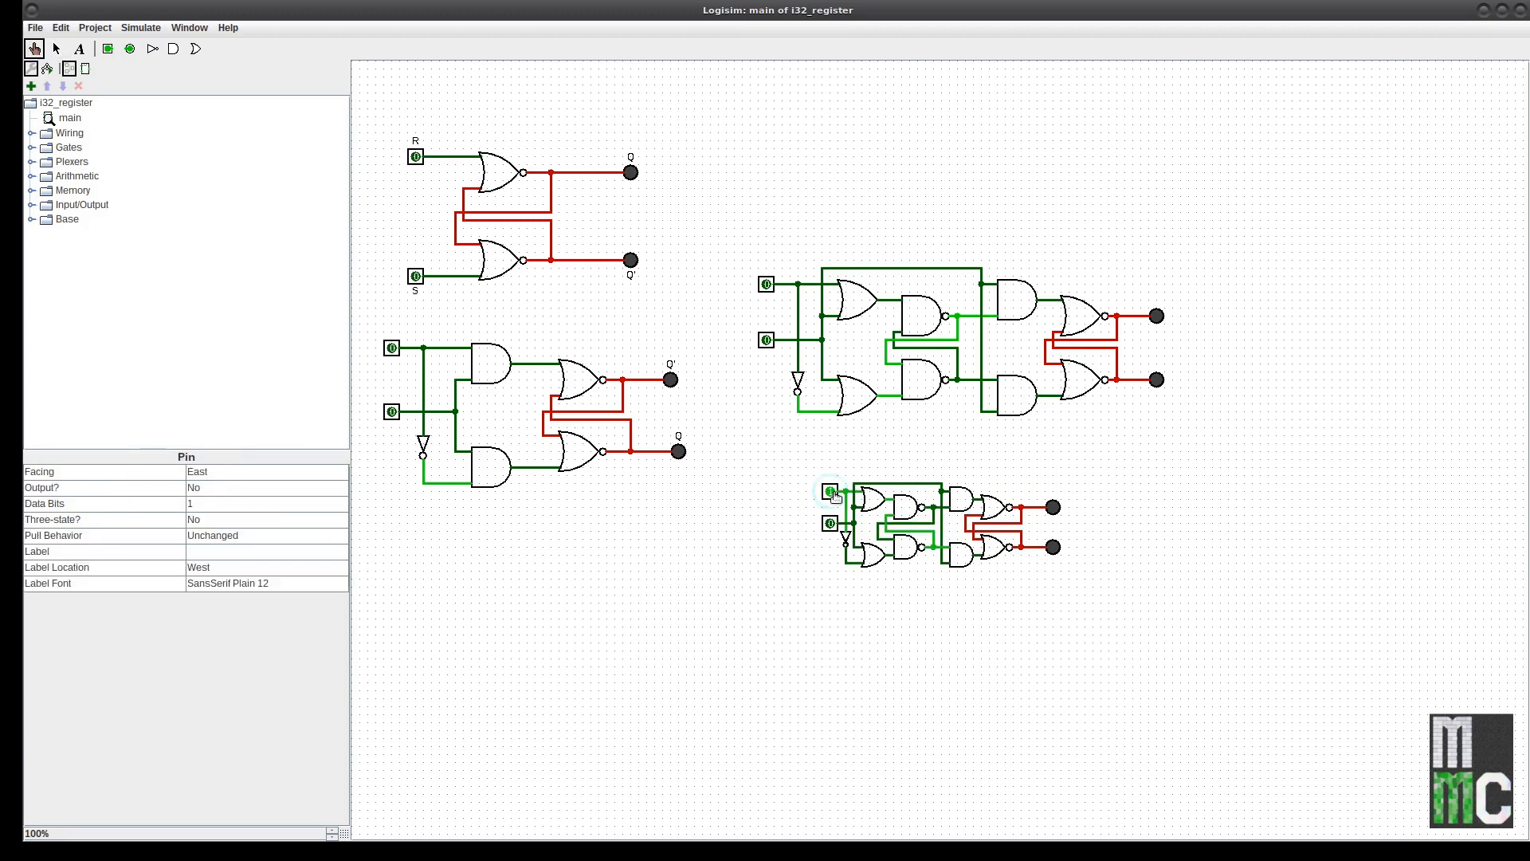
left_click(831, 492)
left_click(831, 492)
left_click(831, 492)
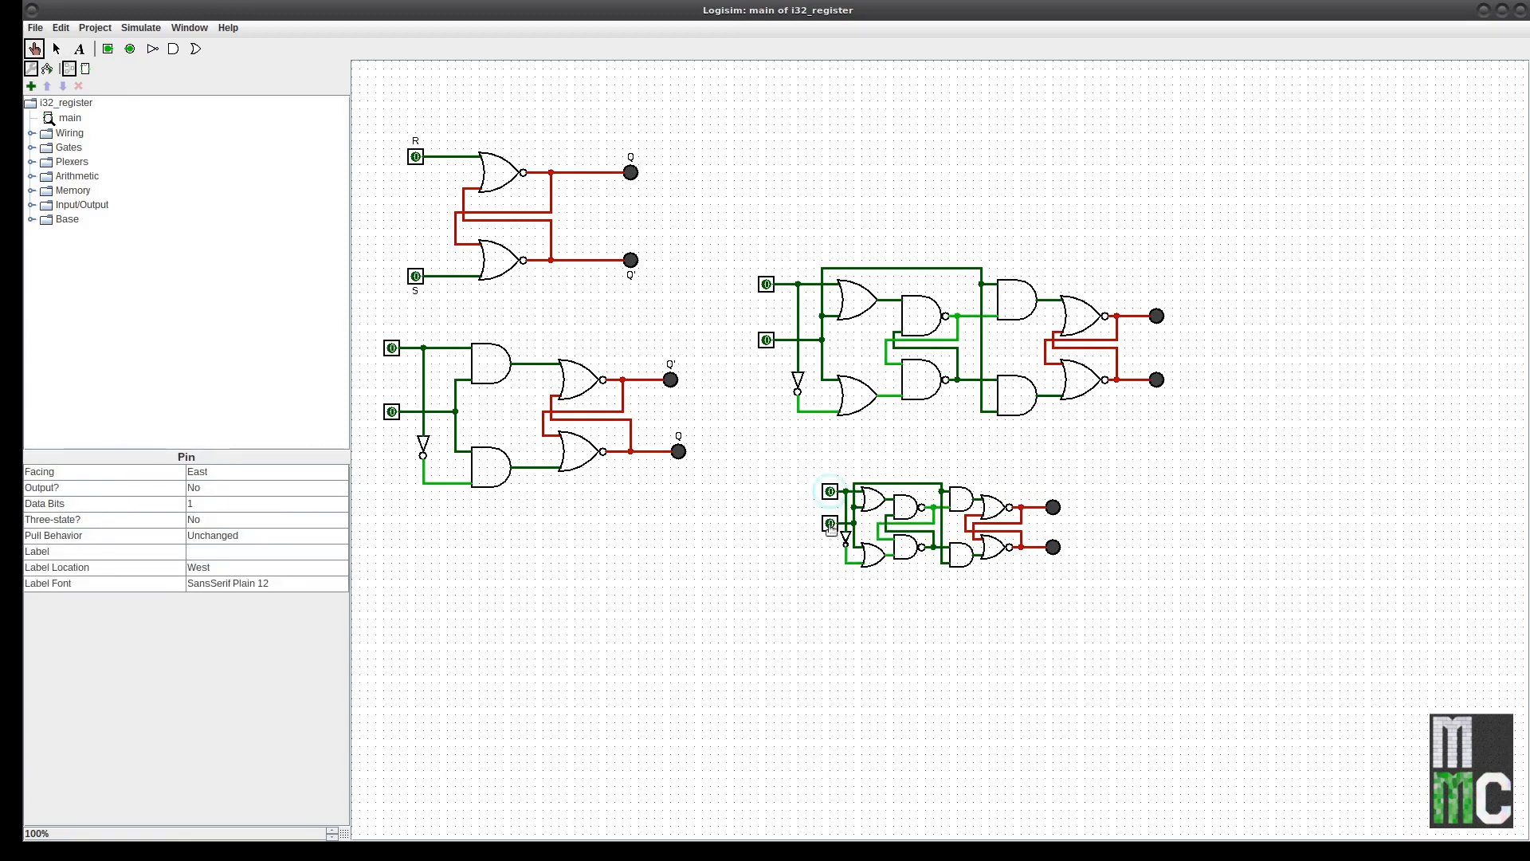
left_click(830, 524)
left_click(831, 525)
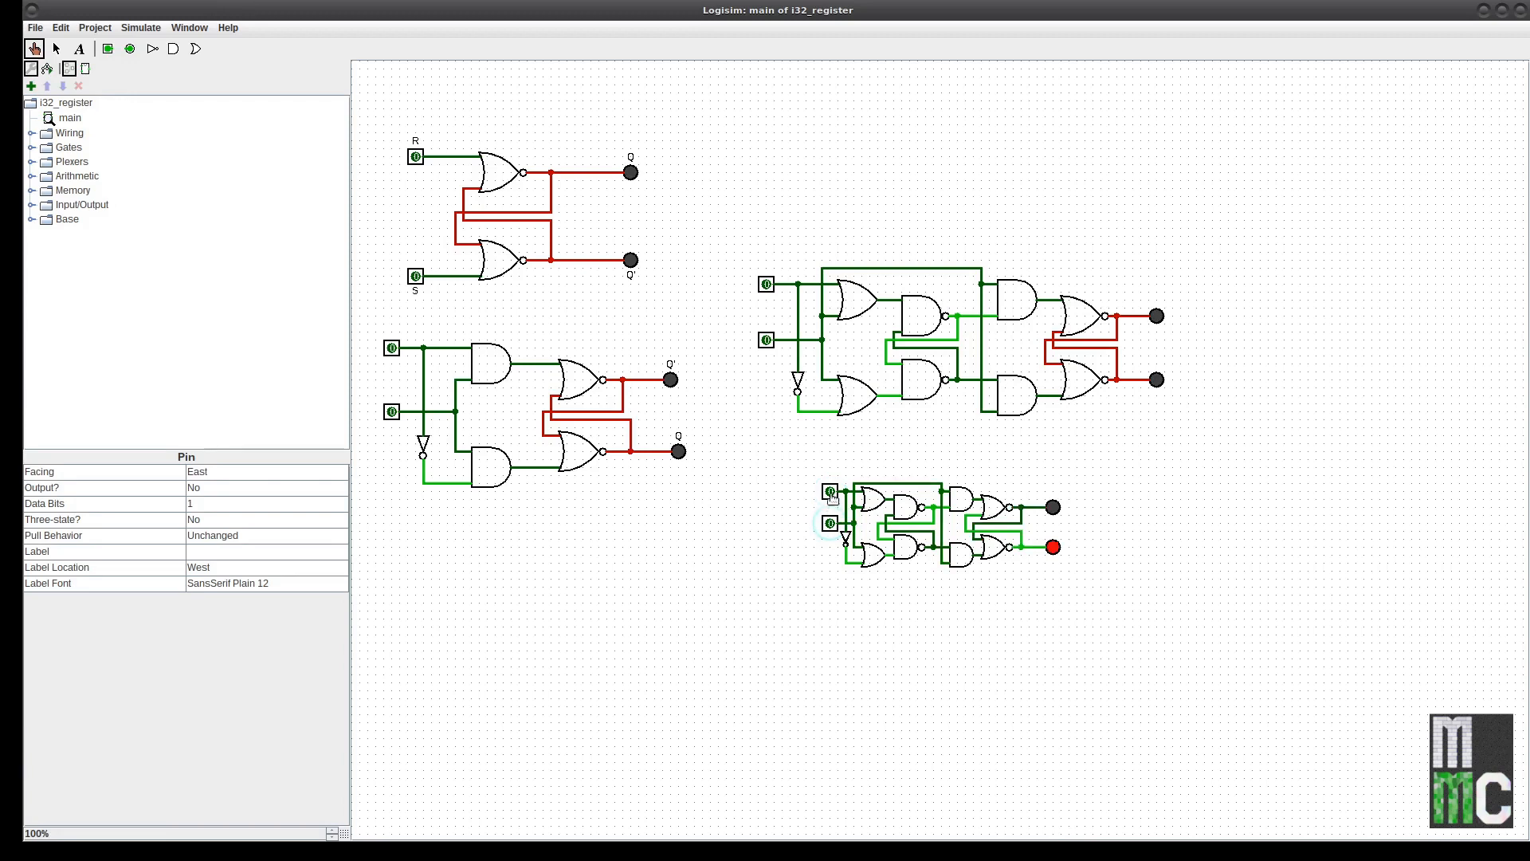
Set the compact flip-flop's upper input to 1 and pulse the lower input on and off
left_click(831, 493)
left_click(830, 524)
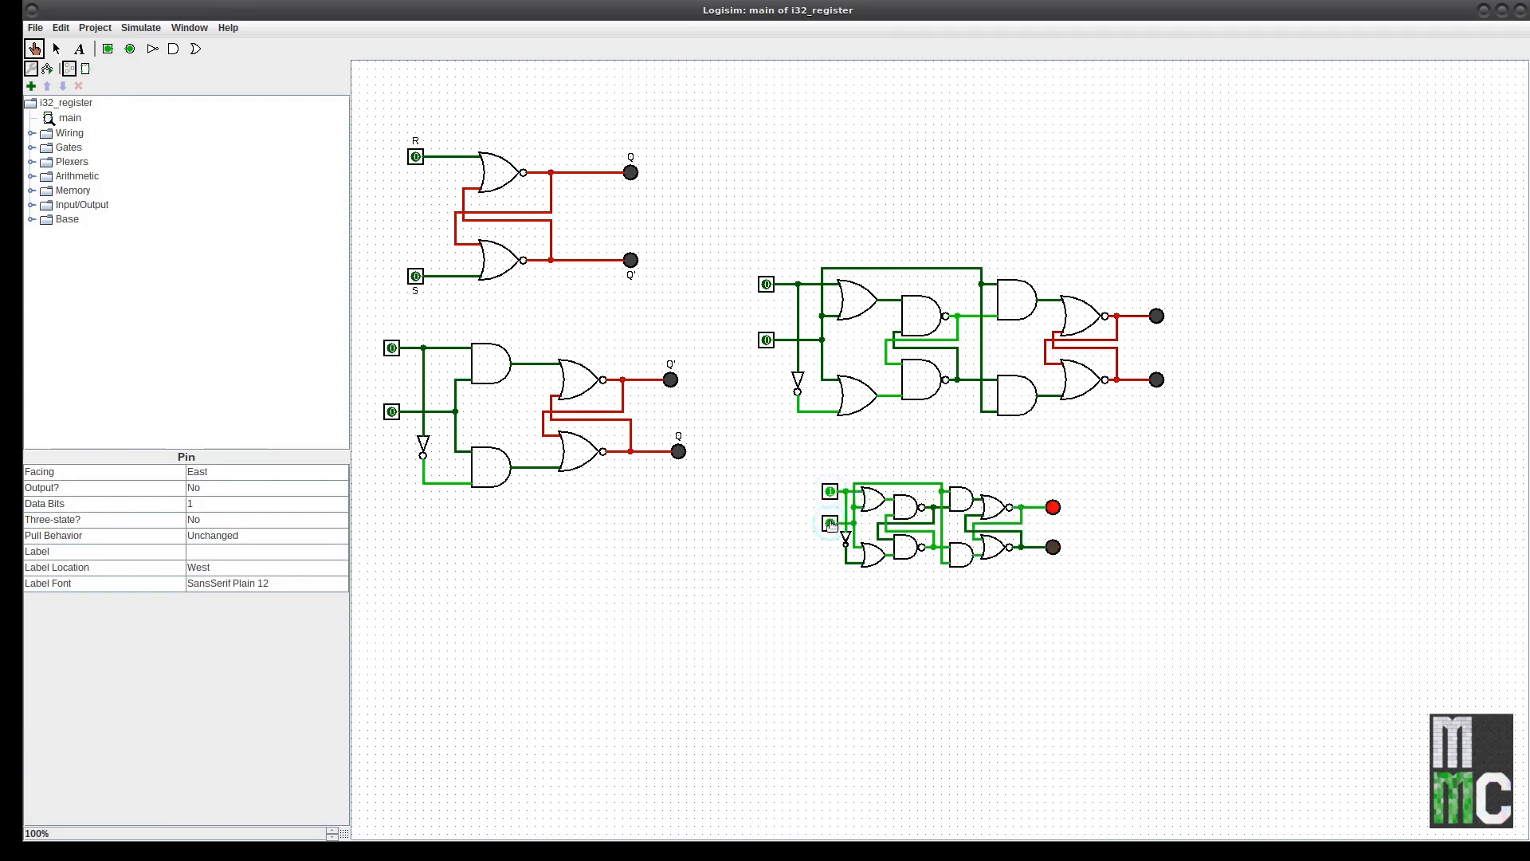
left_click(831, 524)
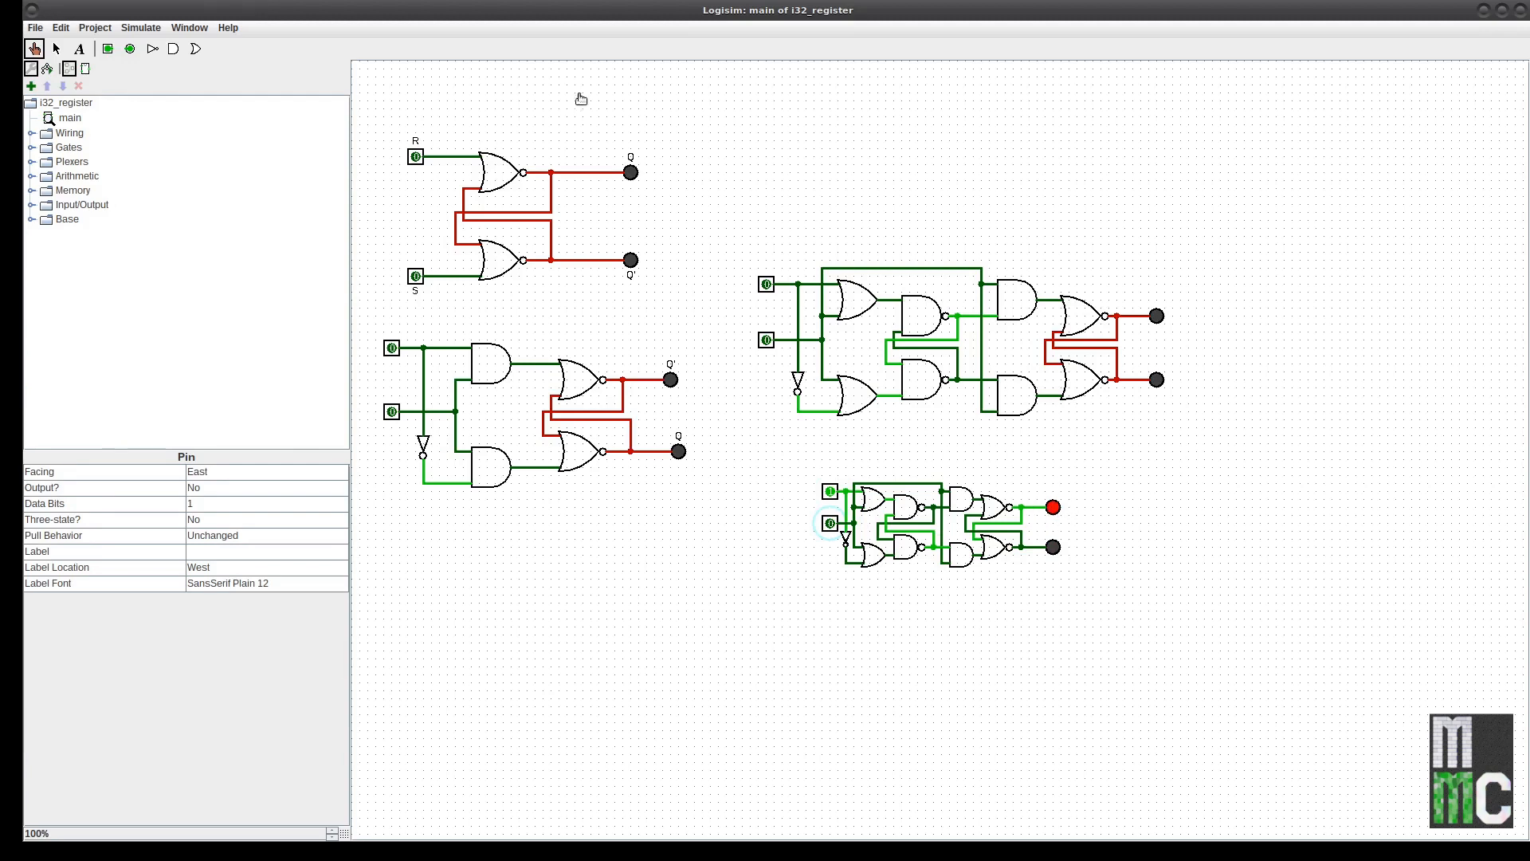
Delete the compact flip-flop's lower output LED and the wire stub that led to it
left_click(58, 50)
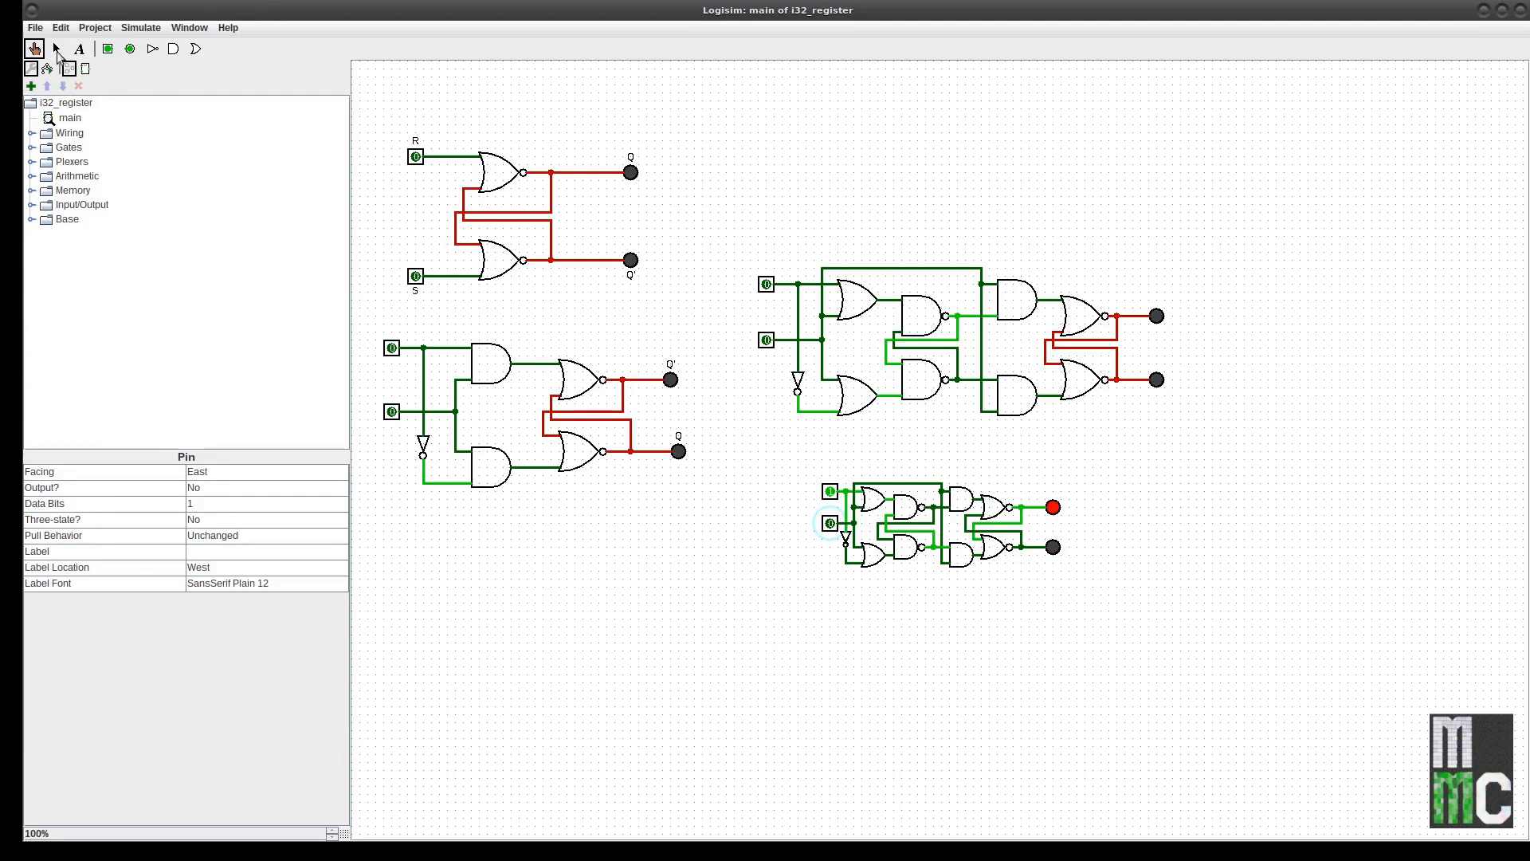
left_click(1051, 548)
key("Delete")
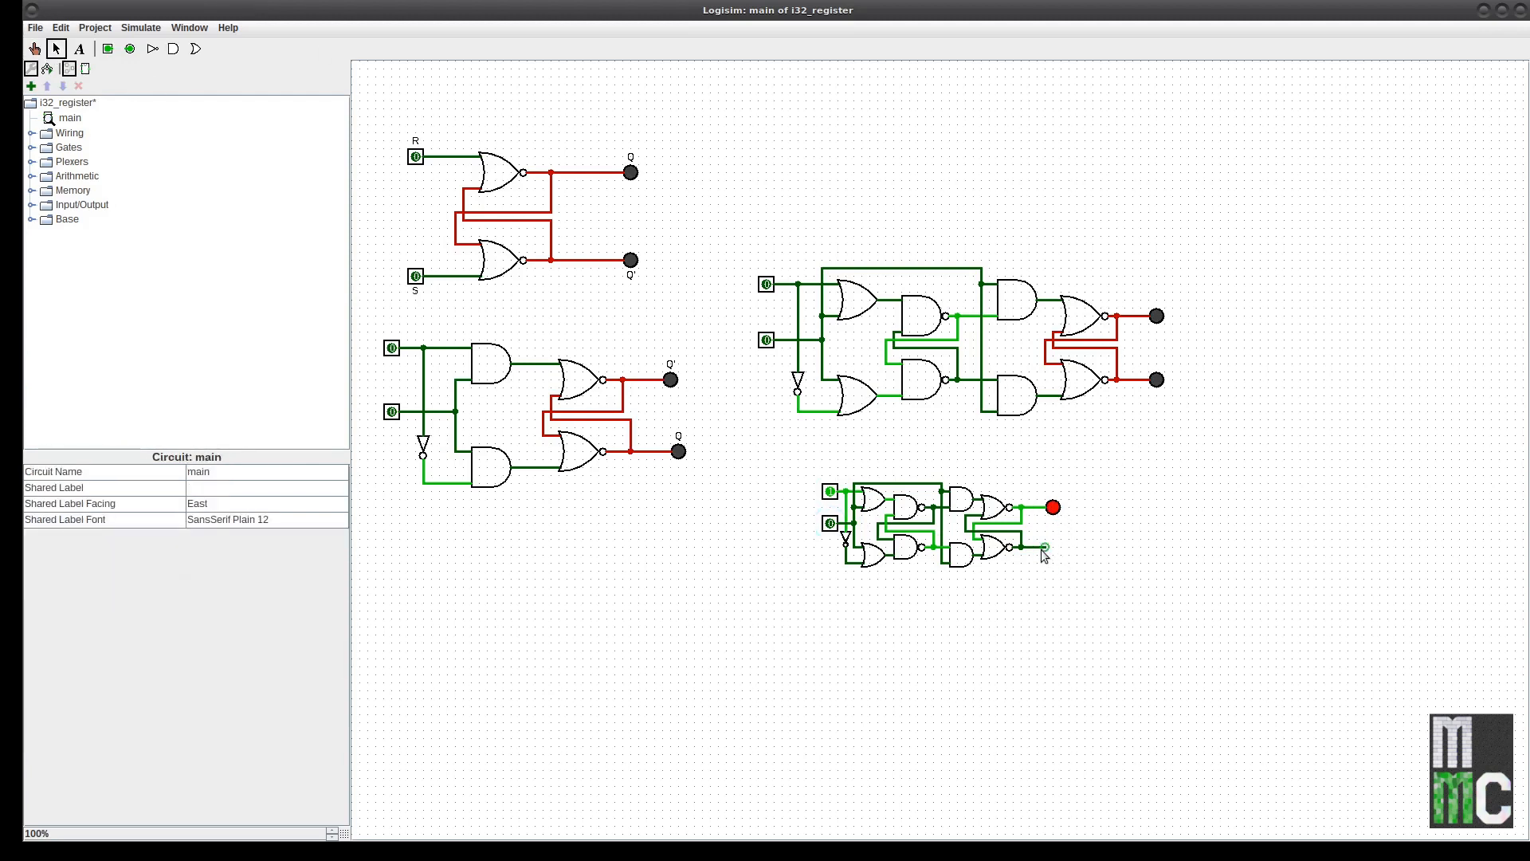
left_click(1040, 549)
key("Delete")
Set the compact flip-flop's upper input back to 0 and pulse the lower input to test the single output
left_click(36, 49)
left_click(829, 492)
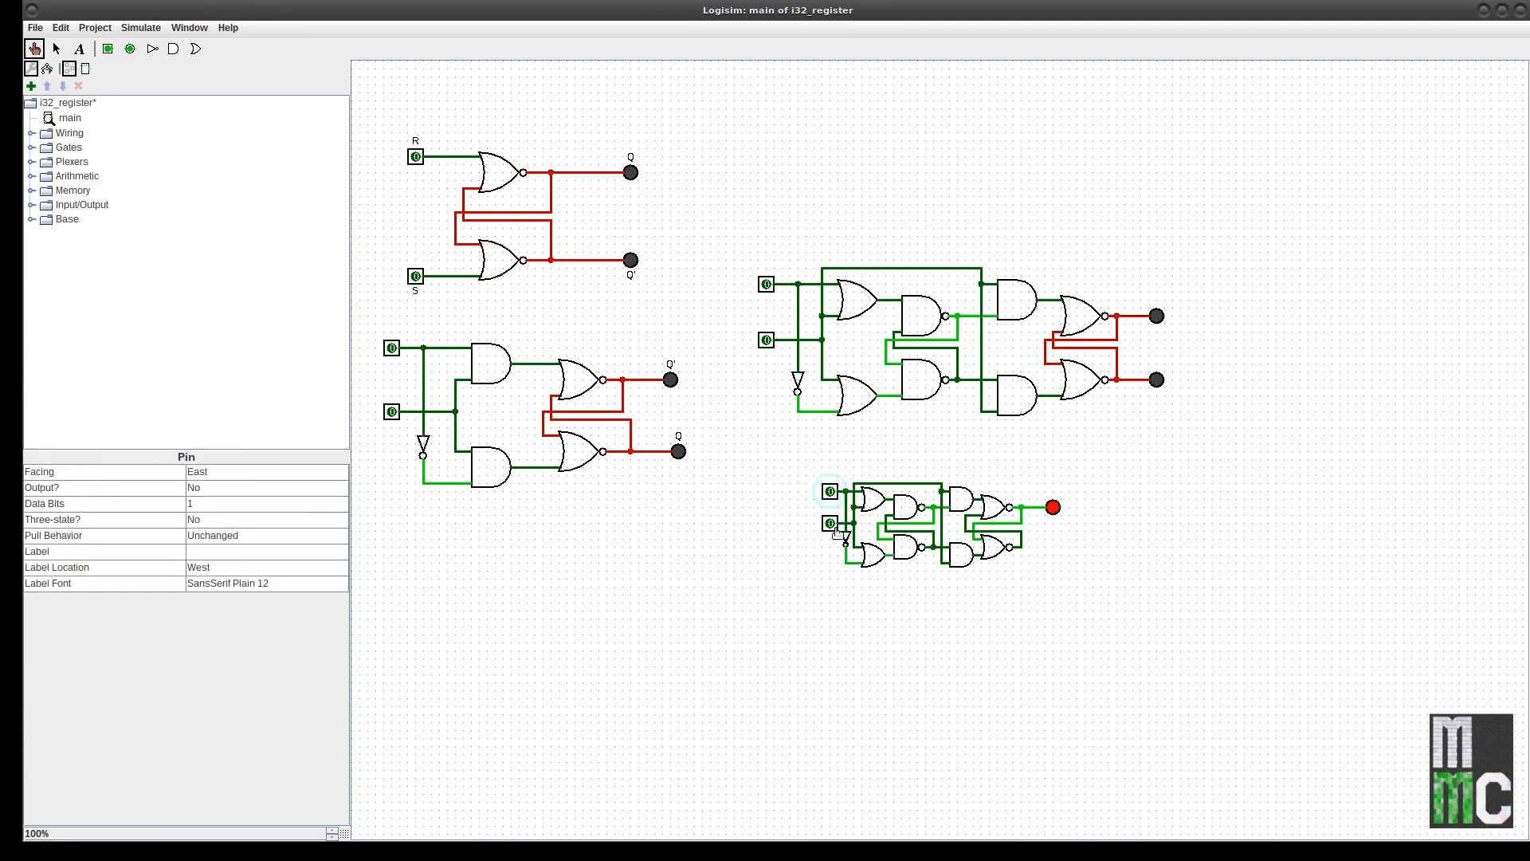
left_click(833, 525)
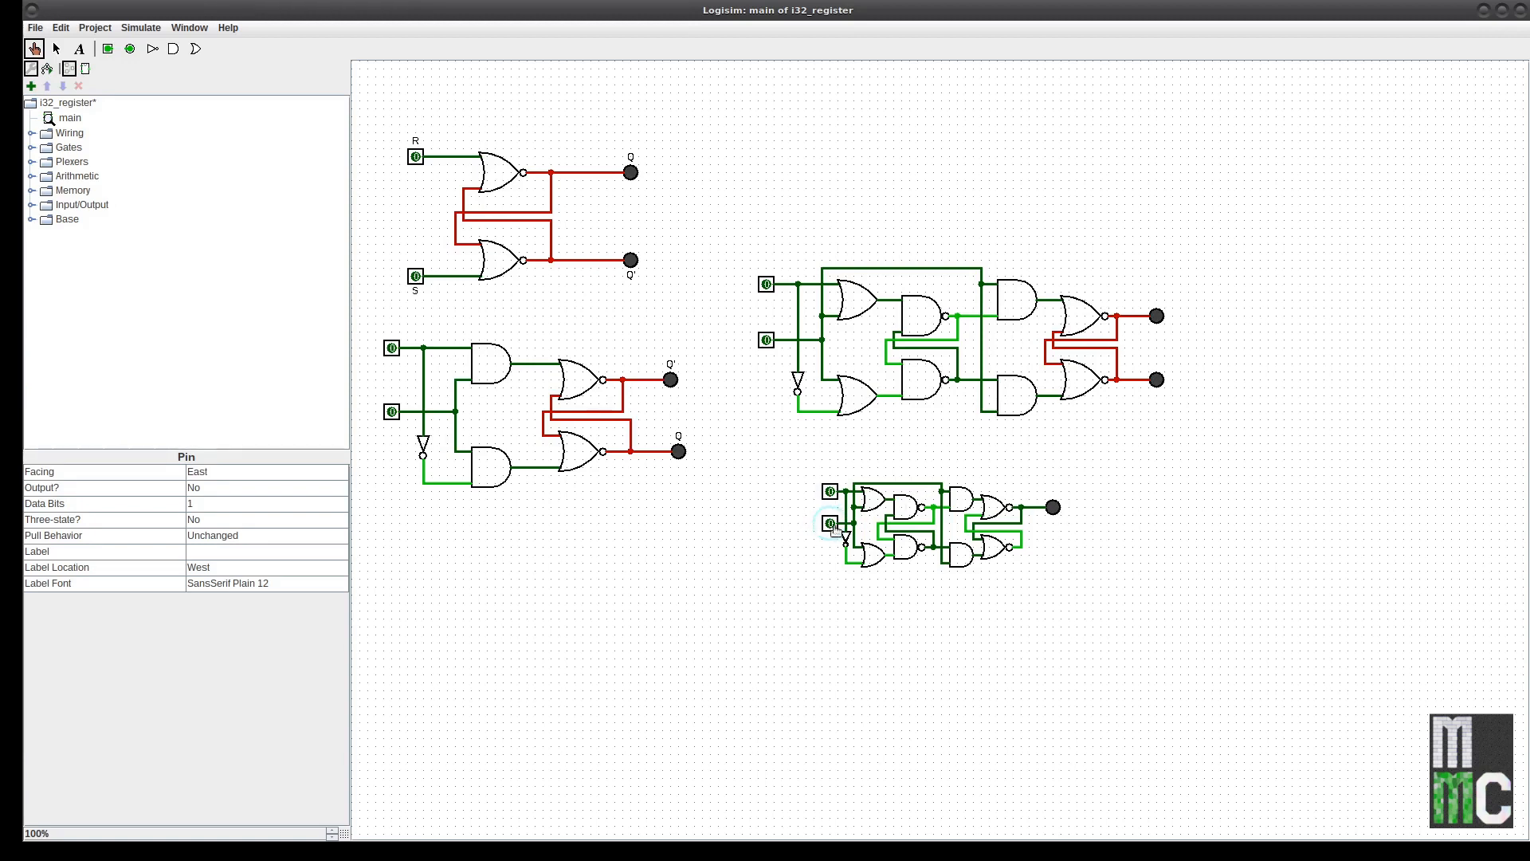
Label the compact flip-flop's upper input pin d0
left_click(57, 49)
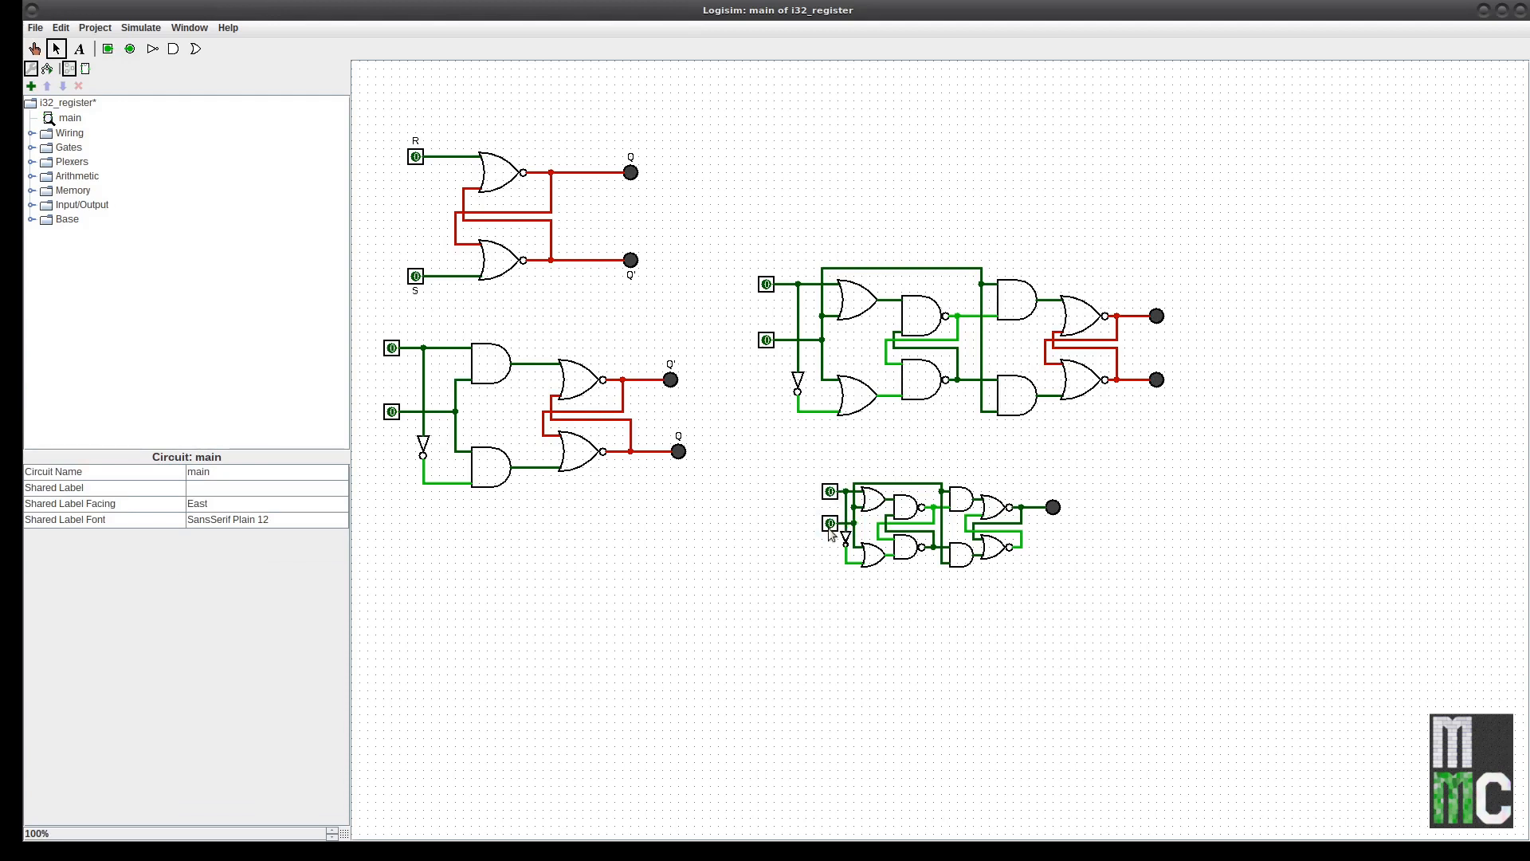
left_click(837, 495)
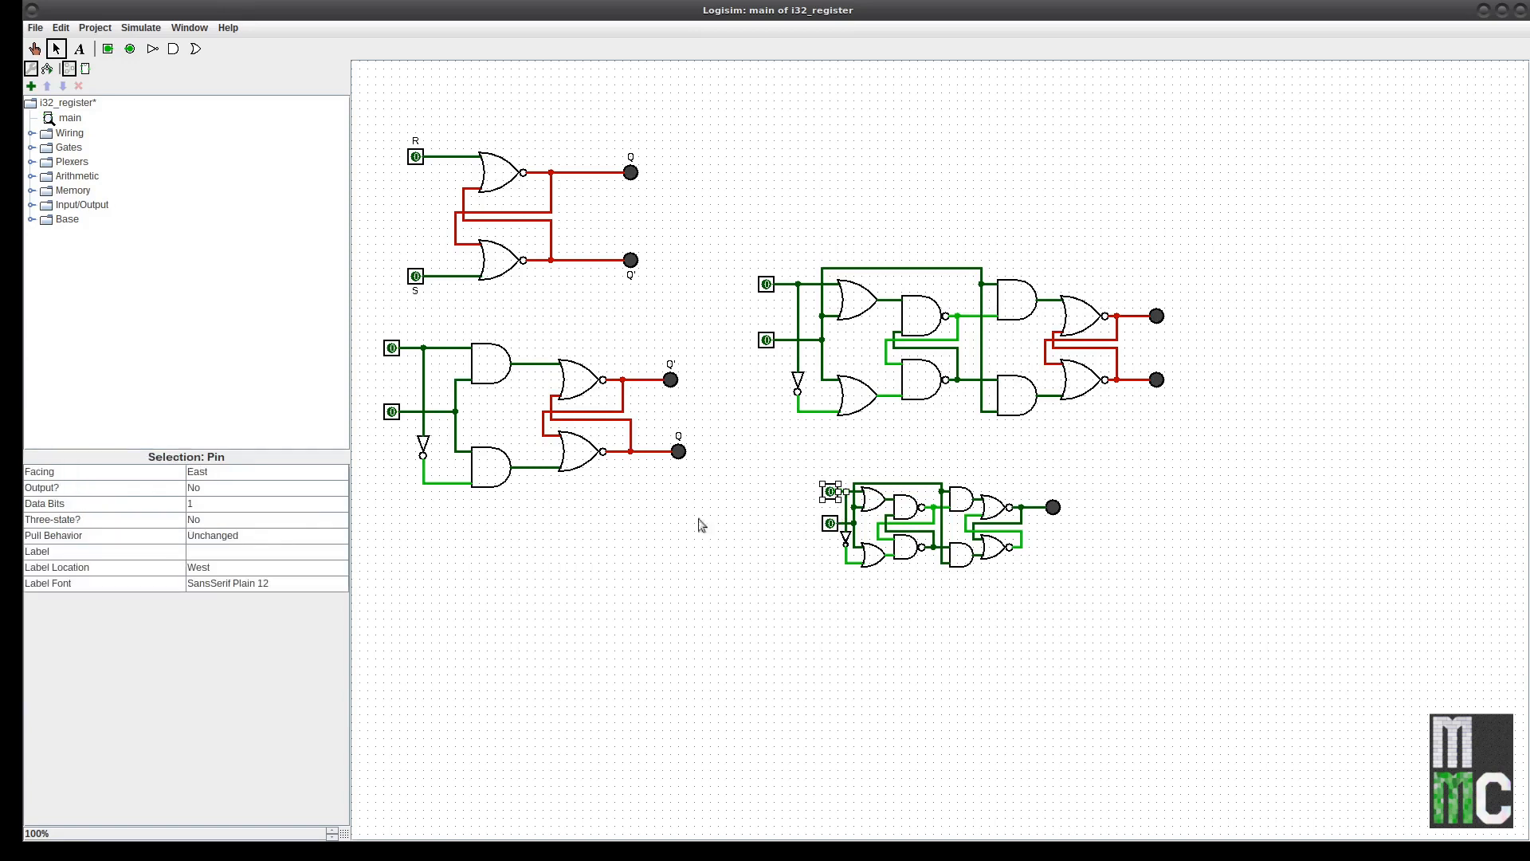
left_click(226, 552)
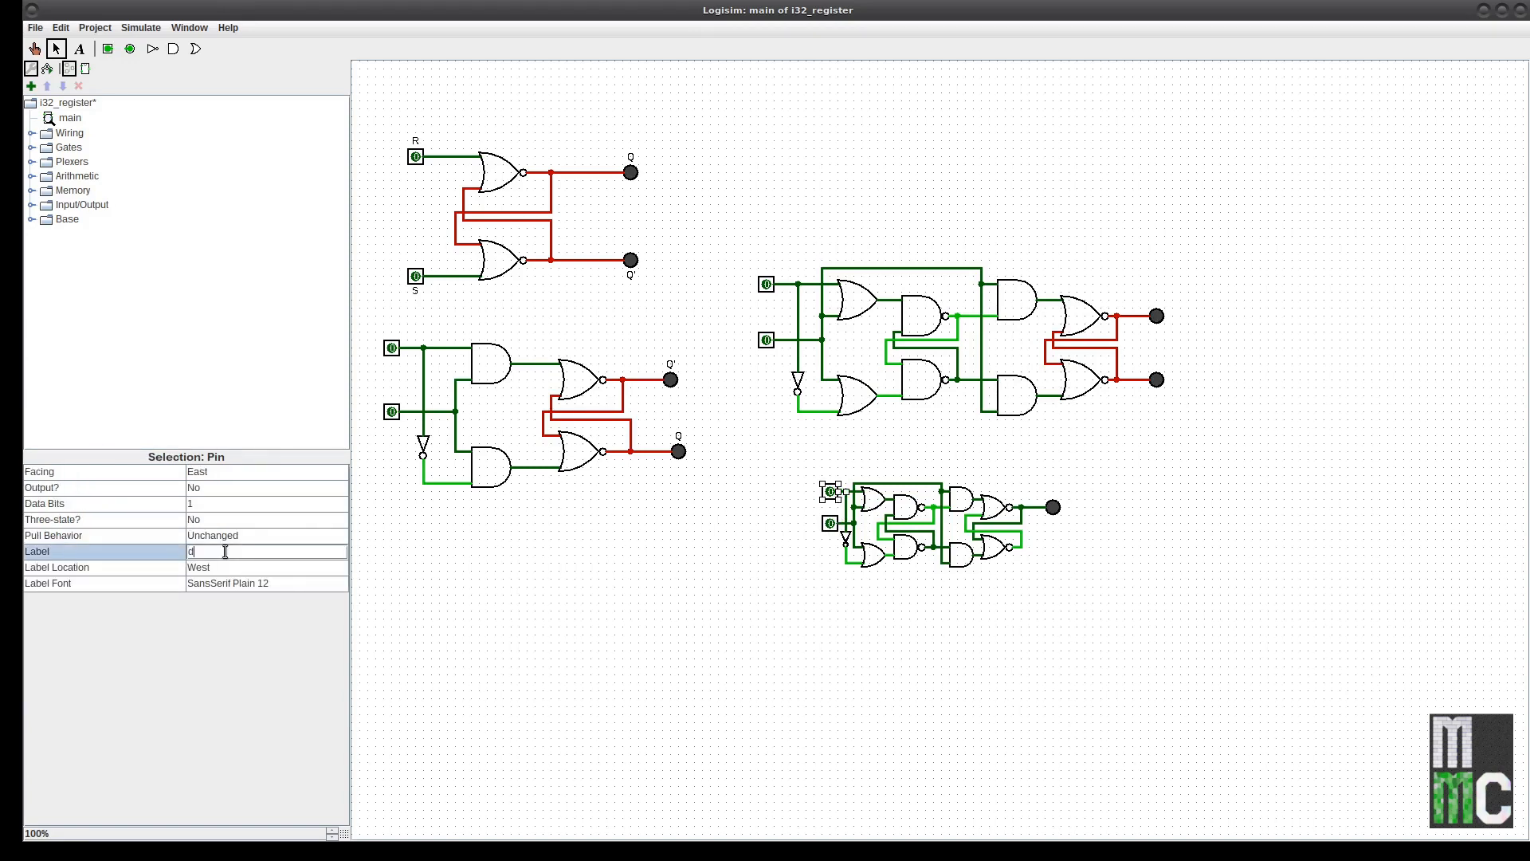
type("d0")
key("Return")
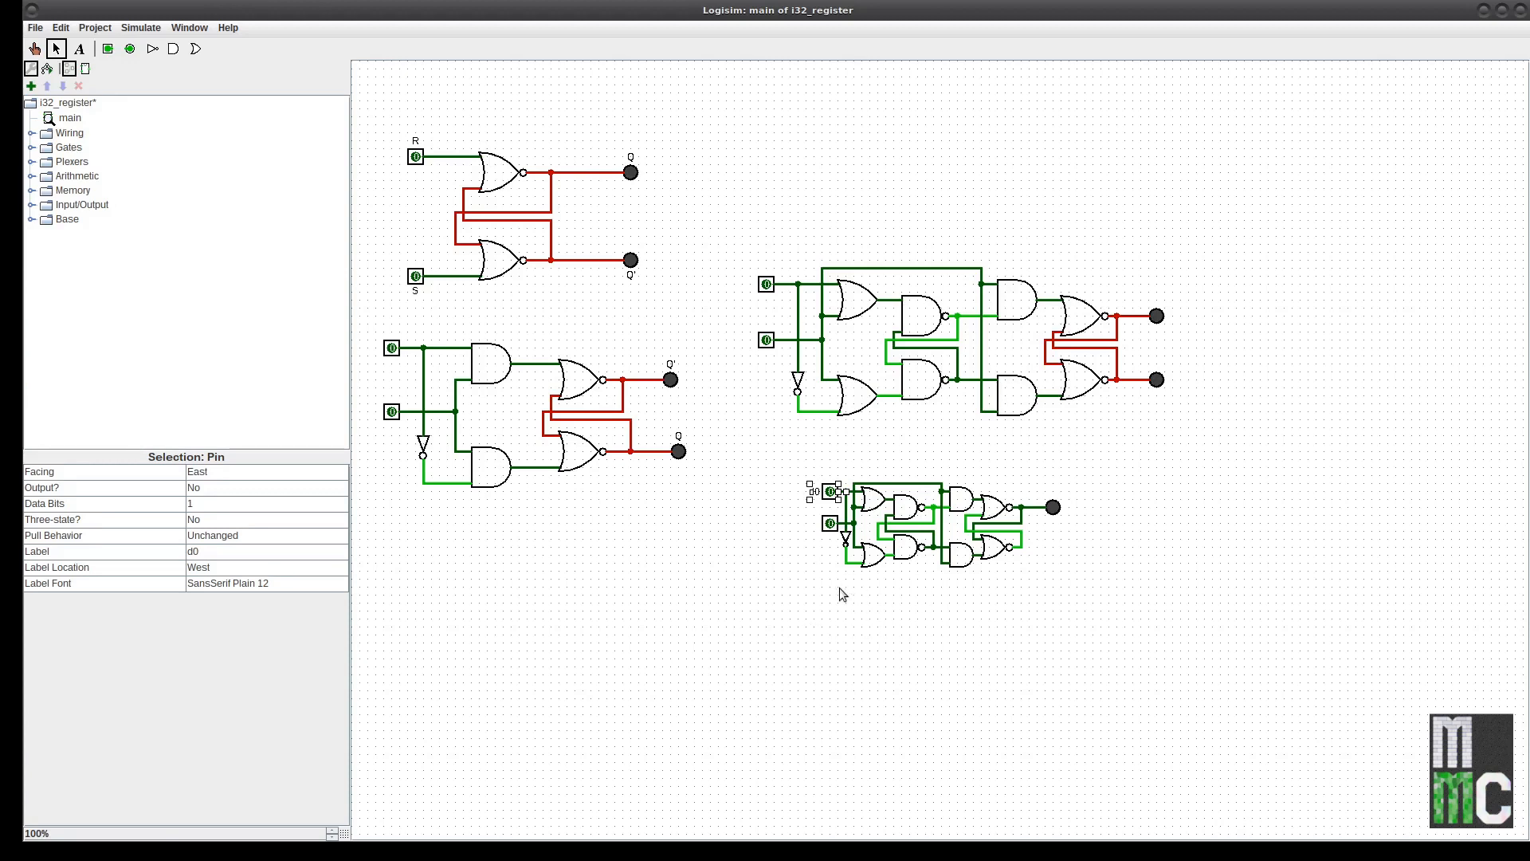
Move the compact flip-flop's two input pins farther from the gates and label the lower pin Write
left_click_drag(785, 468, 787, 522)
left_click(811, 593)
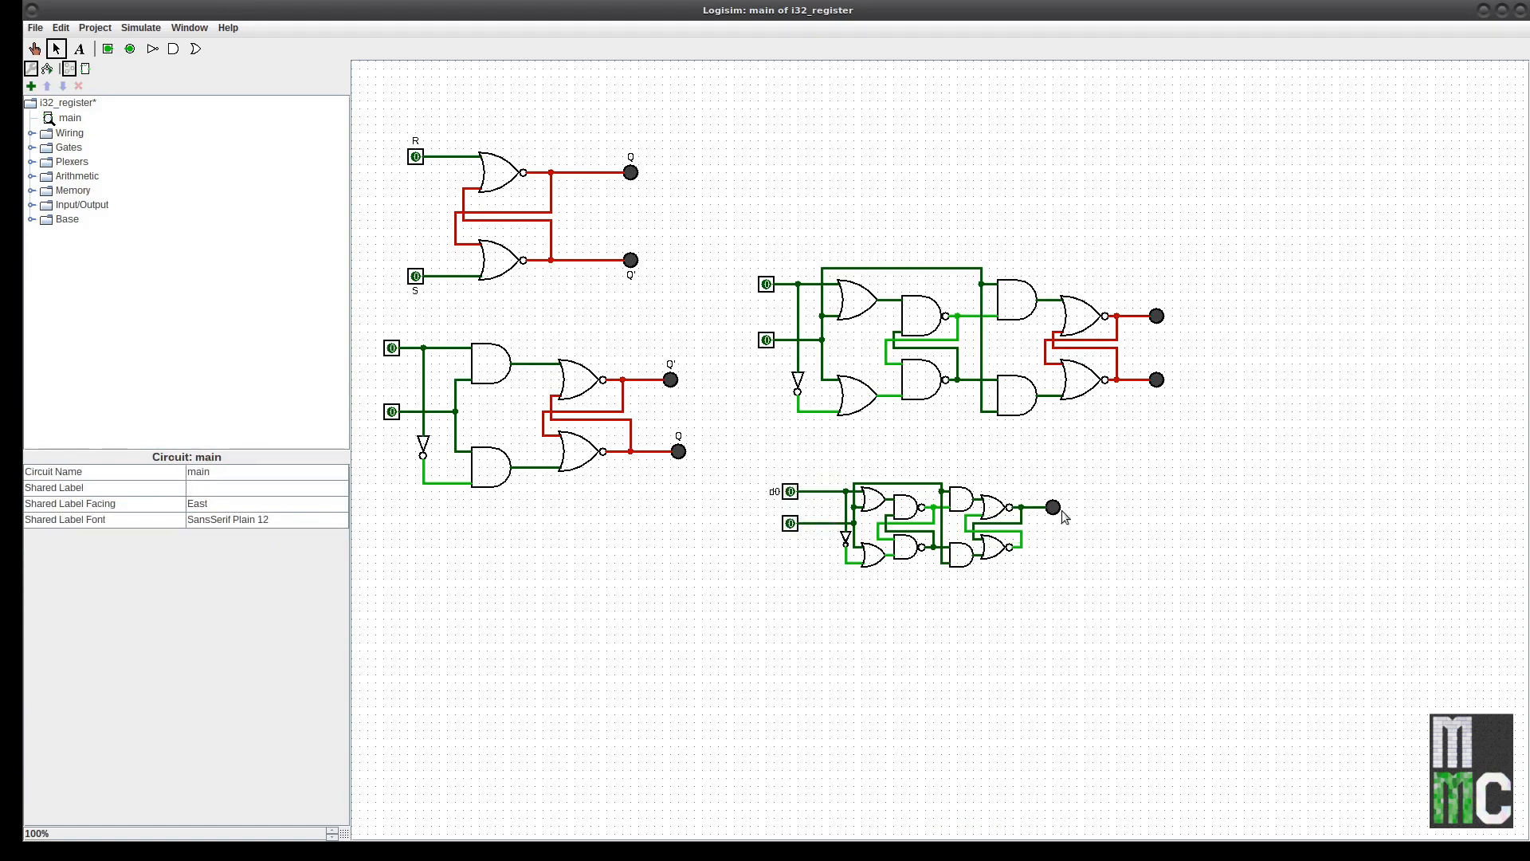
left_click(790, 524)
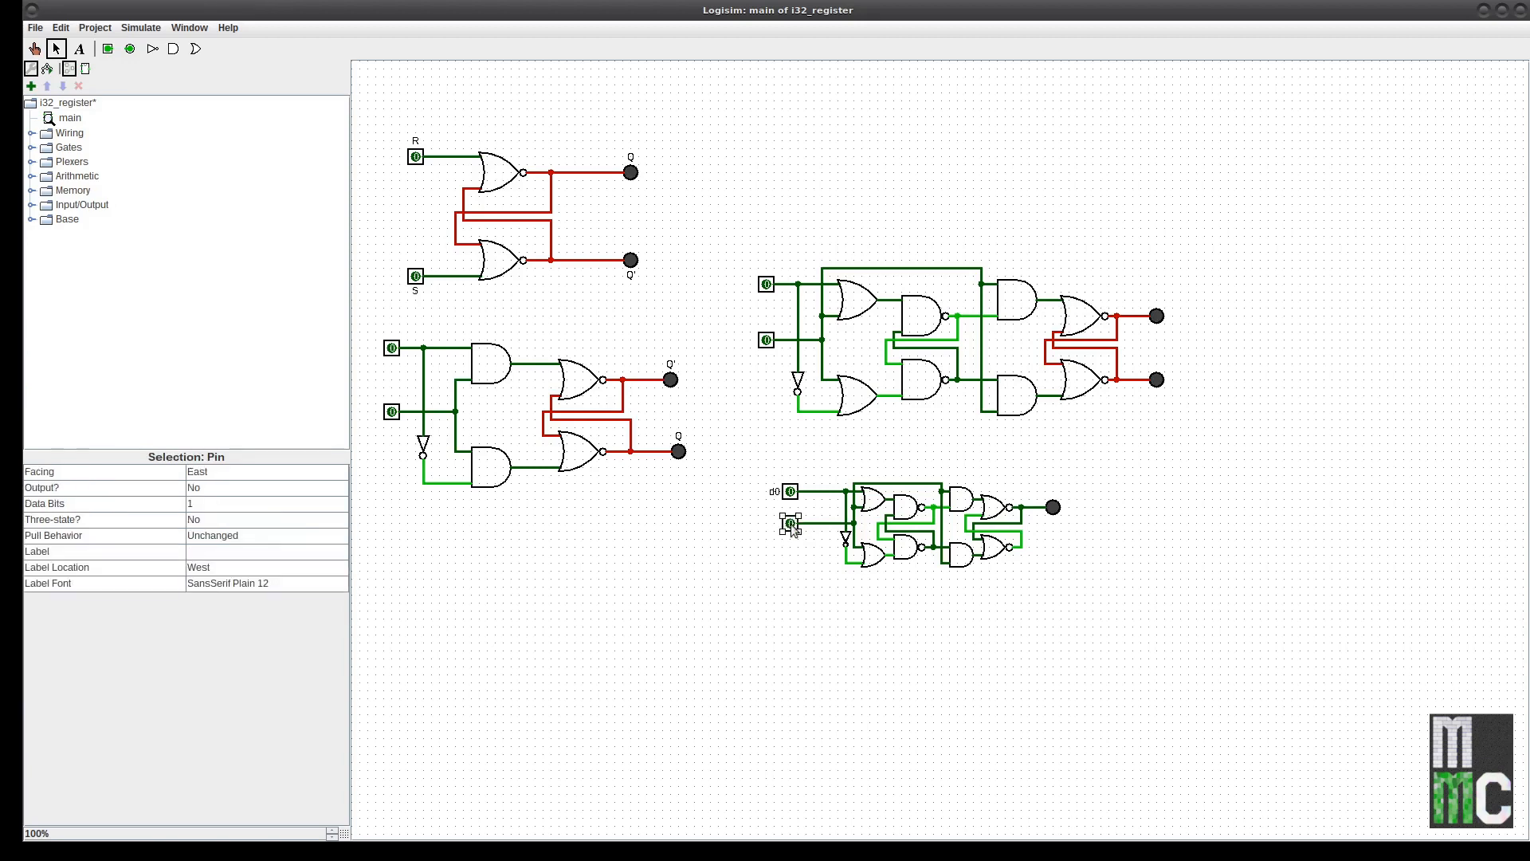
left_click(254, 550)
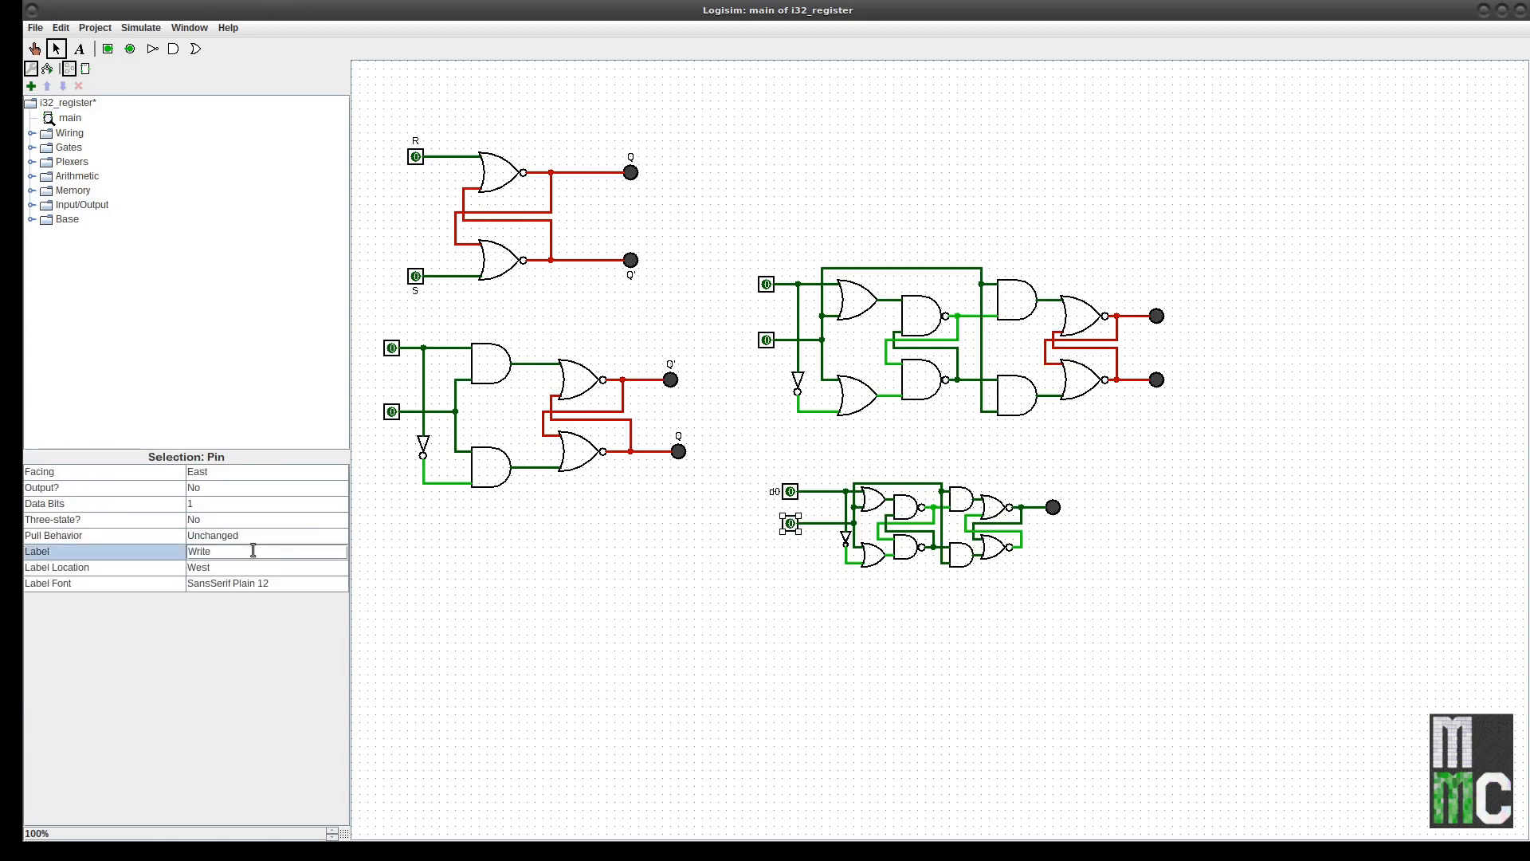
key("Return")
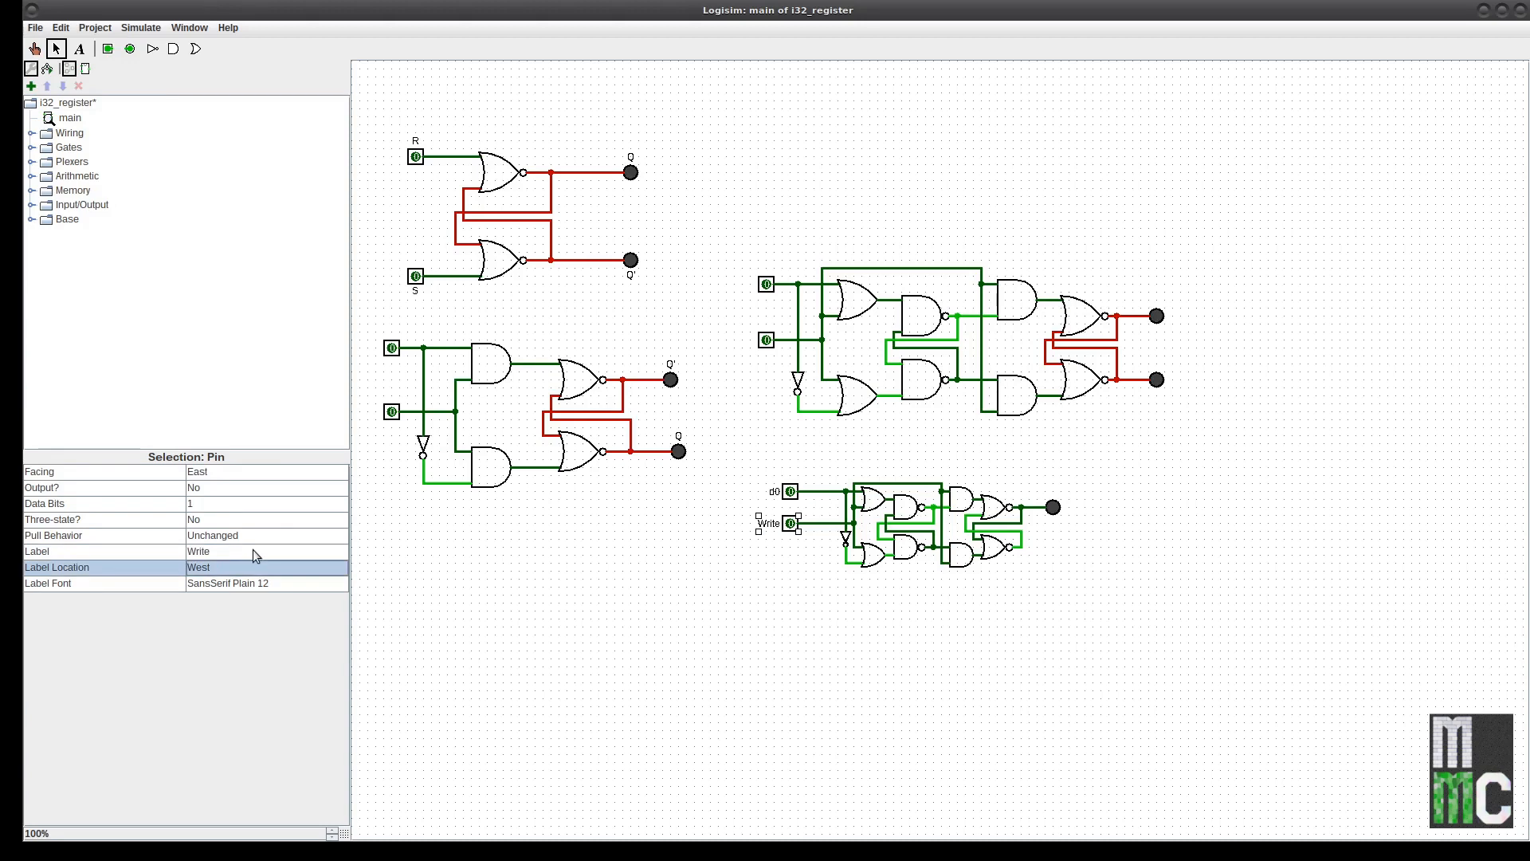
Delete the compact flip-flop's output LED and copy the rest of that flip-flop, including both input pins
left_click(1053, 509)
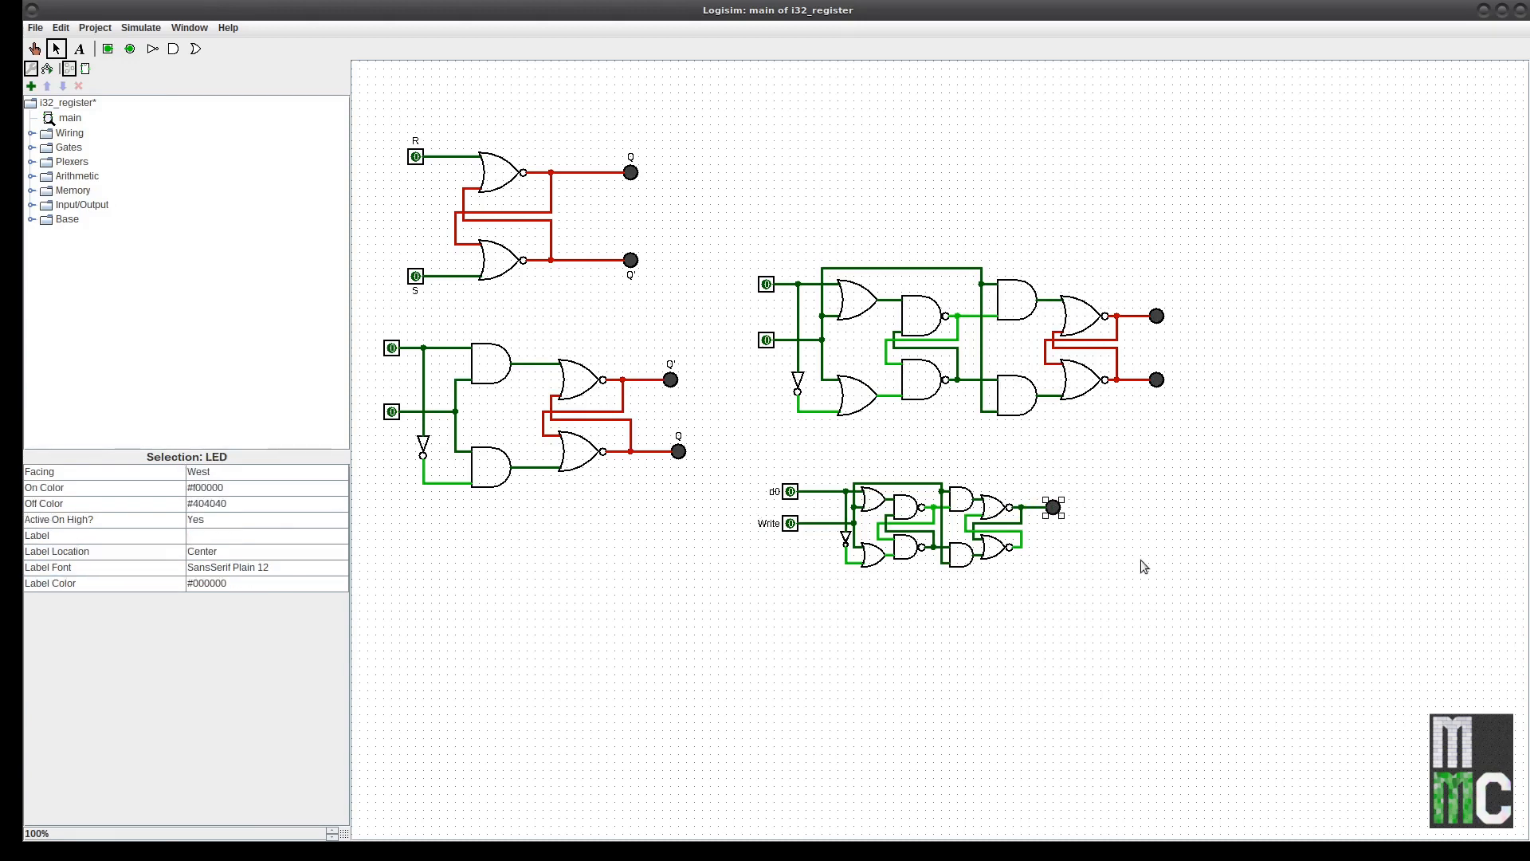
key("Delete")
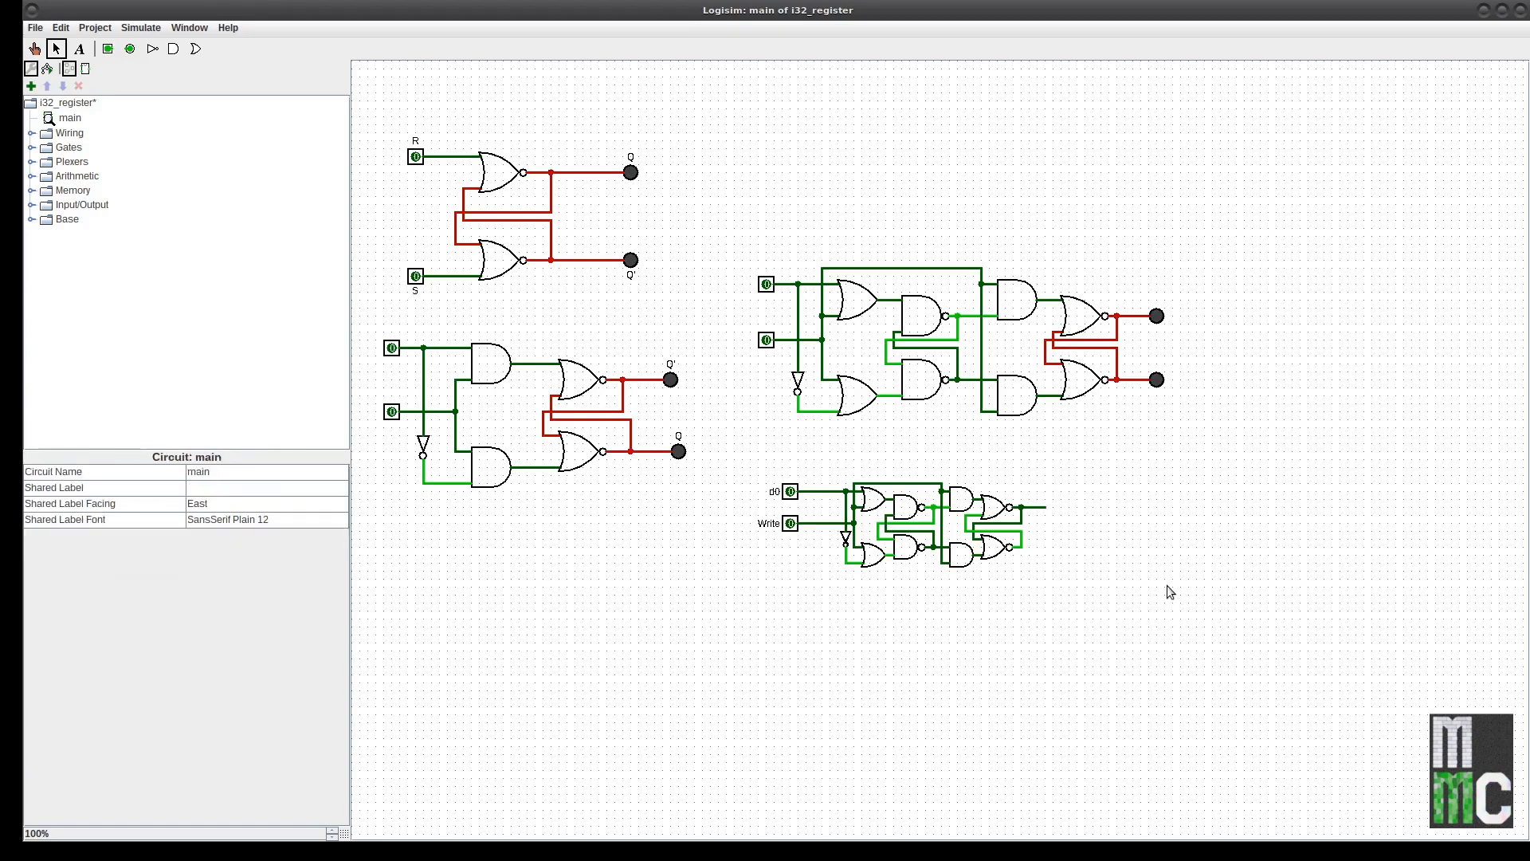
left_click_drag(732, 464, 1079, 610)
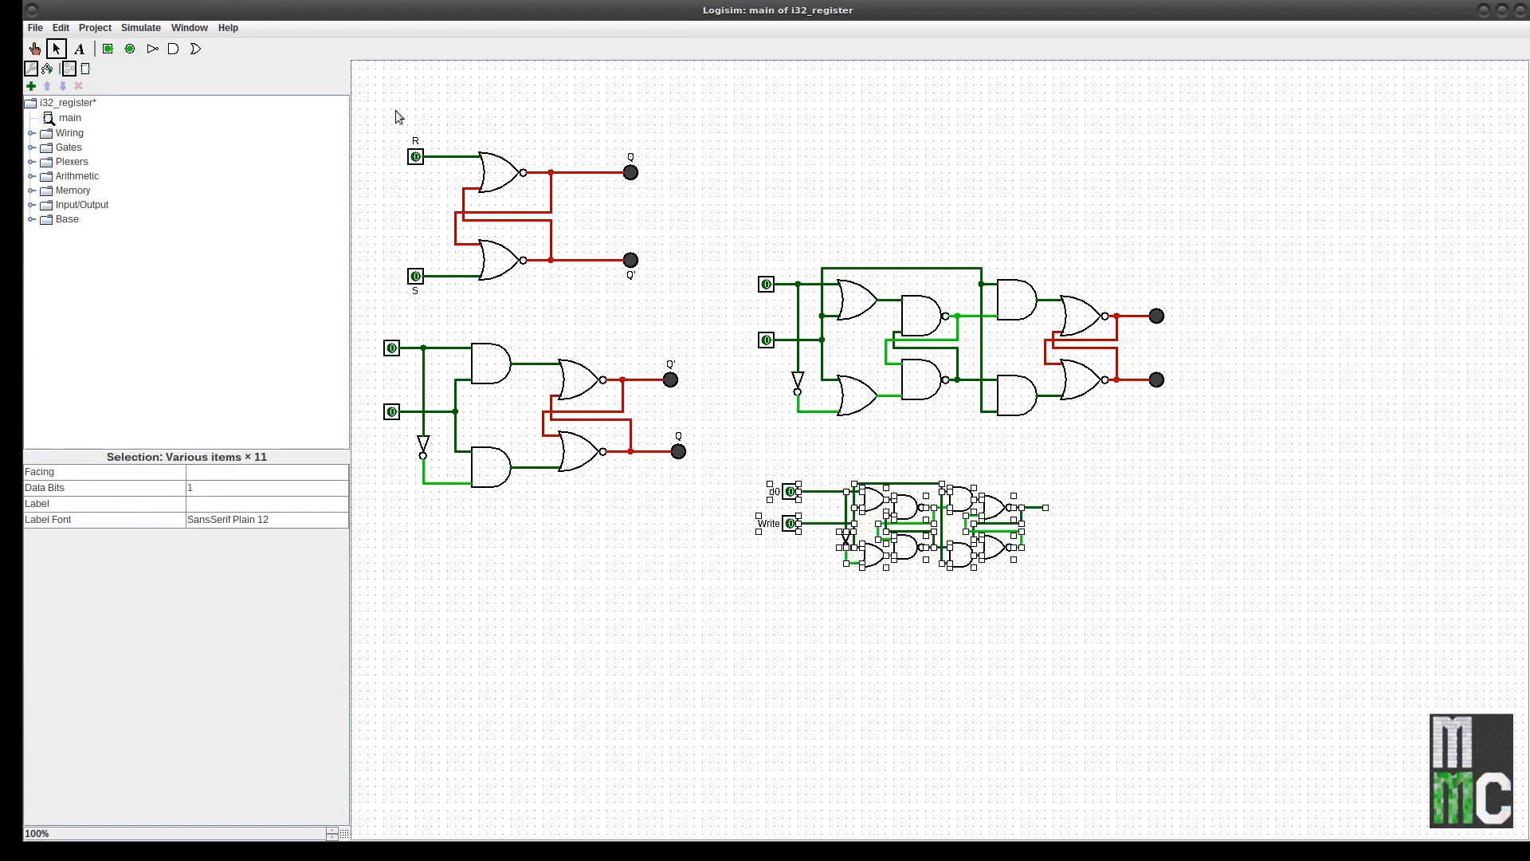
Add a new circuit named register to the i32_register project
right_click(69, 108)
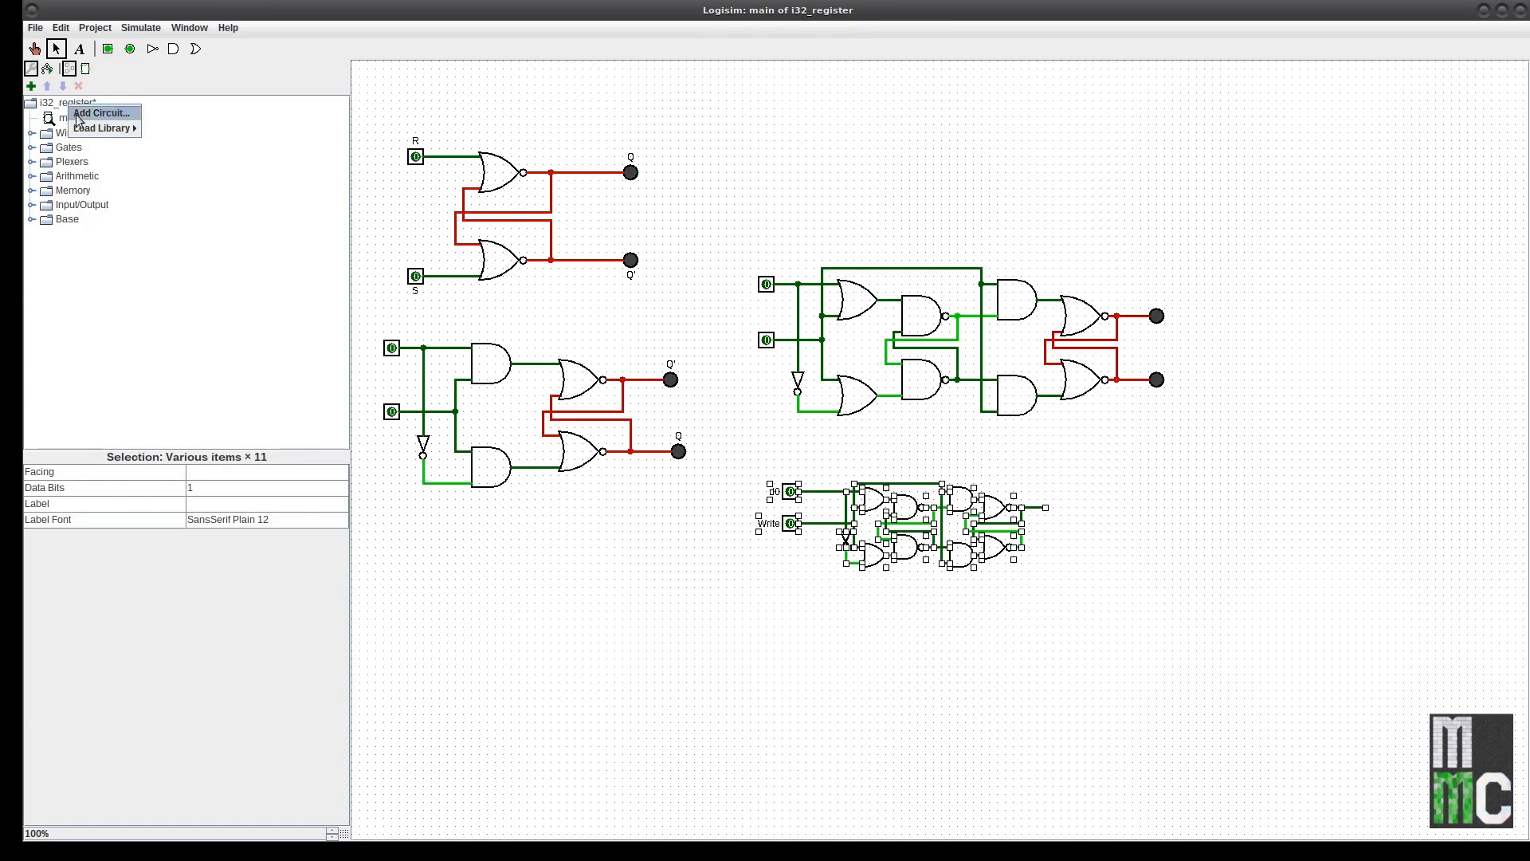
left_click(79, 114)
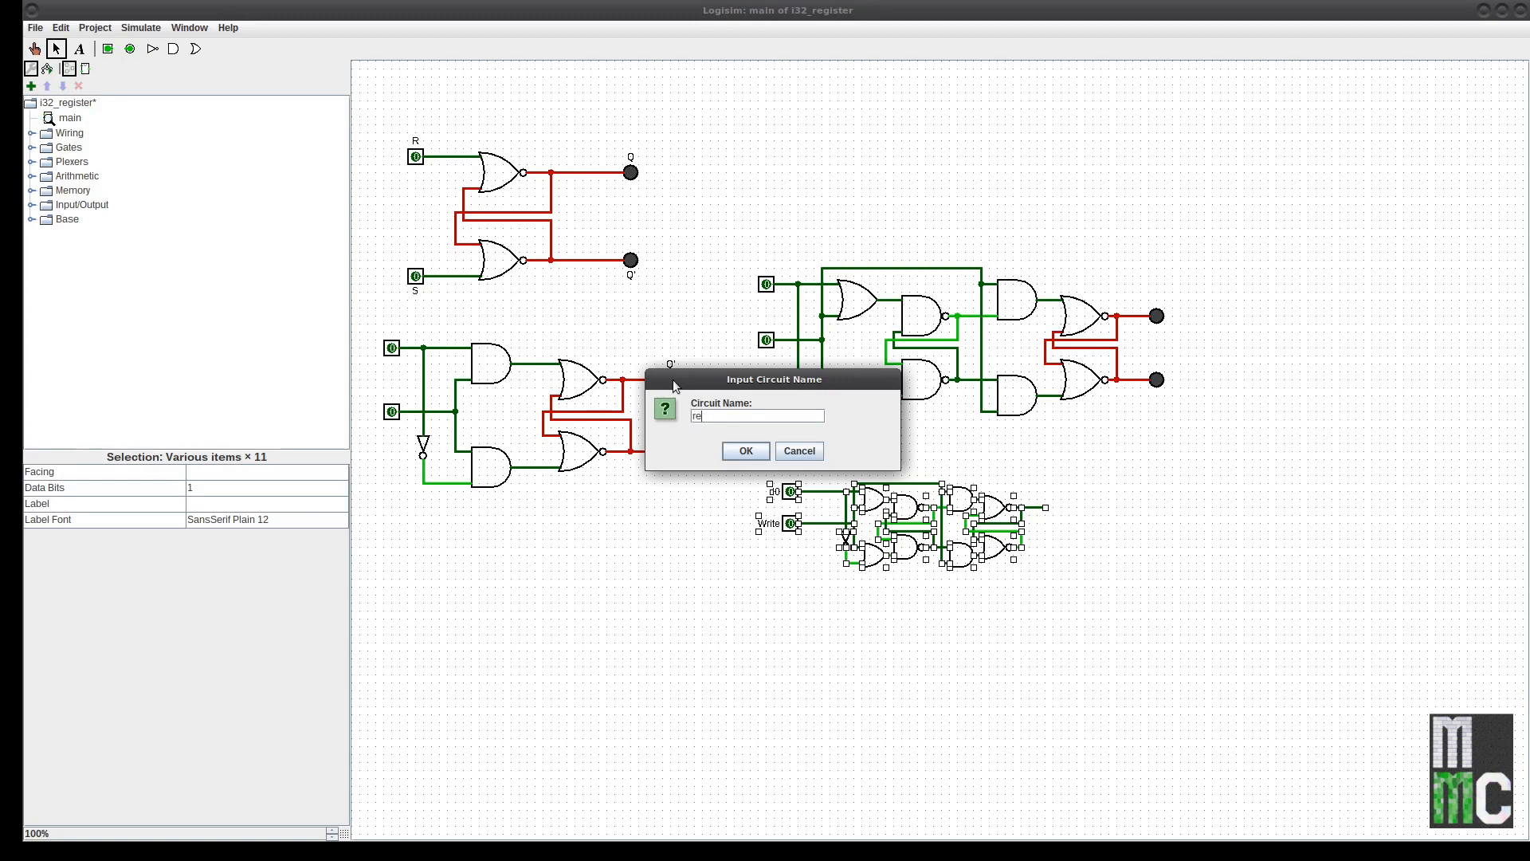
type("register")
left_click(746, 450)
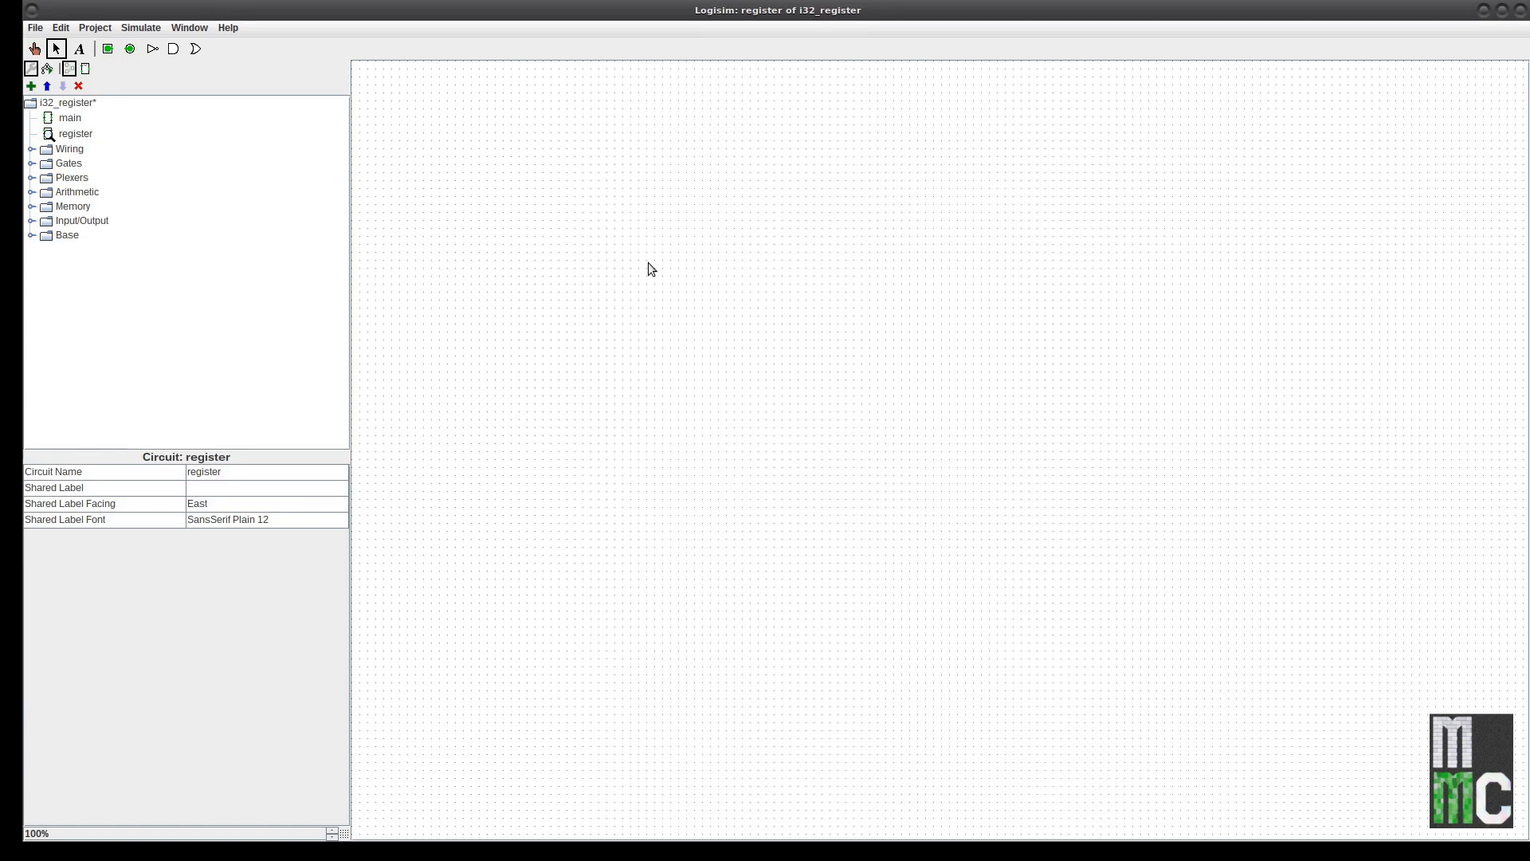
Paste the flip-flop near the upper edge of the register circuit and move its Write pin away from the gates
key("ctrl+v")
left_click_drag(868, 509, 584, 94)
left_click(611, 195)
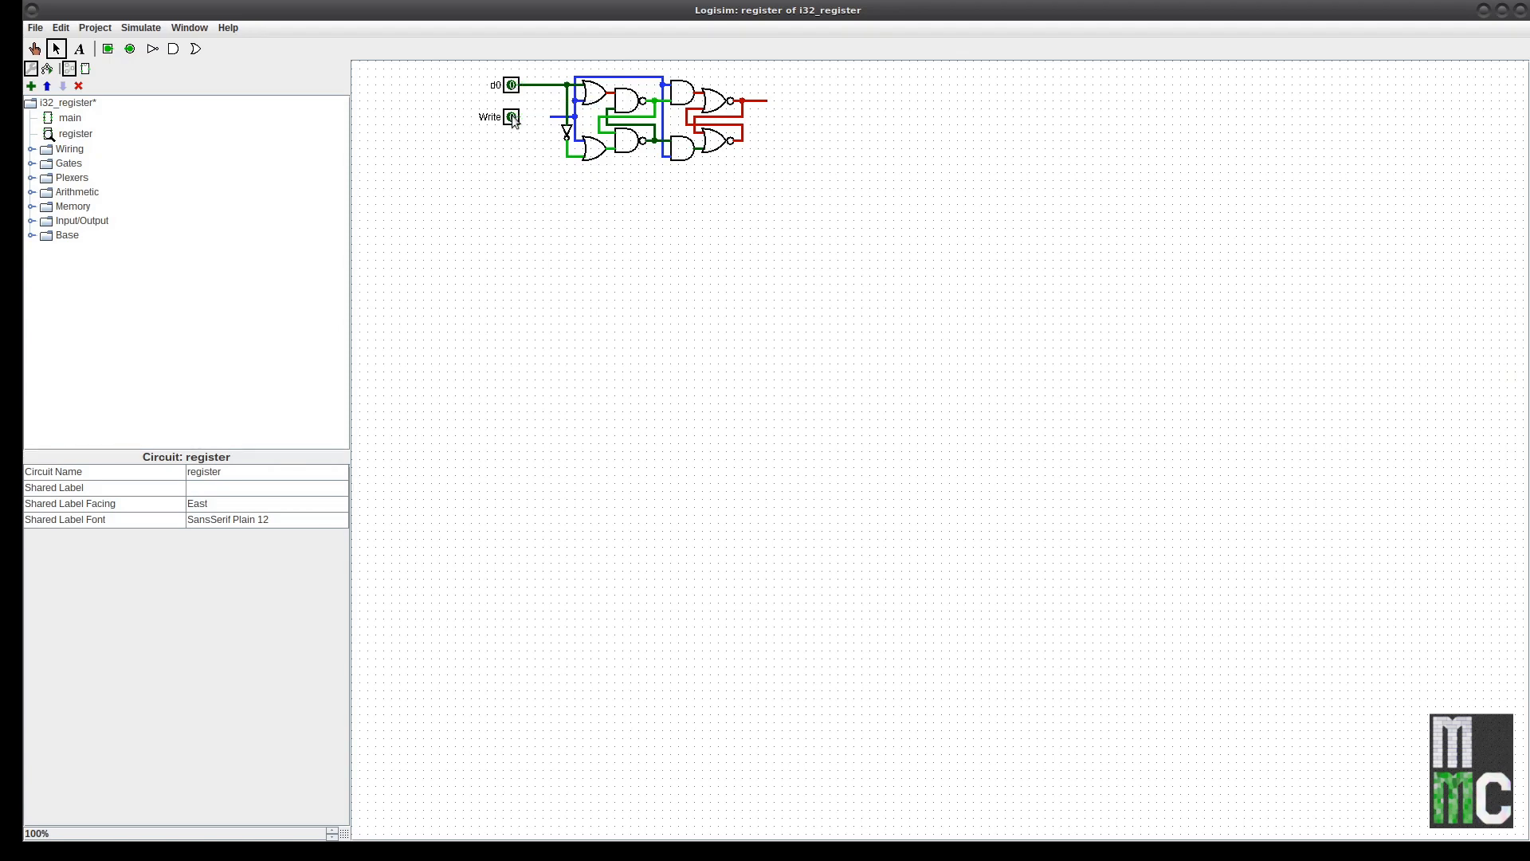
left_click_drag(514, 120, 420, 129)
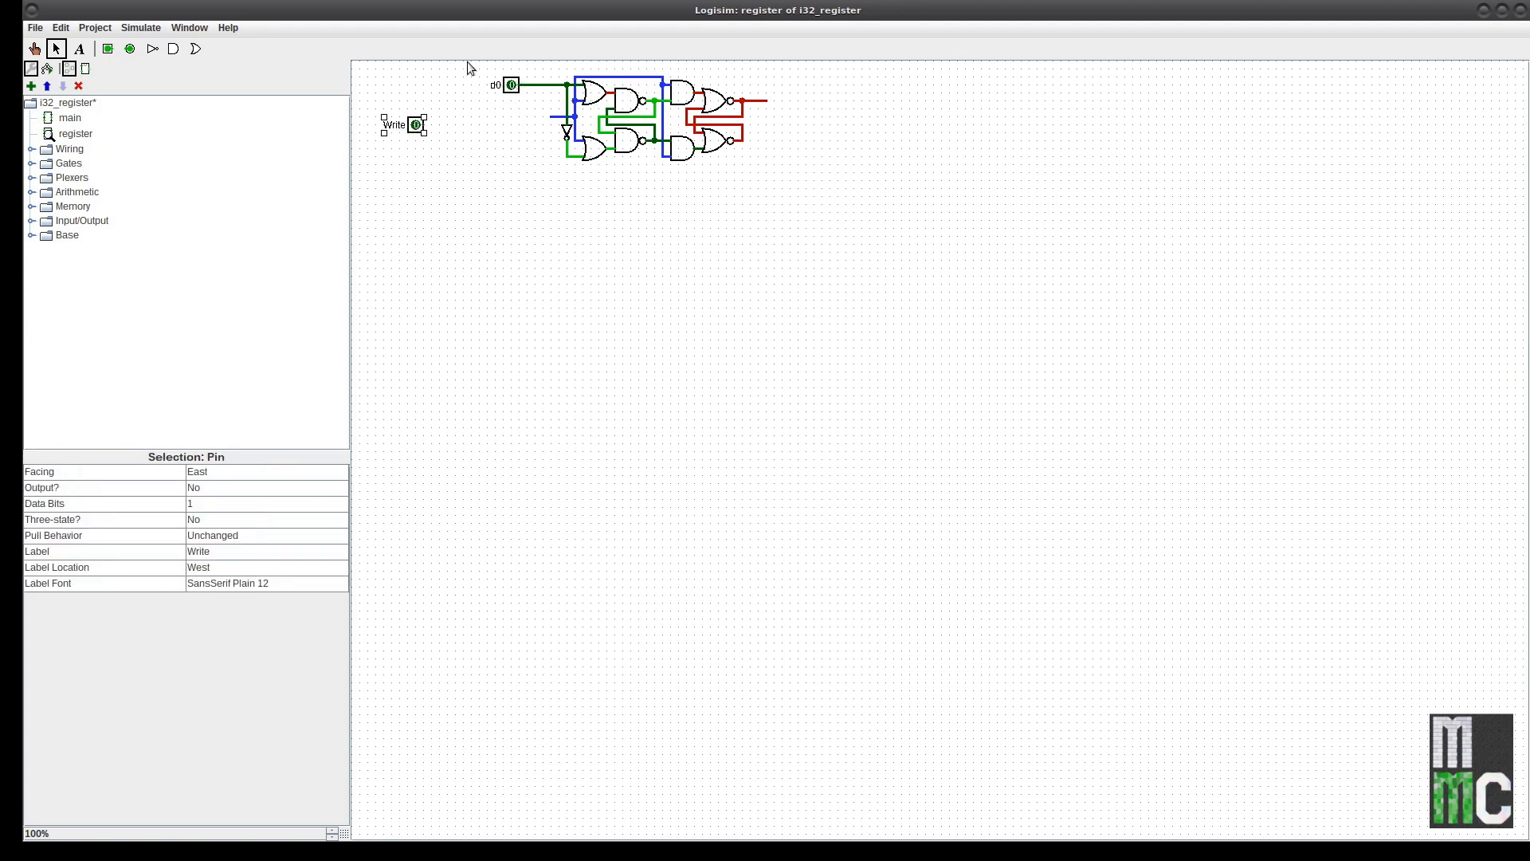
Duplicate the flip-flop without its Write pin and place the copy directly below the original
left_click_drag(463, 67, 794, 187)
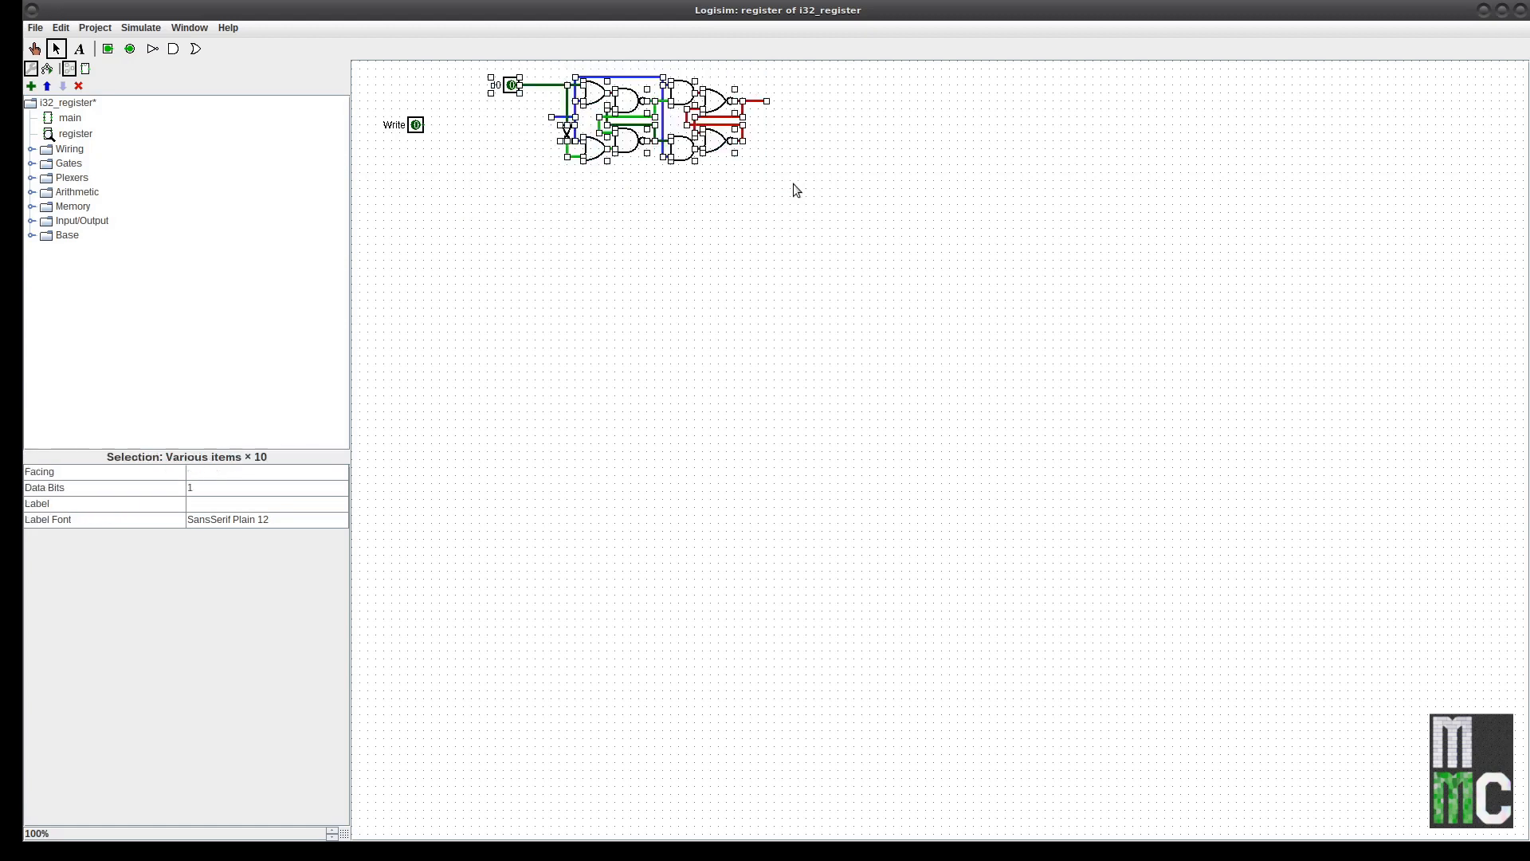
key("ctrl+d")
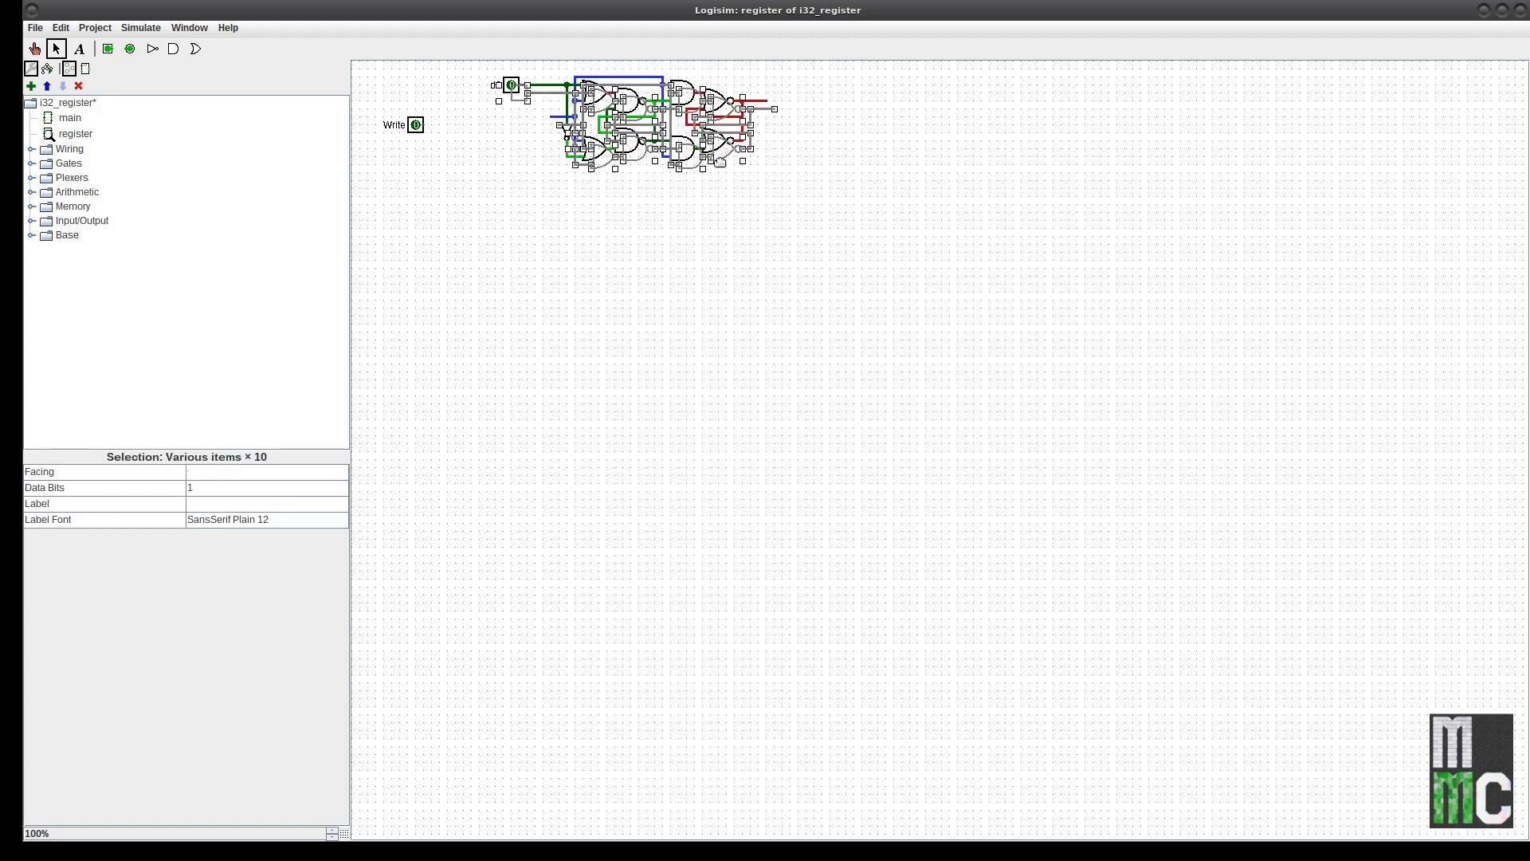
left_click_drag(710, 149, 714, 243)
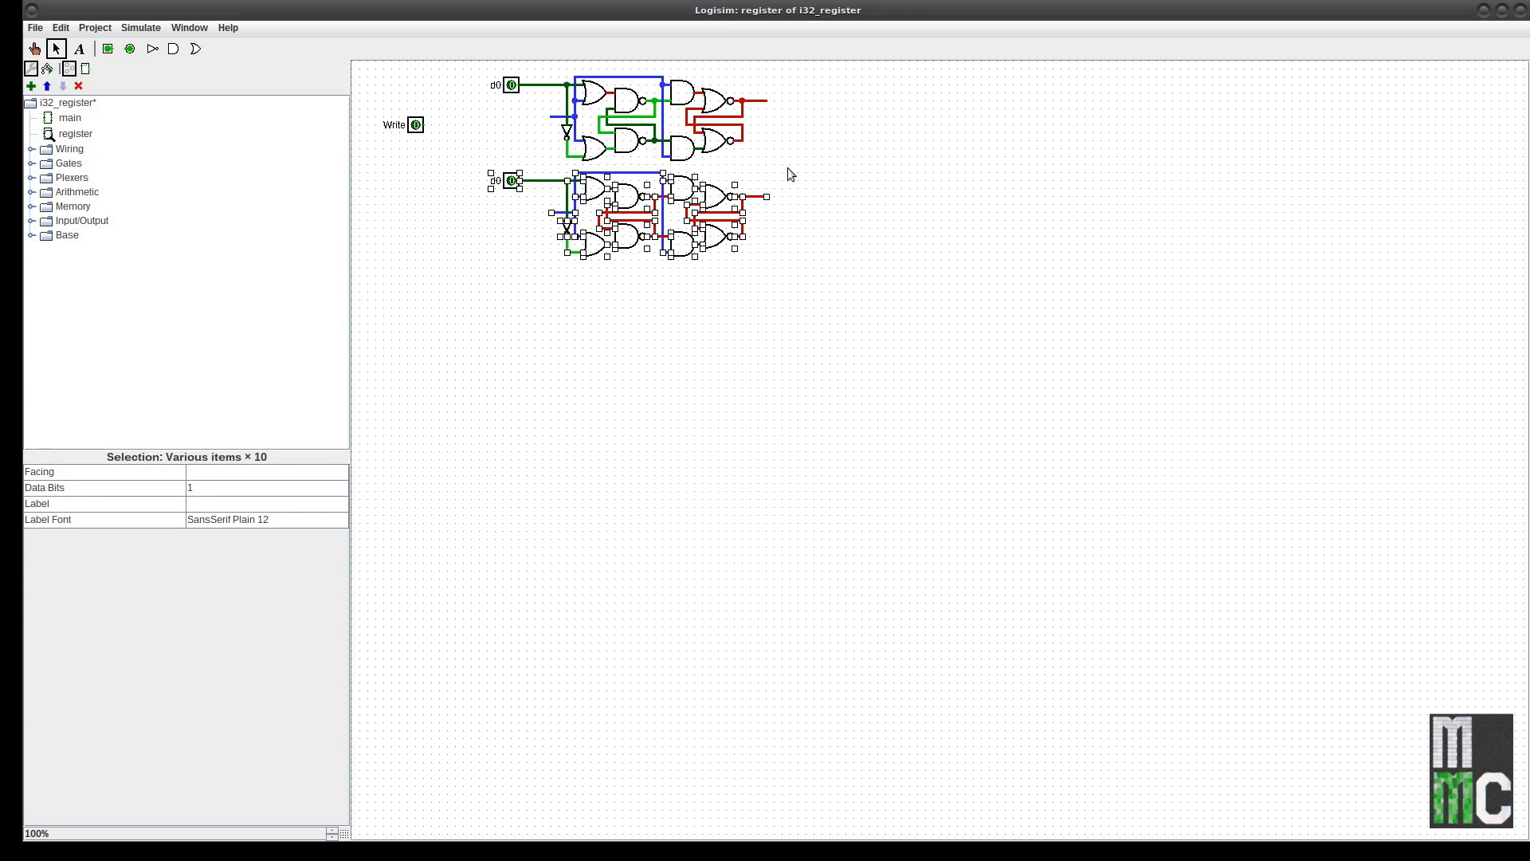
left_click(838, 271)
Paste two more flip-flop copies and stack them below the second flip-flop
left_click_drag(820, 314, 686, 290)
left_click(490, 185)
left_click(687, 293)
key("ctrl+v")
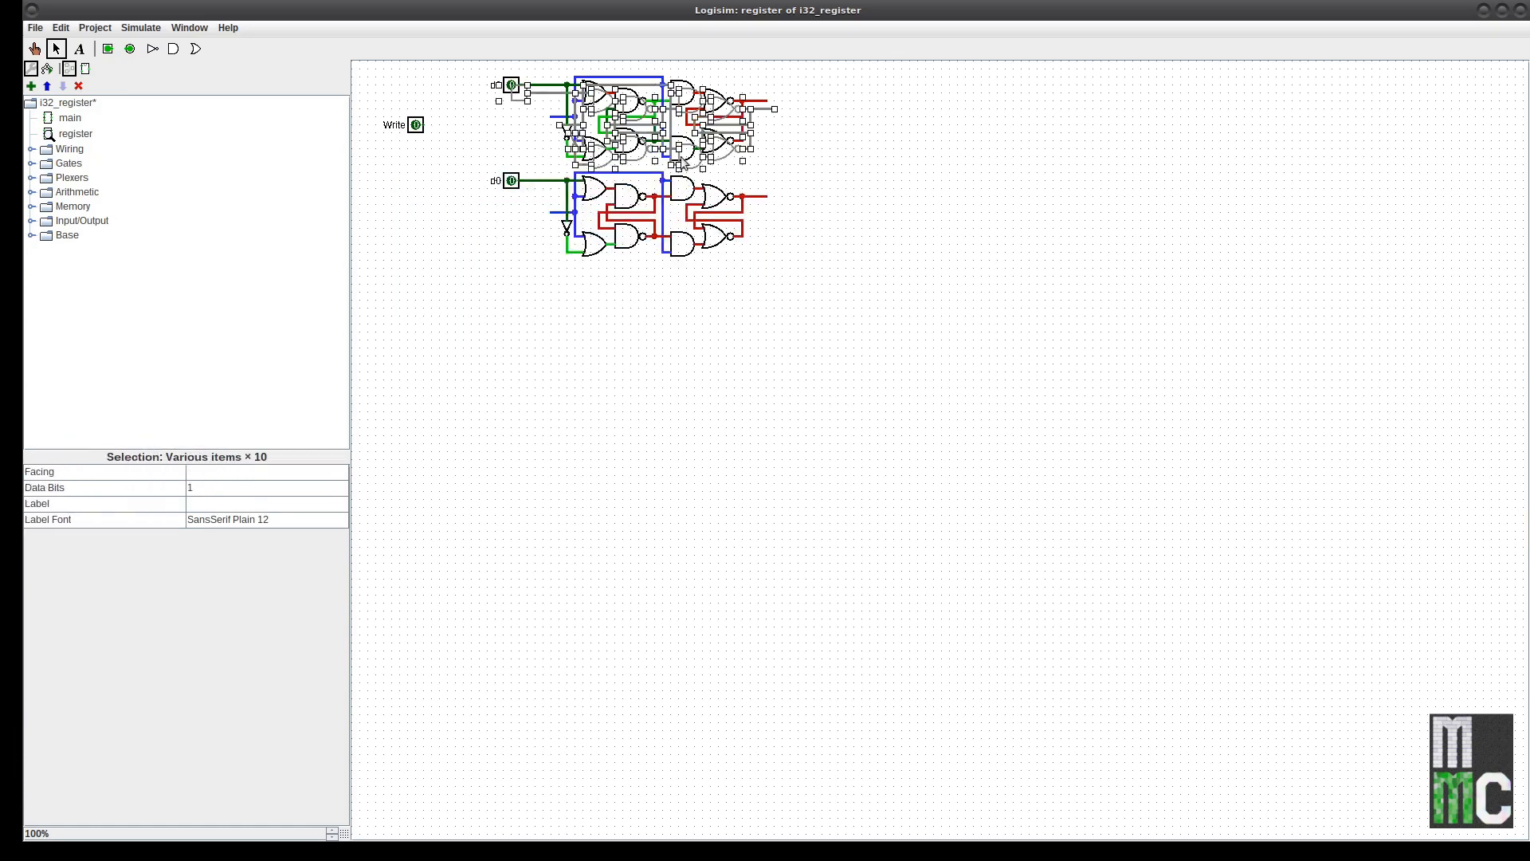
left_click_drag(671, 153, 672, 328)
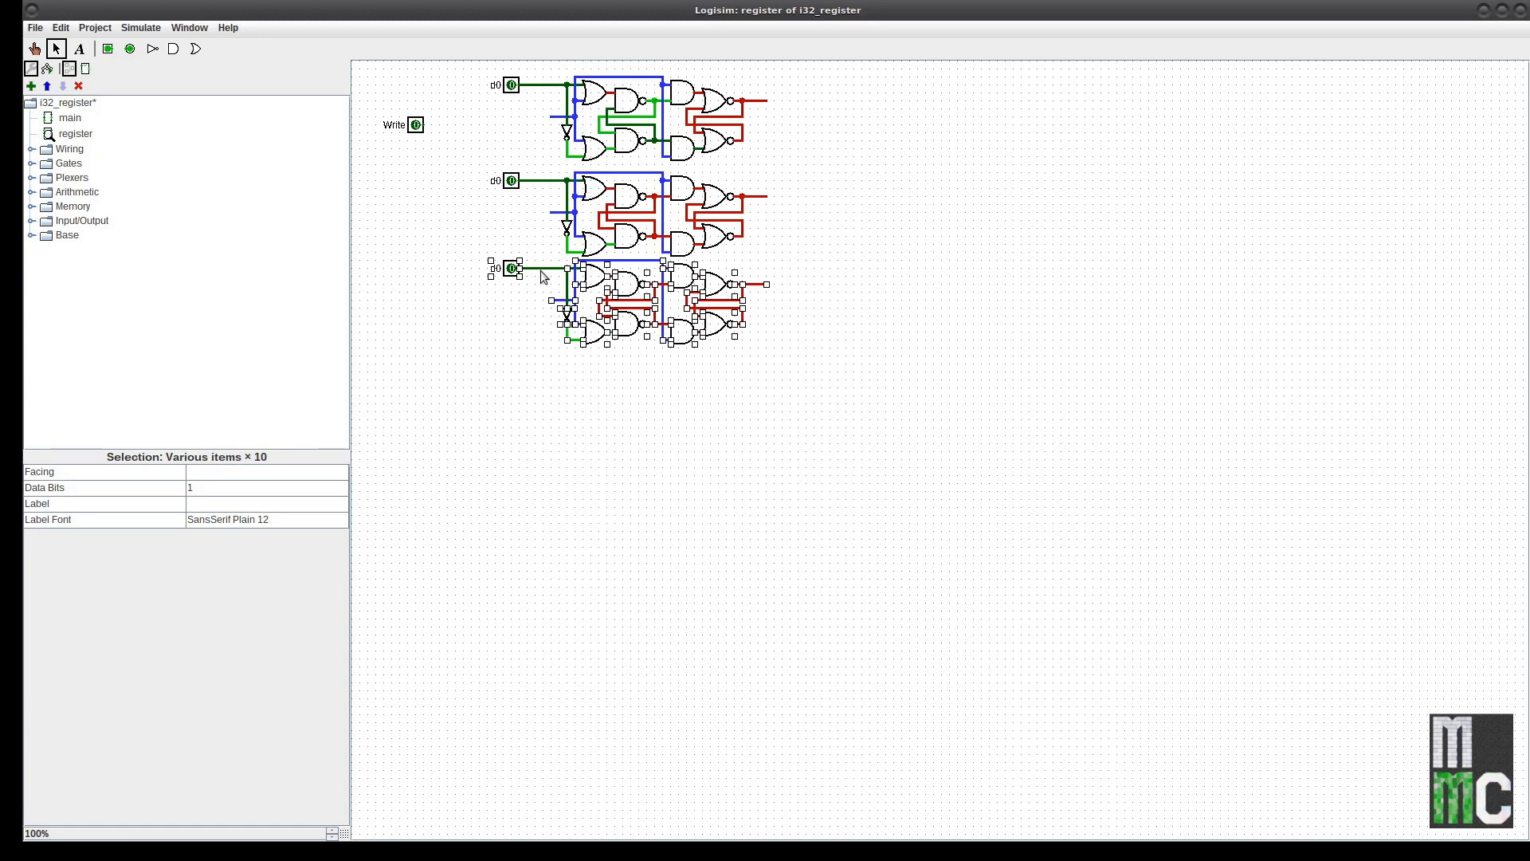
key("ctrl+v")
left_click_drag(683, 153, 675, 424)
Copy the second to fourth flip-flops together and place the three copies below the fourth
left_click_drag(828, 503, 454, 168)
key("ctrl+c")
key("ctrl+v")
left_click_drag(694, 196, 671, 451)
left_click(690, 426)
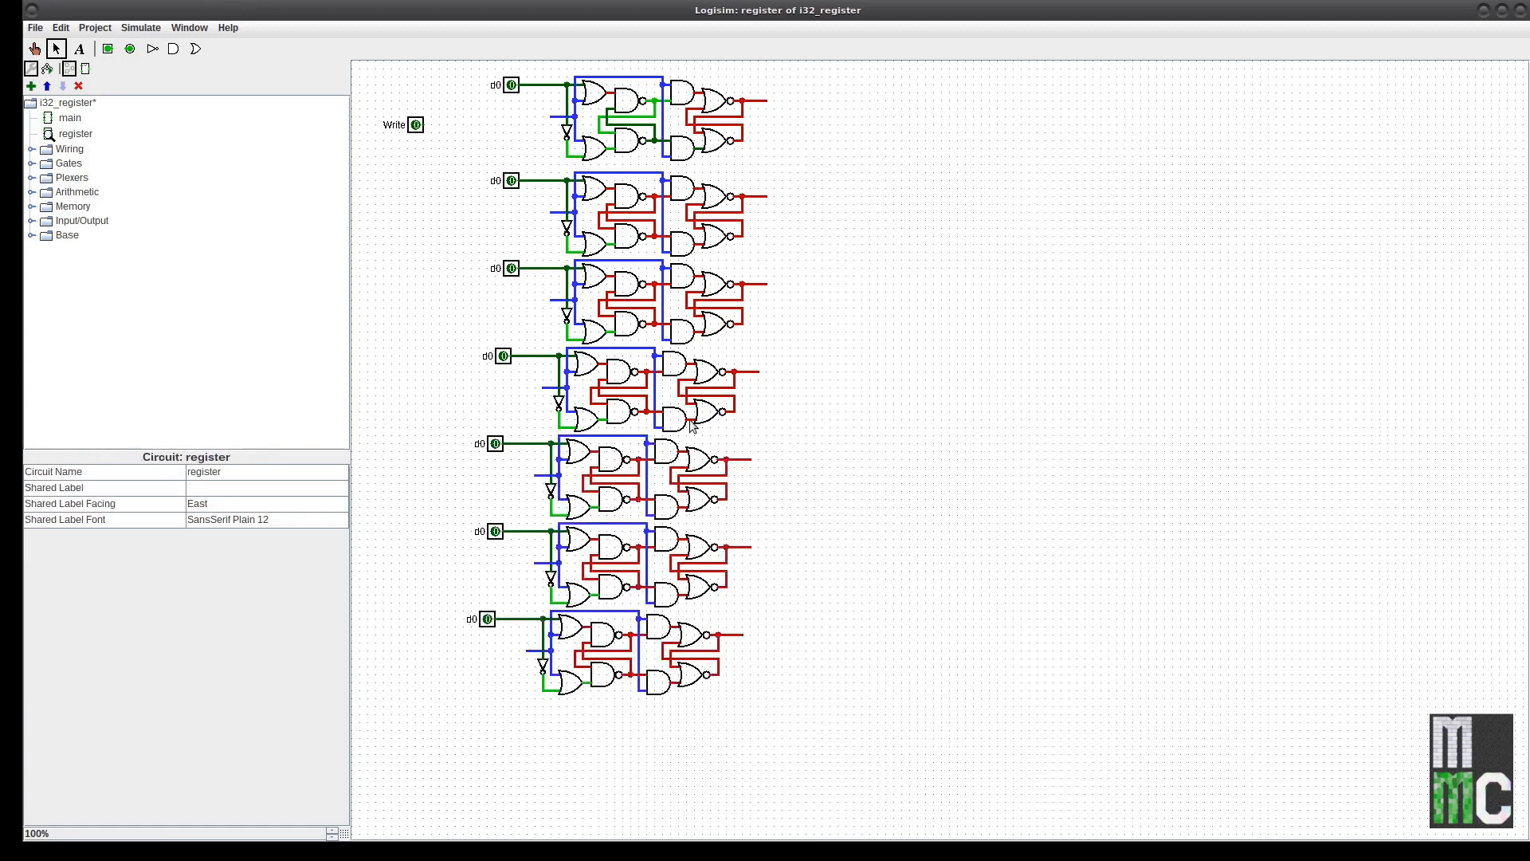
Shift the three lowest flip-flops one grid step right so the fifth and sixth line up with the fourth
left_click_drag(787, 731, 347, 427)
left_click_drag(594, 483, 601, 482)
left_click(654, 165)
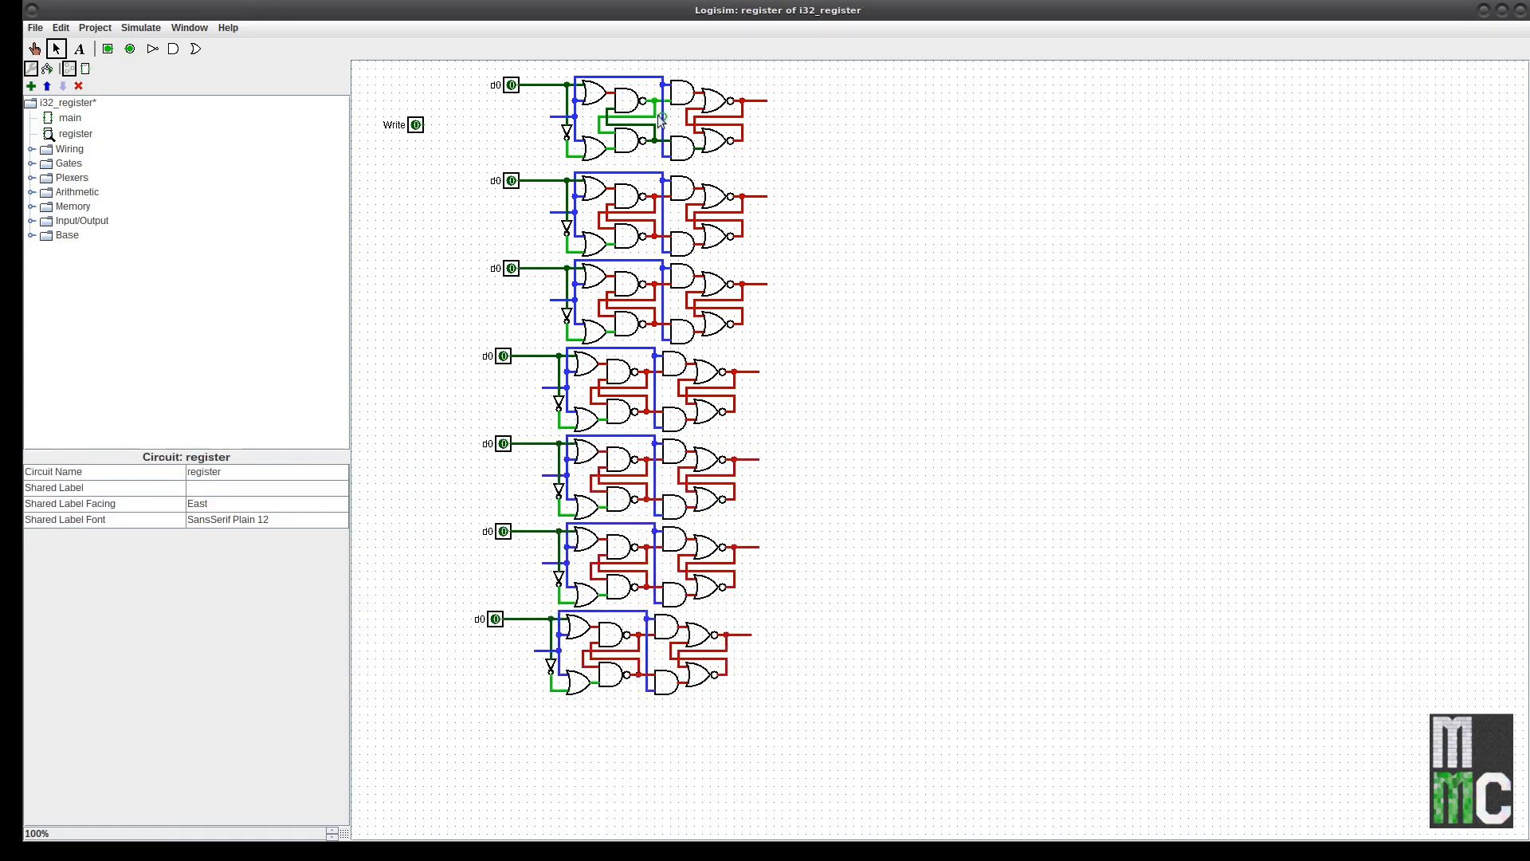
Copy the seventh flip-flop, place the copy below it as the eighth, and align both with the flip-flops above
left_click_drag(793, 749, 433, 611)
key("ctrl+c")
key("ctrl+v")
left_click_drag(657, 616, 659, 704)
left_click(686, 694)
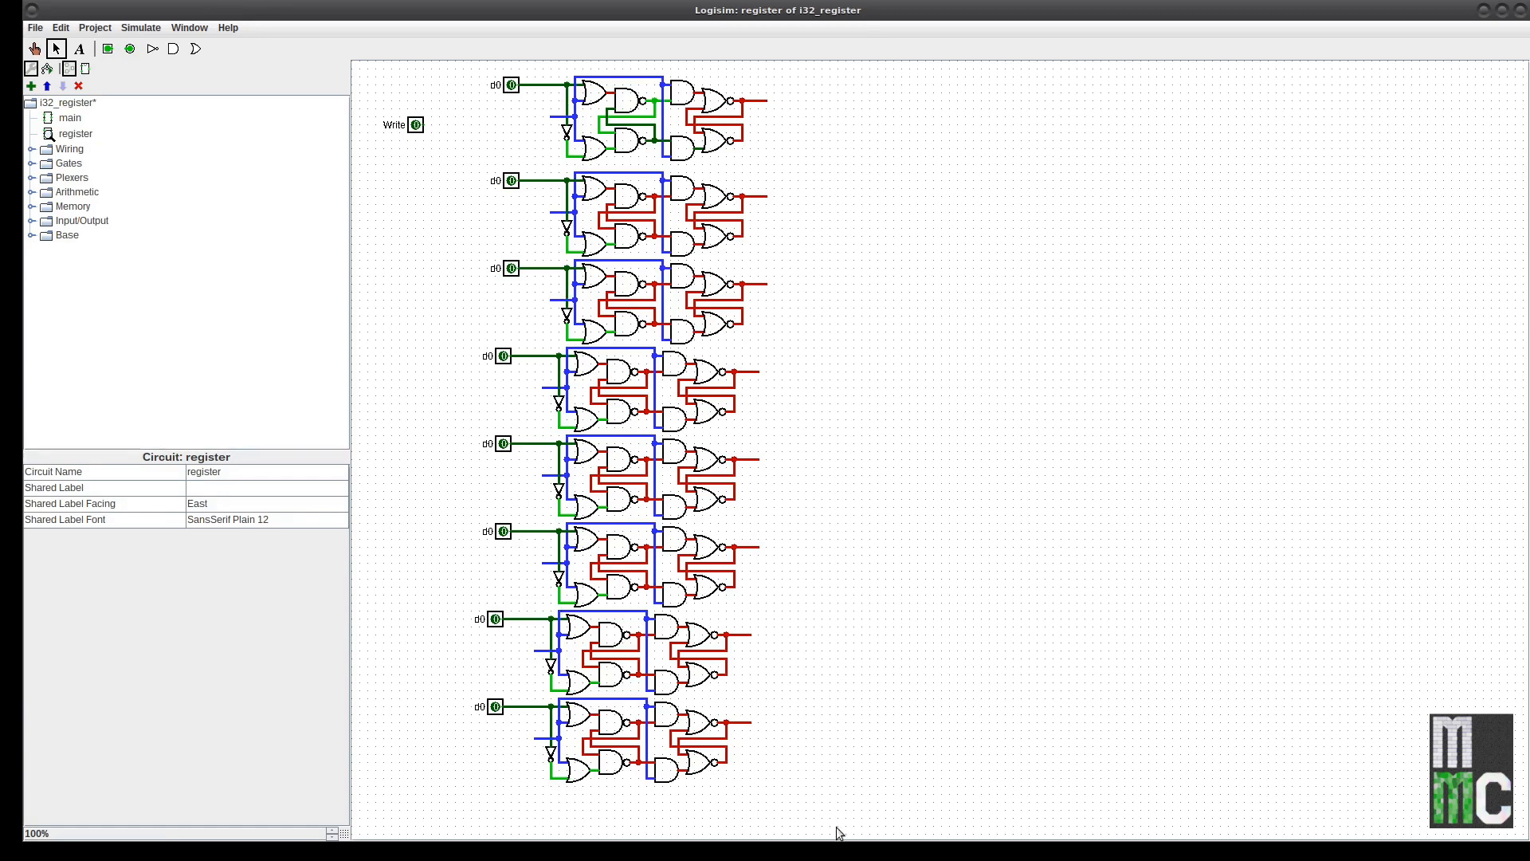
left_click_drag(794, 794, 413, 603)
left_click_drag(671, 662, 680, 662)
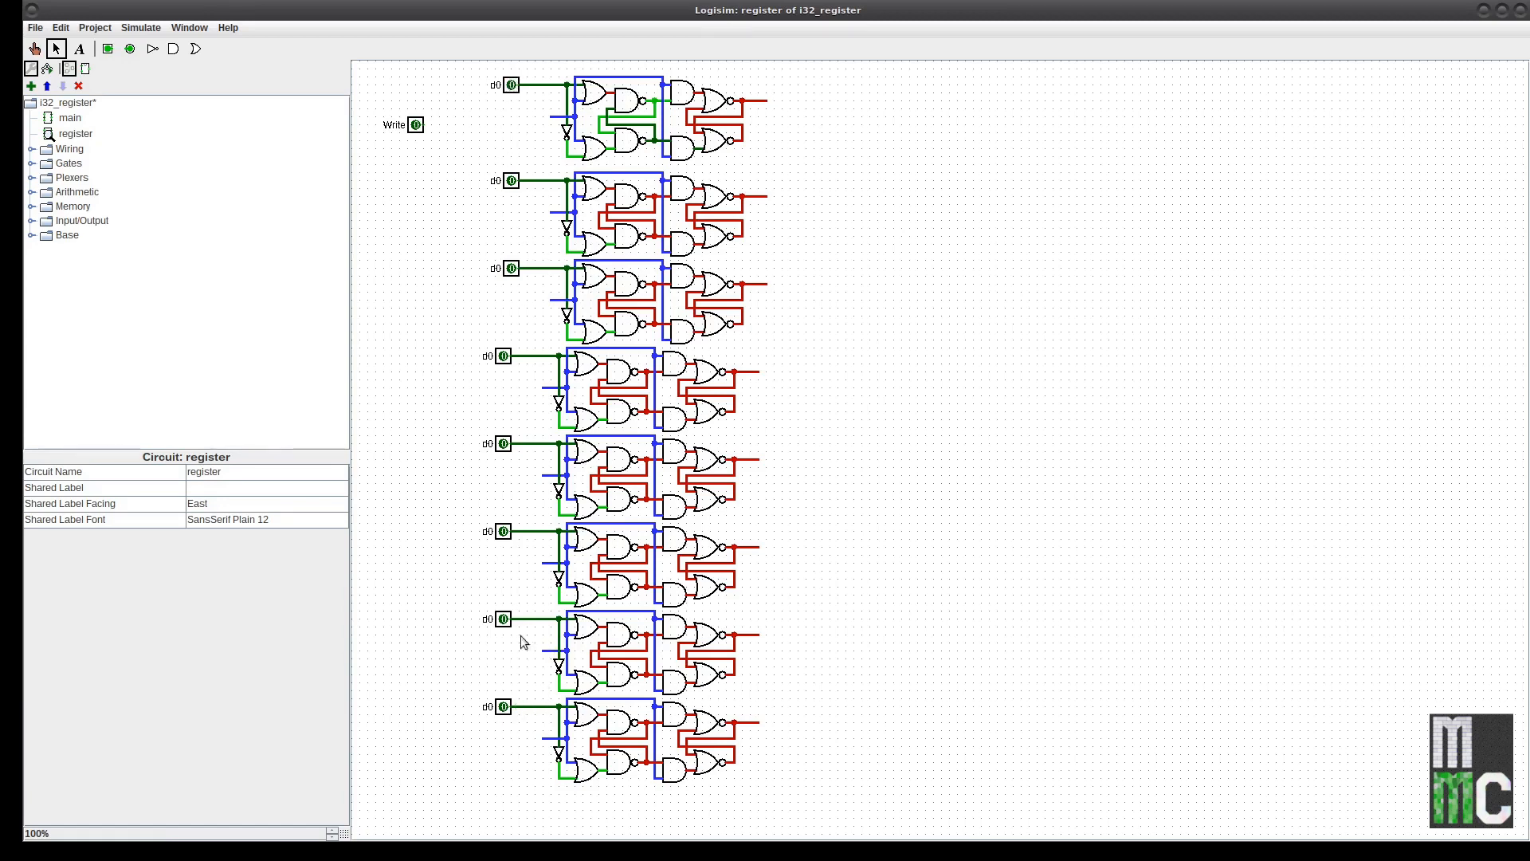
Relabel the second and third flip-flops' input pins as d1 and d2
left_click(510, 183)
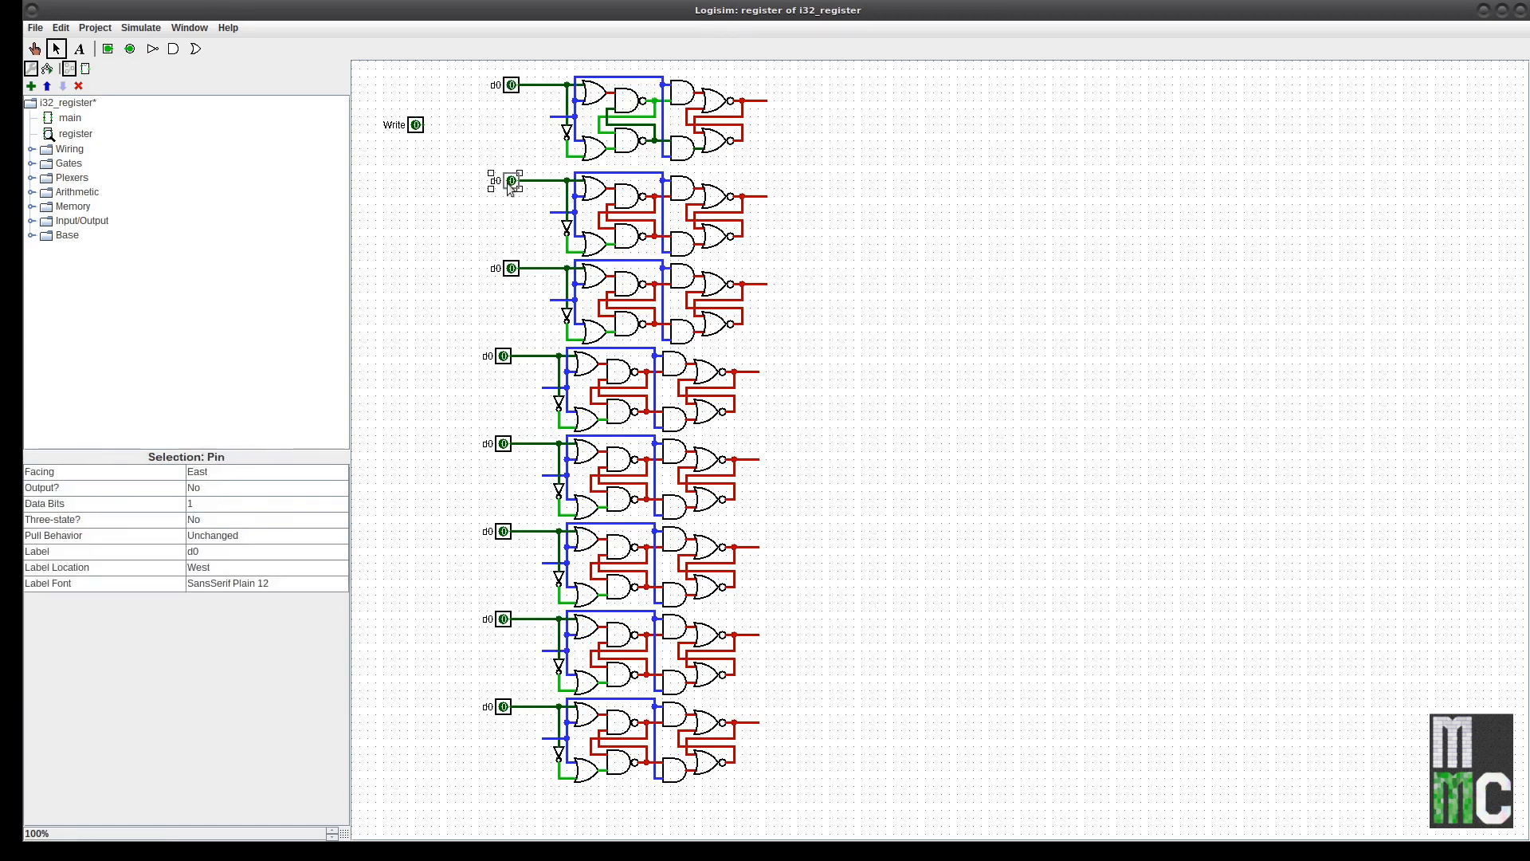
left_click(202, 552)
type("1")
key("Return")
left_click(511, 268)
left_click(249, 551)
key("BackSpace")
type("2")
key("Return")
Relabel the fourth and fifth flip-flops' input pins as d3 and d4
left_click(504, 357)
left_click(503, 444)
left_click(249, 552)
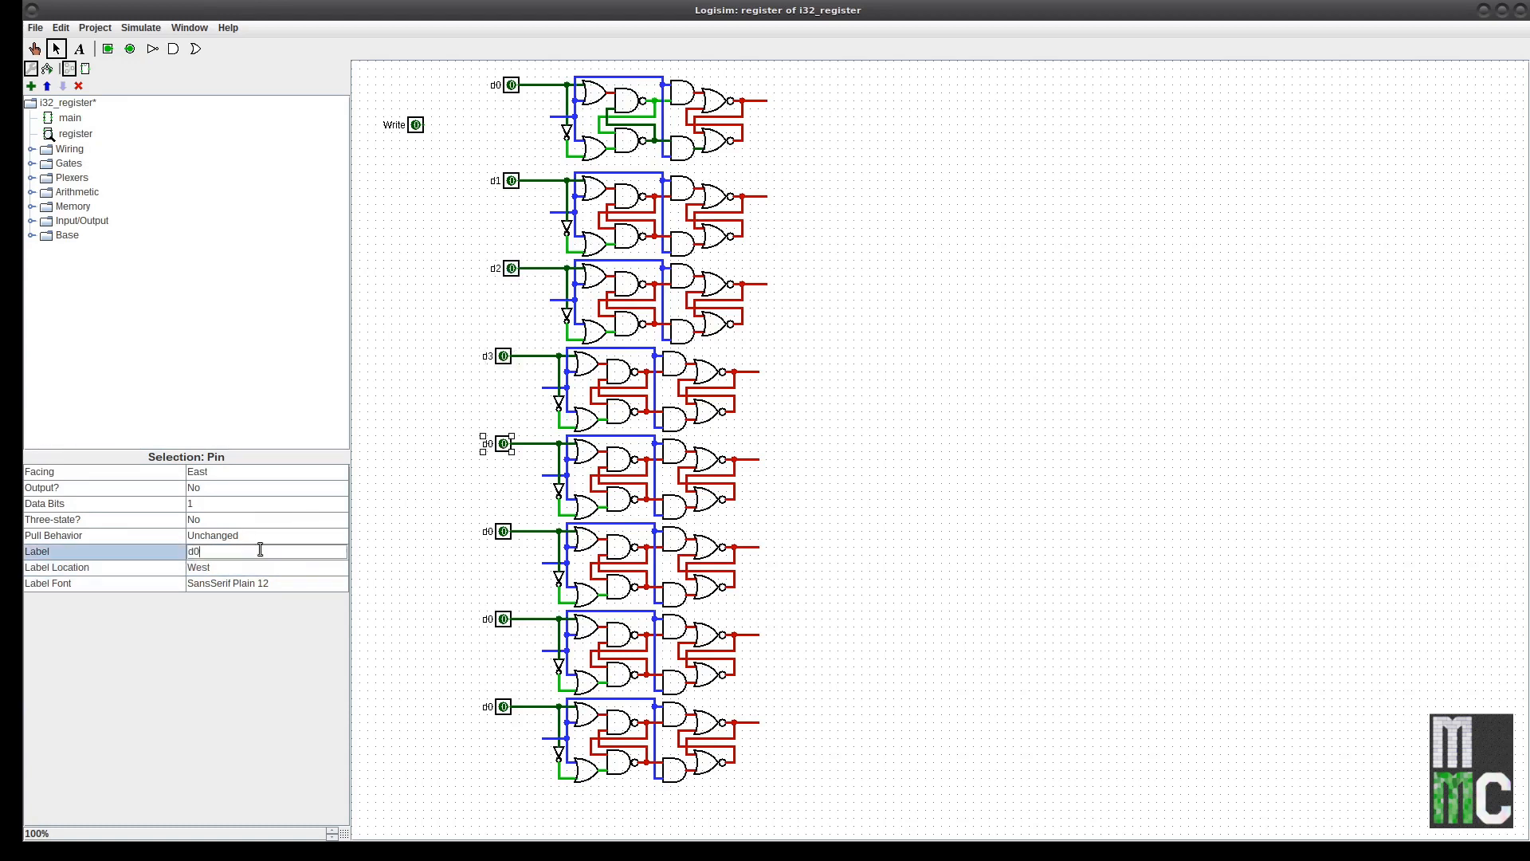
type("4")
key("Return")
Relabel the sixth, seventh and eighth flip-flops' input pins as d5, d6 and d7
left_click(503, 531)
left_click(249, 552)
type("5")
key("Return")
left_click(503, 619)
left_click(256, 552)
type("6")
left_click(503, 707)
left_click(243, 552)
type("7")
key("Return")
left_click(397, 478)
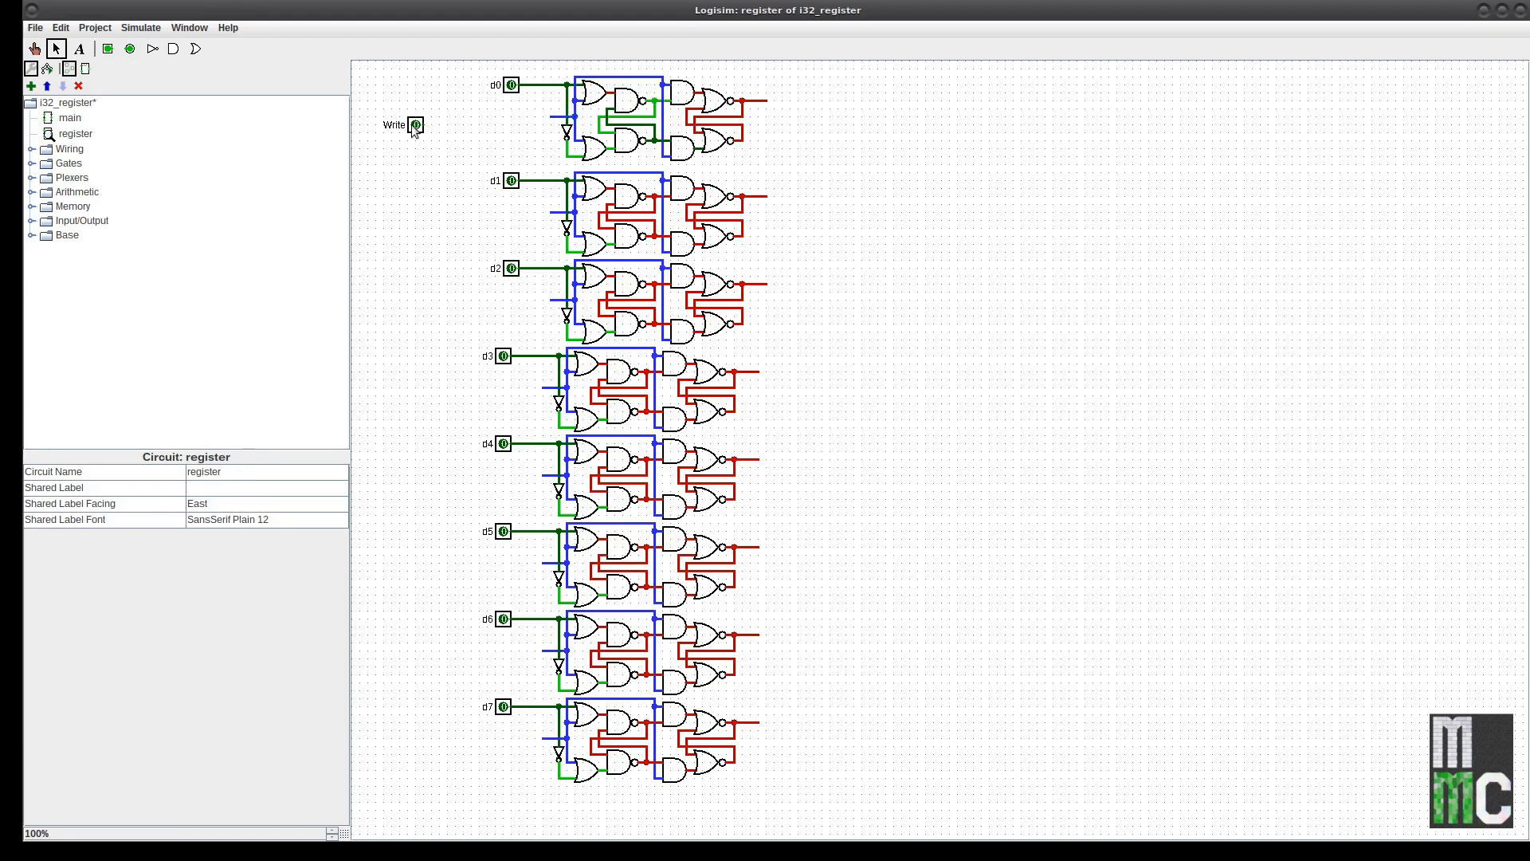
Move the Write pin level with the d0 flip-flop's open write wire and connect the two
left_click_drag(414, 130, 417, 118)
left_click_drag(556, 117, 432, 123)
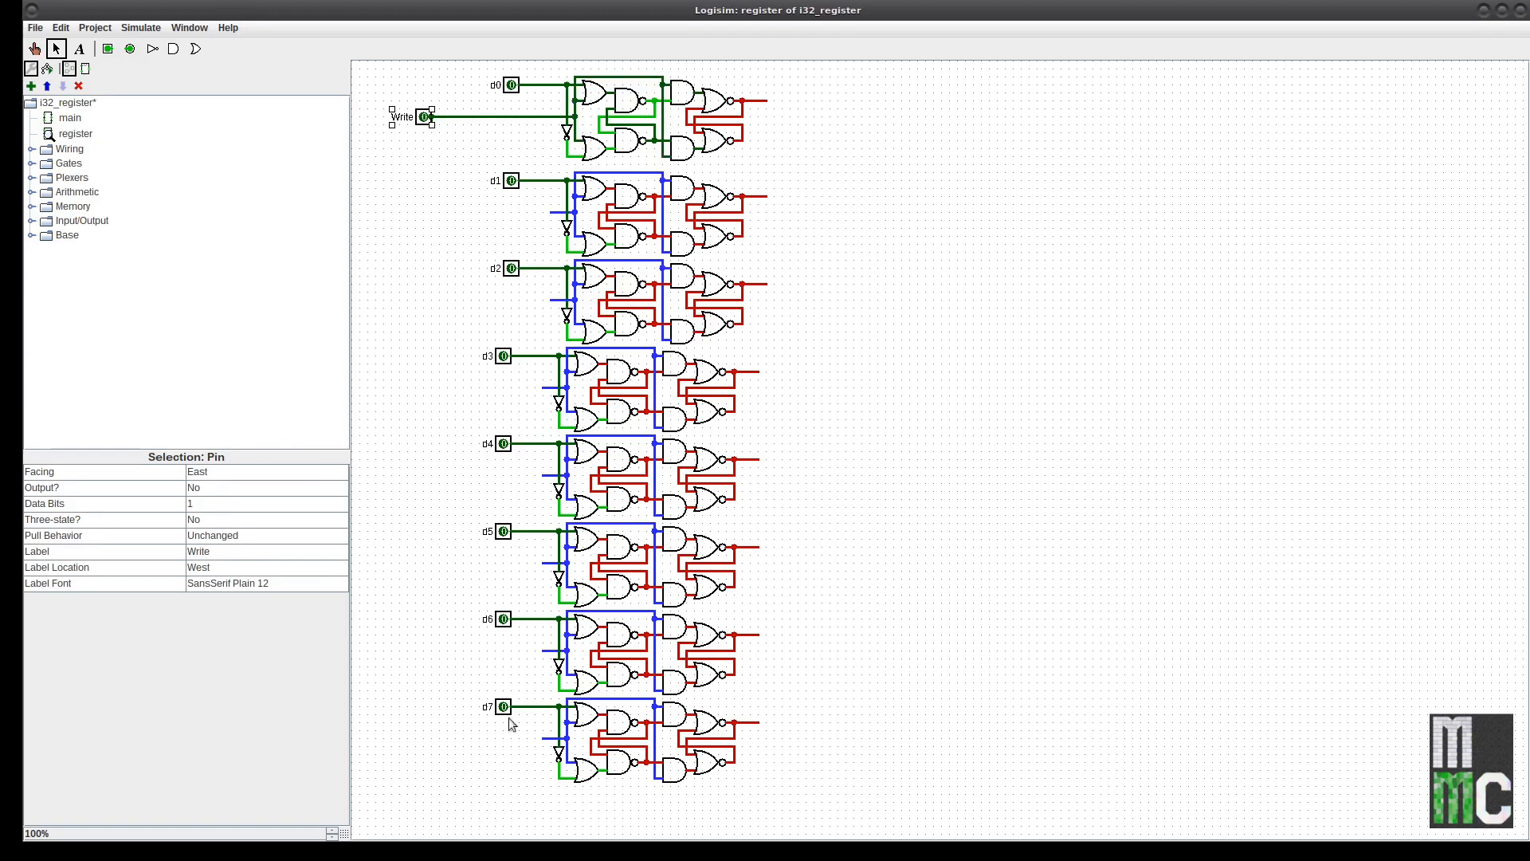
left_click_drag(542, 737, 550, 120)
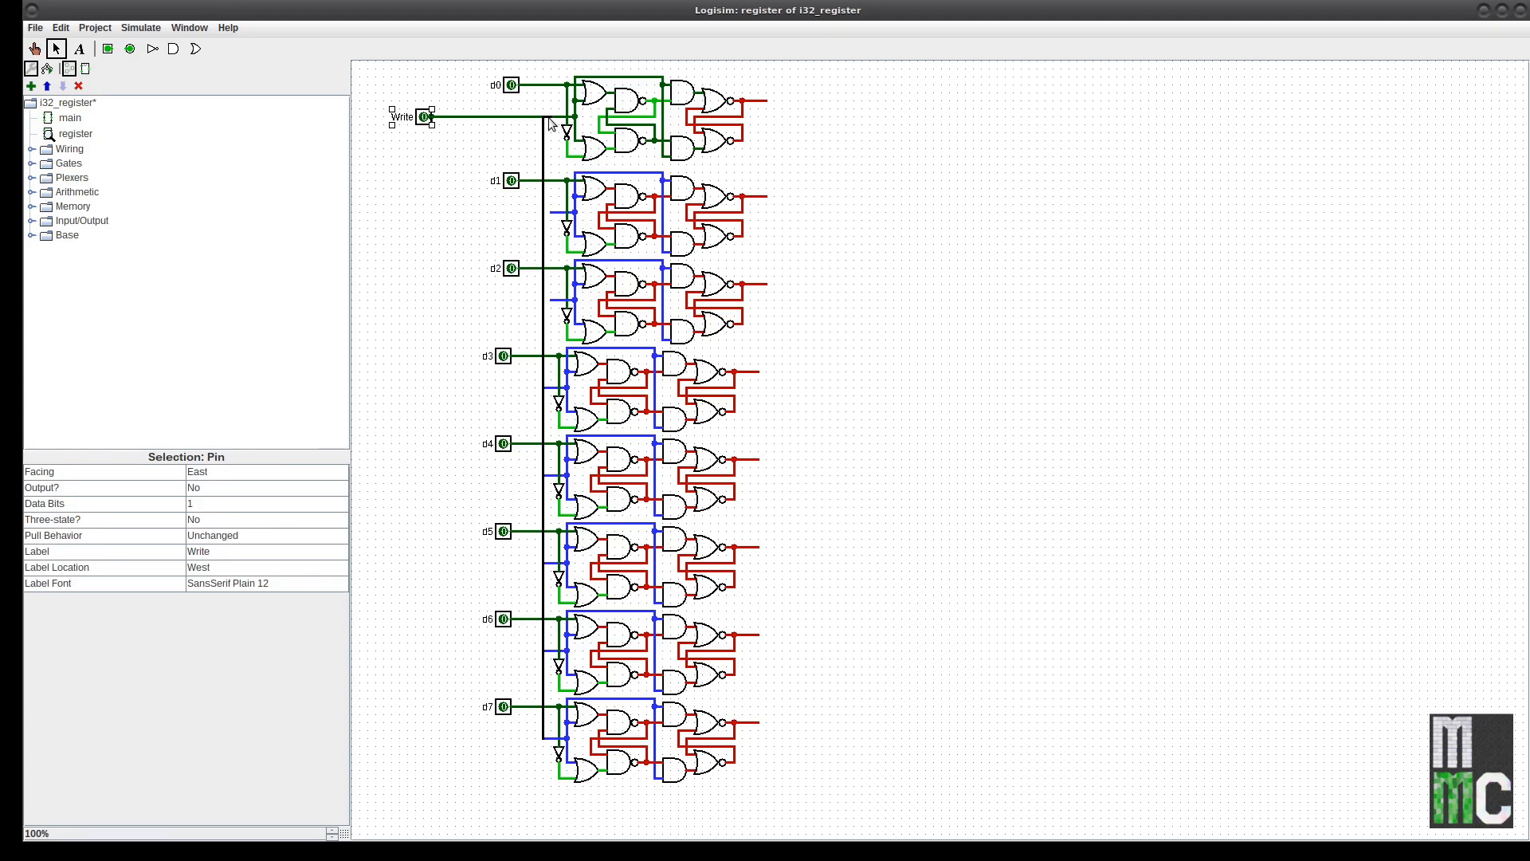
left_click_drag(552, 123, 539, 751)
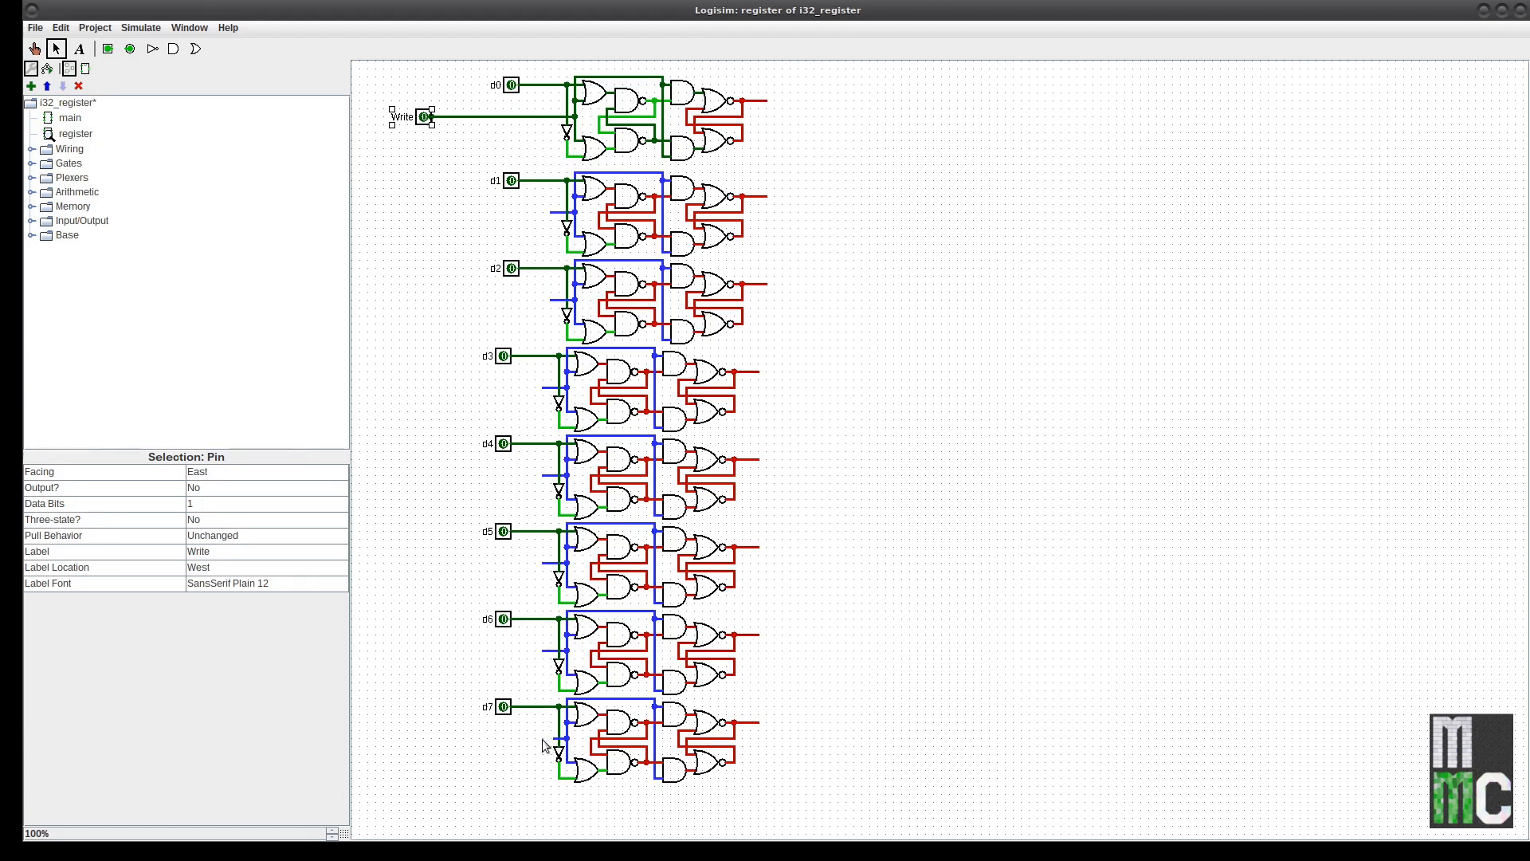
left_click(376, 329)
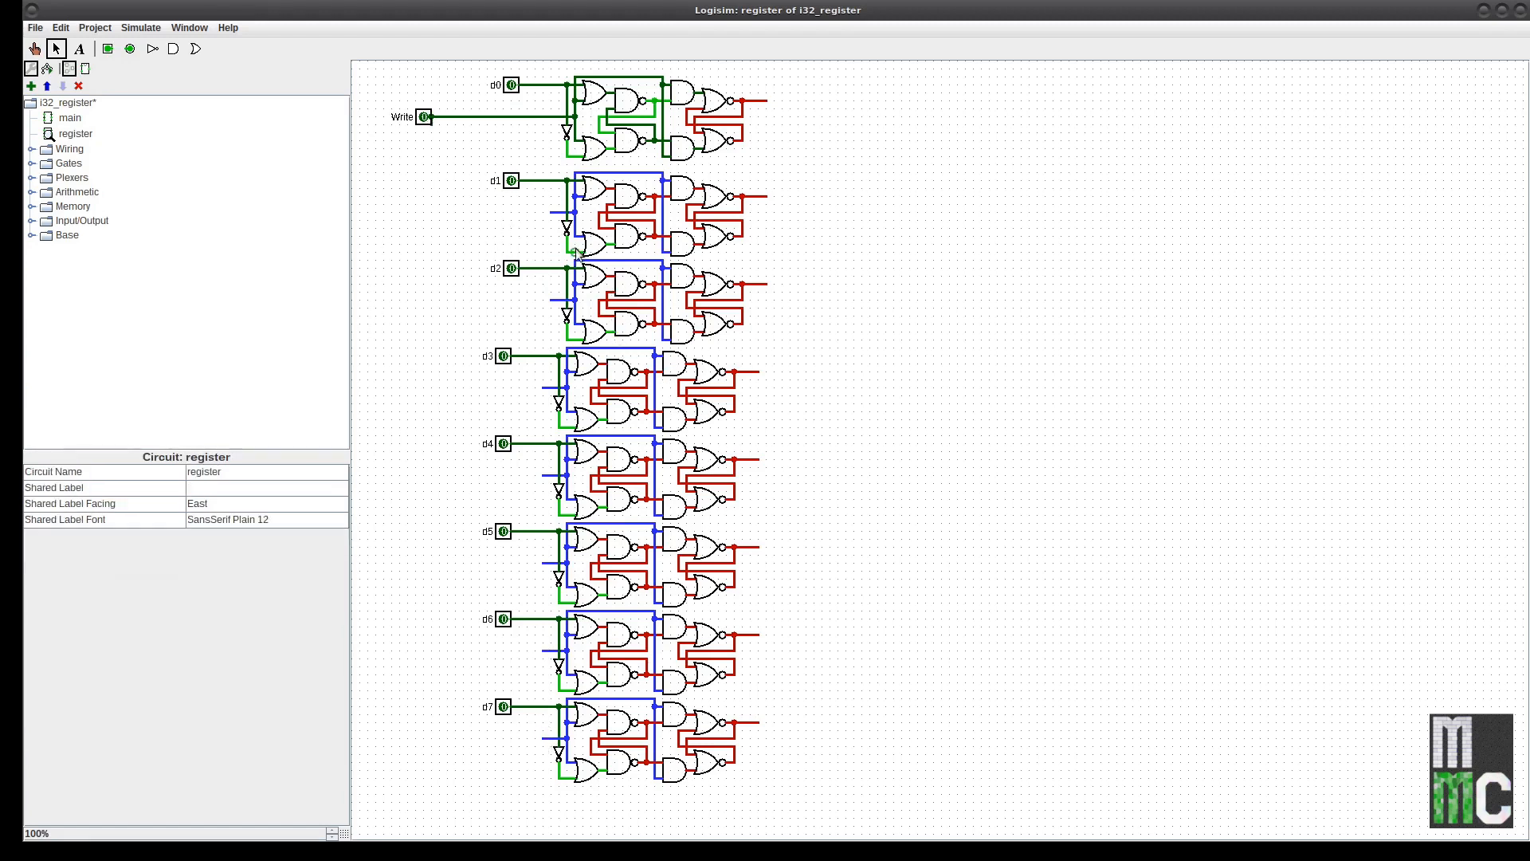
Shift the d3 to d7 flip-flops one grid step right to line them up with the upper three
left_click_drag(453, 352, 818, 821)
left_click_drag(684, 365, 681, 366)
left_click(906, 379)
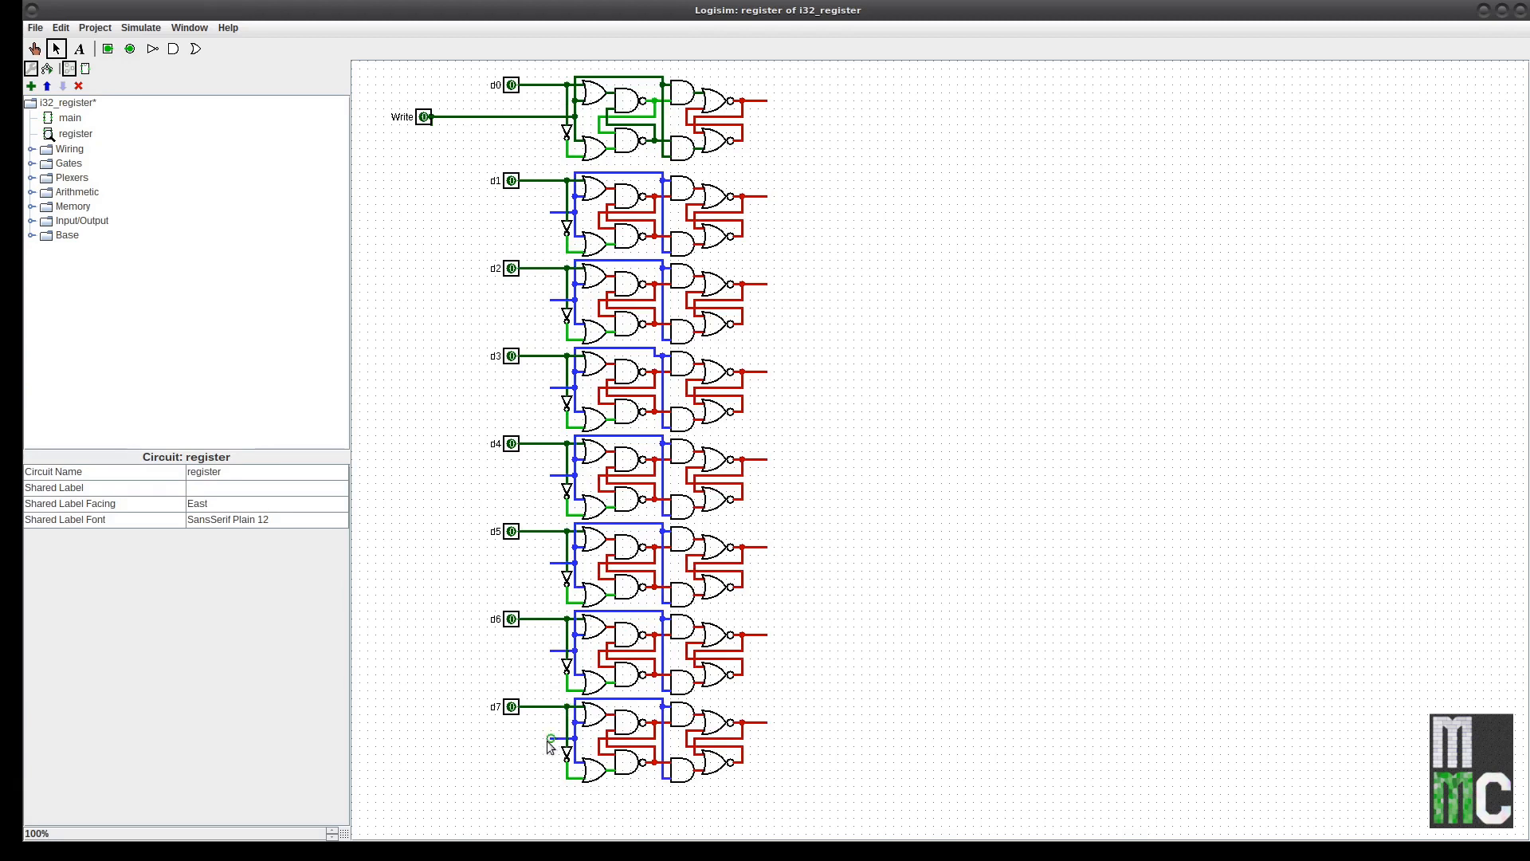
Run a vertical wire from the d7 flip-flop's write stub up to the Write line, joining every write stub
left_click_drag(550, 738, 550, 117)
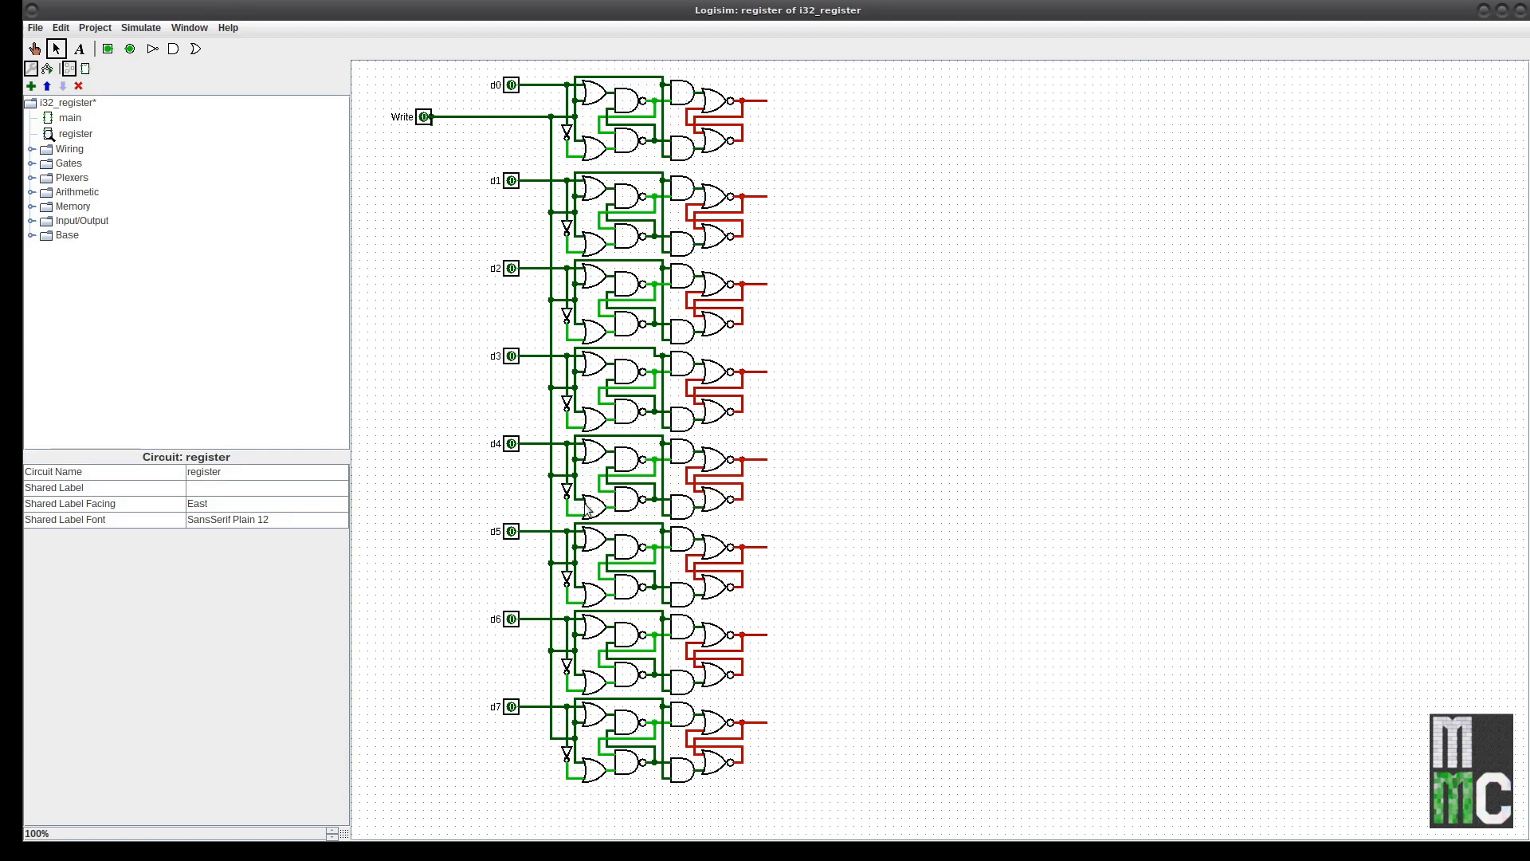
left_click(434, 126)
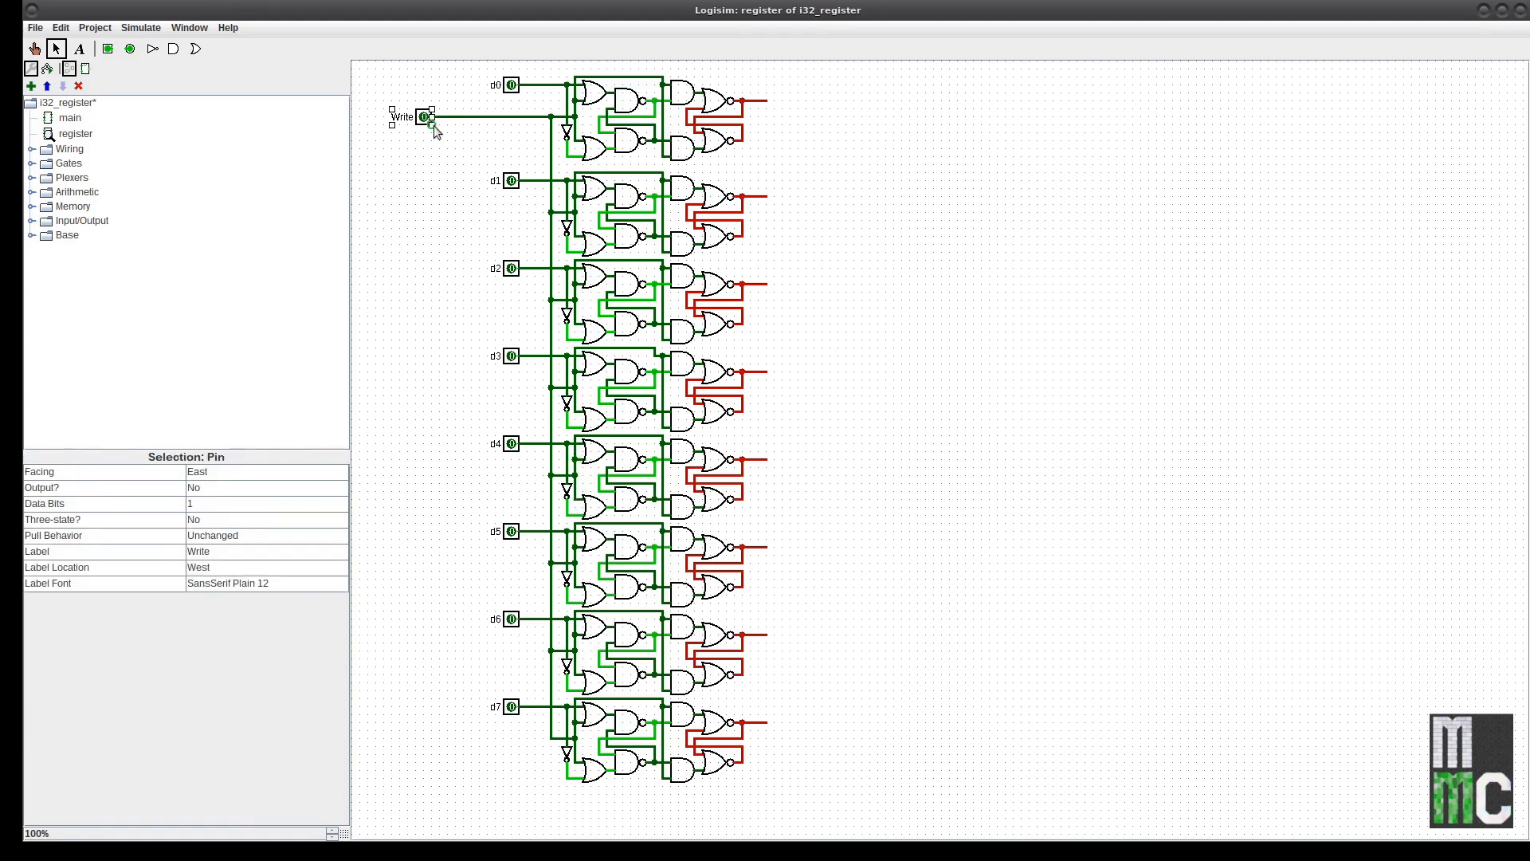
Replace the Write pin with a new input pin at the open end of the shared write wire
key("Delete")
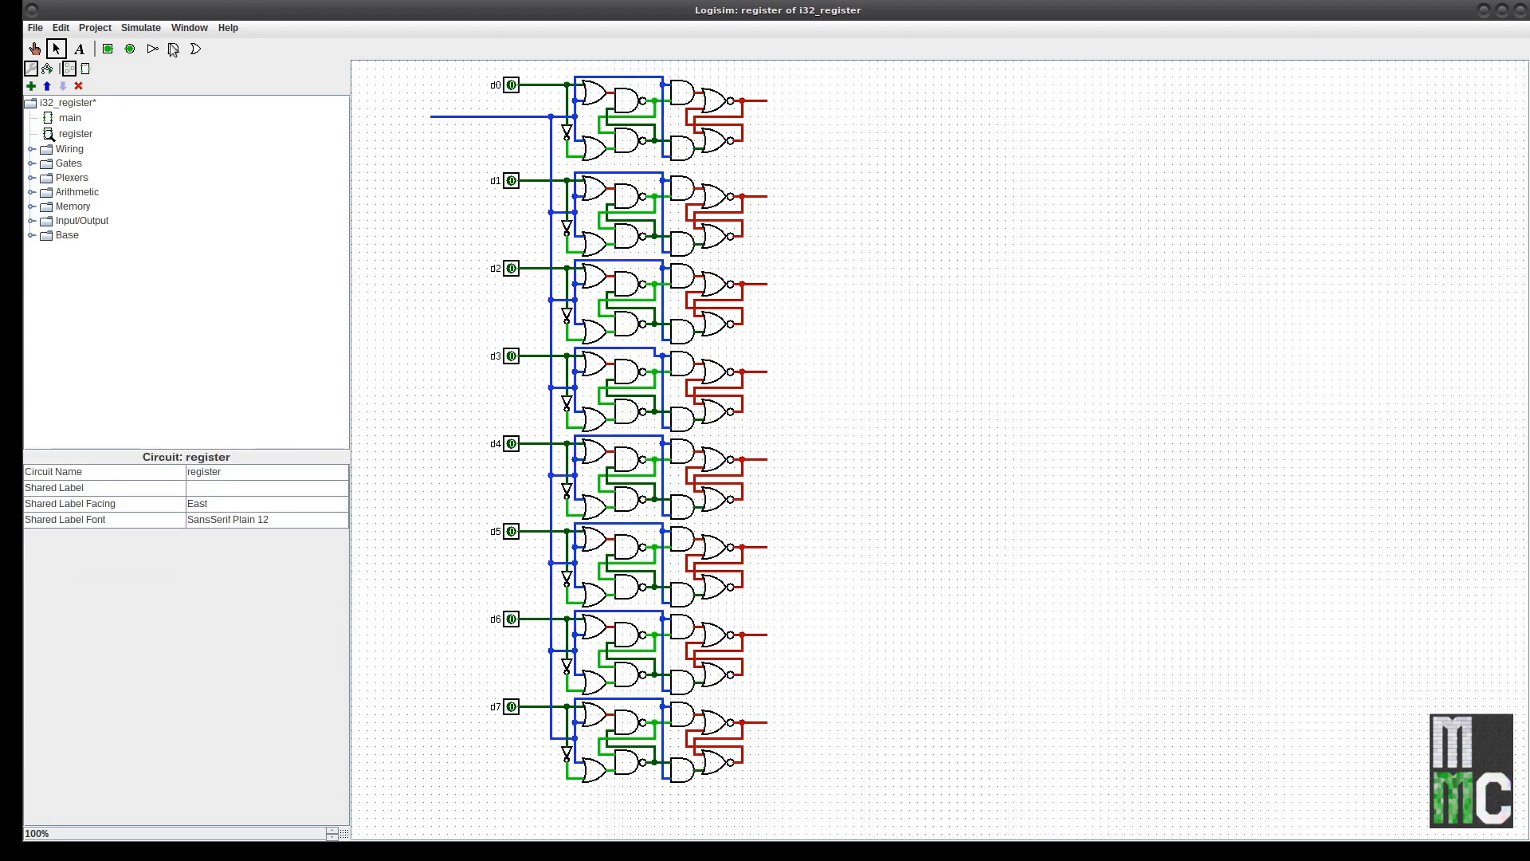
left_click(109, 50)
left_click(434, 117)
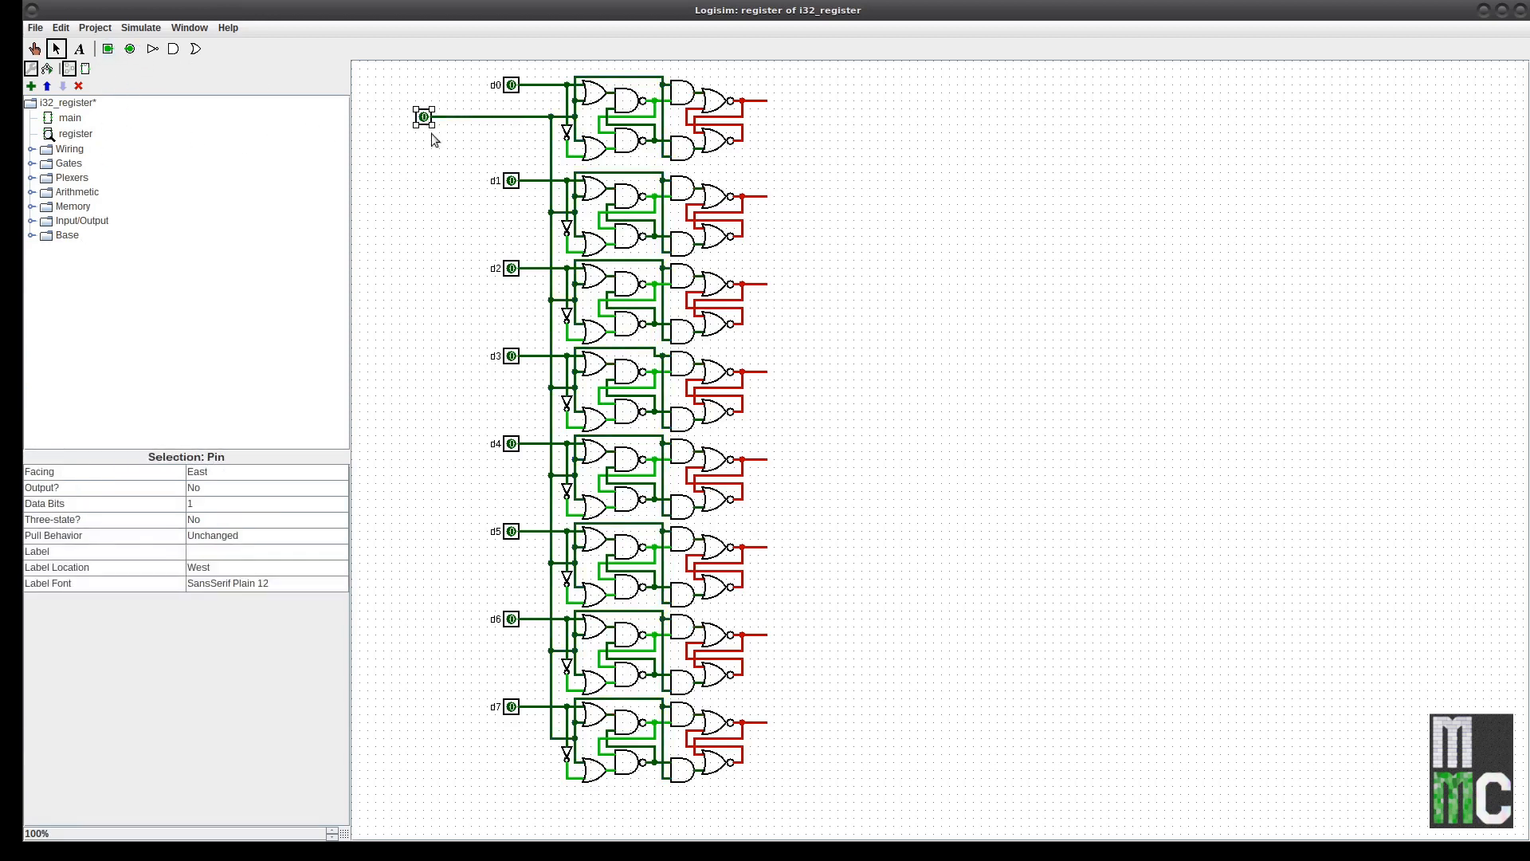
left_click(222, 536)
left_click(502, 540)
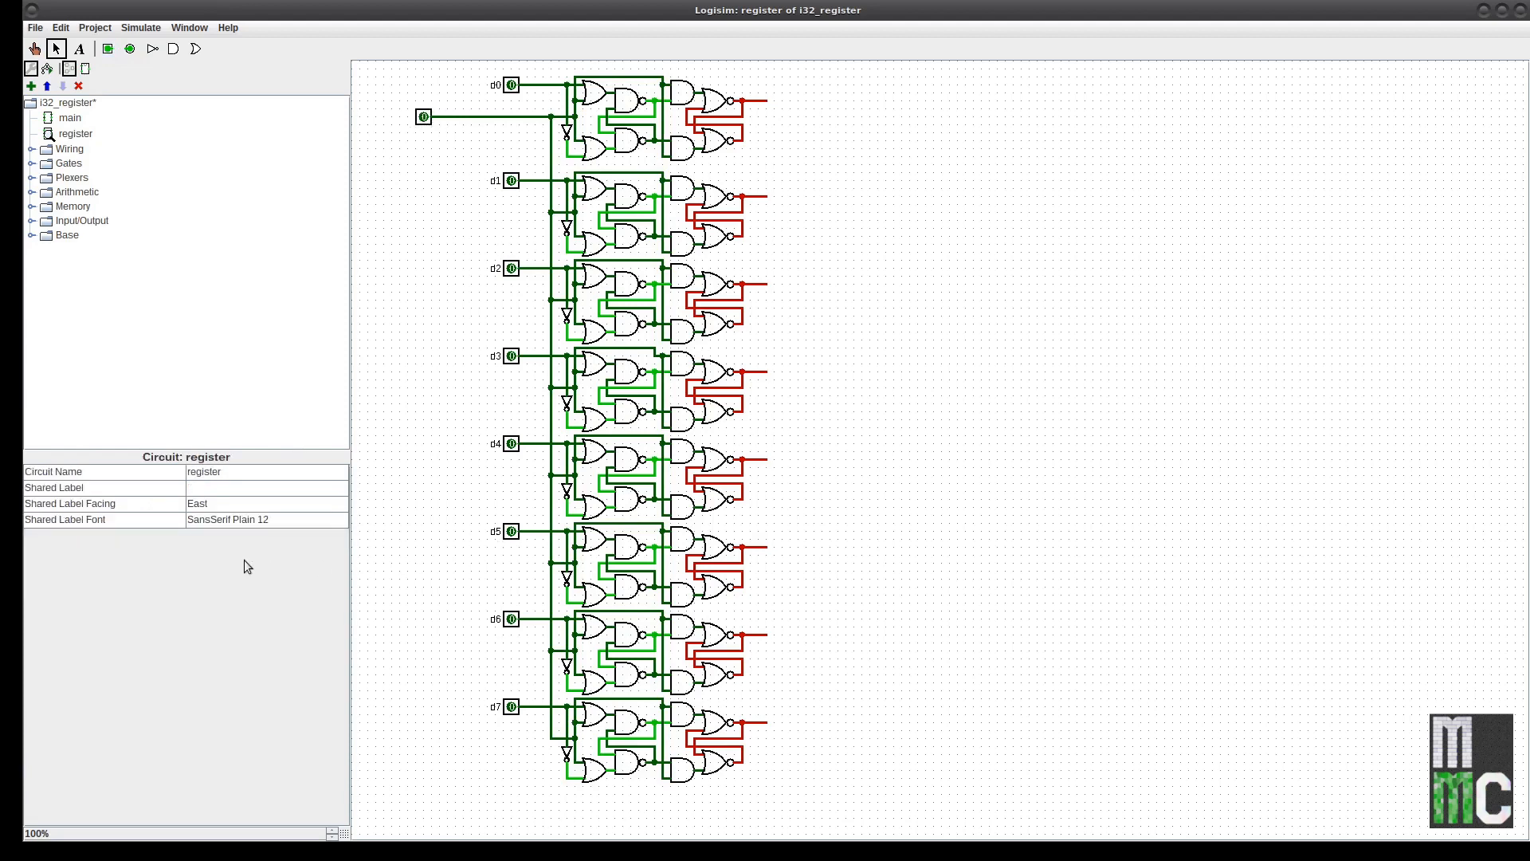
Label the new input pin on the shared write wire Write
left_click(424, 117)
left_click(236, 551)
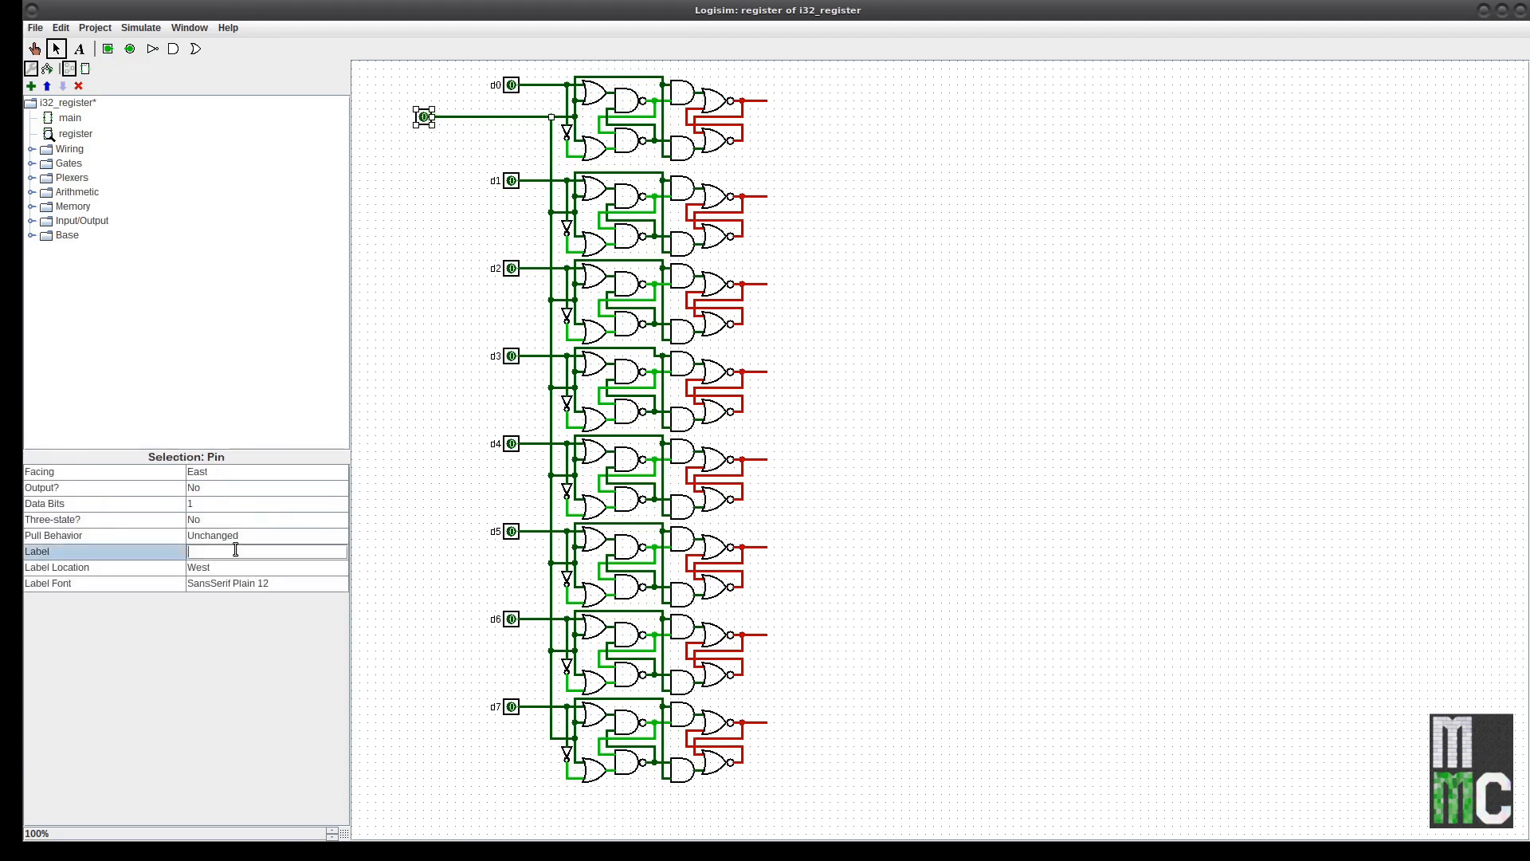
type("Write")
key("Return")
left_click(423, 584)
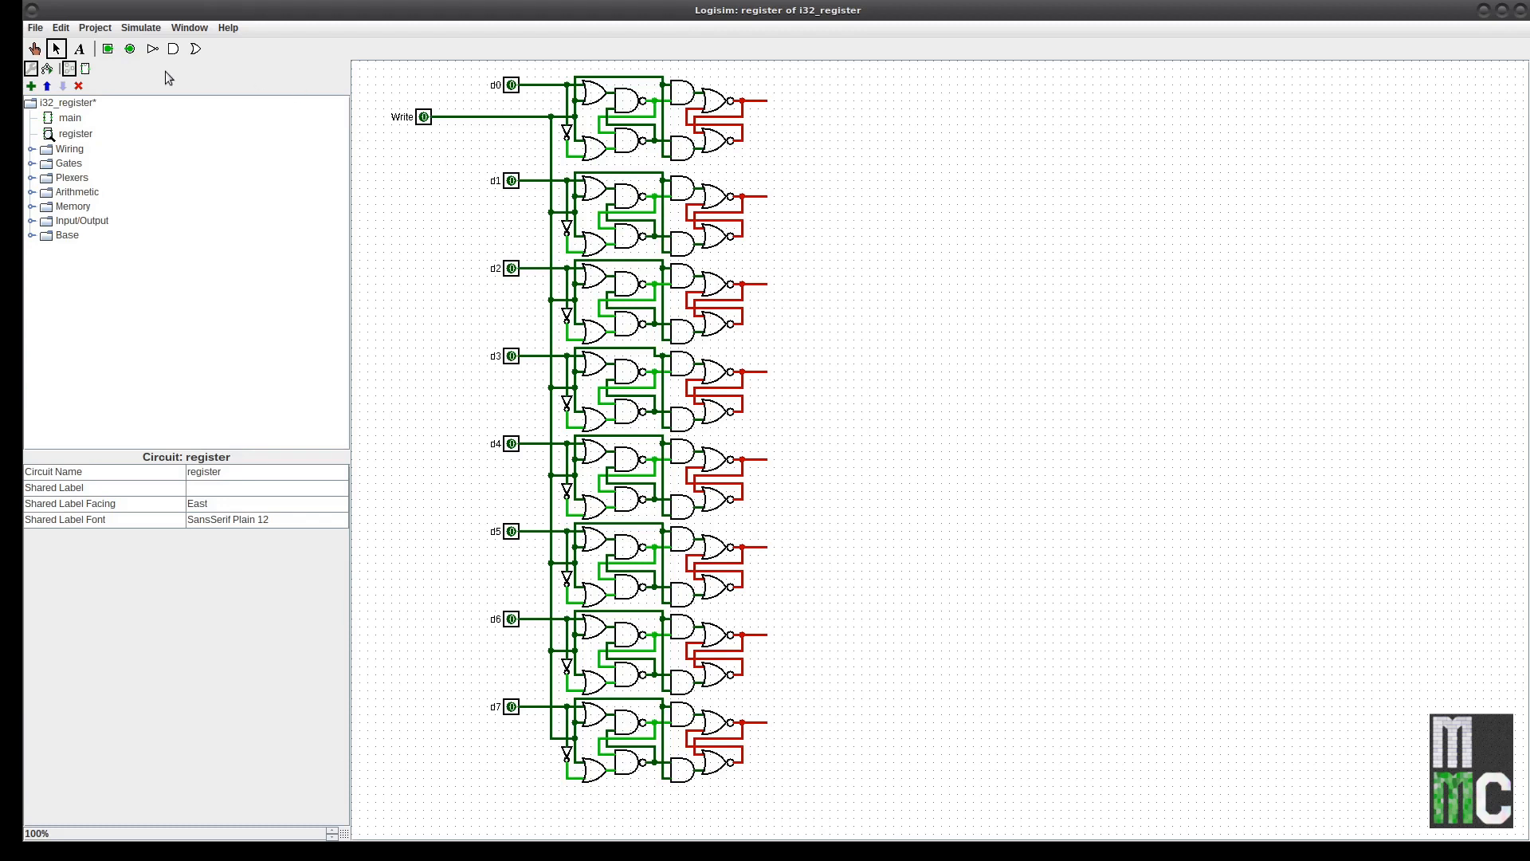
Place an input pin below the Write pin and label it Read
left_click(108, 50)
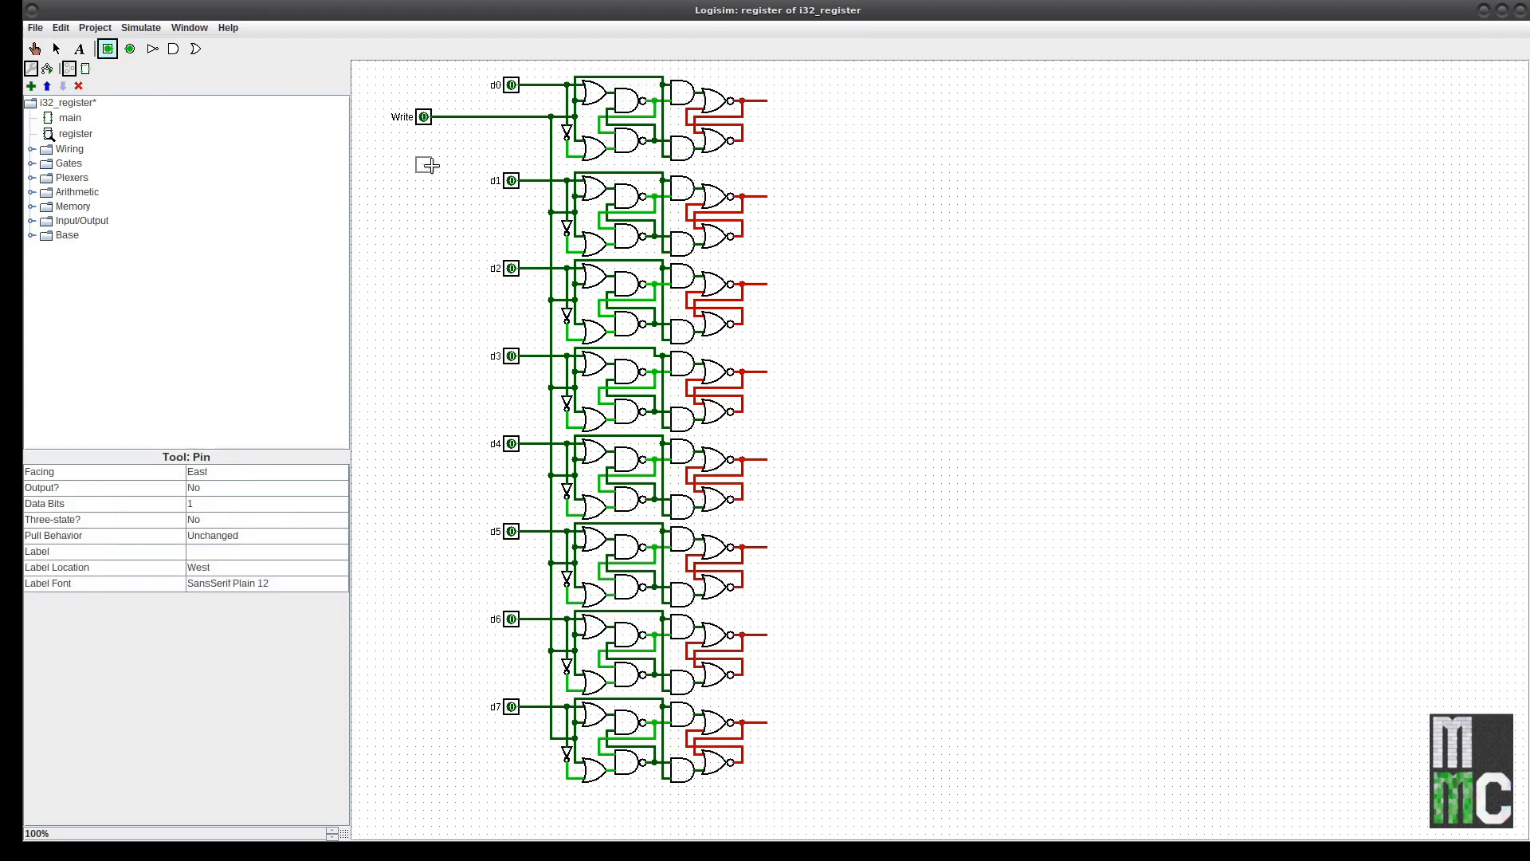
left_click(432, 165)
left_click(241, 550)
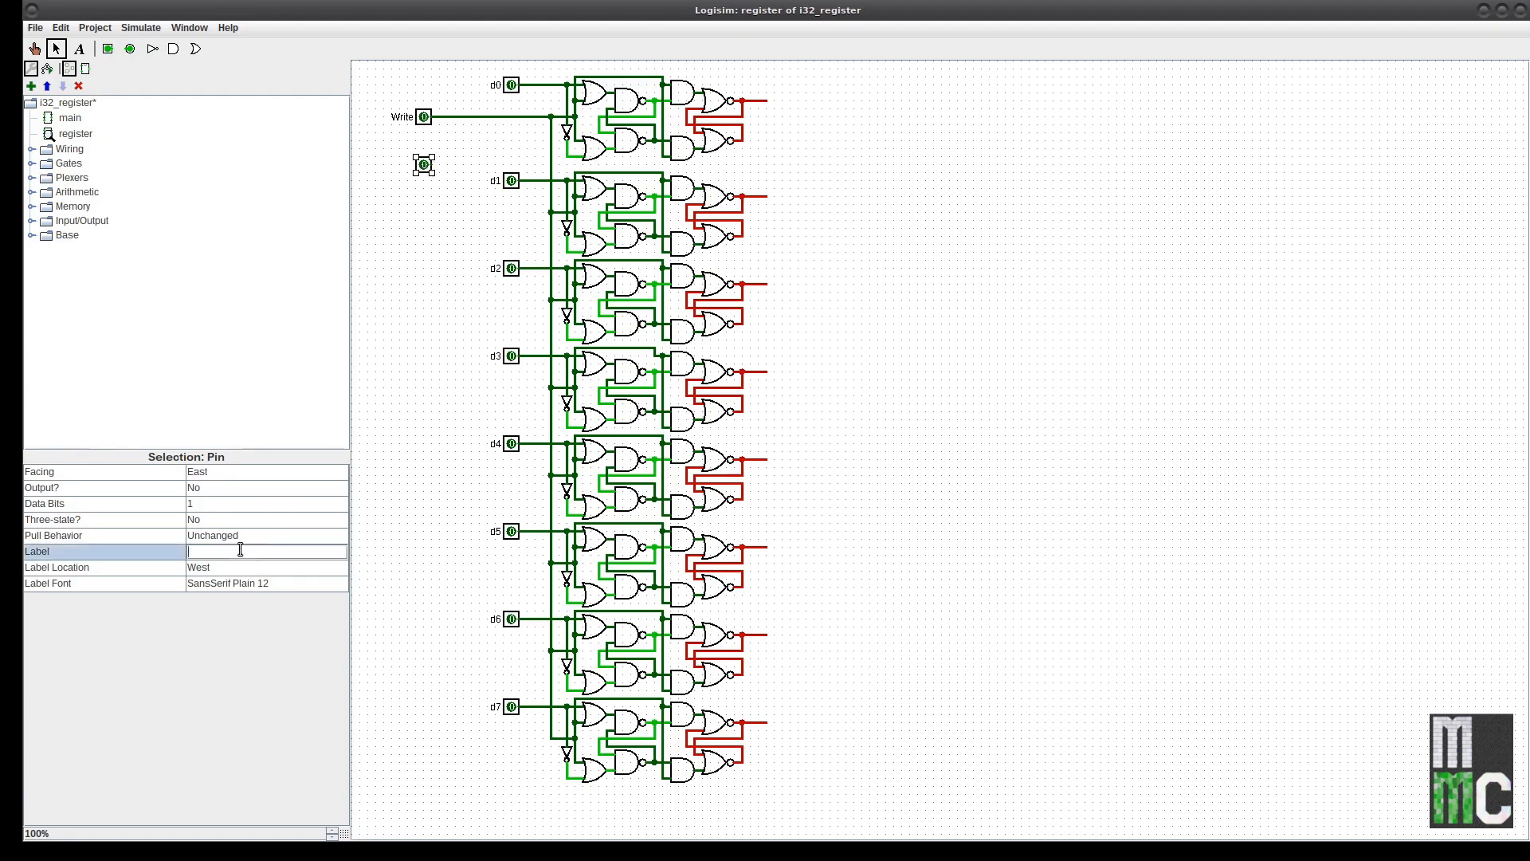
type("Read")
key("Return")
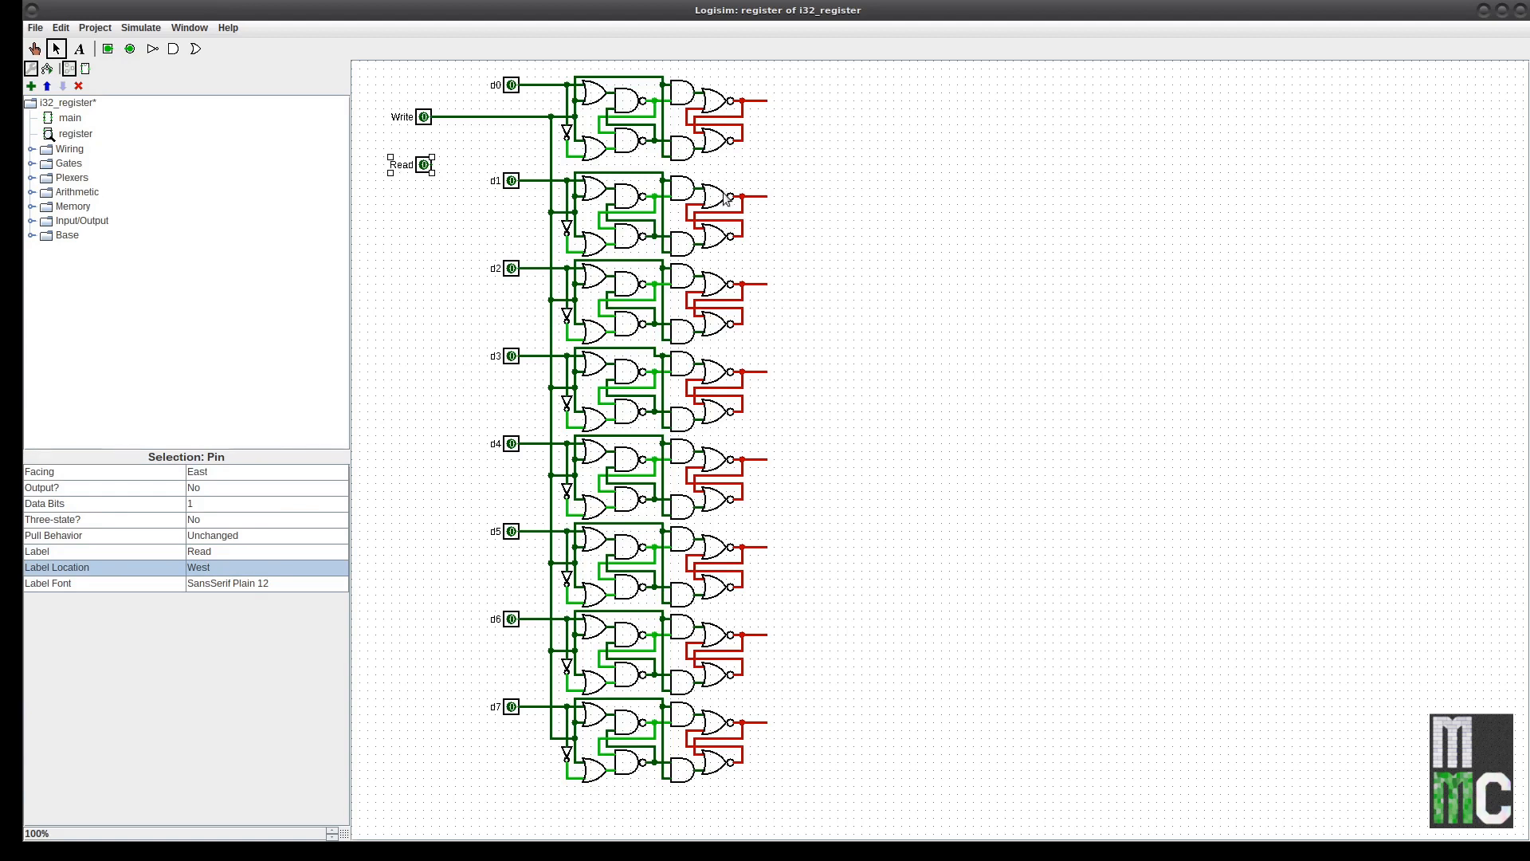
Place an east-facing, two-input AND gate in the empty area to the right of the flip-flops
left_click(174, 50)
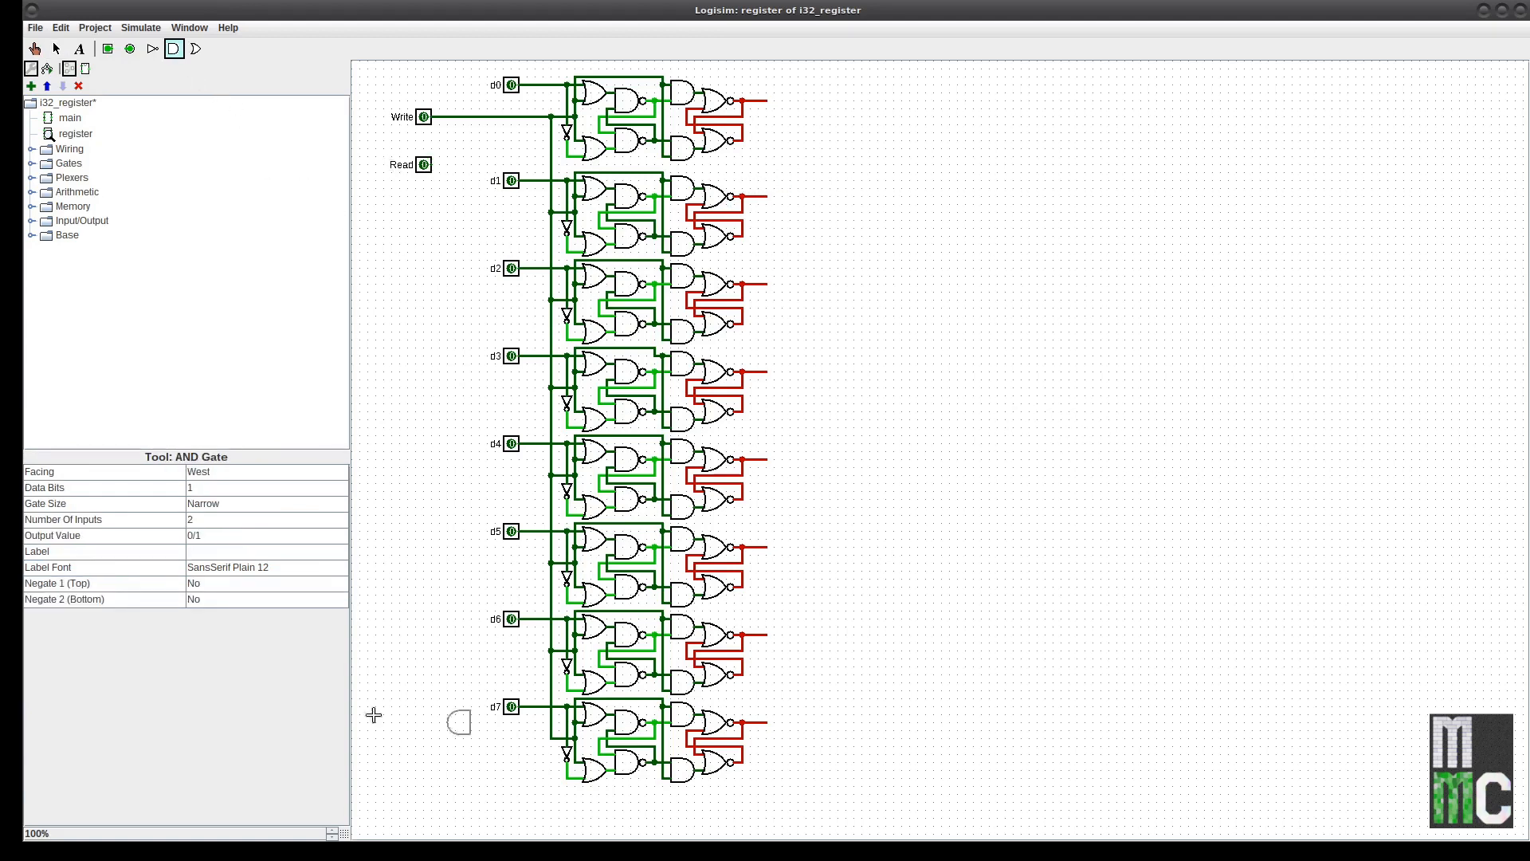
left_click(238, 471)
left_click(257, 510)
left_click(992, 411)
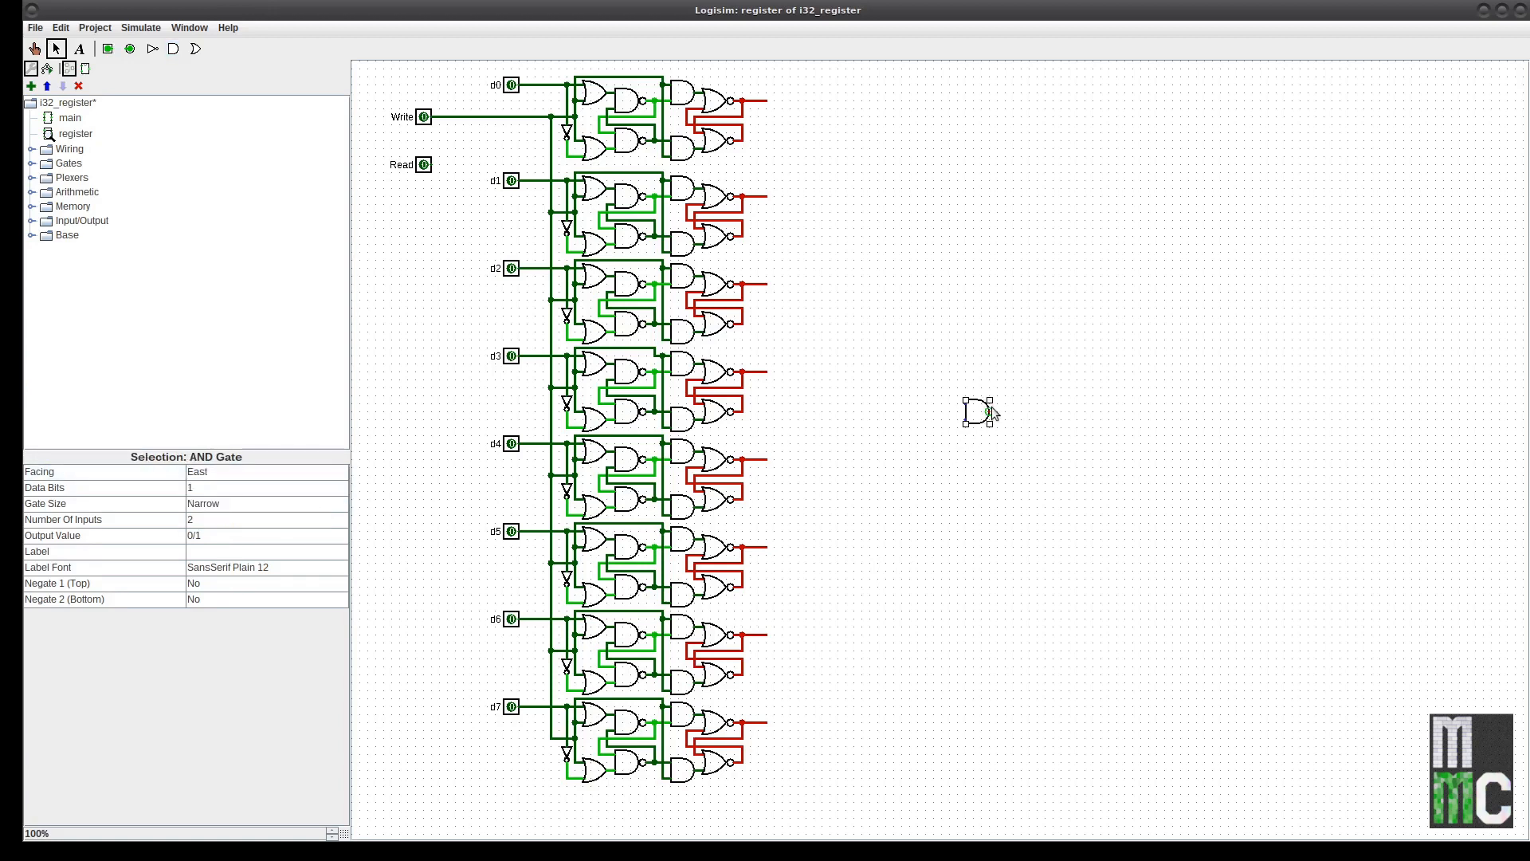
Place a narrow, two-input OR gate directly above the separate AND gate
left_click(195, 50)
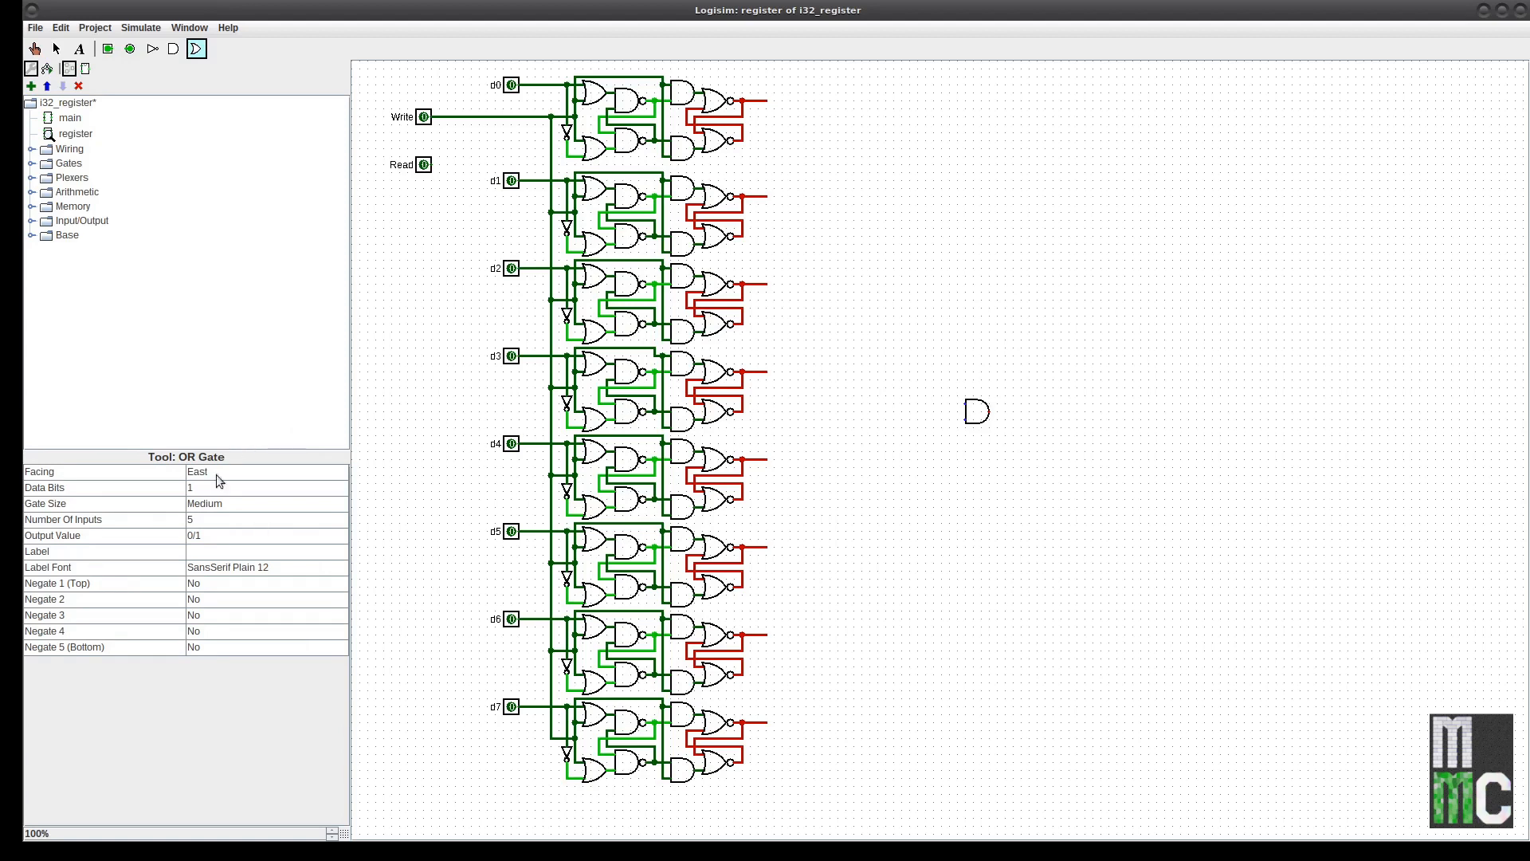
left_click(226, 504)
left_click(228, 518)
left_click(213, 523)
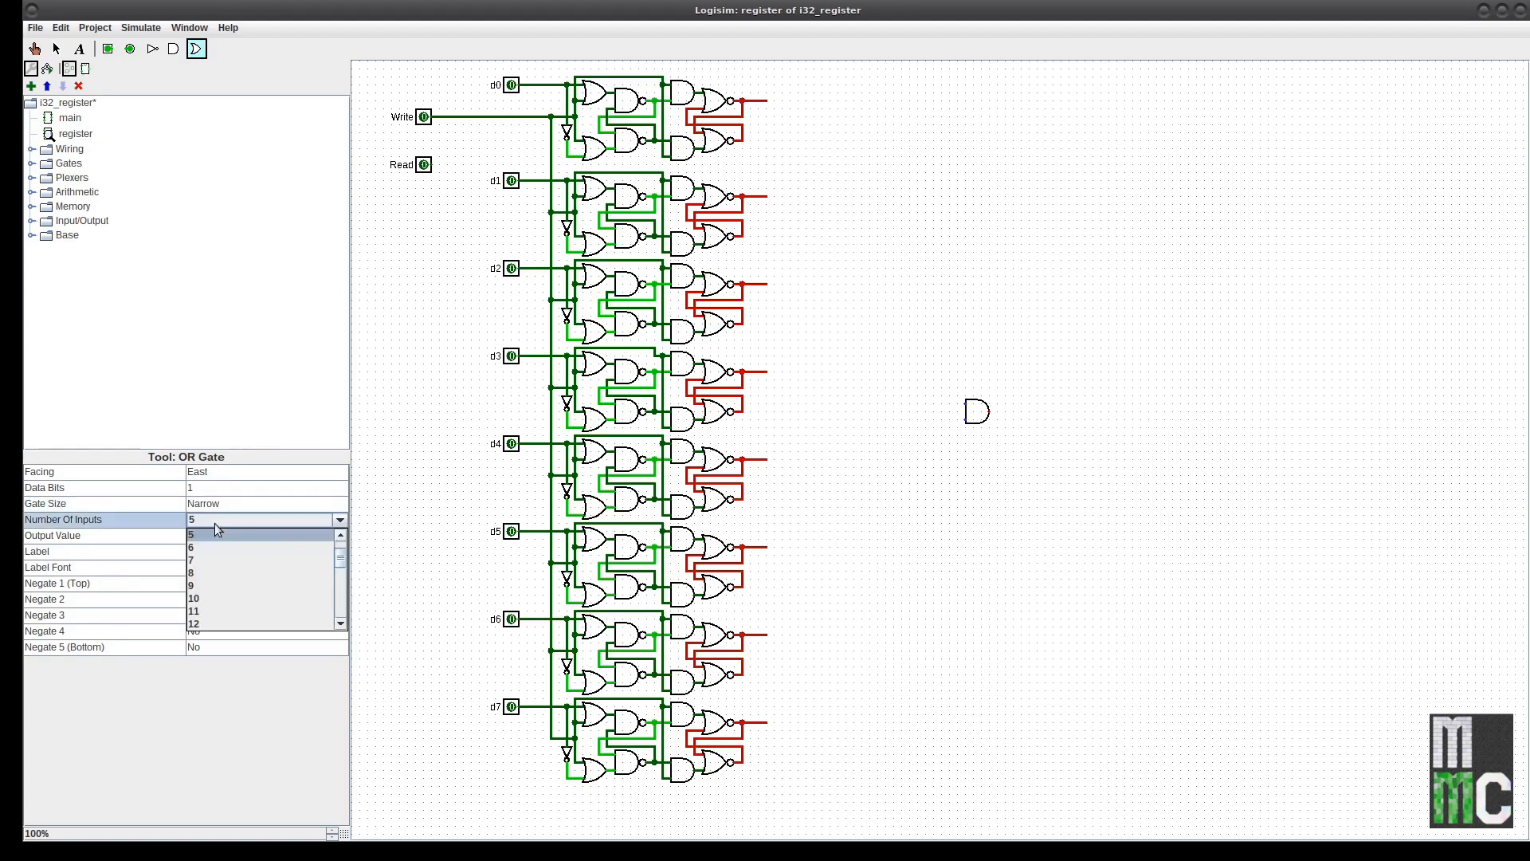
scroll(222, 555, "up", 2)
left_click(226, 538)
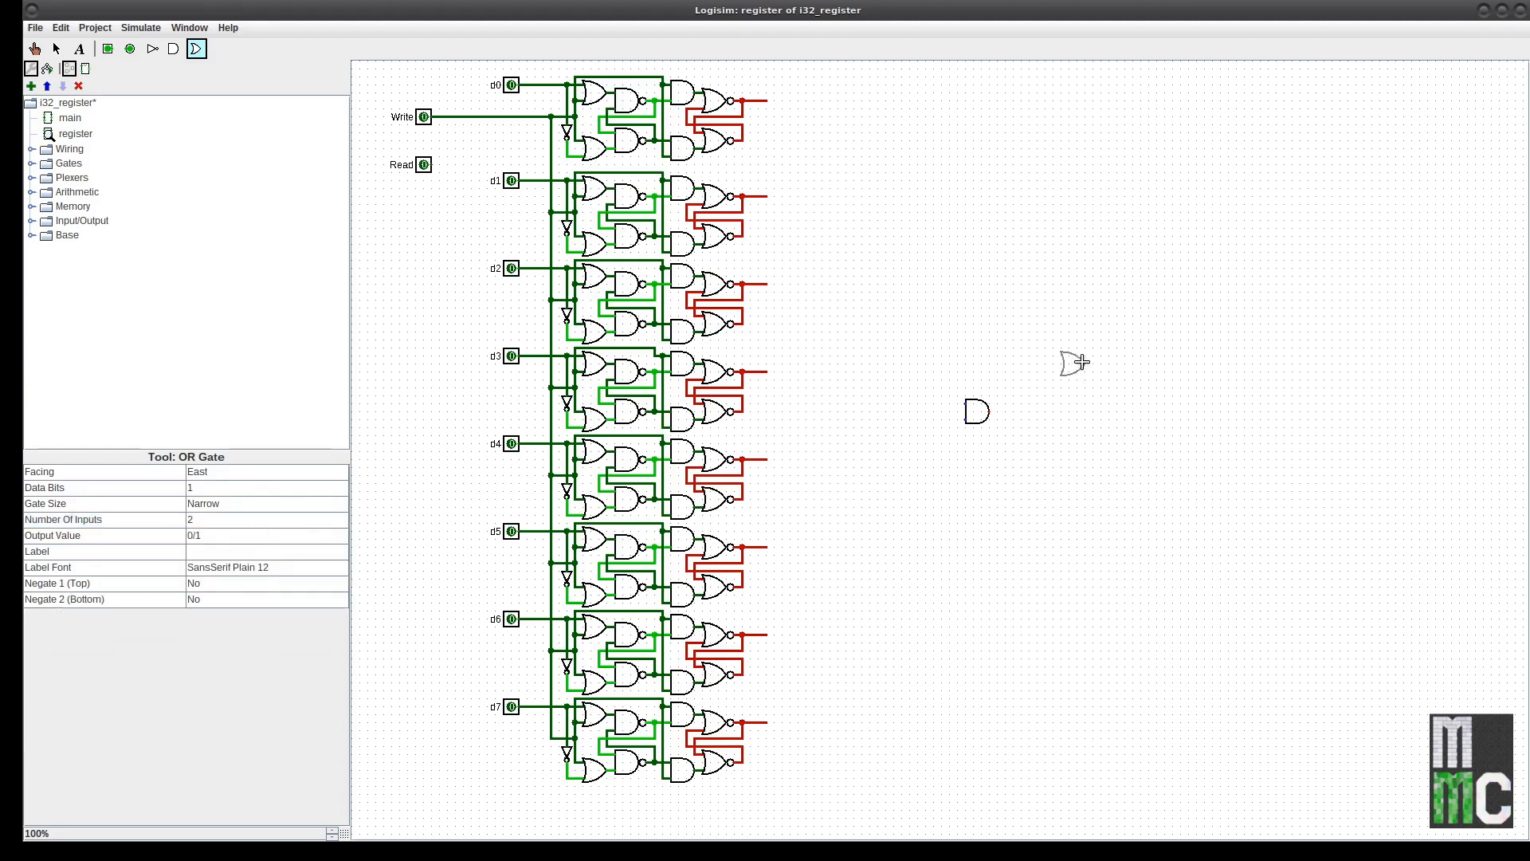
left_click(989, 365)
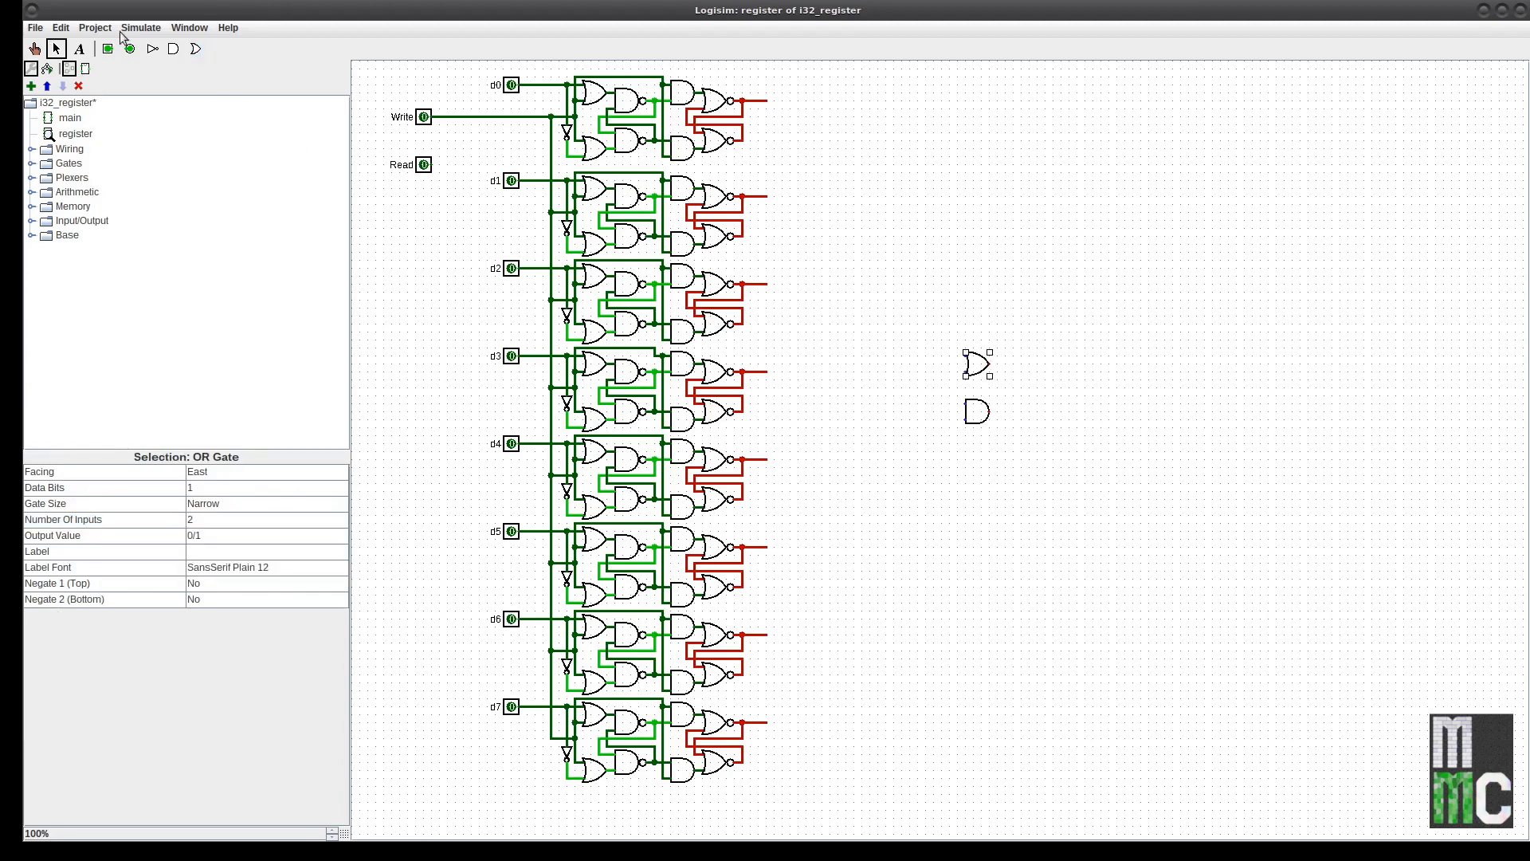
Place two input pins to the left of the separate gates and wire the lower pin to both gates' lower inputs
left_click(111, 49)
left_click(873, 365)
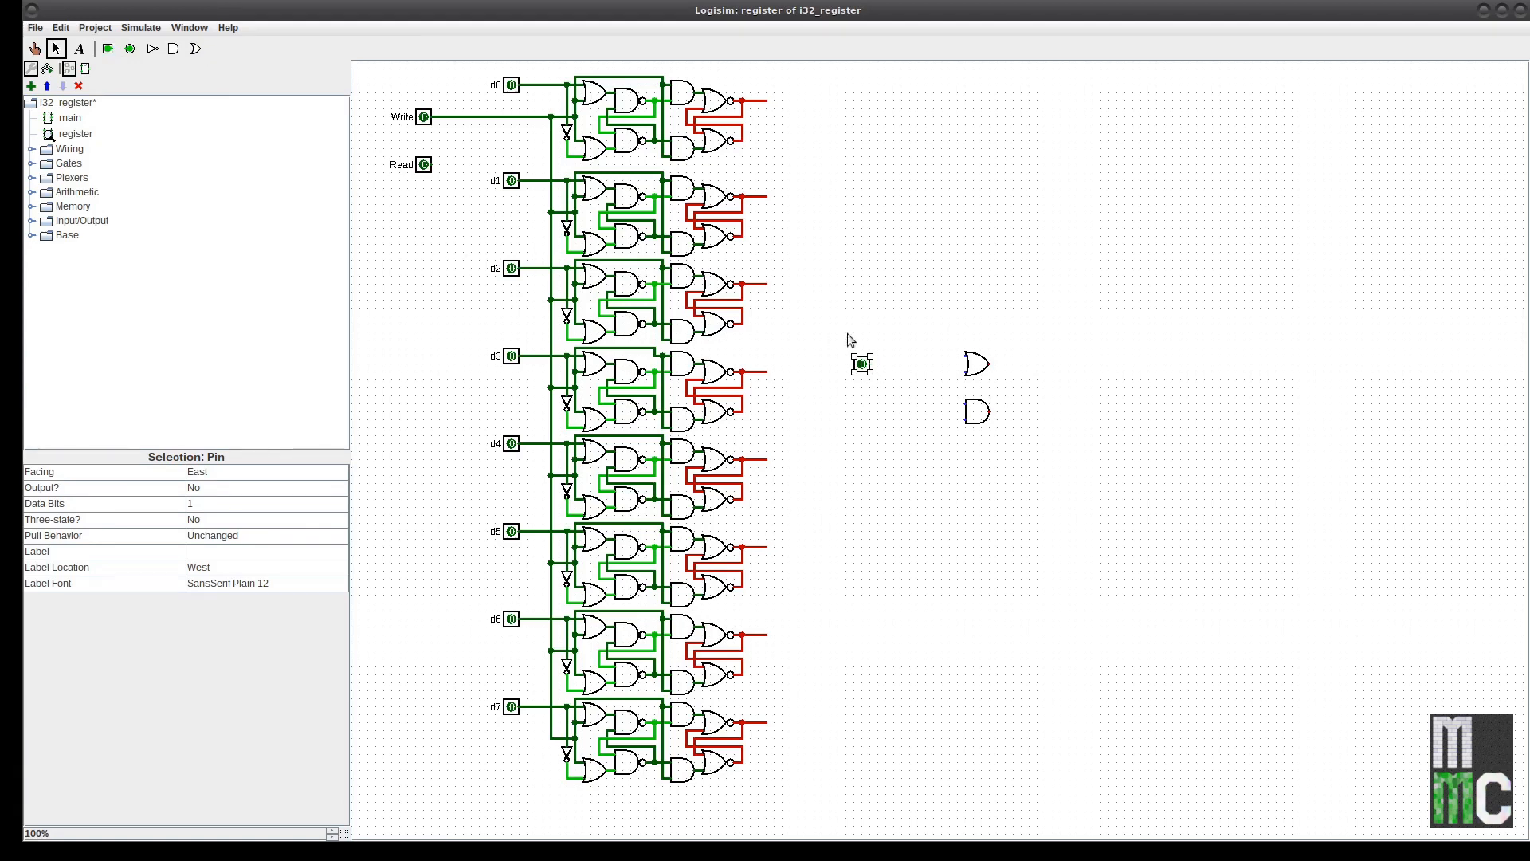
key("ctrl+d")
left_click_drag(869, 378, 958, 434)
left_click(865, 422)
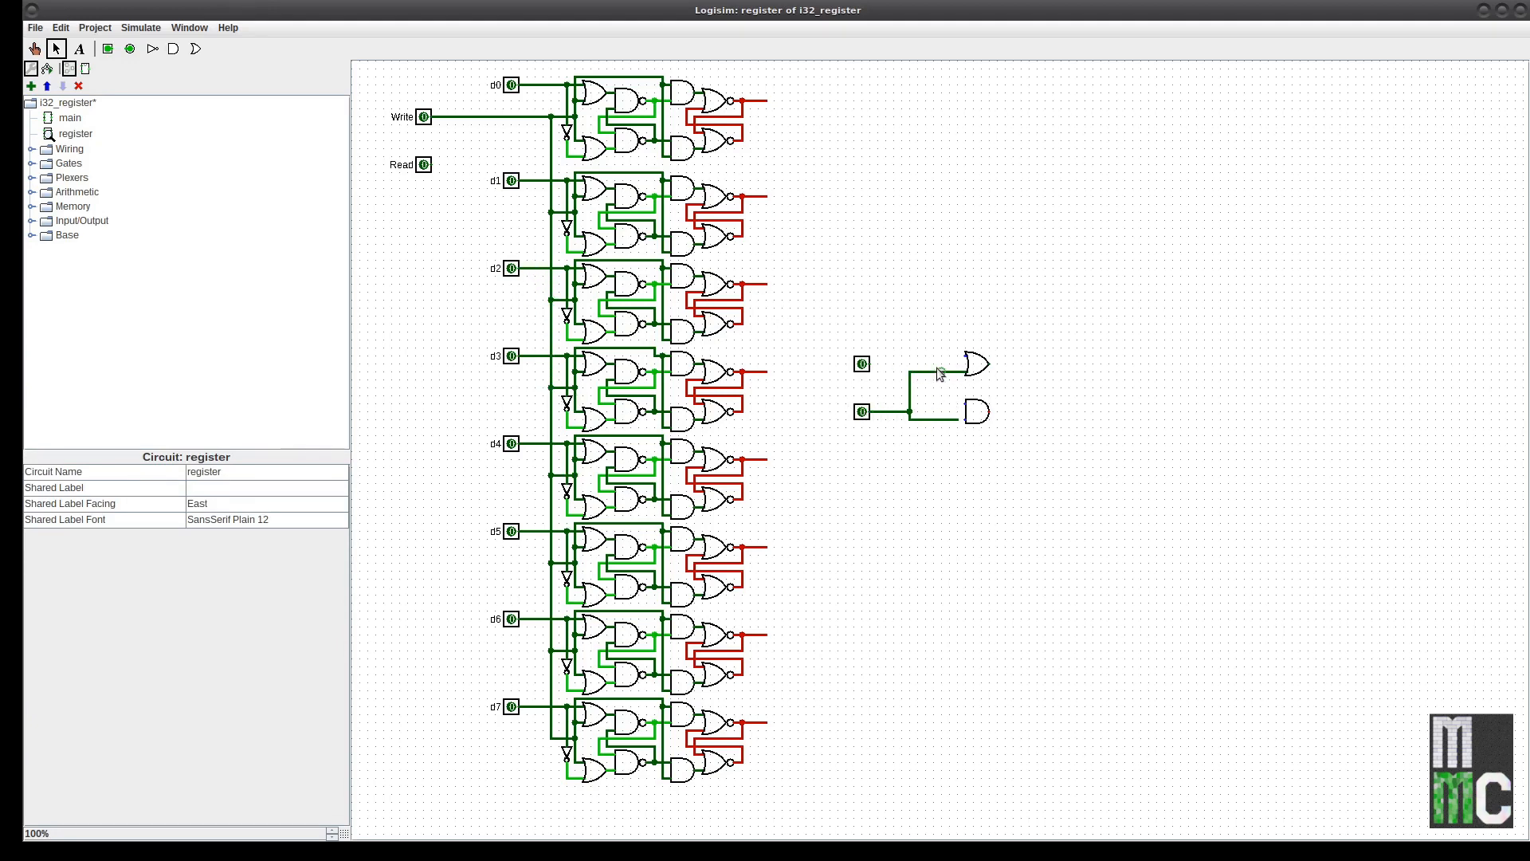
Align the upper test pin with the OR gate's upper input and wire it to both gates' upper inputs
left_click_drag(911, 362, 888, 369)
left_click(859, 363)
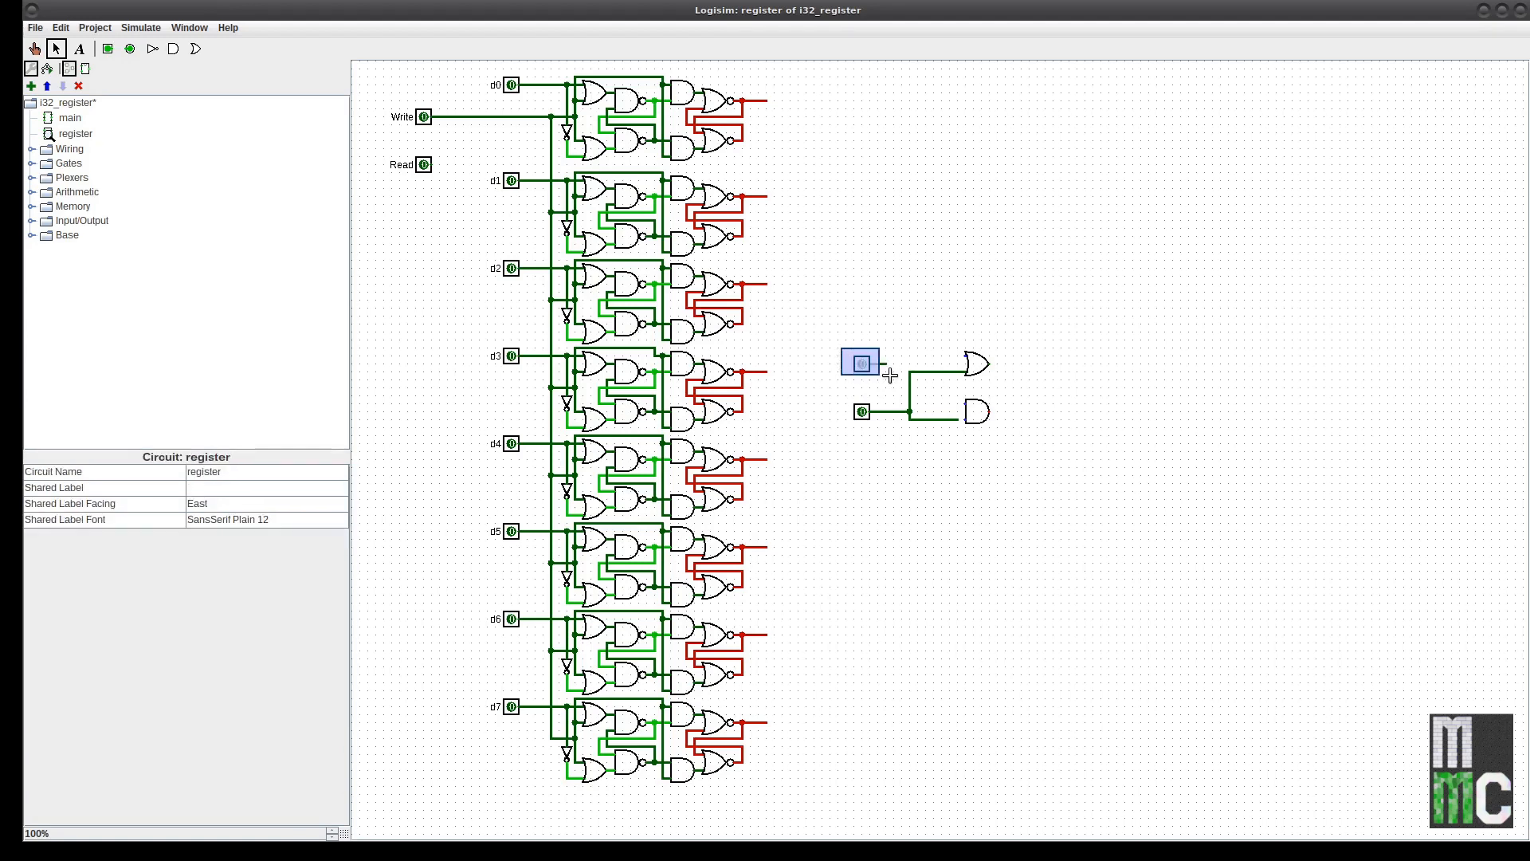
mouse_move(867, 368)
left_mouse_down()
mouse_move(967, 360)
mouse_move(948, 357)
mouse_move(964, 364)
mouse_move(941, 403)
mouse_move(933, 355)
left_mouse_up()
key("ctrl+z")
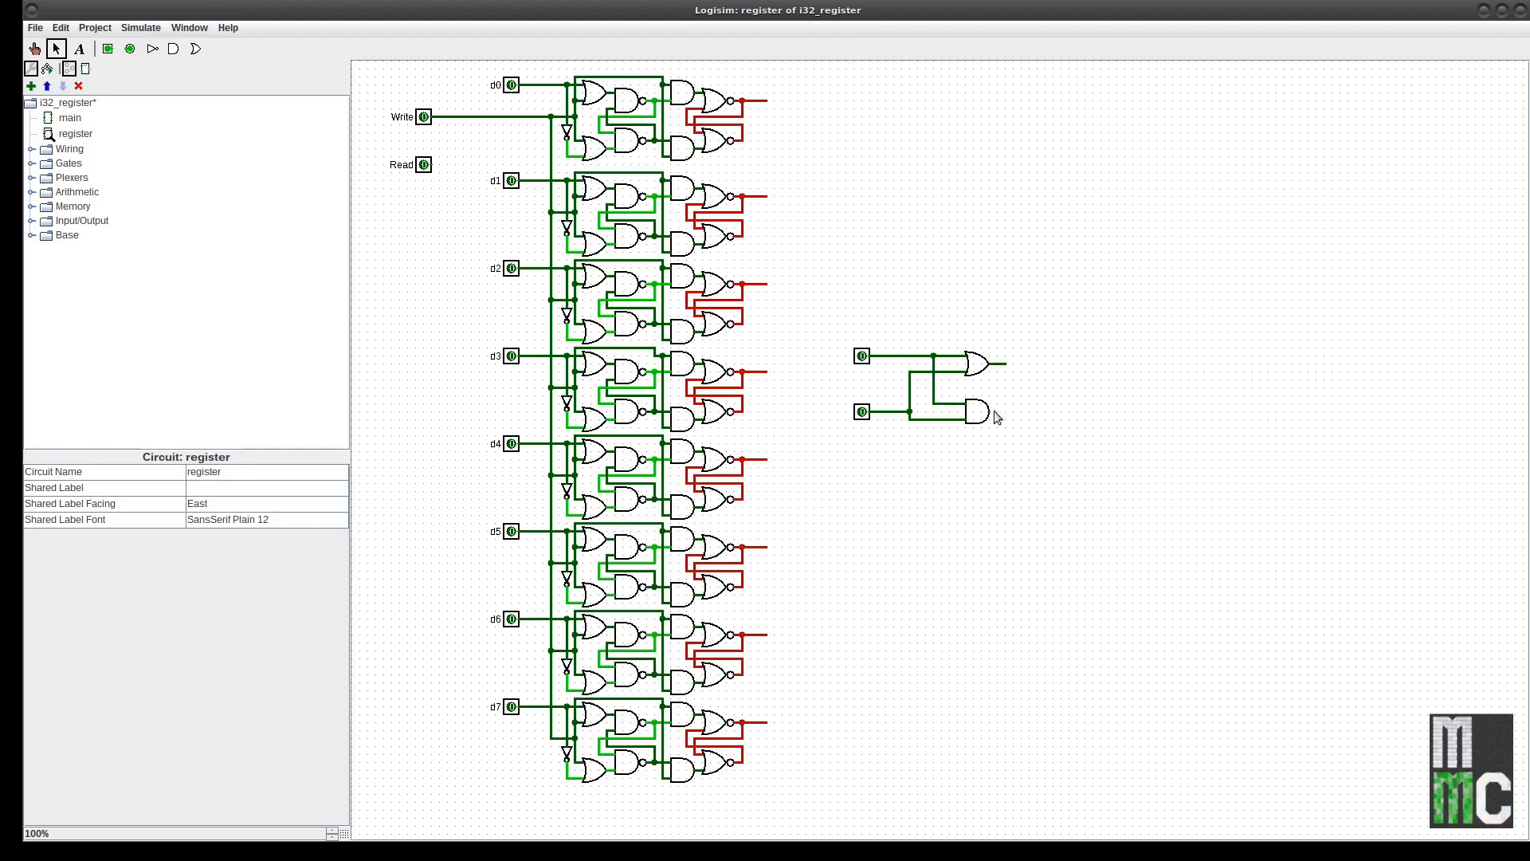
Join the AND gate's output to the OR gate's output wire and attach an LED to the end of that wire
left_click_drag(1003, 413, 1002, 413)
left_click_drag(1007, 413, 1037, 364)
double_click(89, 221)
left_click(83, 283)
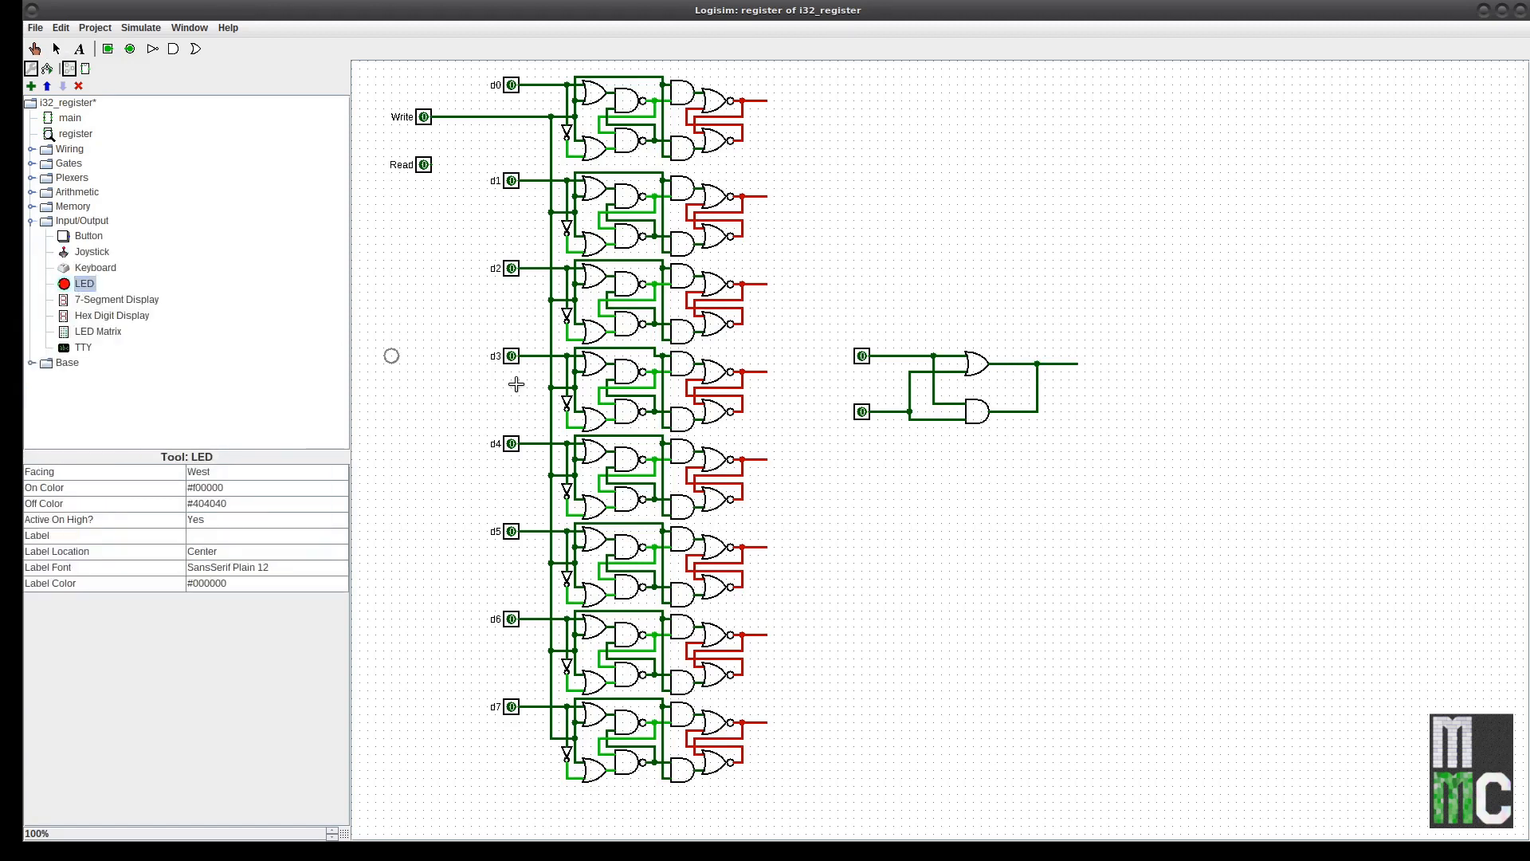
left_click(1078, 364)
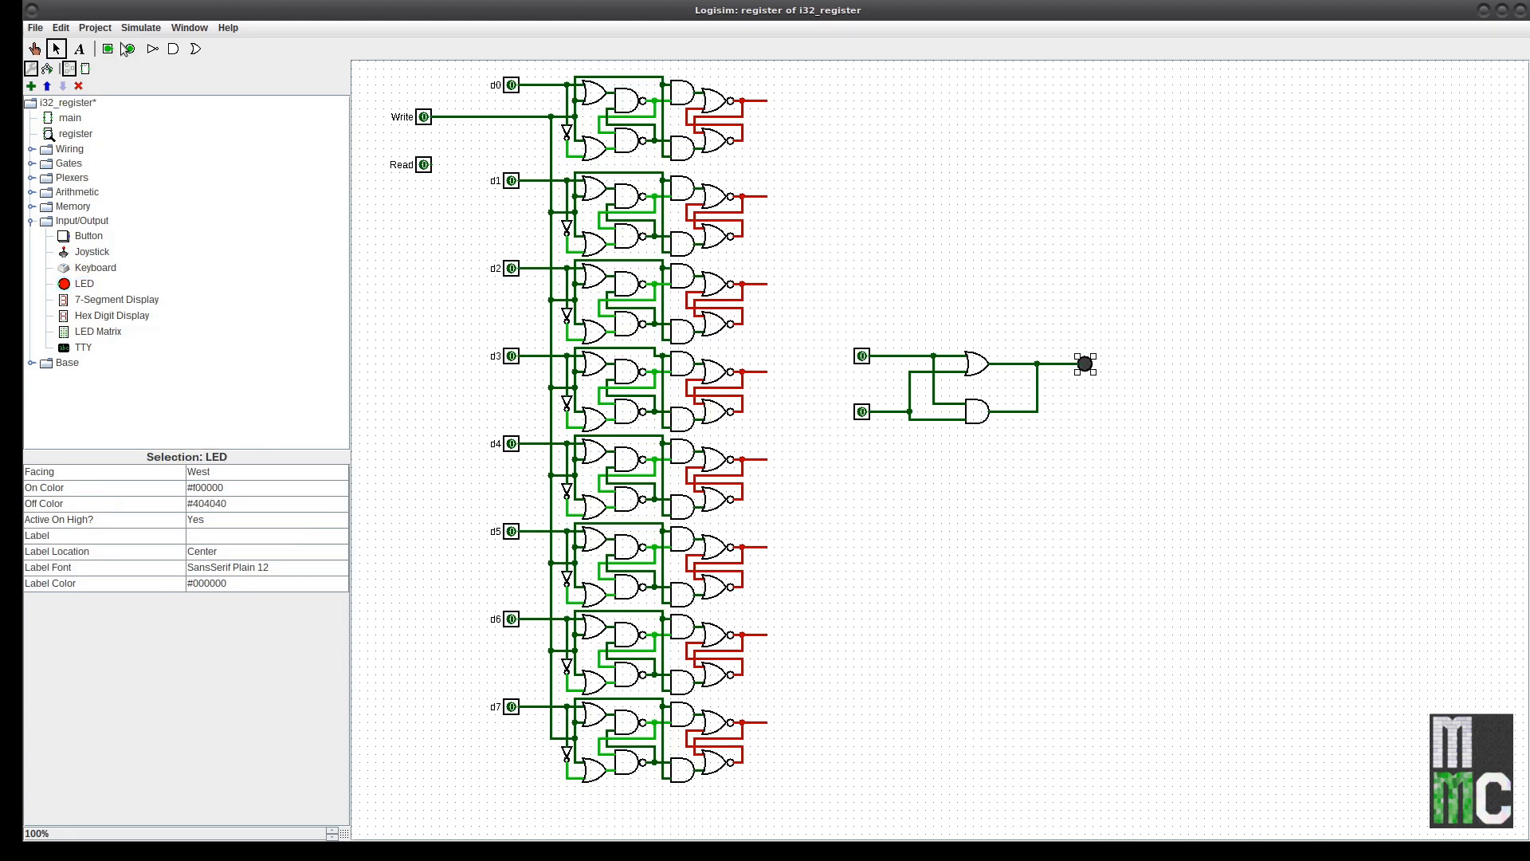
Poke each test pin on and off by itself to check how the joined gate outputs react
left_click(34, 49)
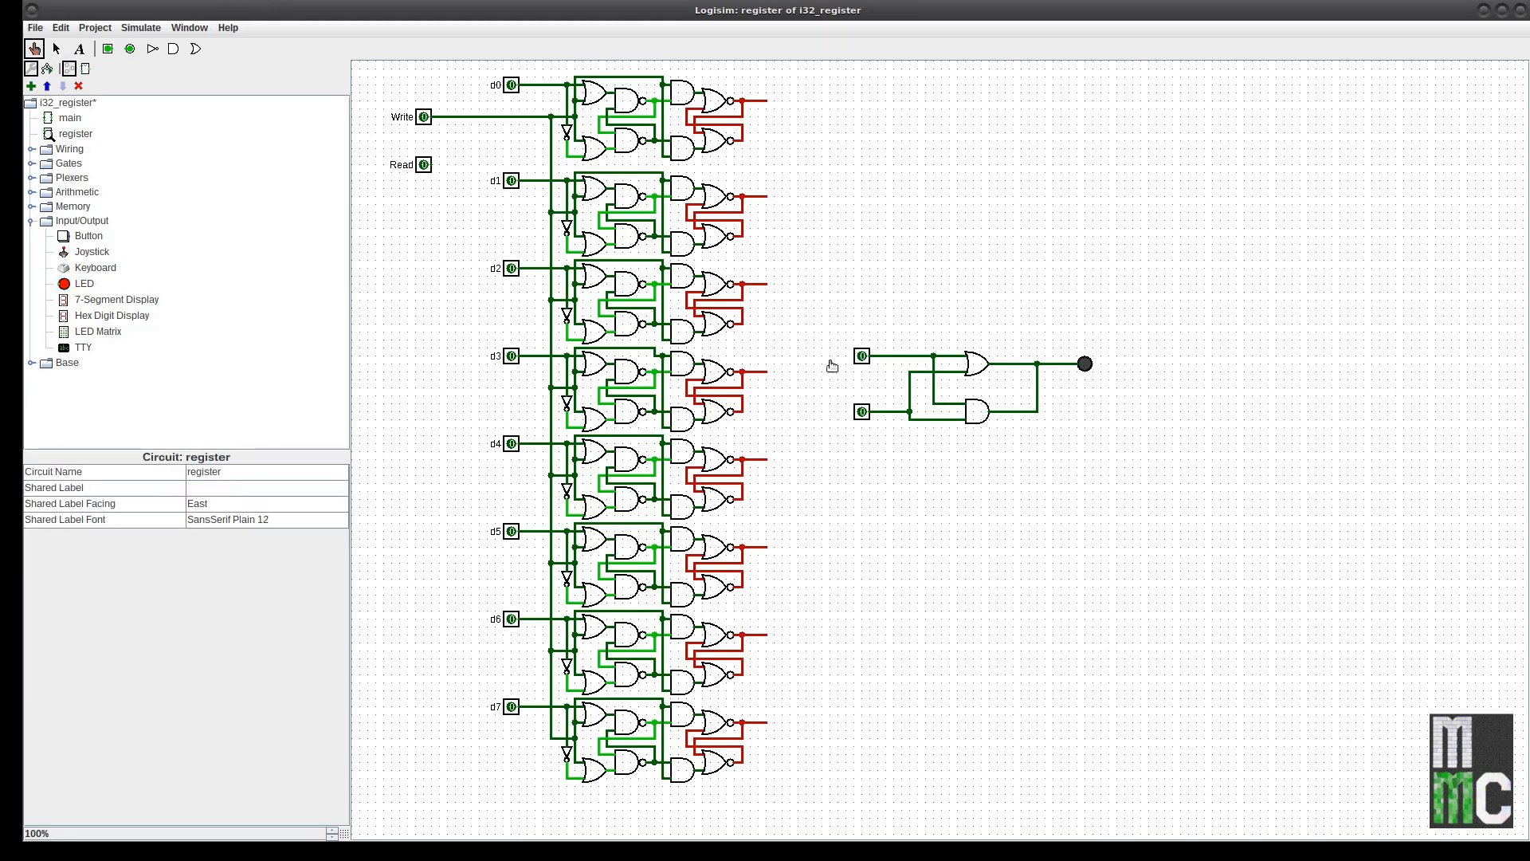
left_click(863, 358)
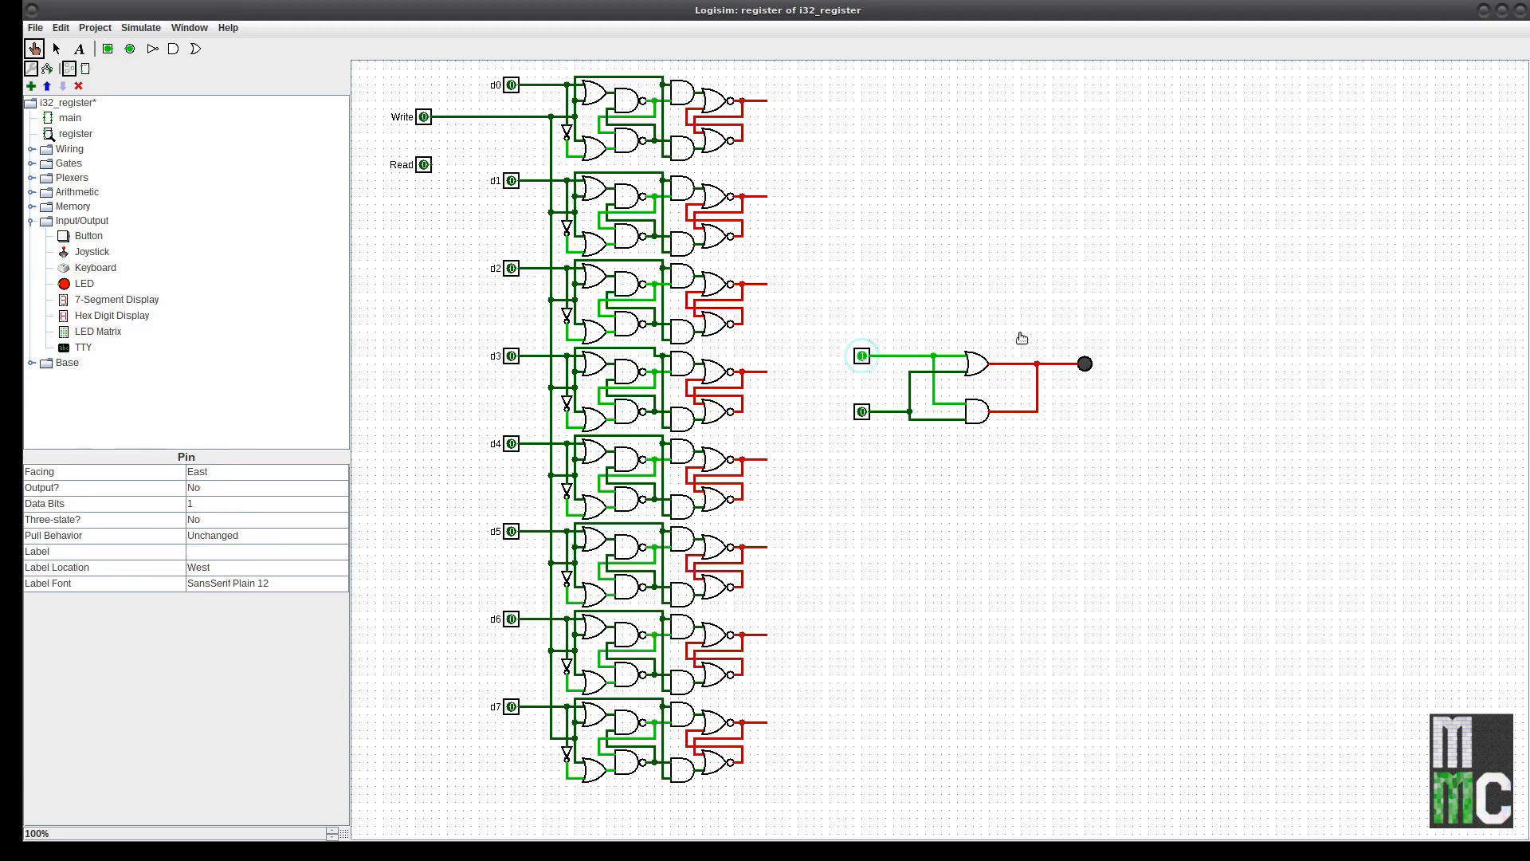
left_click(863, 358)
left_click(872, 413)
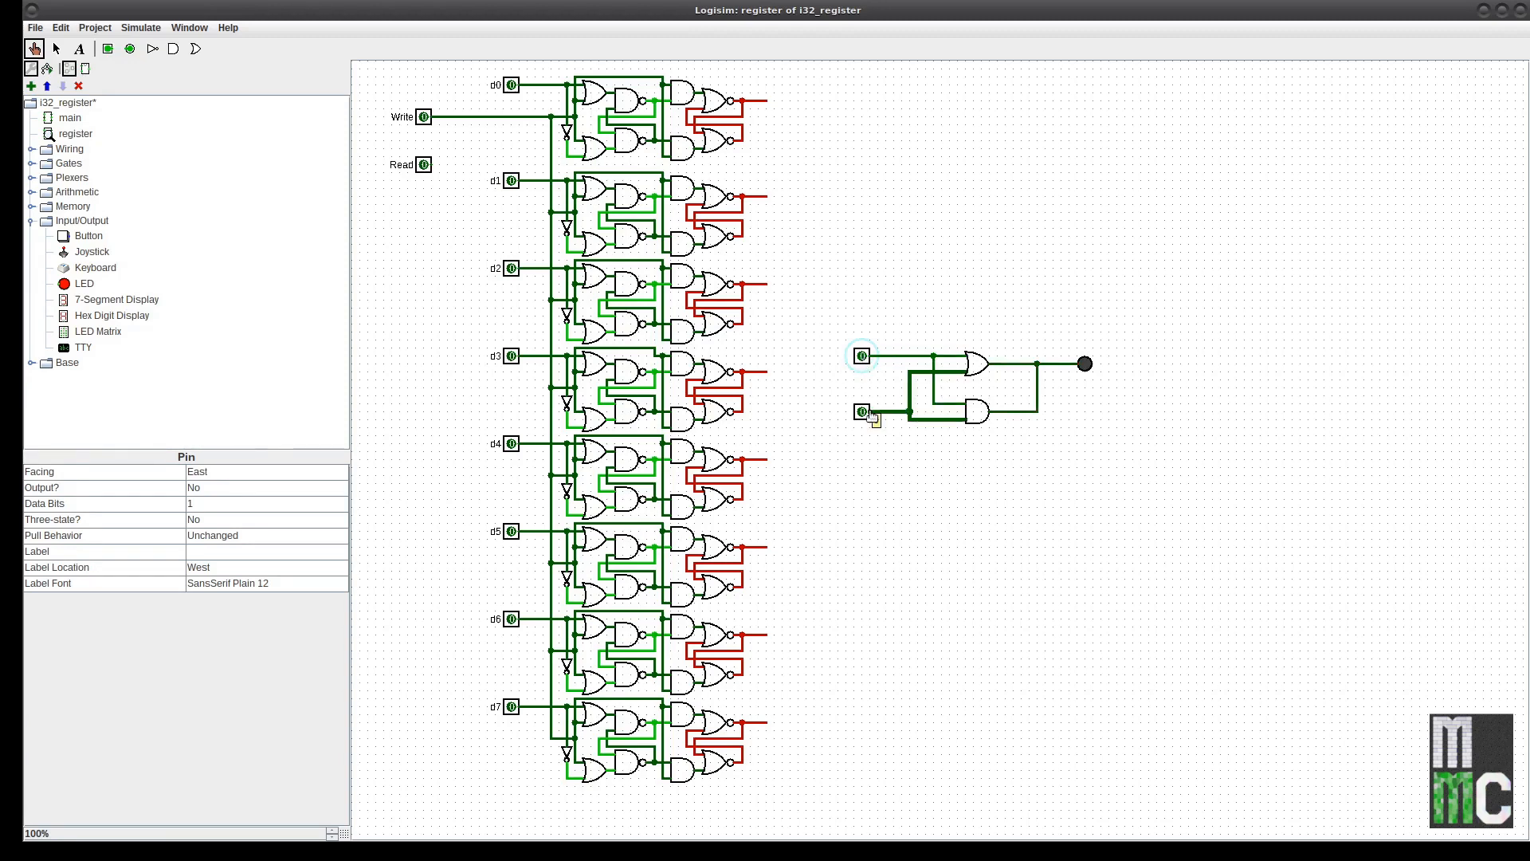
left_click(863, 413)
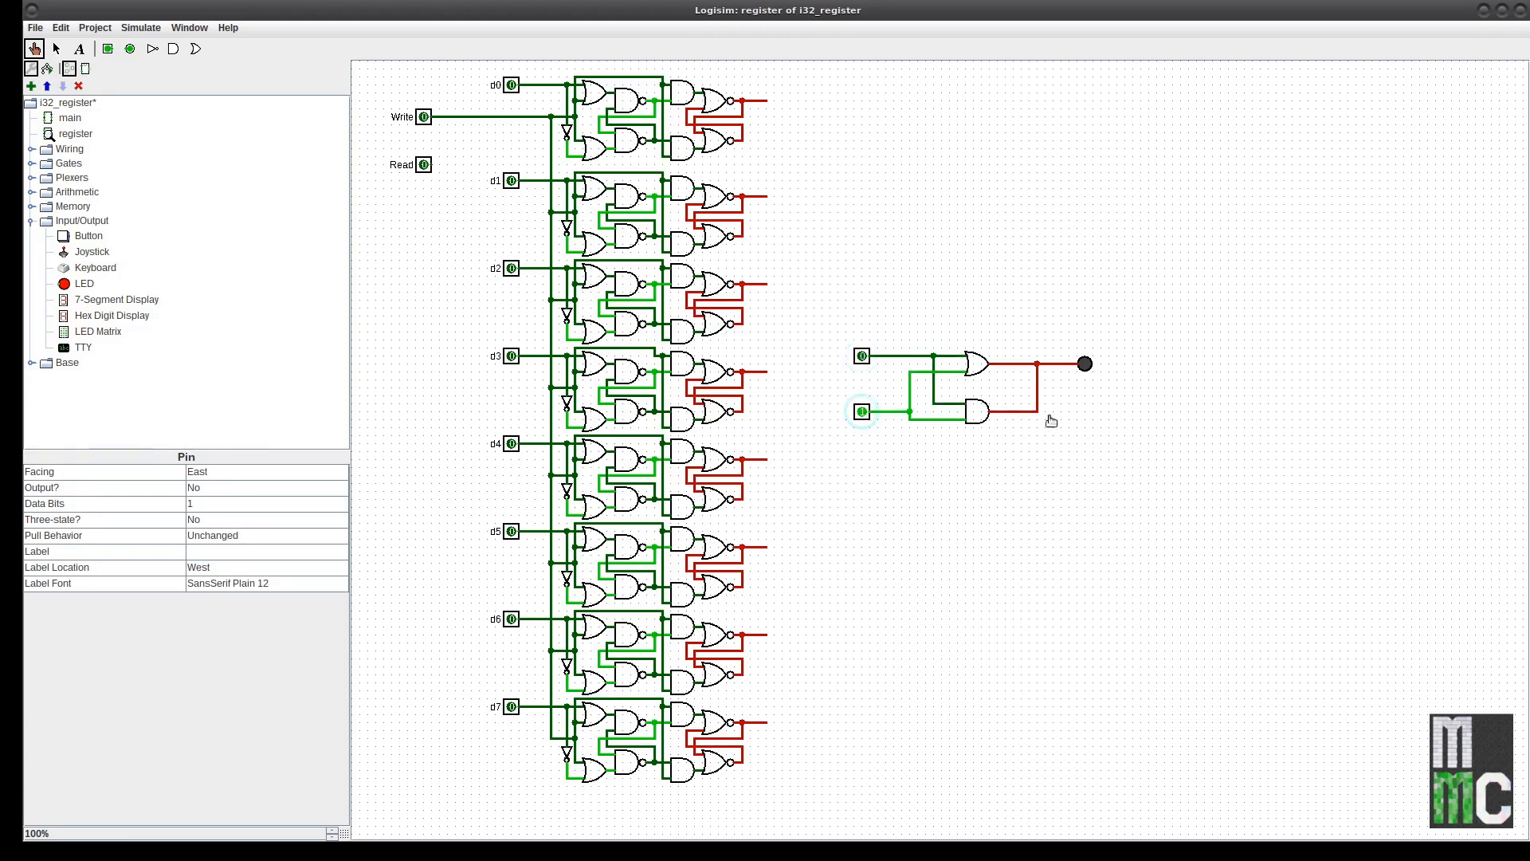
left_click(862, 412)
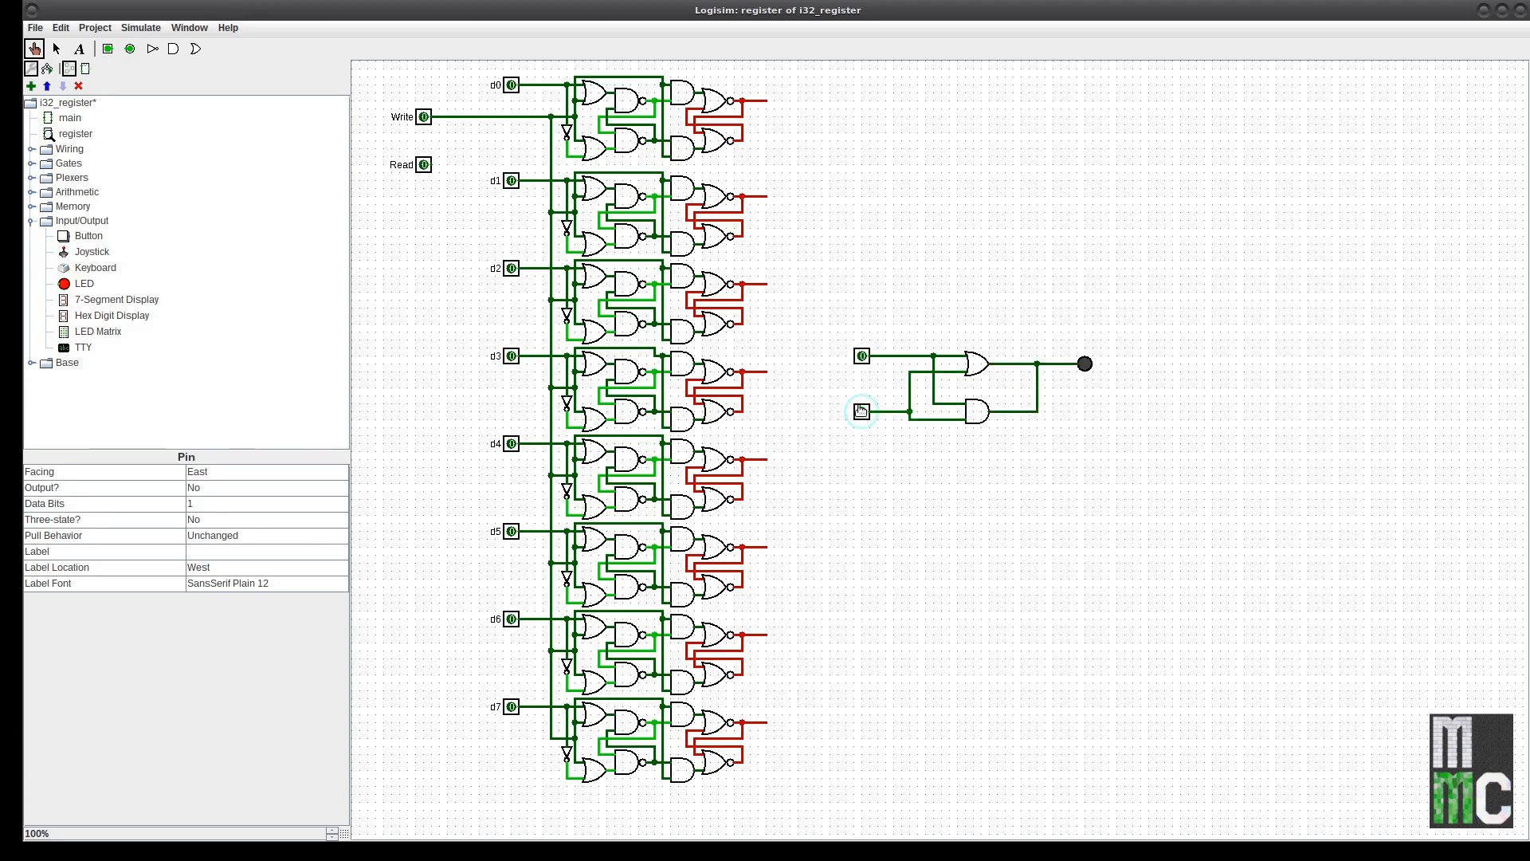
Switch both test pins on together, try each one alone, and return both to 0 while checking the LED
left_click(863, 361)
left_click(863, 414)
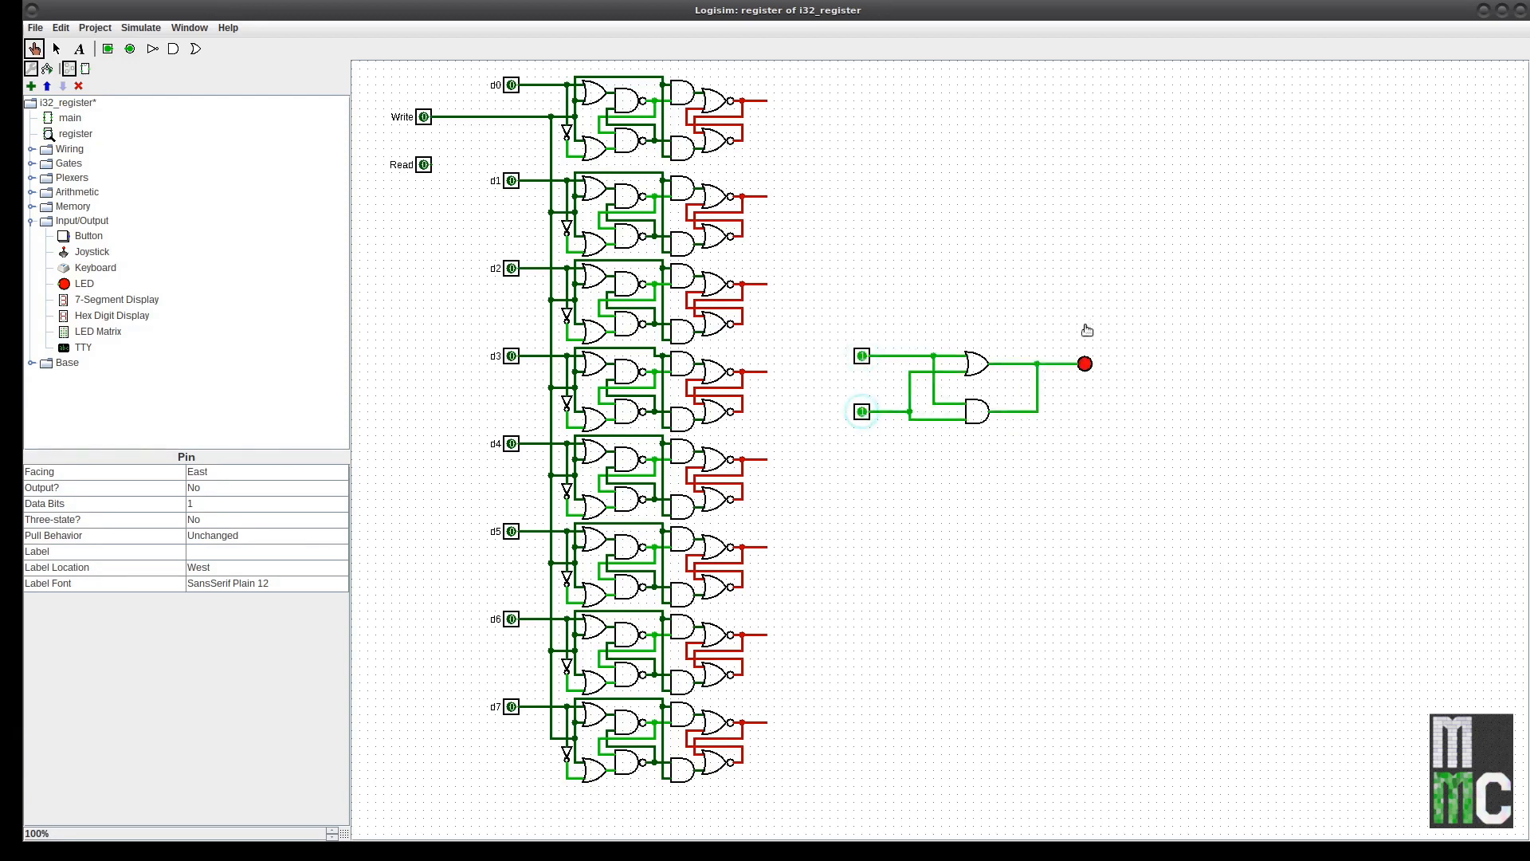
left_click(862, 412)
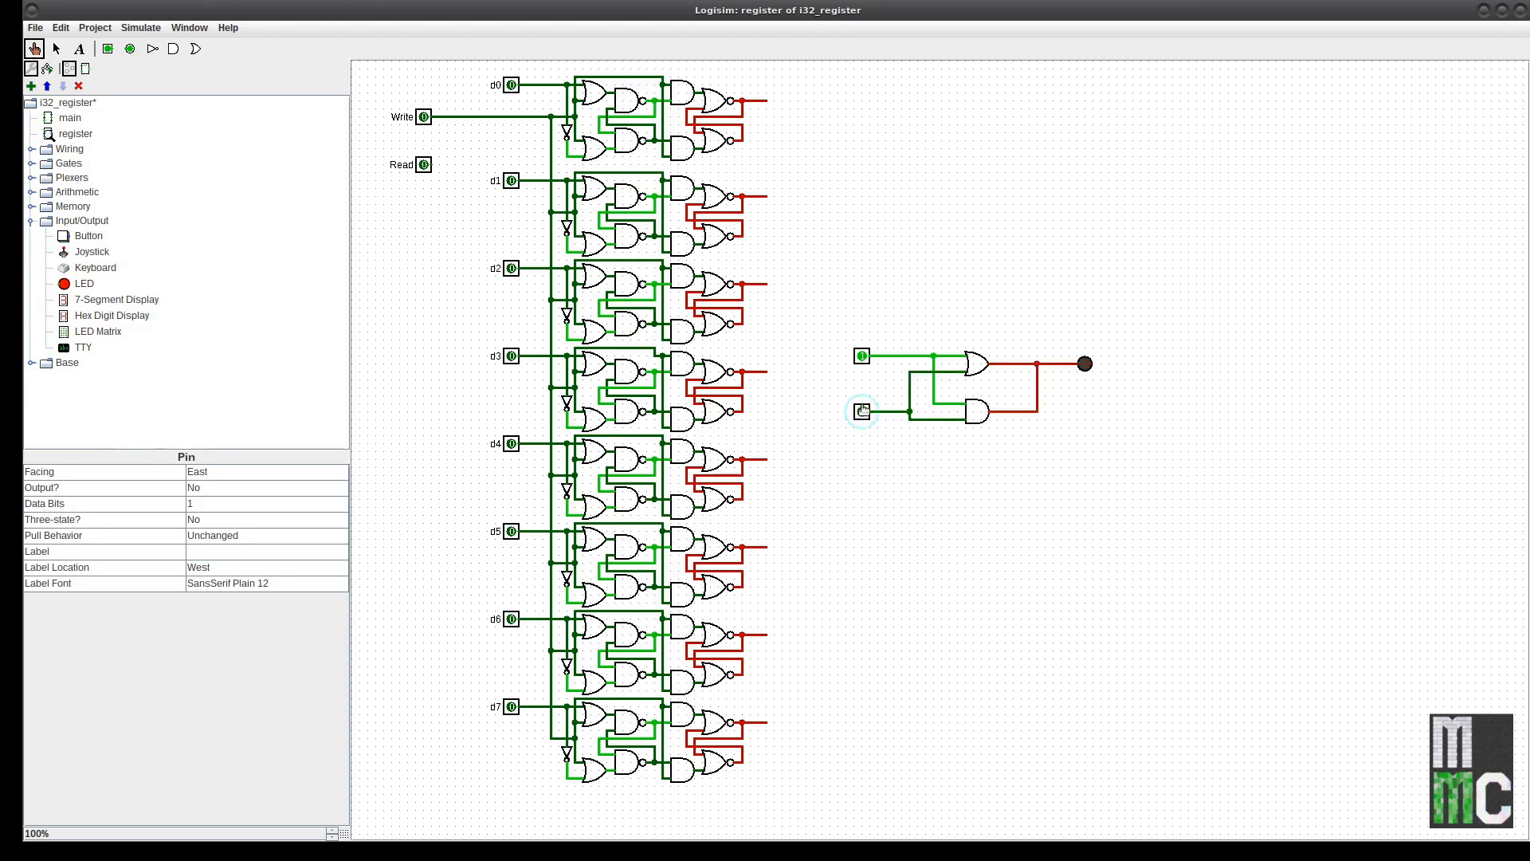
left_click(863, 359)
left_click(863, 412)
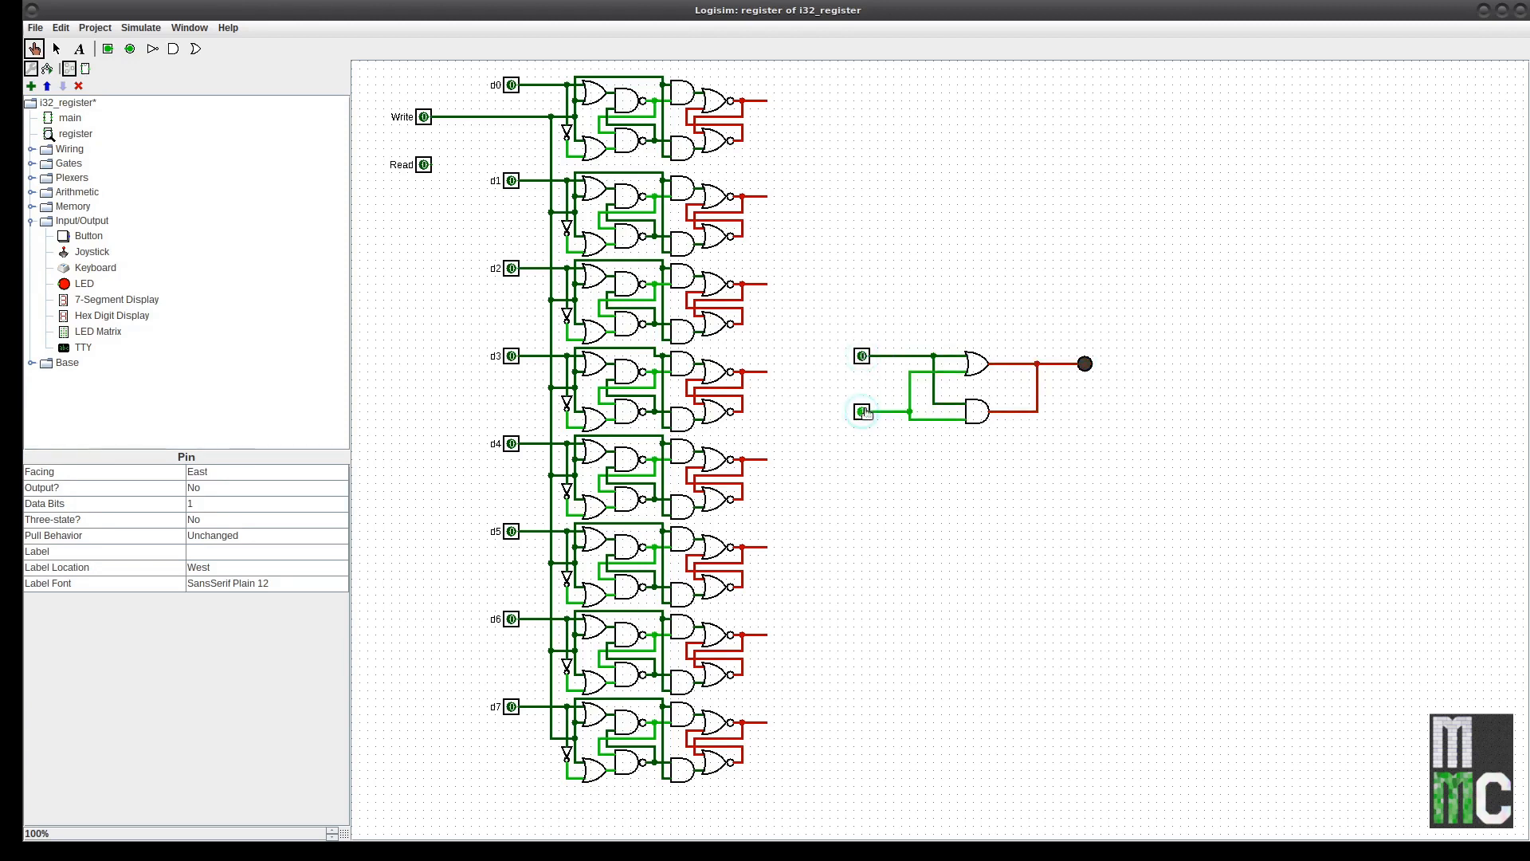
left_click(863, 412)
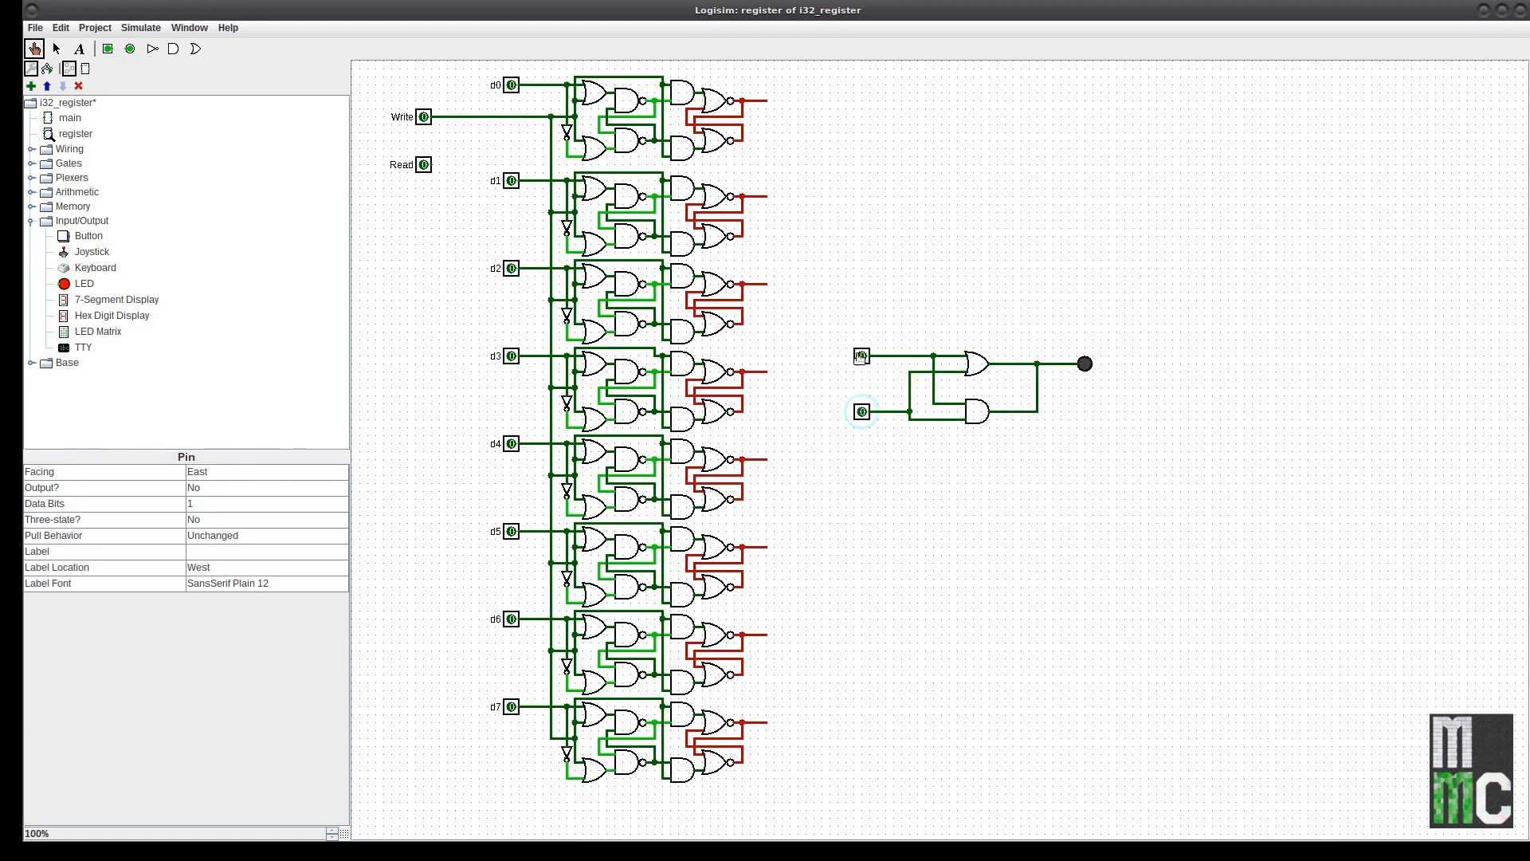
Repeat the single-pin toggles, set both test pins to 1, and reset both to 0 while watching the output wire
left_click(862, 356)
left_click(862, 356)
left_click(863, 412)
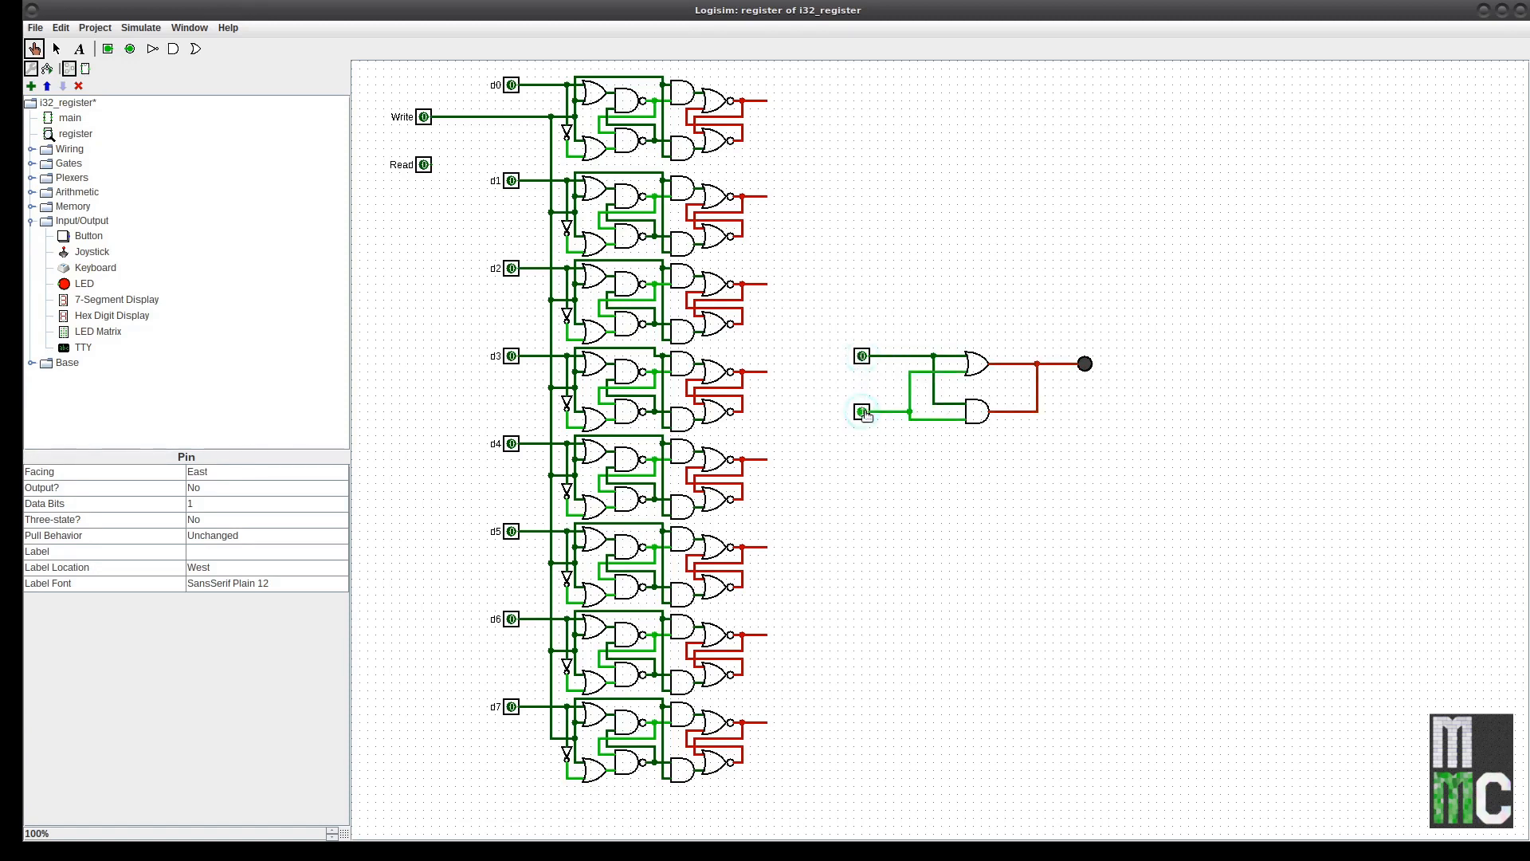
left_click(863, 412)
left_click(863, 412)
left_click(863, 356)
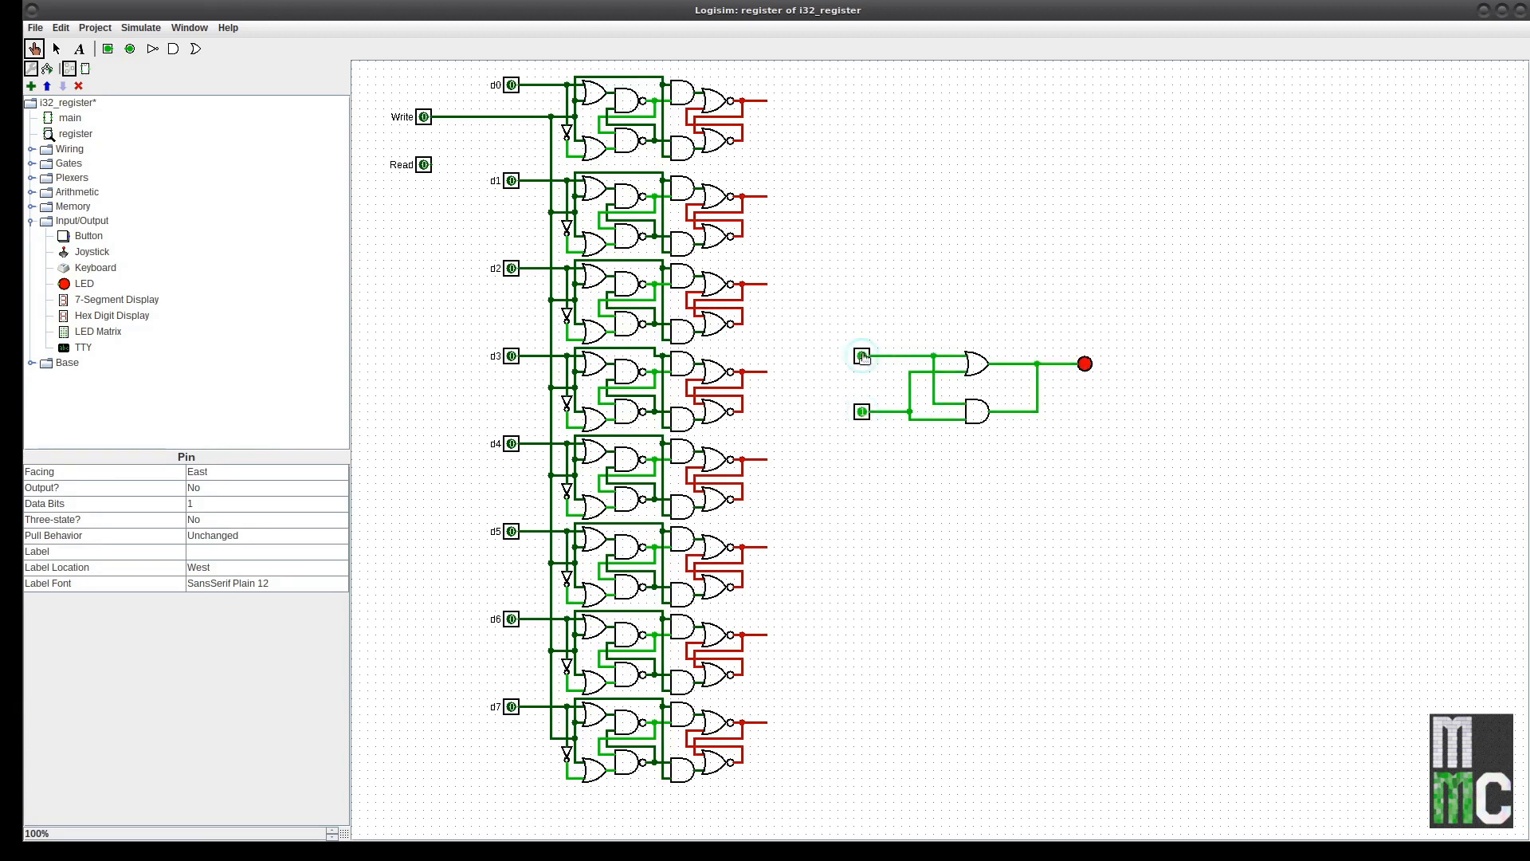
left_click(863, 358)
left_click(863, 412)
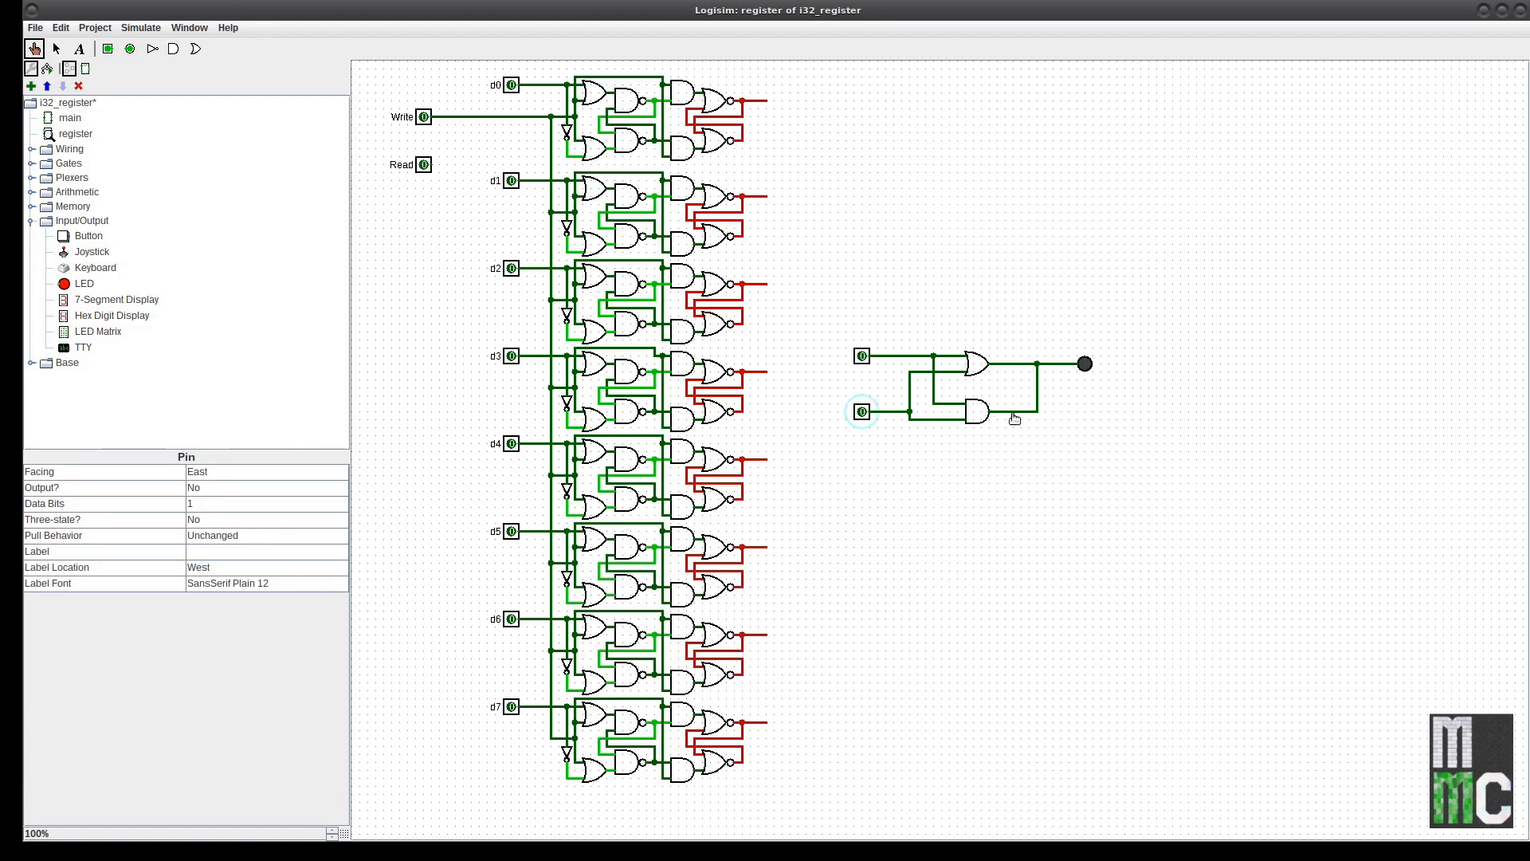
Compare the joined outputs with both test pins at 1, only the upper at 1, and only the lower at 1
left_click(862, 356)
left_click(862, 411)
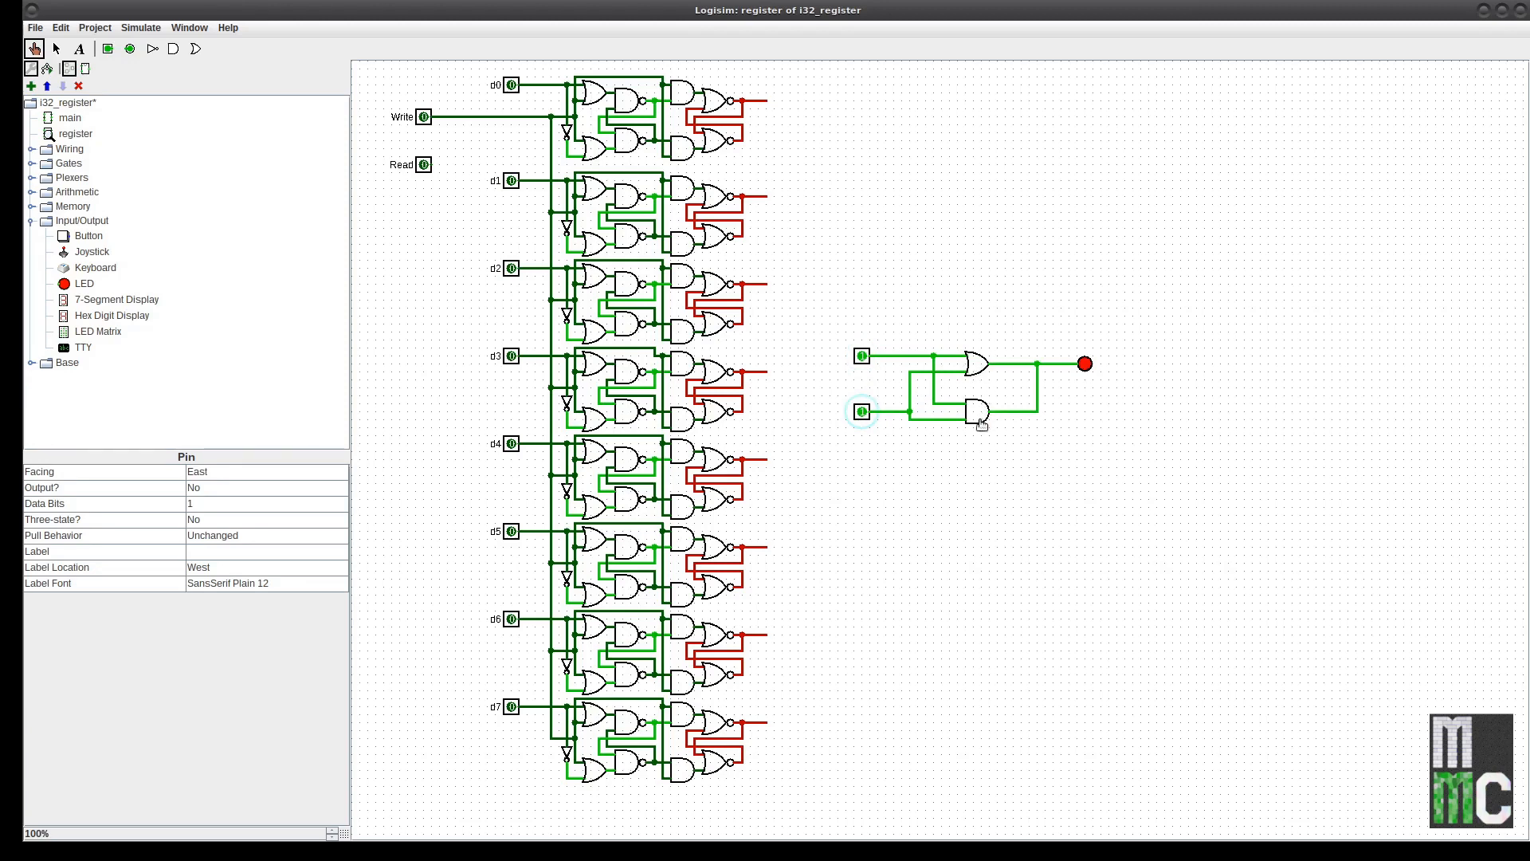
left_click(863, 412)
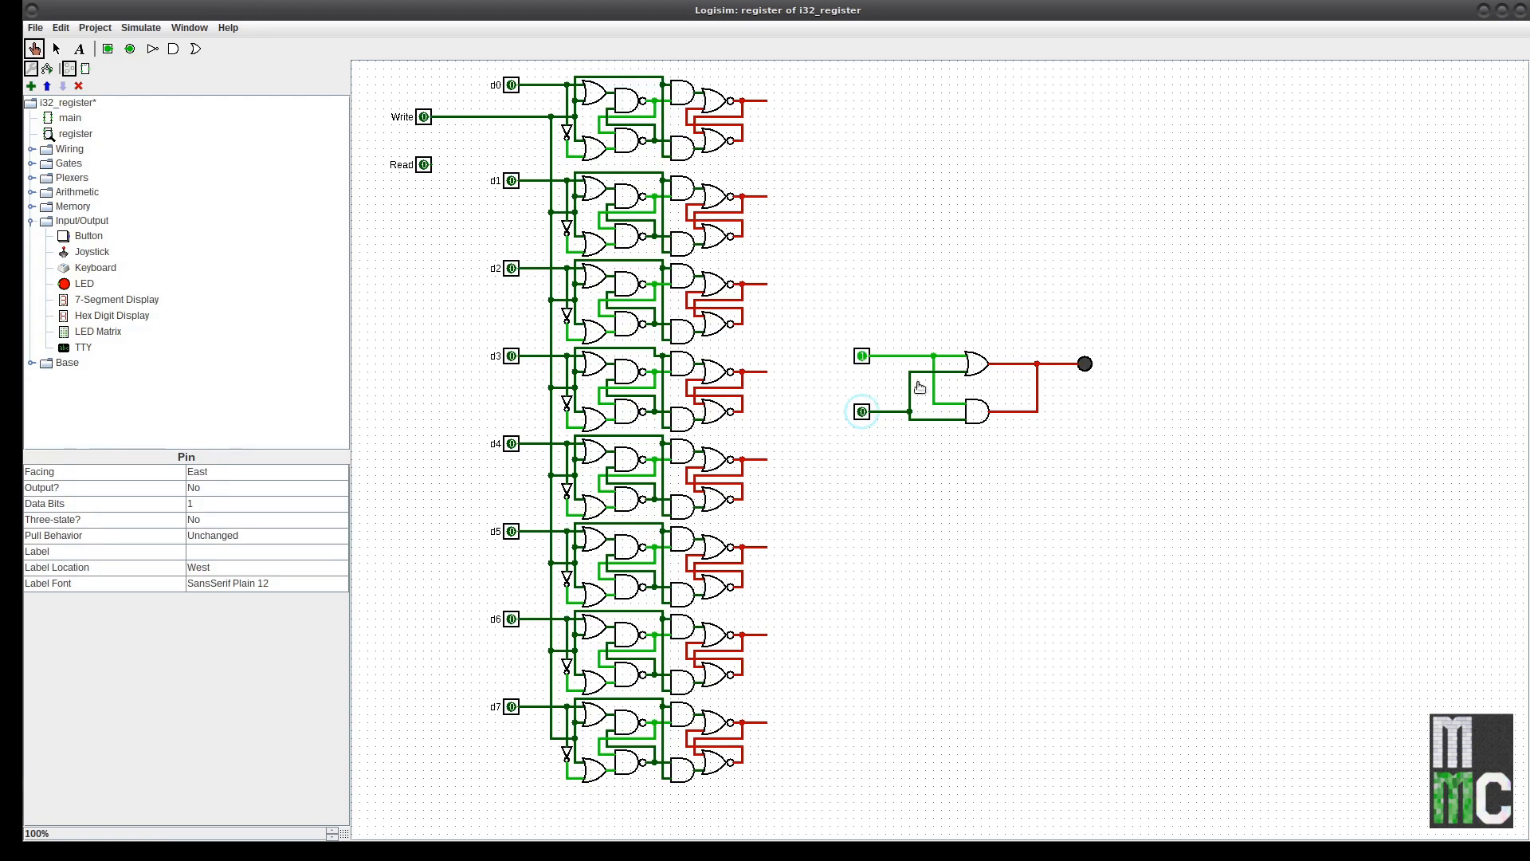
left_click(862, 356)
left_click(862, 412)
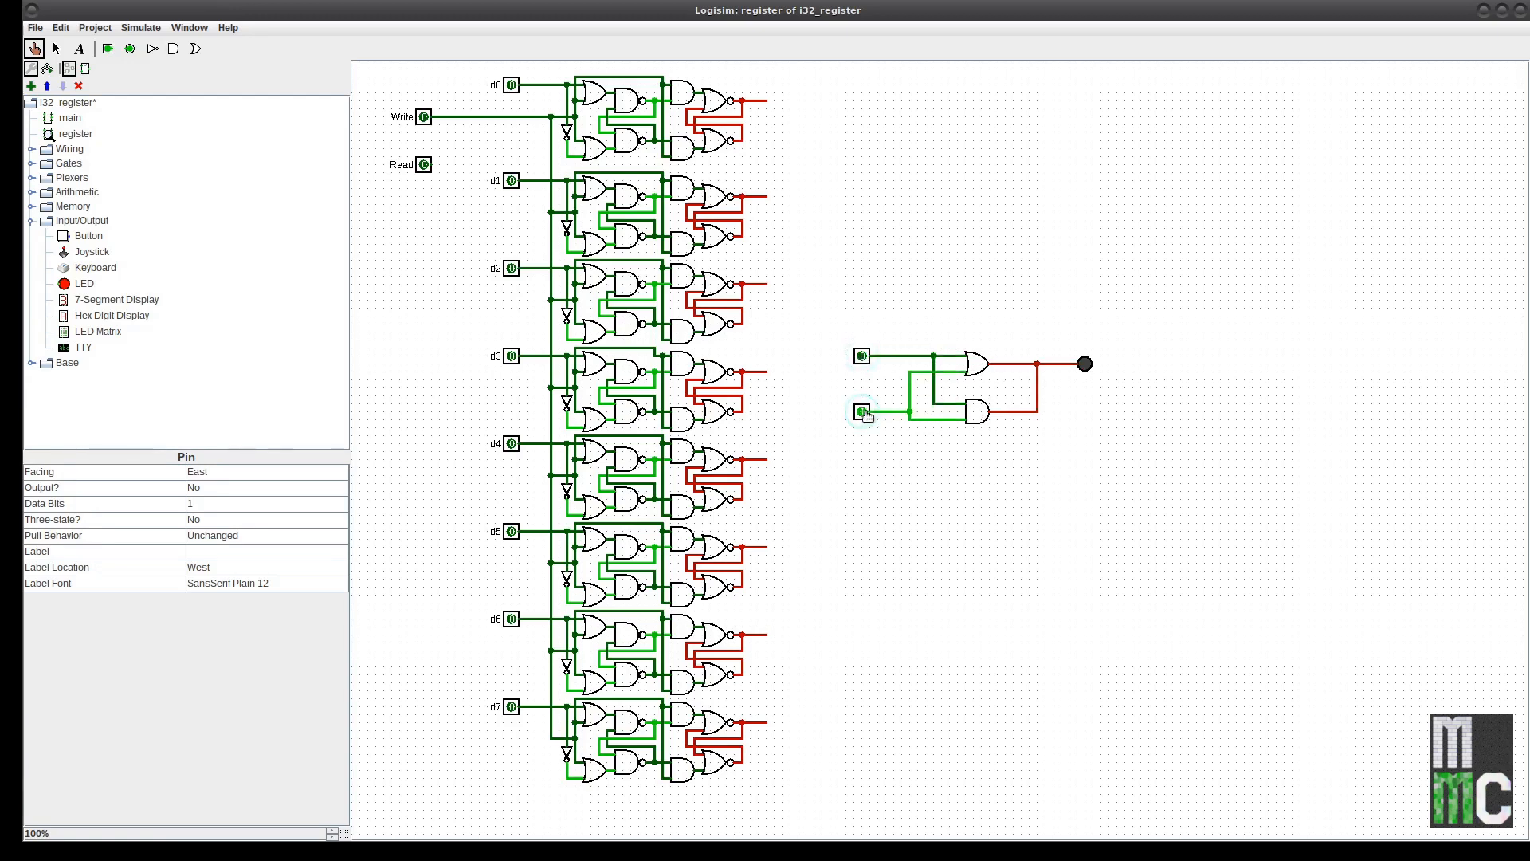
Toggle the two test pins individually, ending with only the upper pin at 1, to compare the joined gate outputs
left_click(863, 357)
left_click(863, 357)
left_click(860, 412)
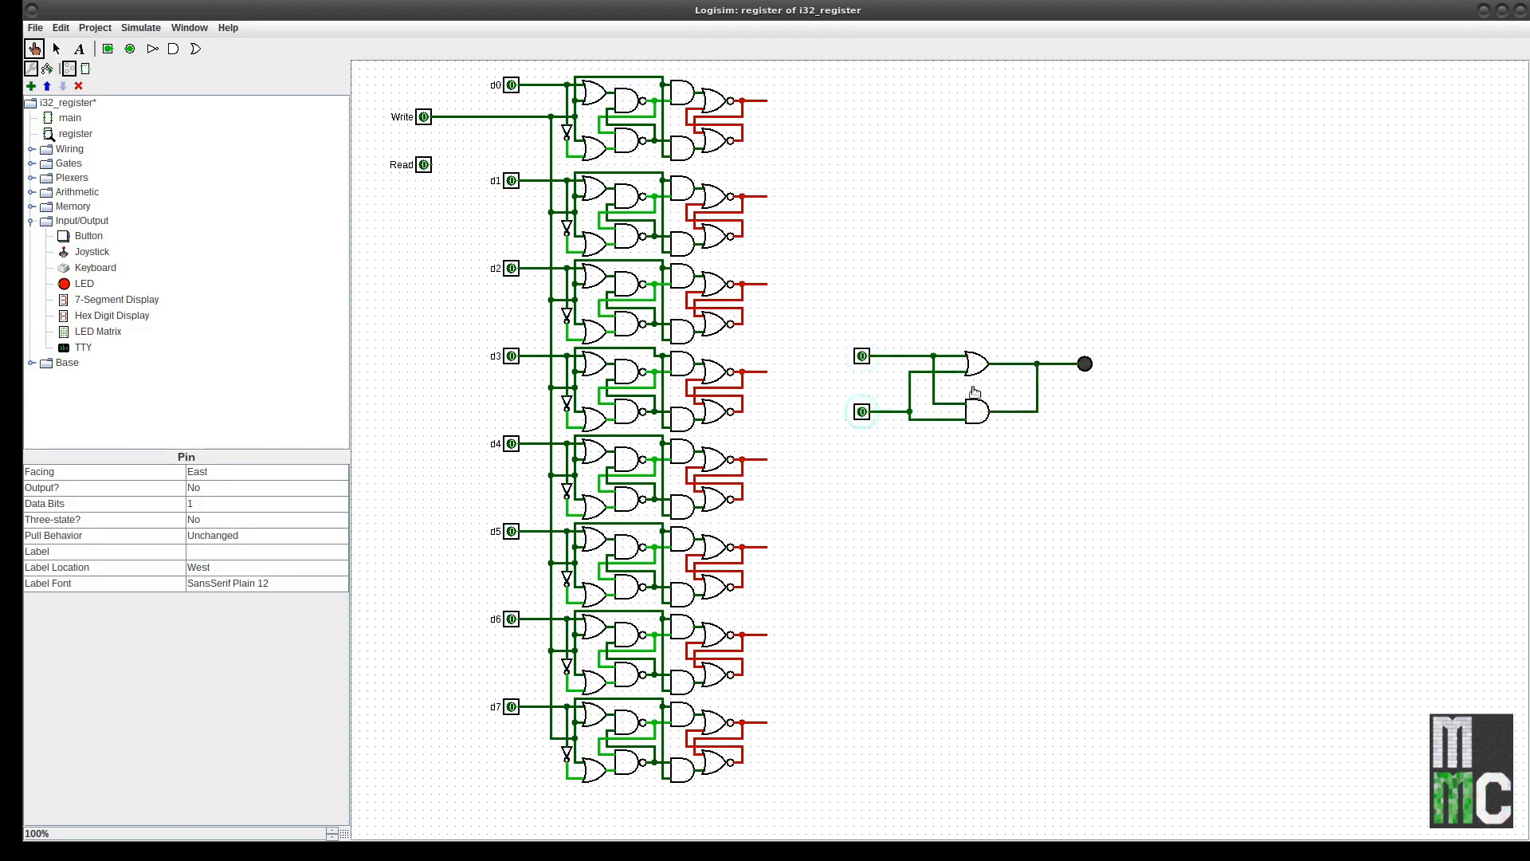
left_click(863, 357)
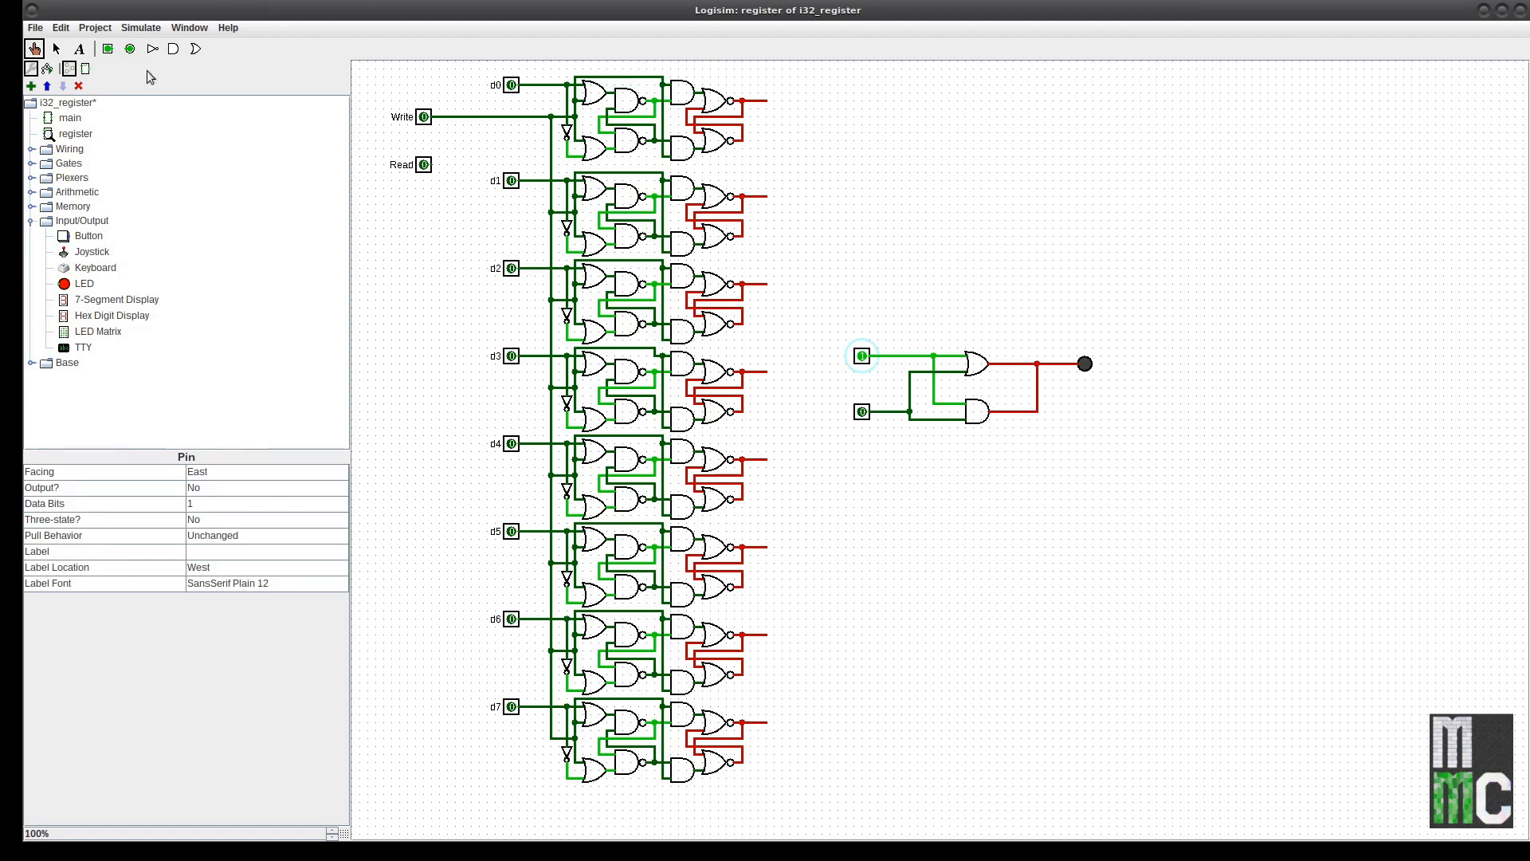
Remove the wire segments that join the OR and AND gate outputs ahead of the LED
left_click(57, 49)
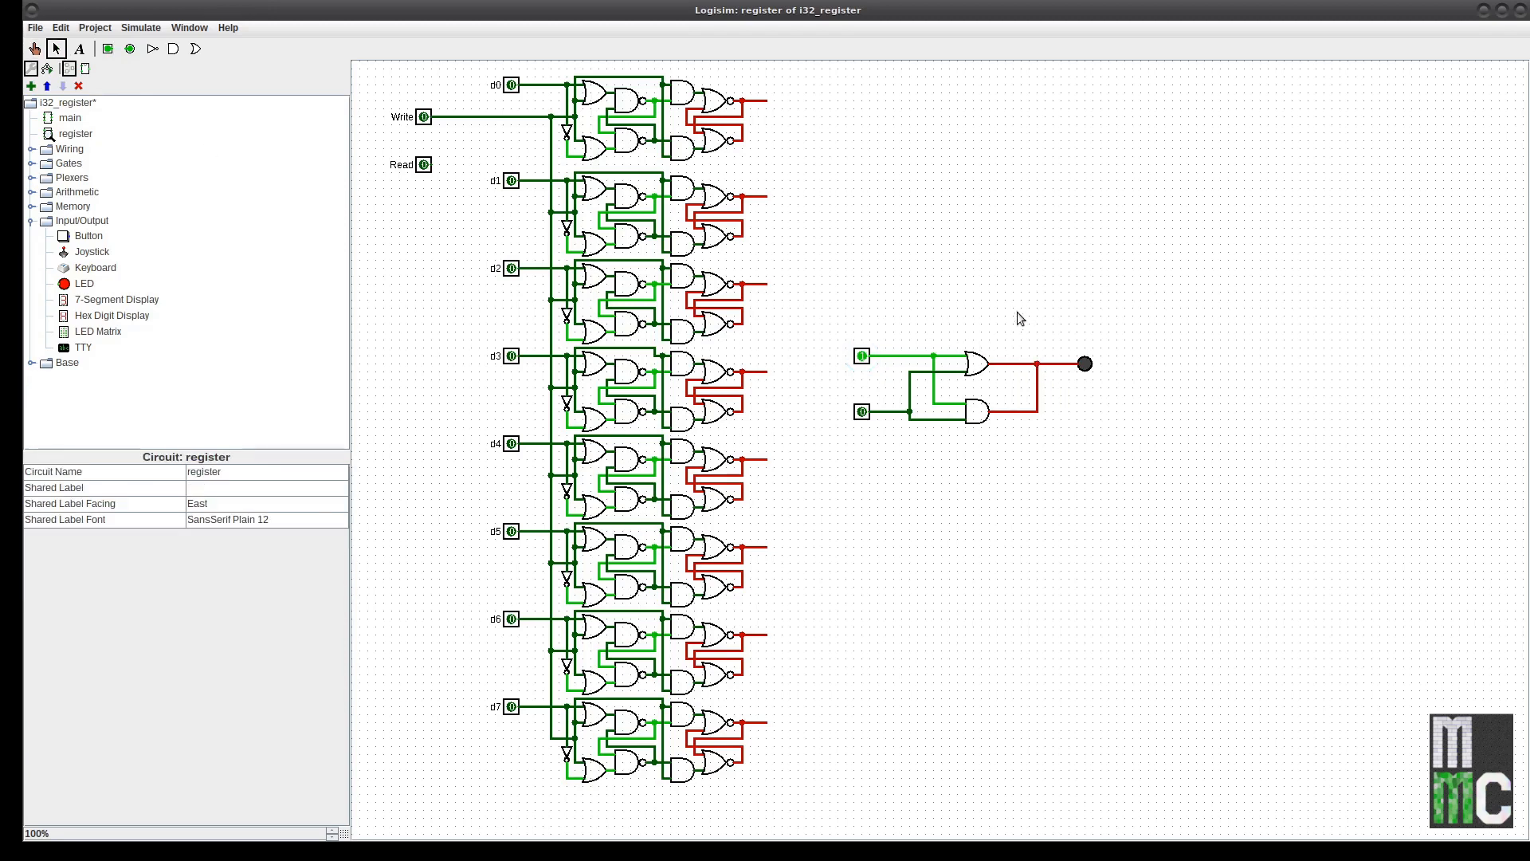
left_click(36, 165)
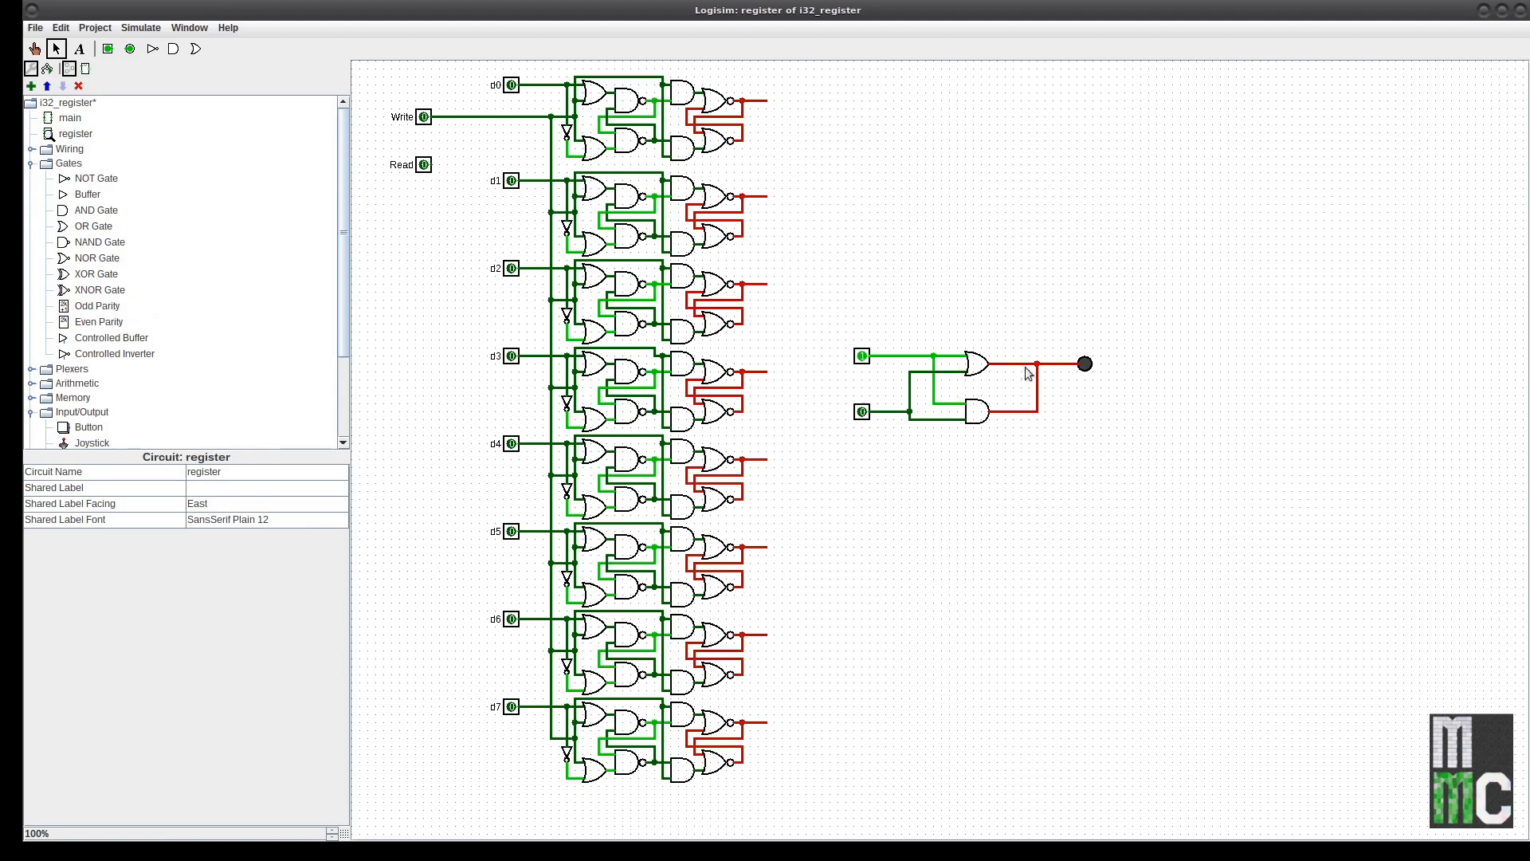
mouse_move(1036, 365)
left_mouse_down()
mouse_move(1035, 393)
mouse_move(1018, 366)
mouse_move(1051, 364)
left_mouse_up()
Place an east-facing Controlled Buffer on the OR gate's output and wire its output to the LED
left_click(102, 341)
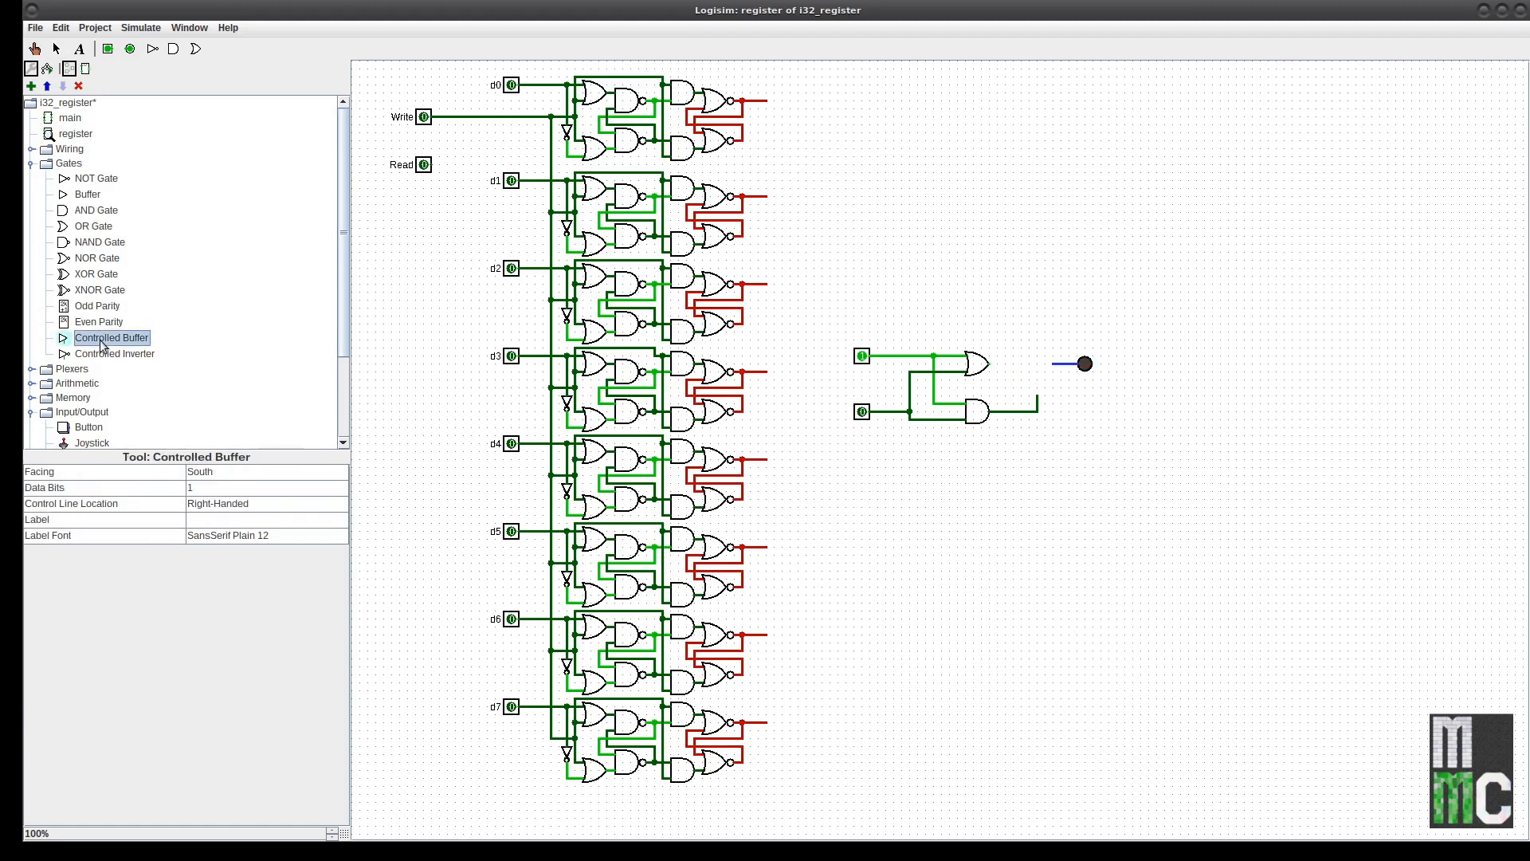
left_click(216, 475)
left_click(275, 504)
left_click(1017, 362)
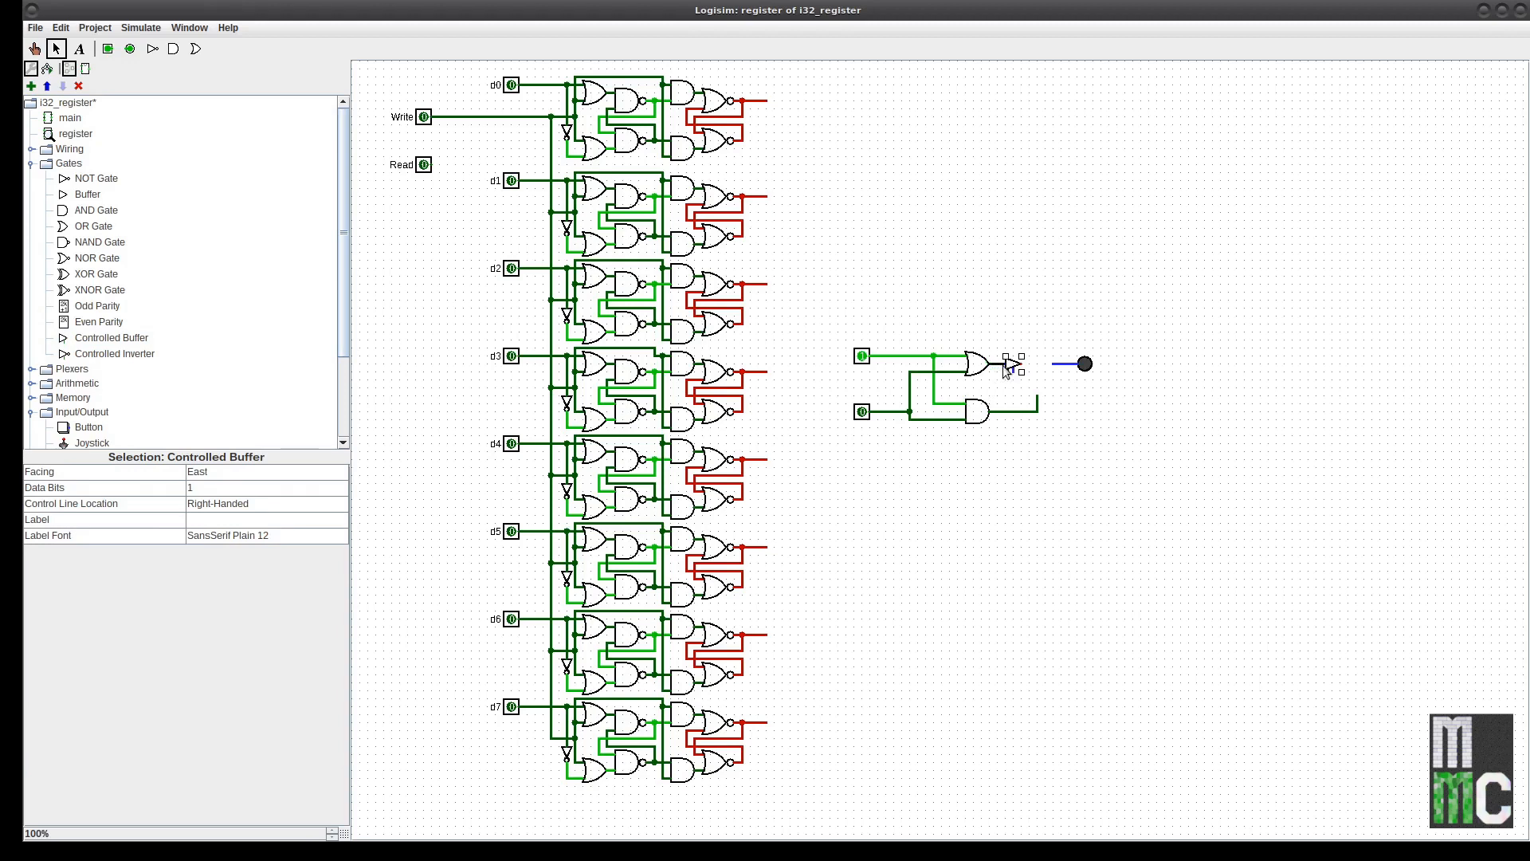
left_click_drag(1021, 364, 1049, 364)
left_click(1020, 386)
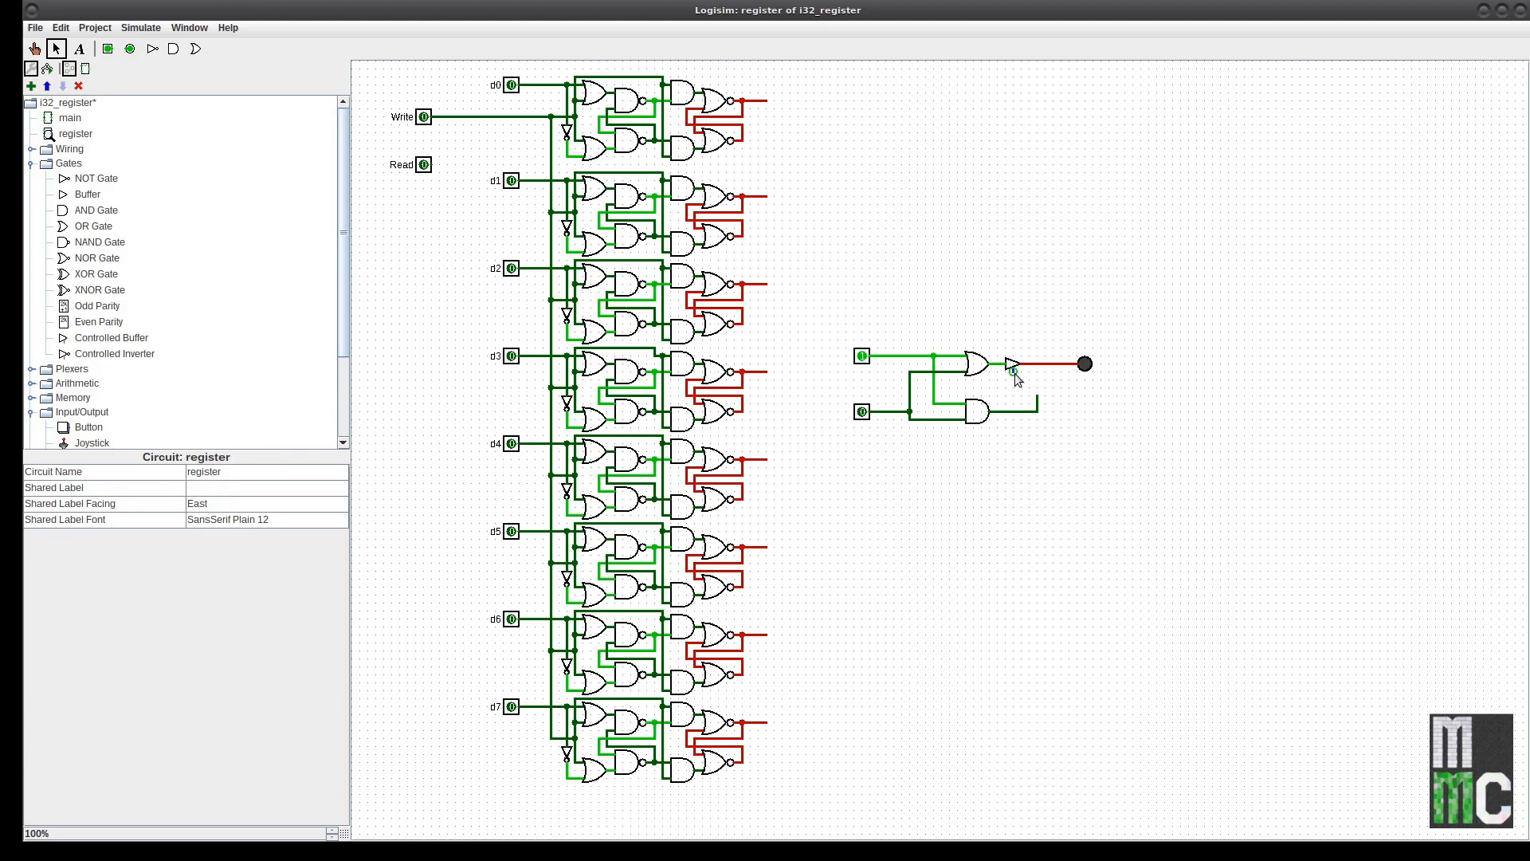
Run a wire down from the OR gate buffer's control input and attach a north-facing input pin to its end
left_click_drag(1014, 373, 1014, 444)
left_click(109, 50)
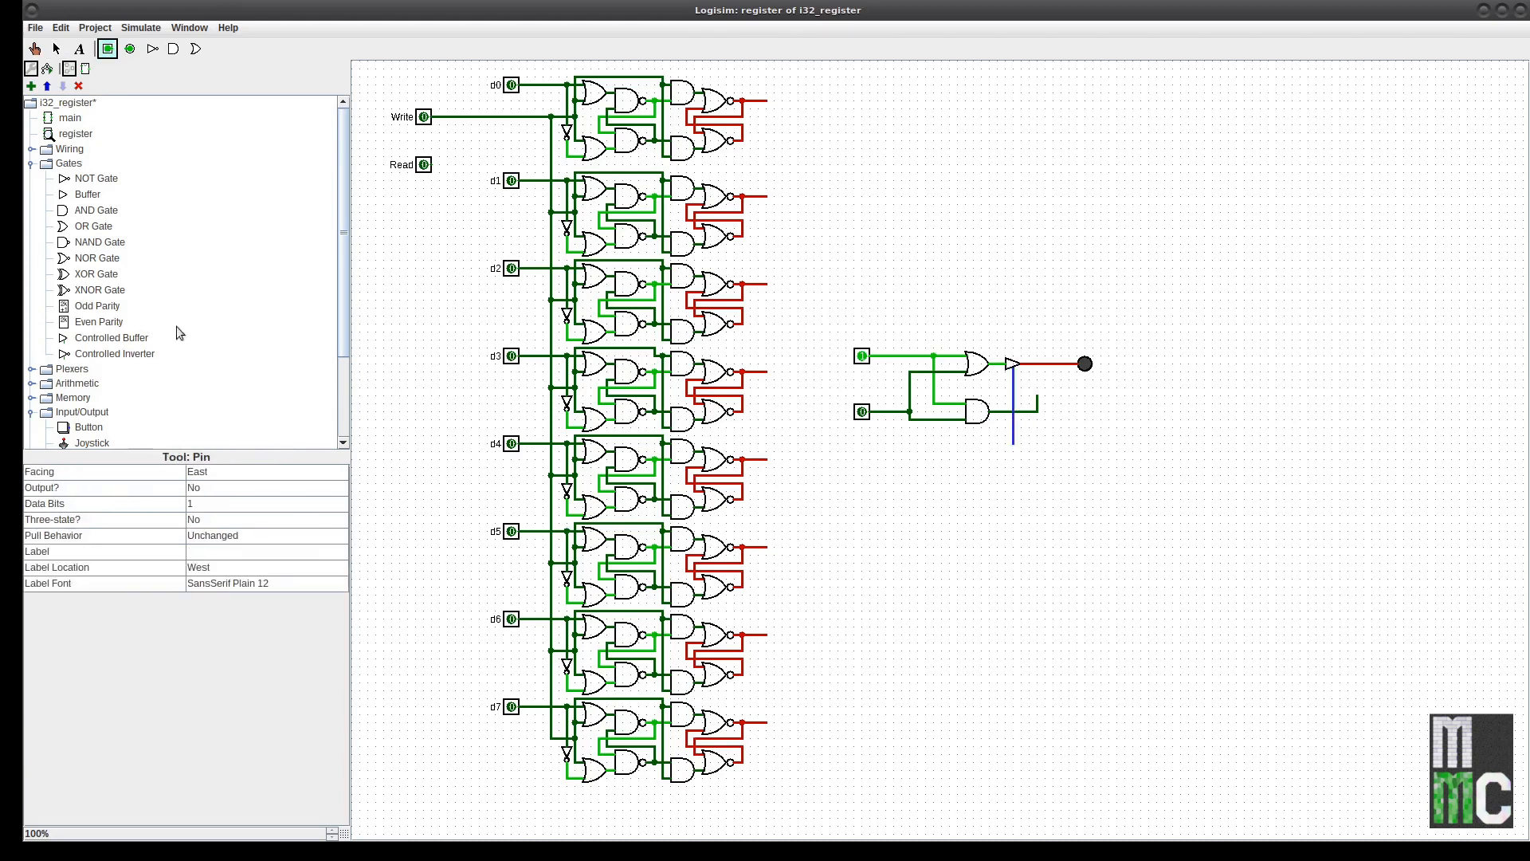
left_click(245, 473)
left_click(246, 487)
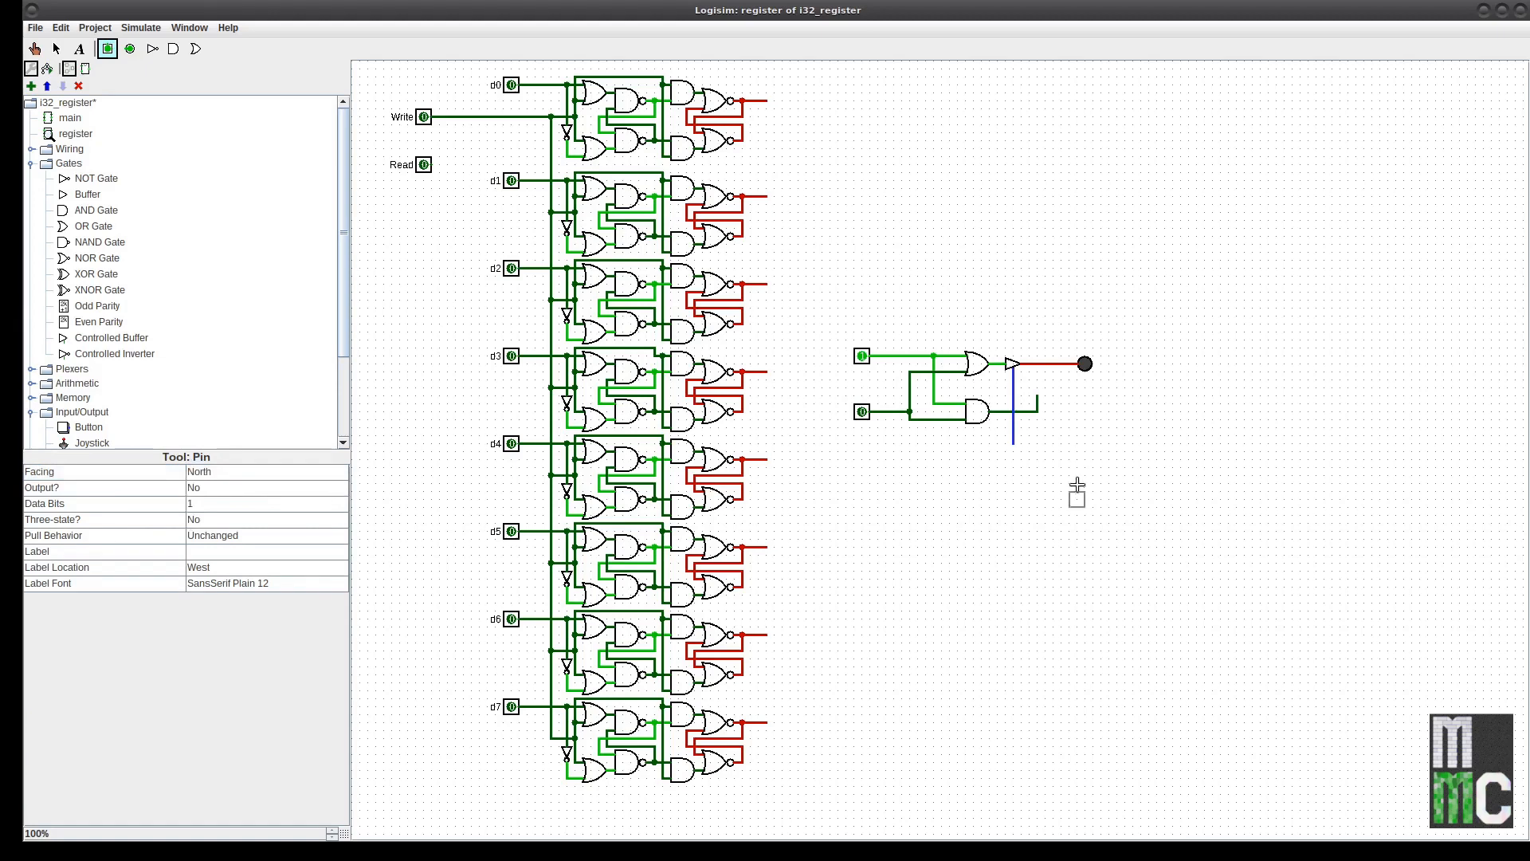
left_click(1012, 450)
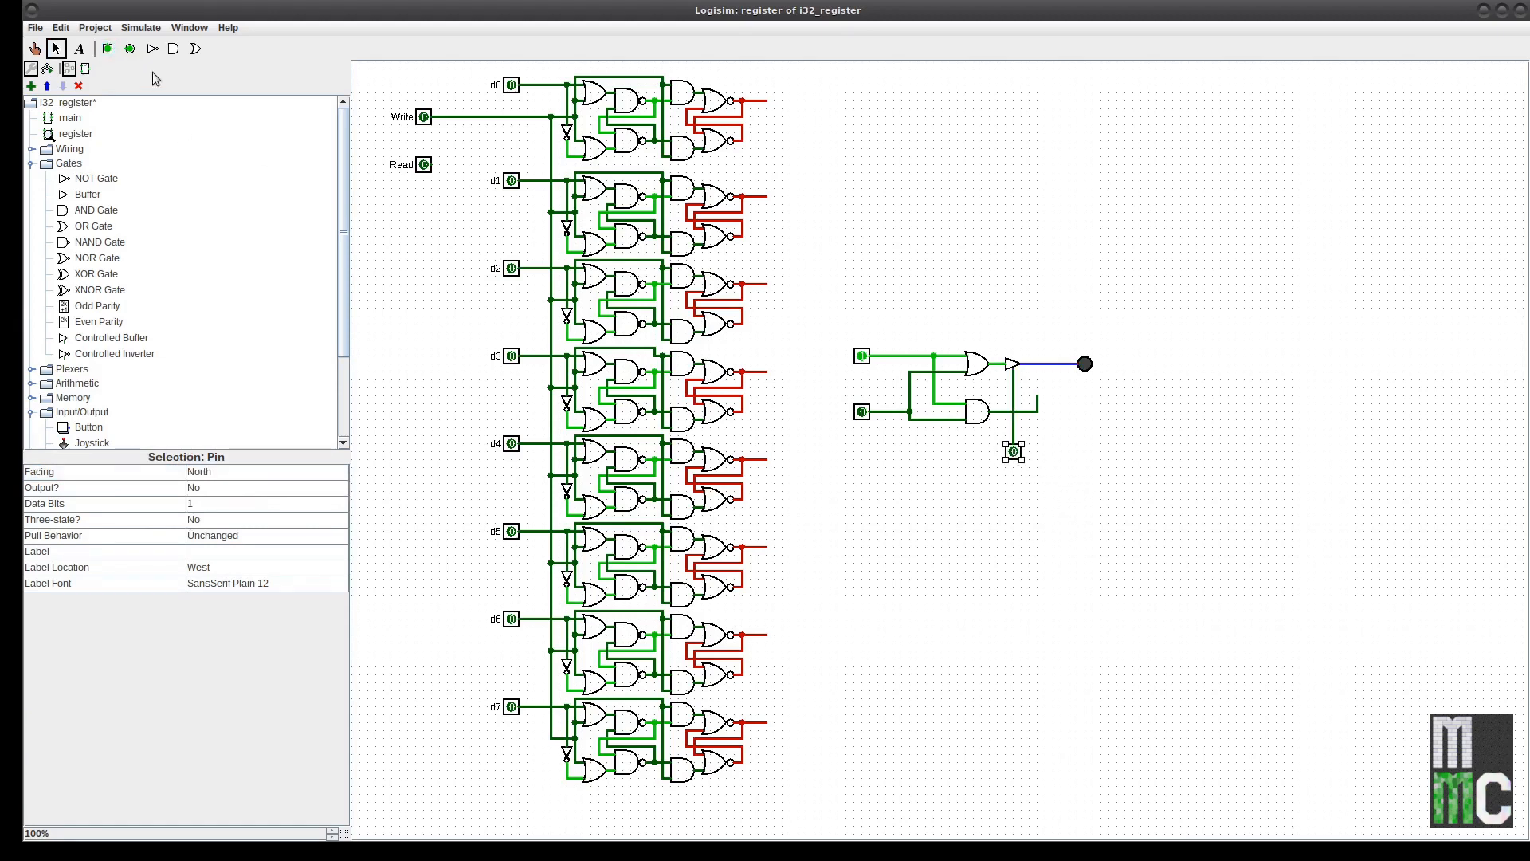
Add a north-facing Controlled Buffer from the AND gate's output to the LED wire, with a north-facing pin wired to its control input
left_click(90, 339)
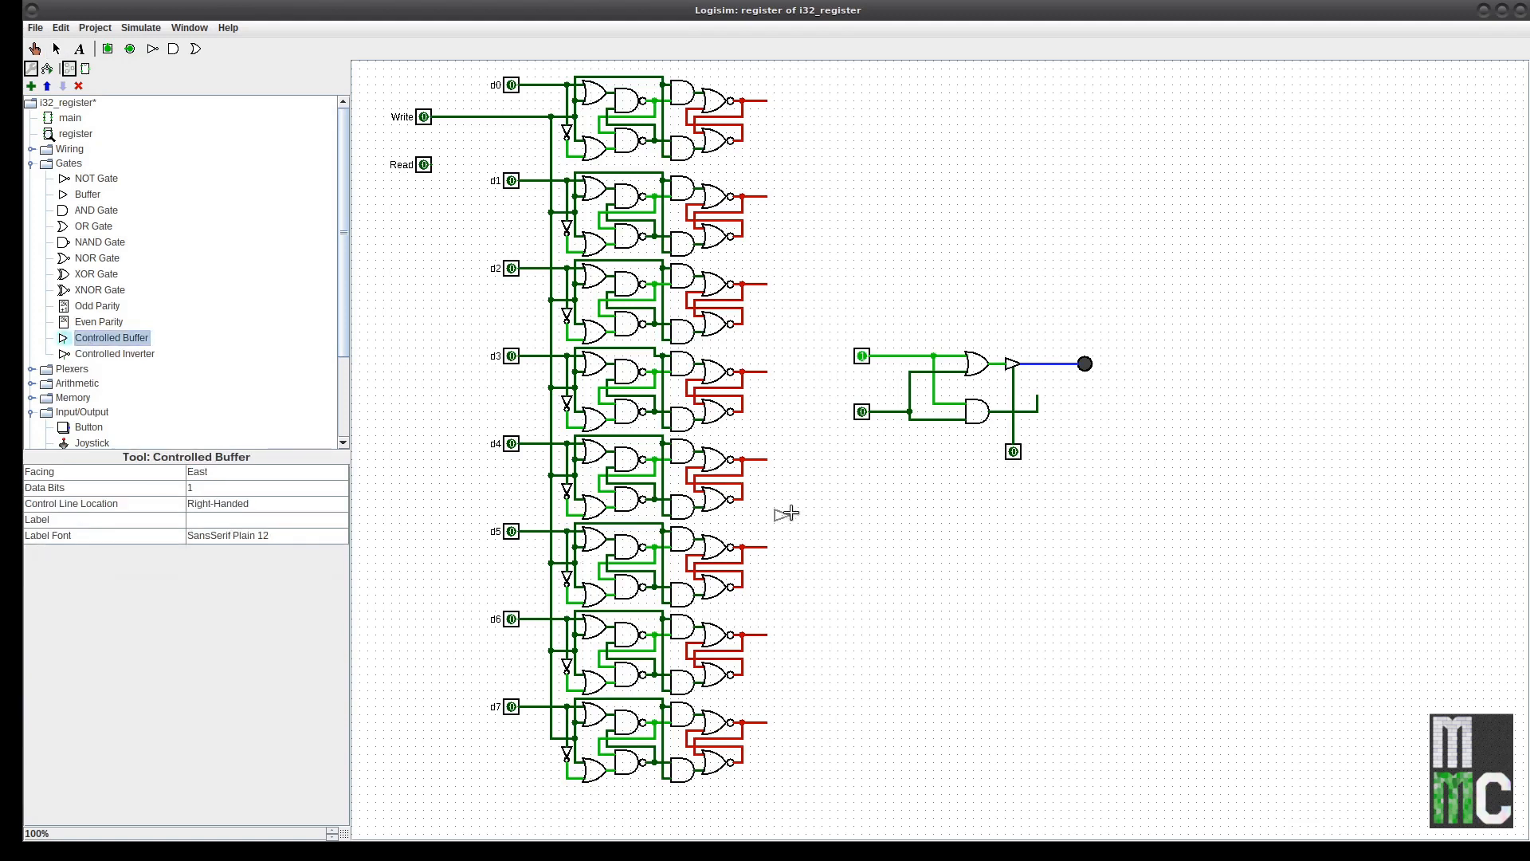
left_click(224, 470)
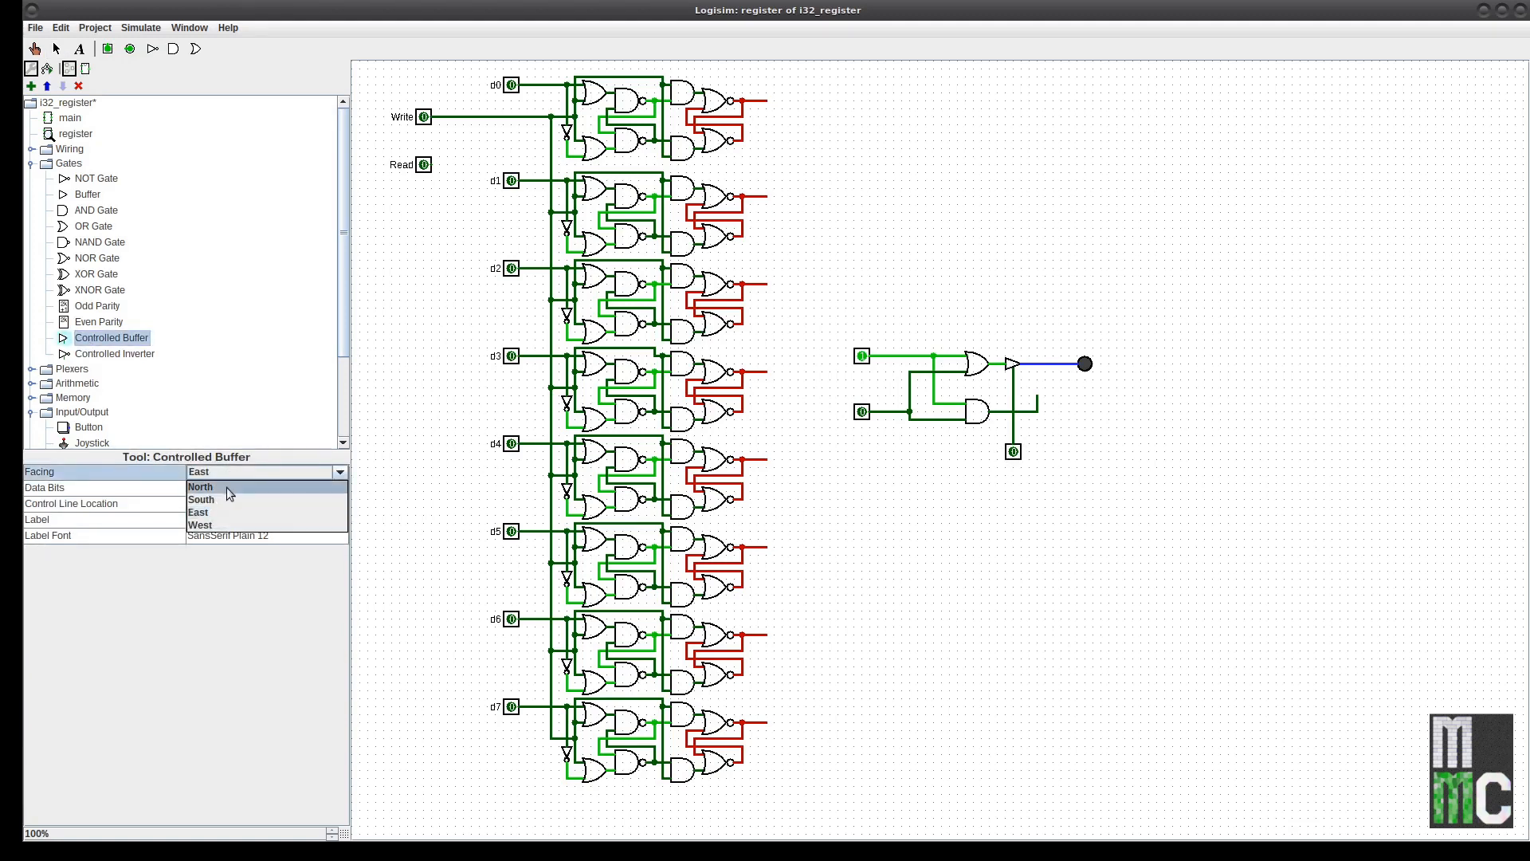
left_click(226, 486)
left_click(1036, 384)
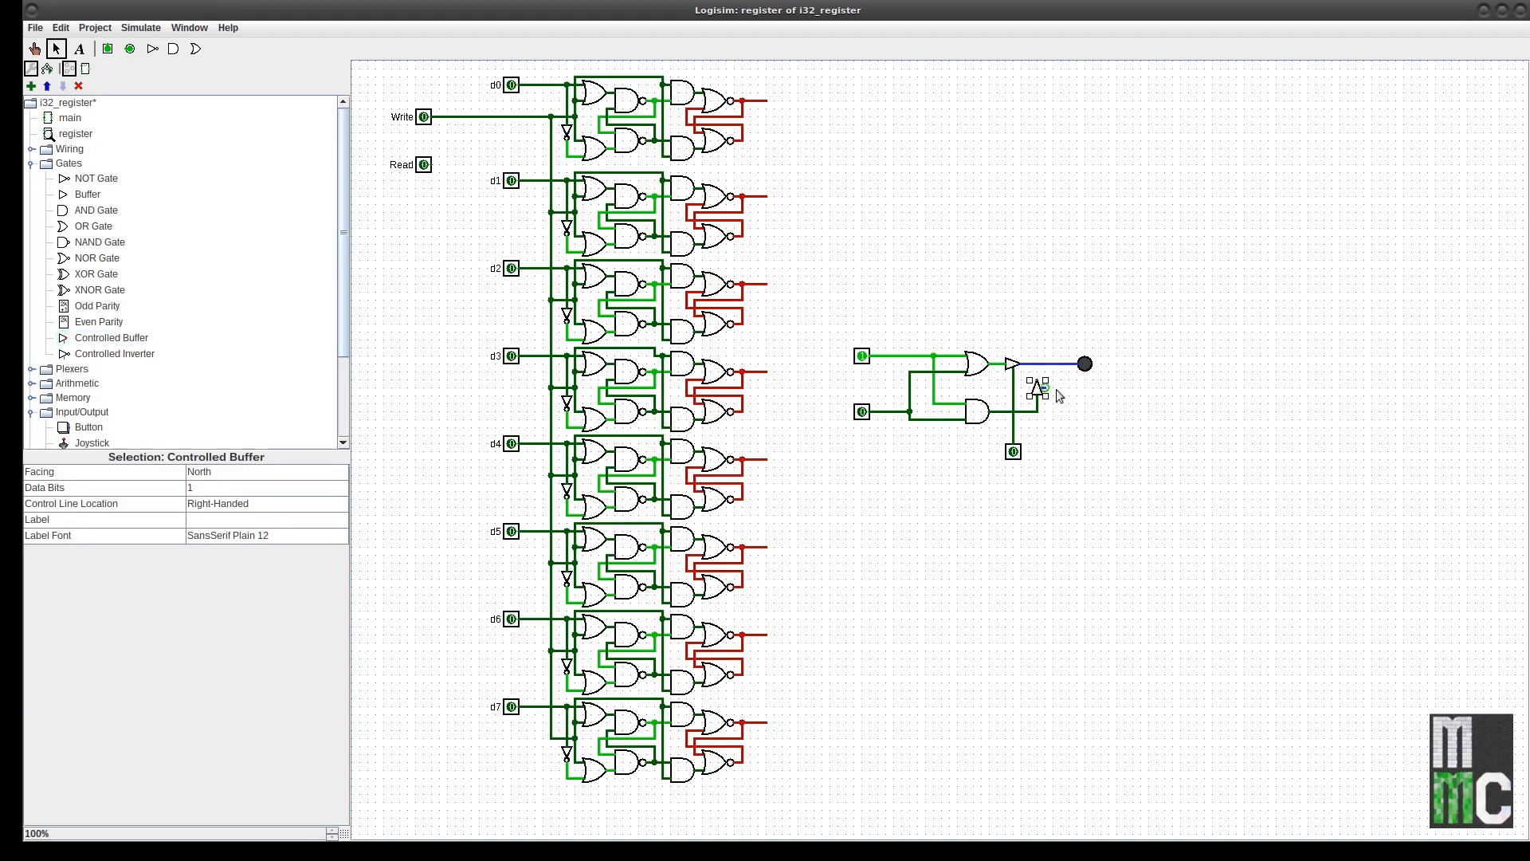
left_click_drag(1045, 388, 1053, 444)
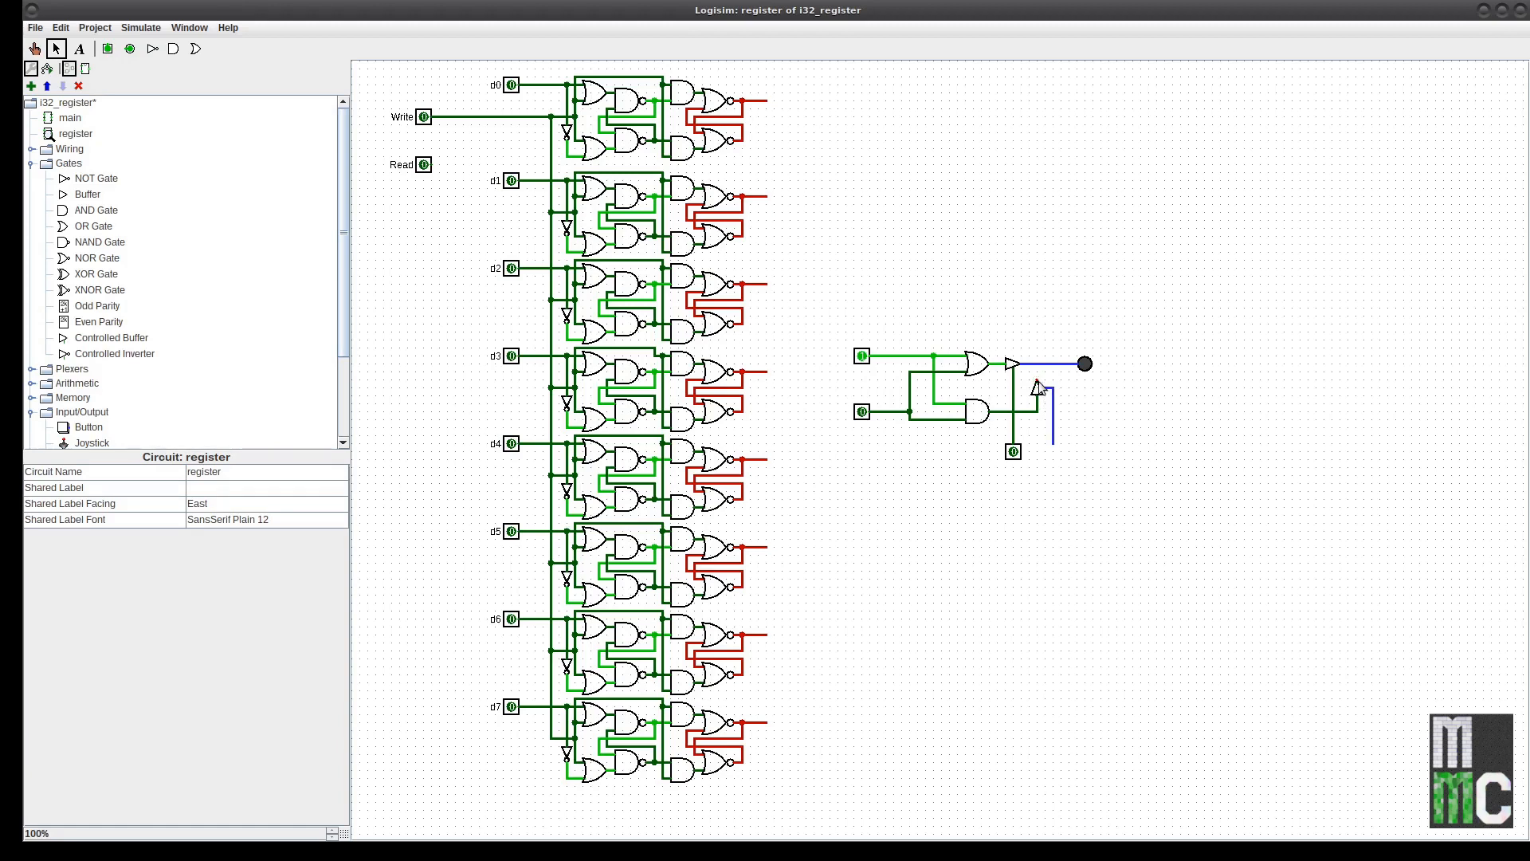
left_click_drag(1038, 382, 1039, 366)
left_click(108, 51)
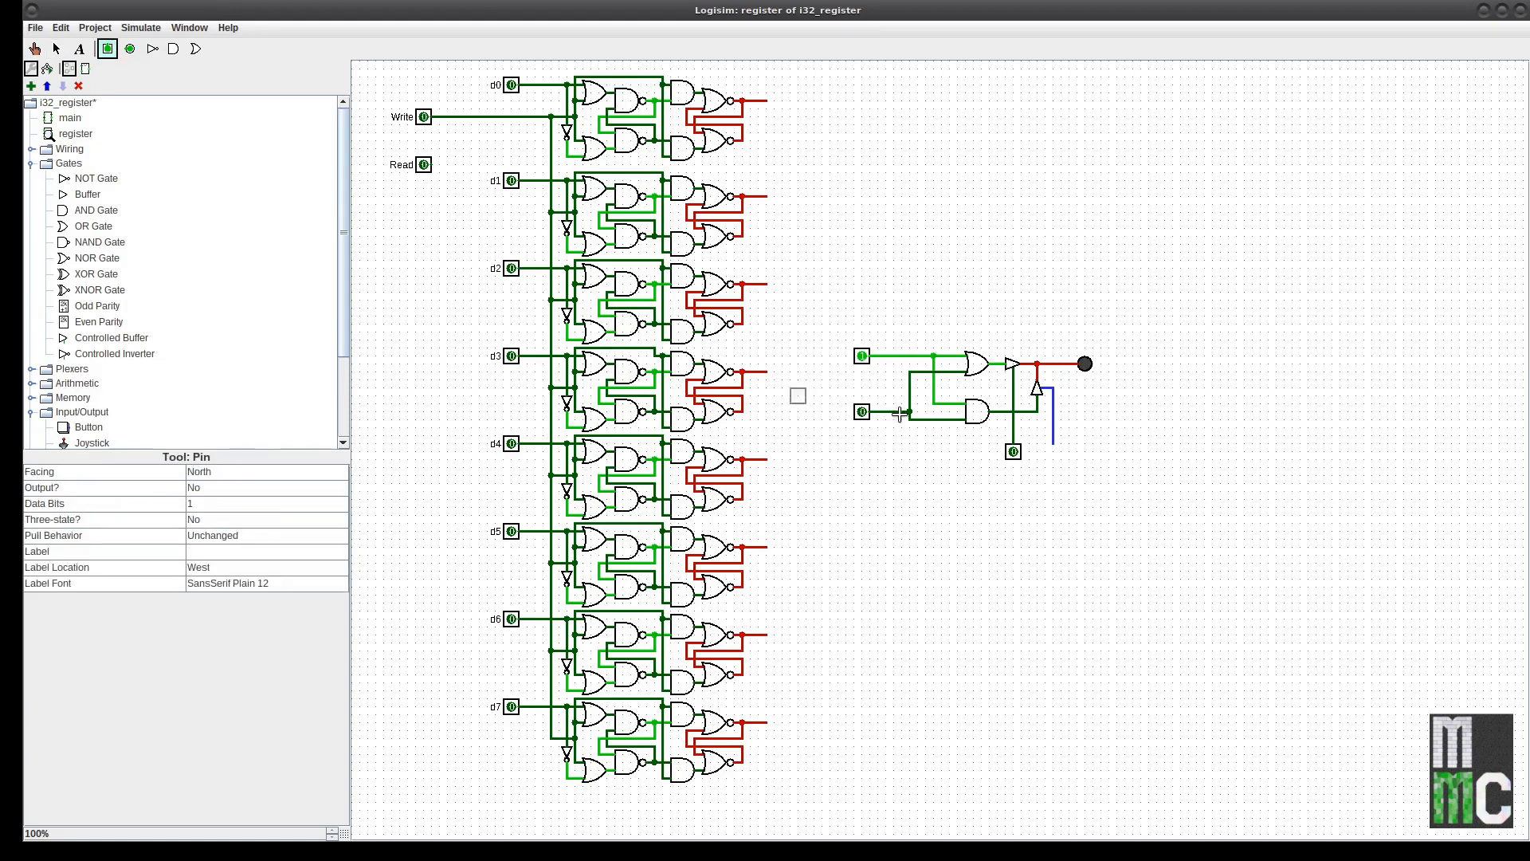
left_click(1054, 451)
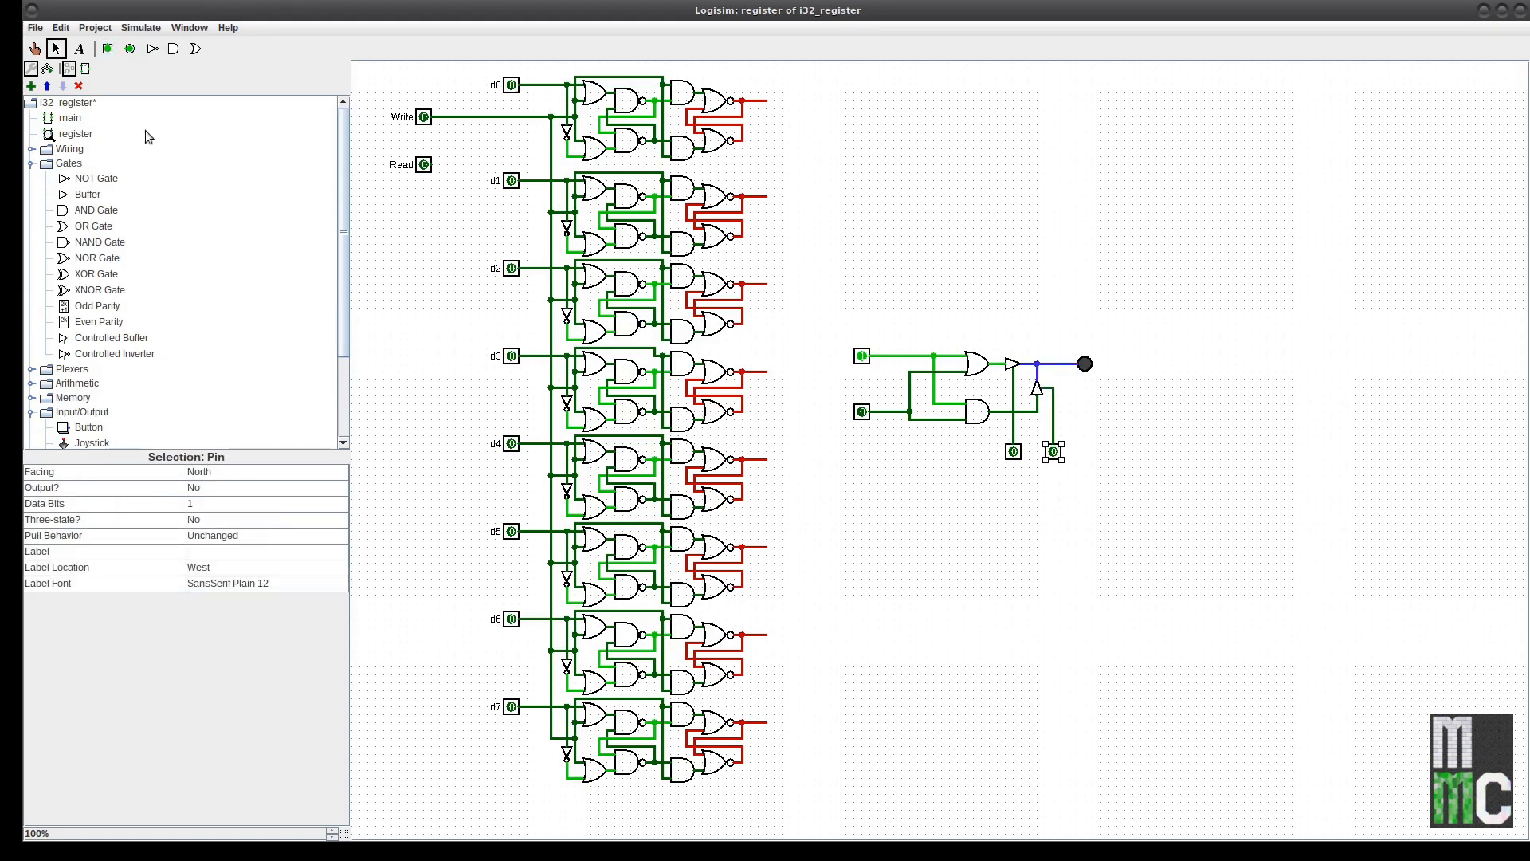
Enable each buffer control pin alone and both together, checking the LED wire, and return both to 0
left_click(35, 48)
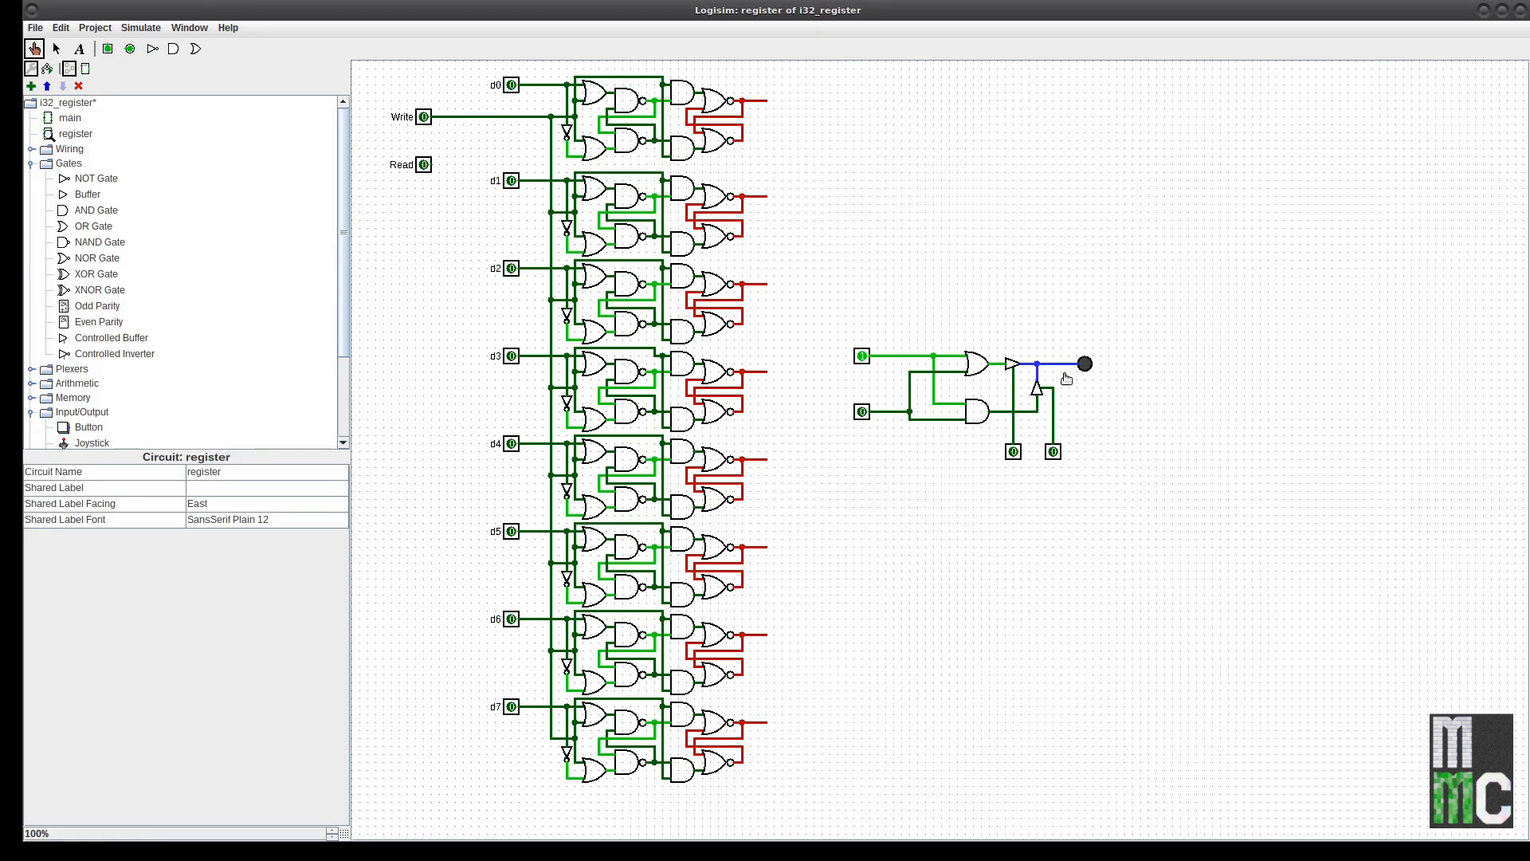
left_click(1014, 453)
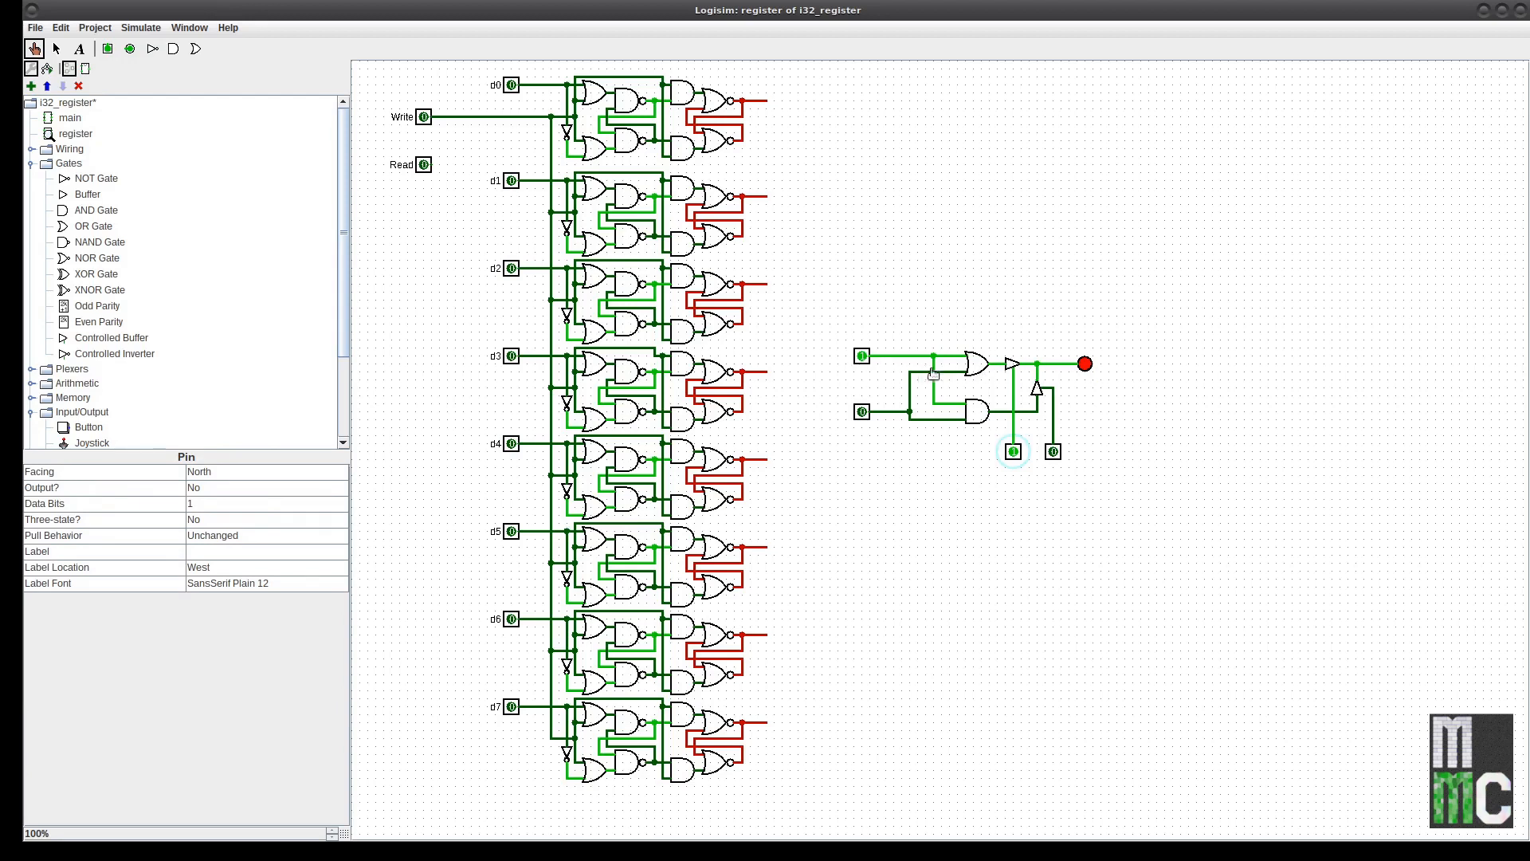
left_click(1013, 452)
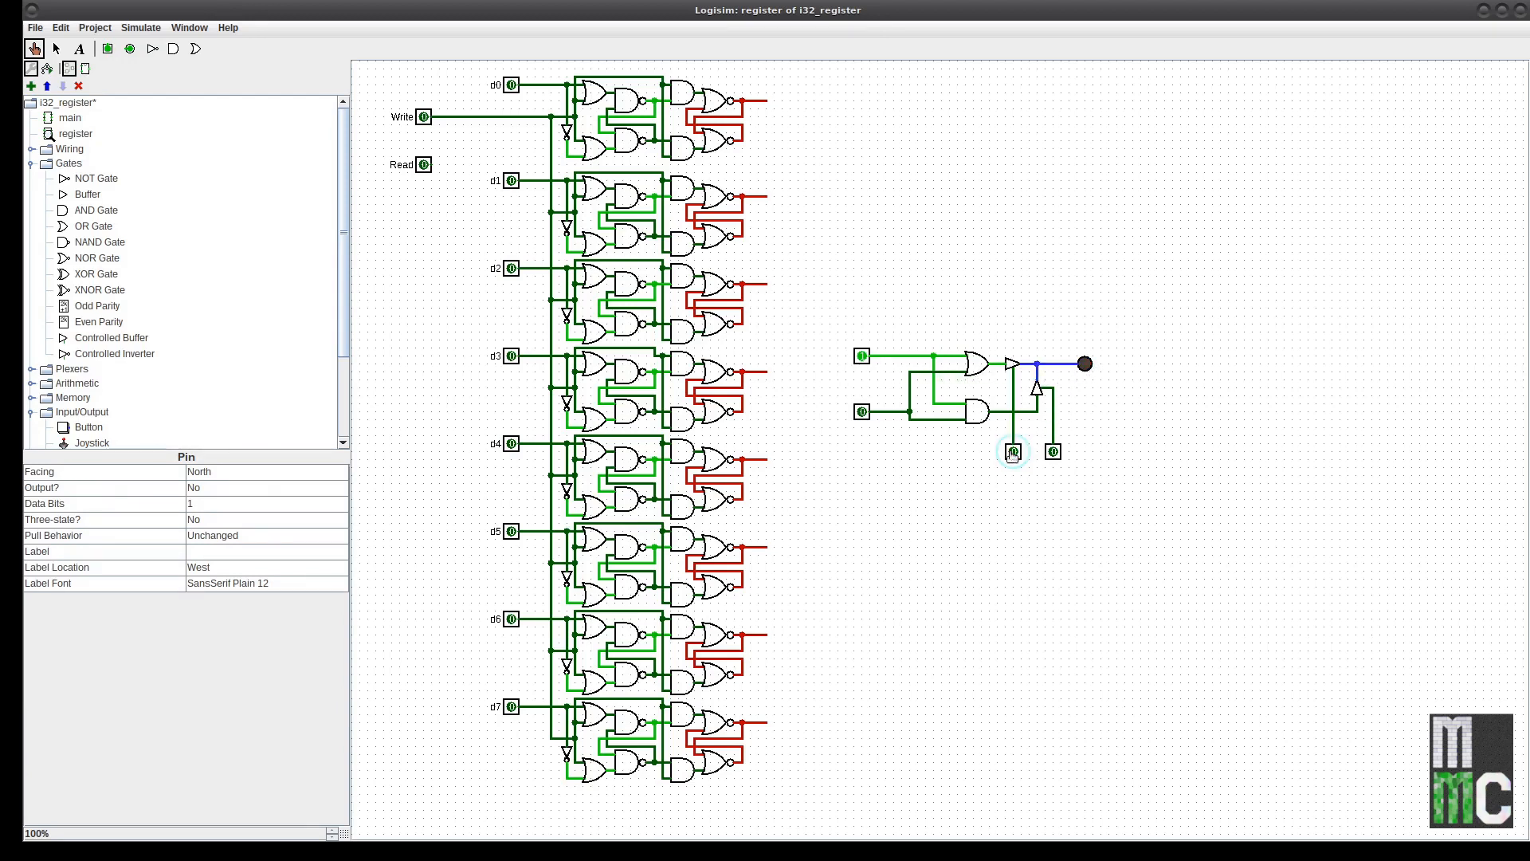
left_click(1054, 453)
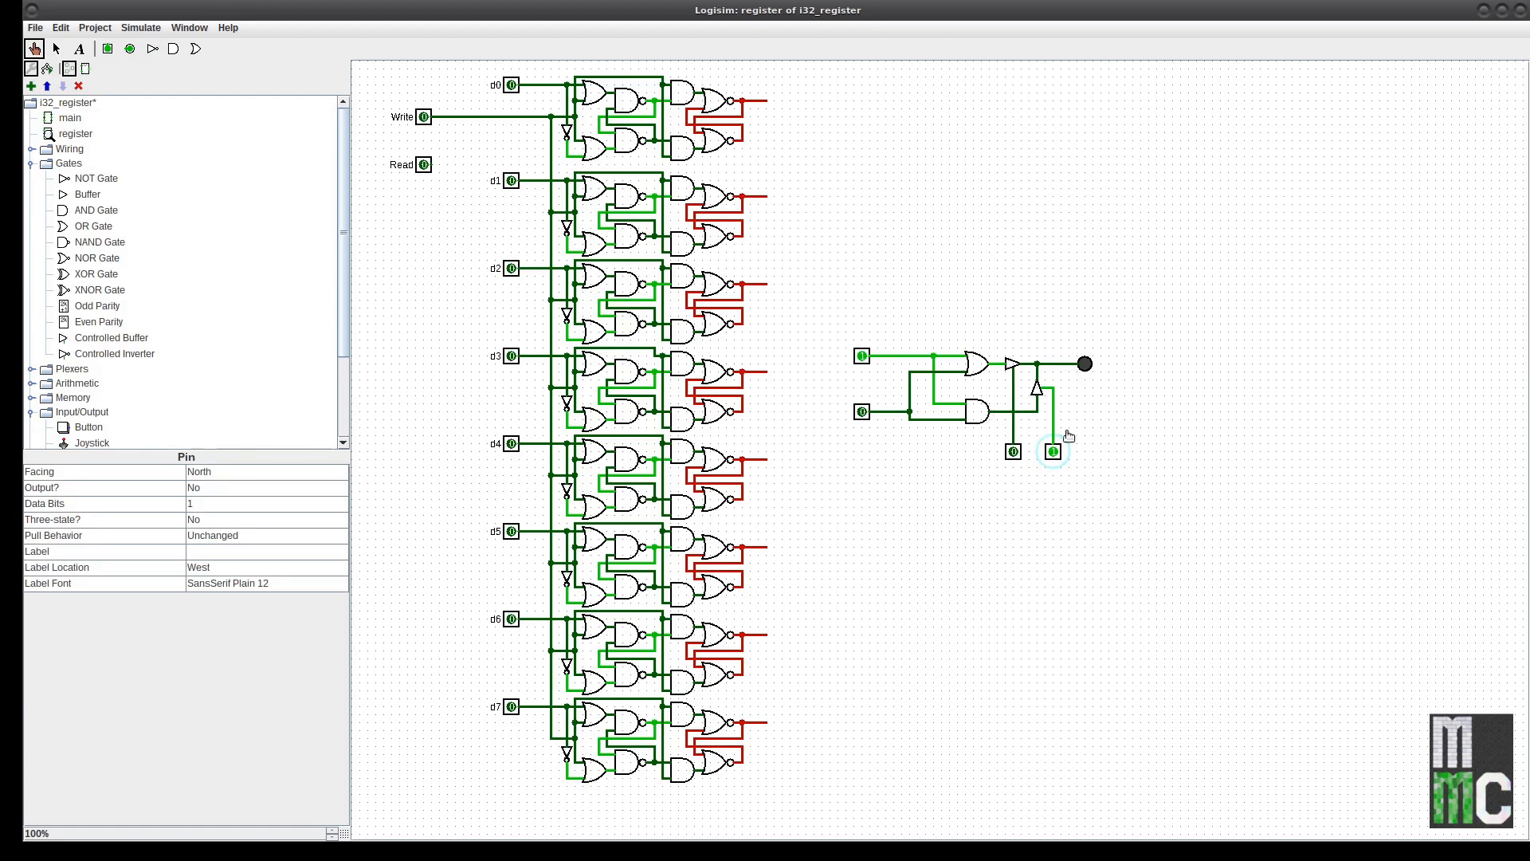
left_click(1013, 452)
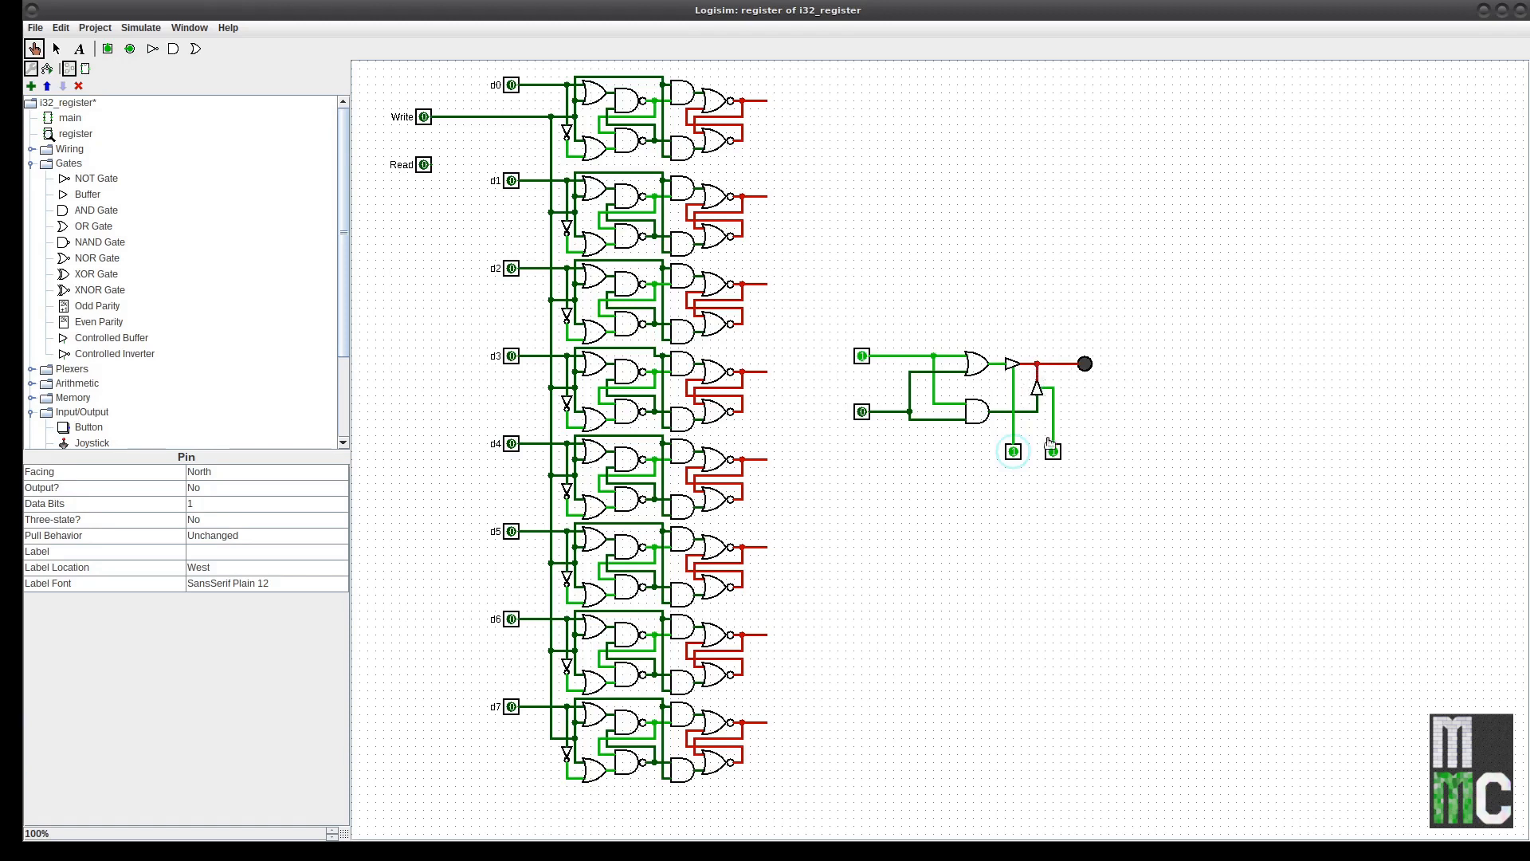
left_click(1013, 452)
left_click(1053, 452)
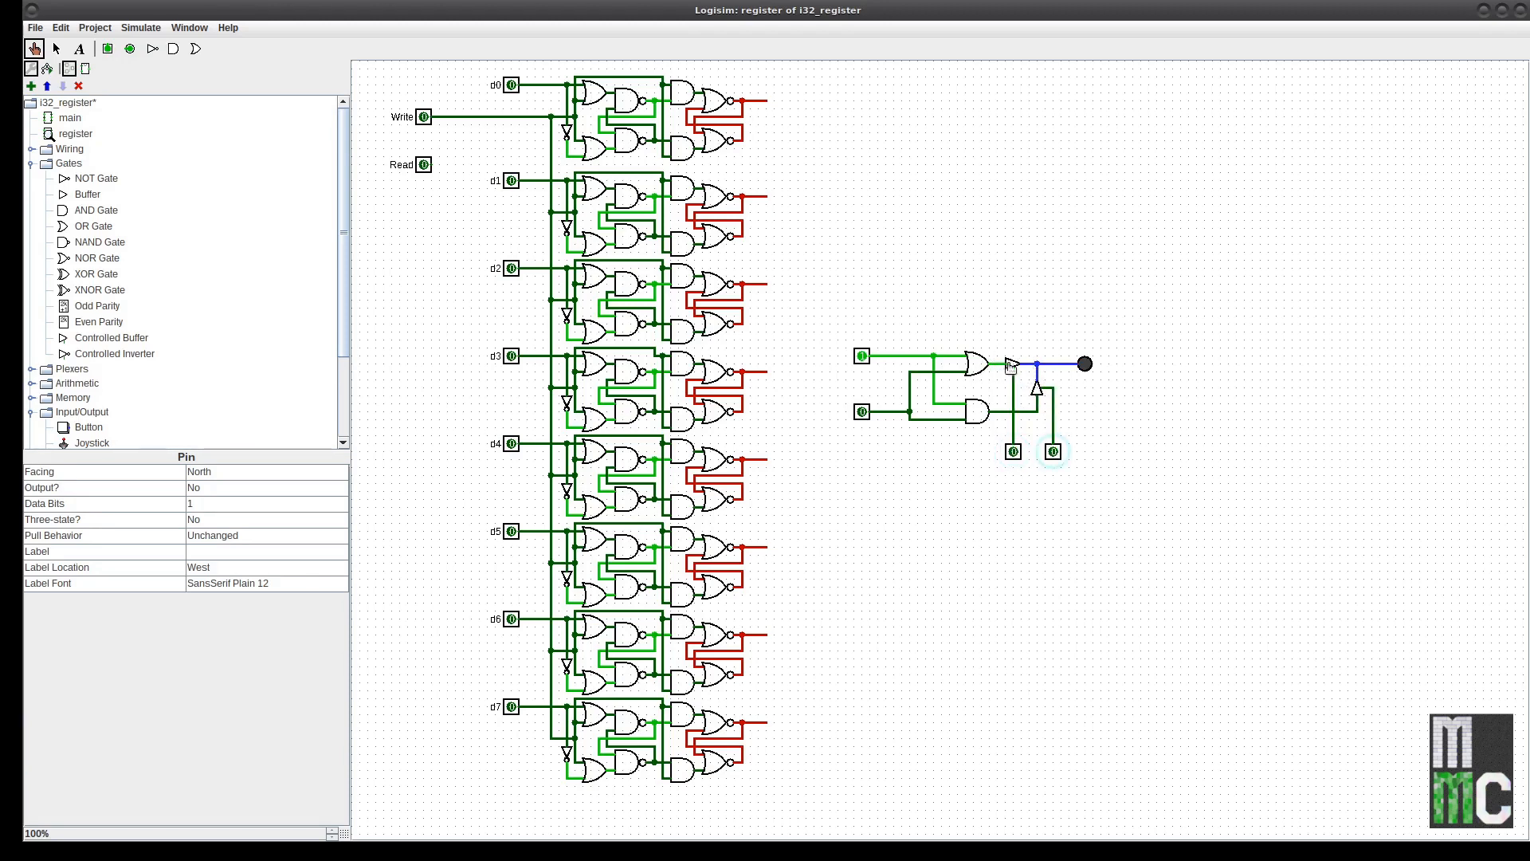
Toggle the OR buffer's control pin, set both gate inputs to 1, and toggle the AND buffer's control pin on and off
left_click(1014, 451)
left_click(1014, 452)
left_click(862, 356)
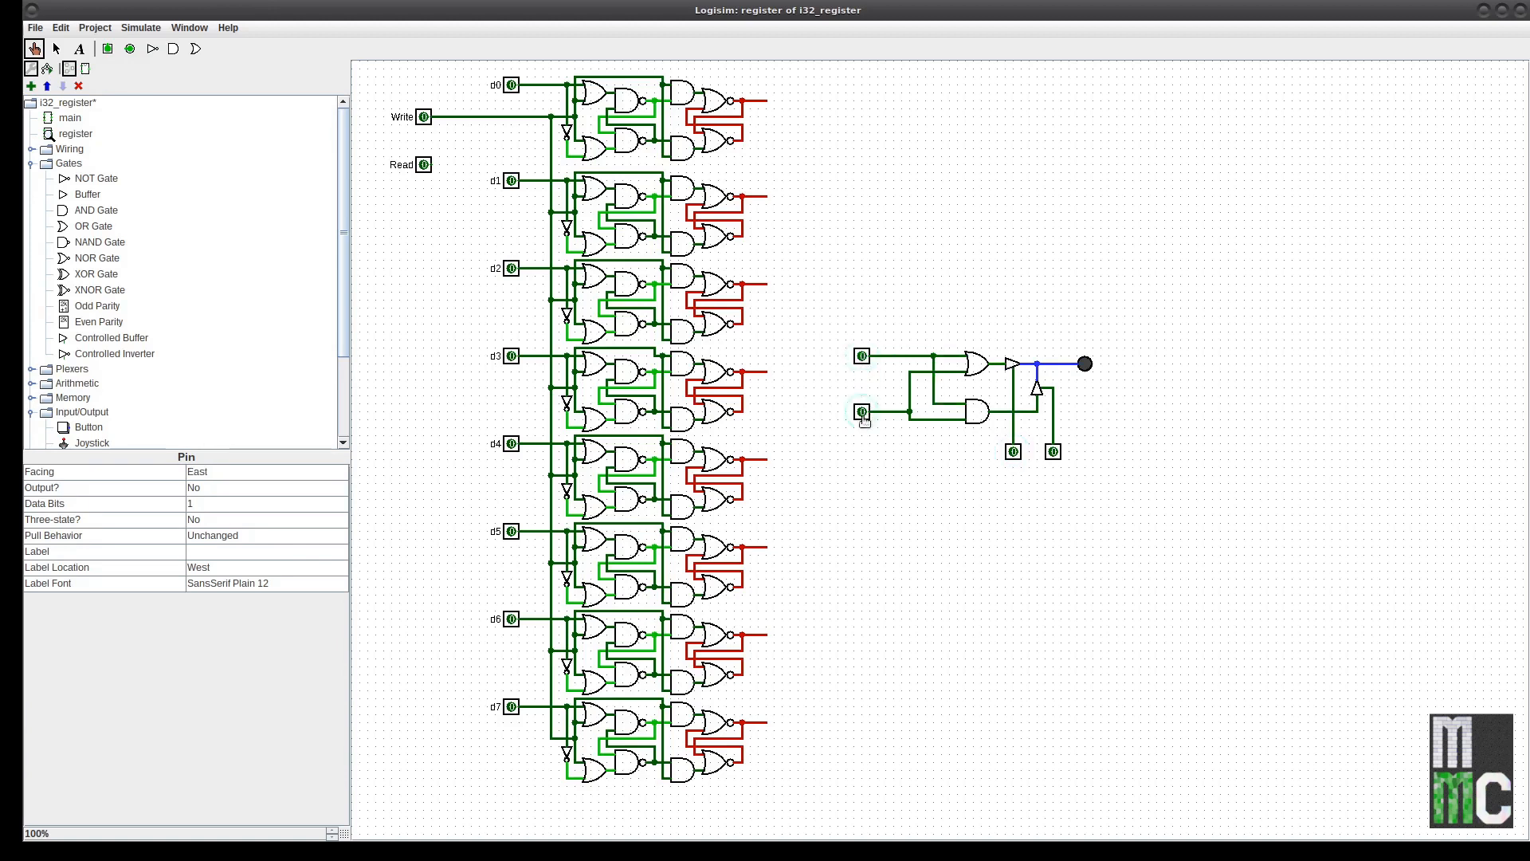
left_click(861, 411)
left_click(861, 356)
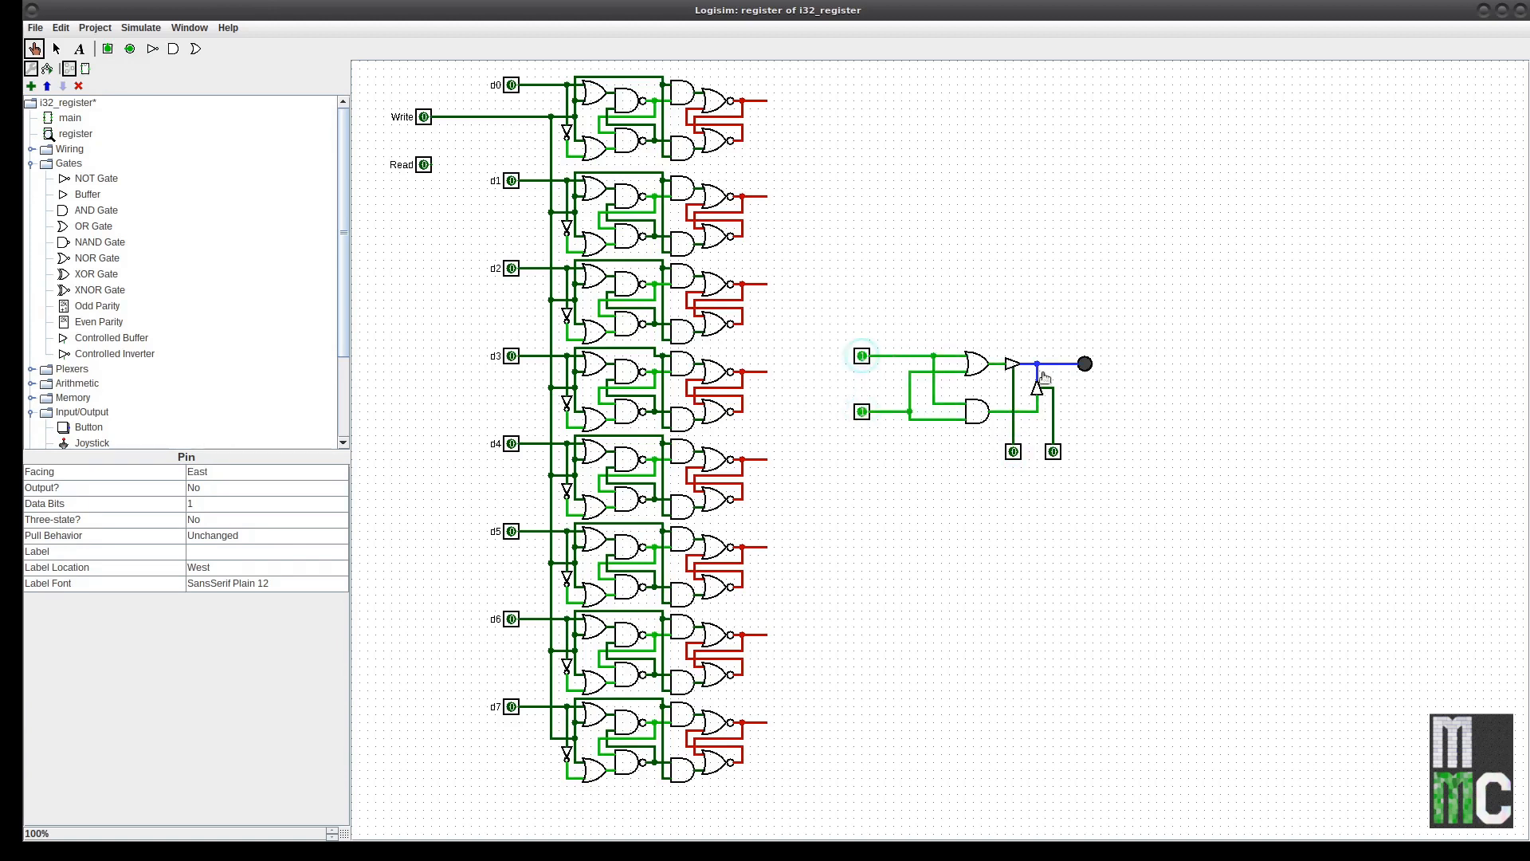
left_click(1053, 452)
left_click(1053, 451)
Delete the entire gate, buffer and LED test circuit beside the register
left_click(55, 49)
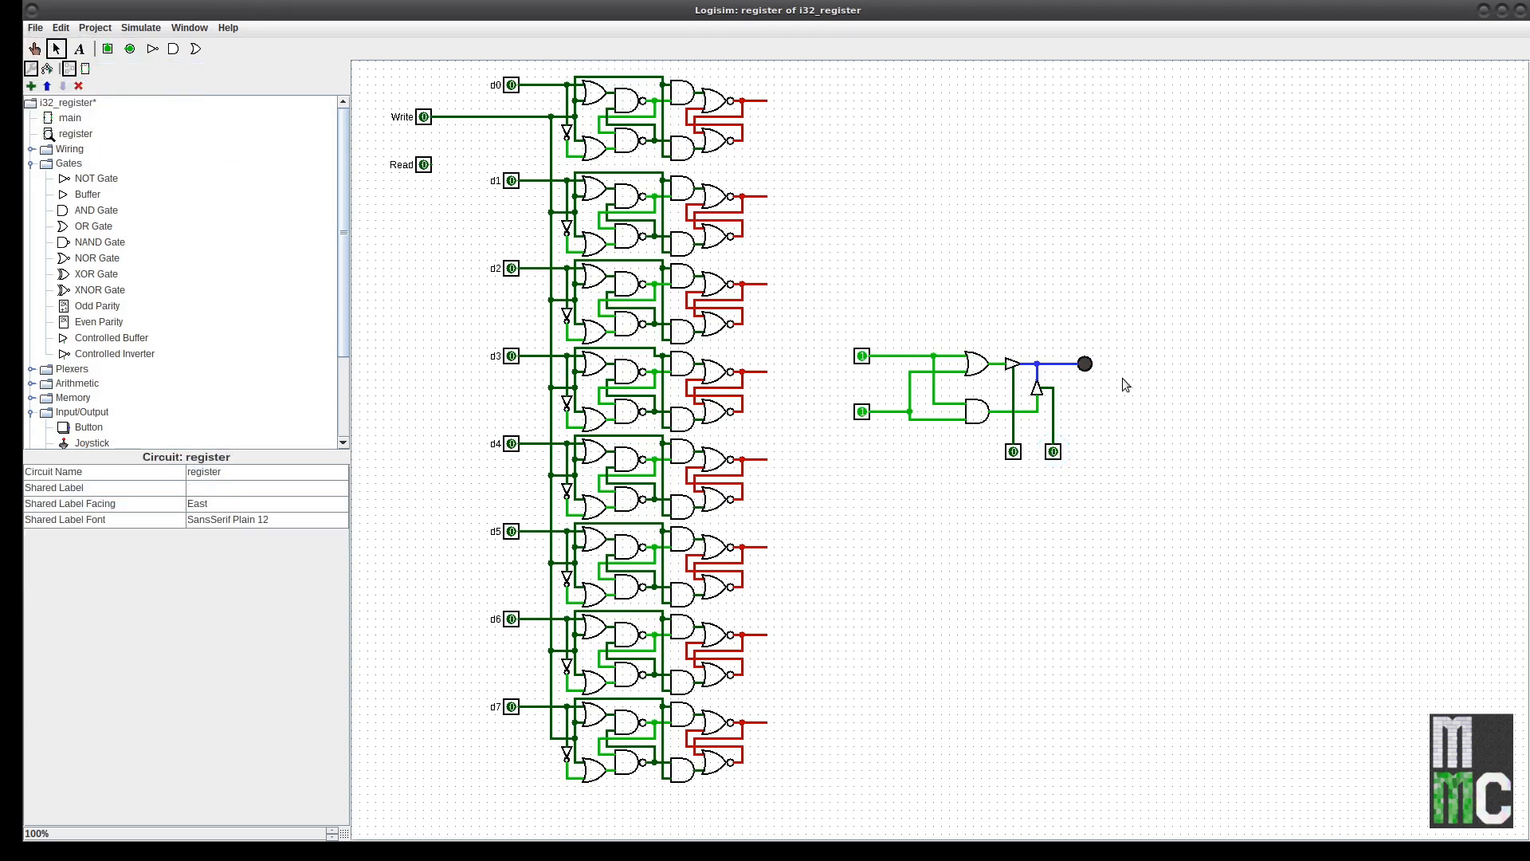
left_click_drag(833, 316, 1232, 489)
key("Delete")
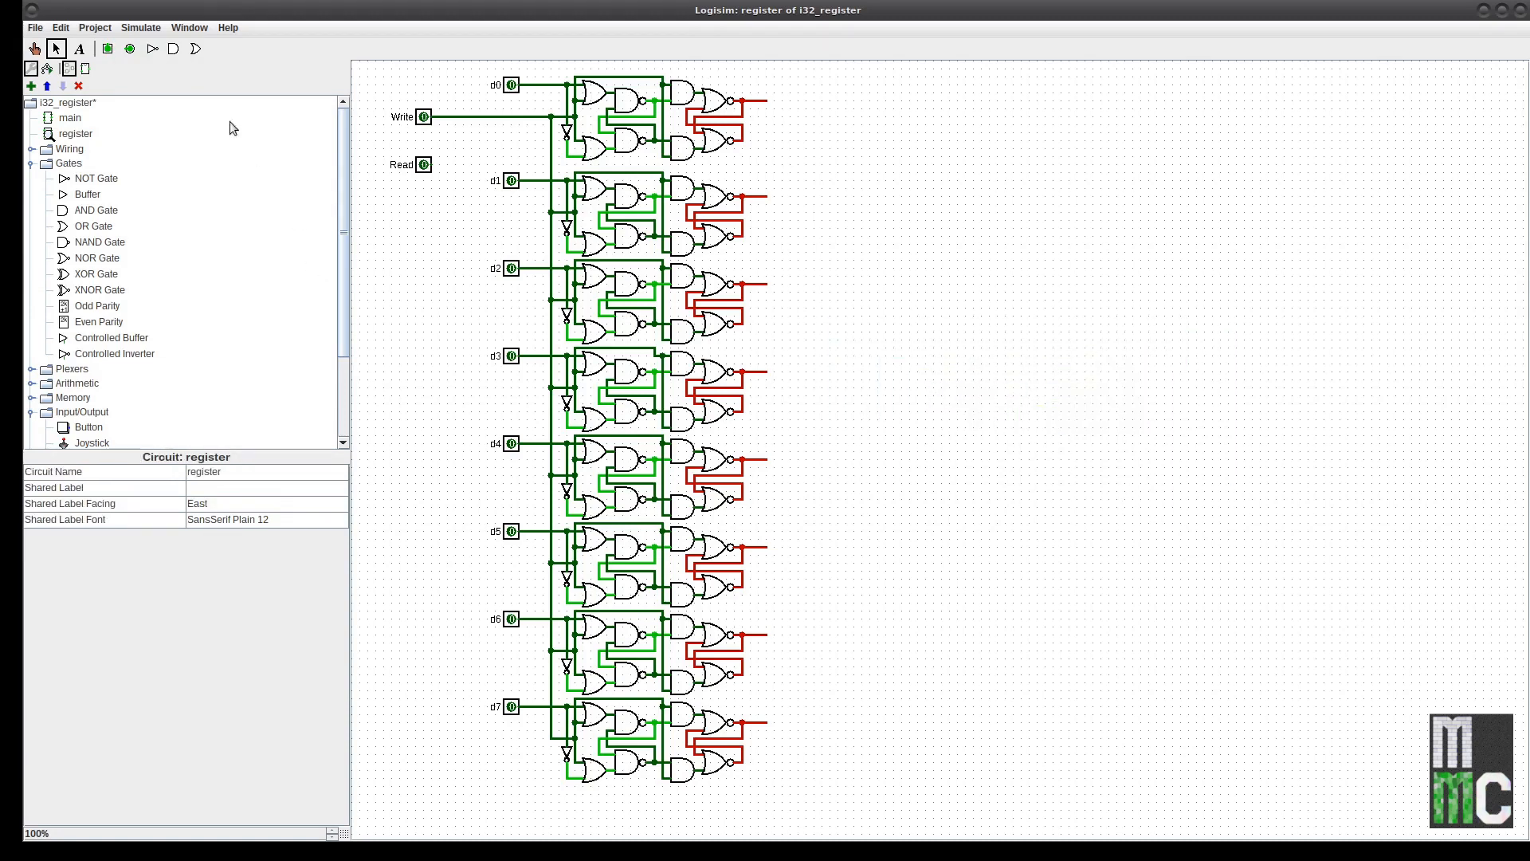
Place an east-facing Controlled Buffer at the end of the d0 flip-flop's output wire
left_click(95, 341)
left_click(198, 475)
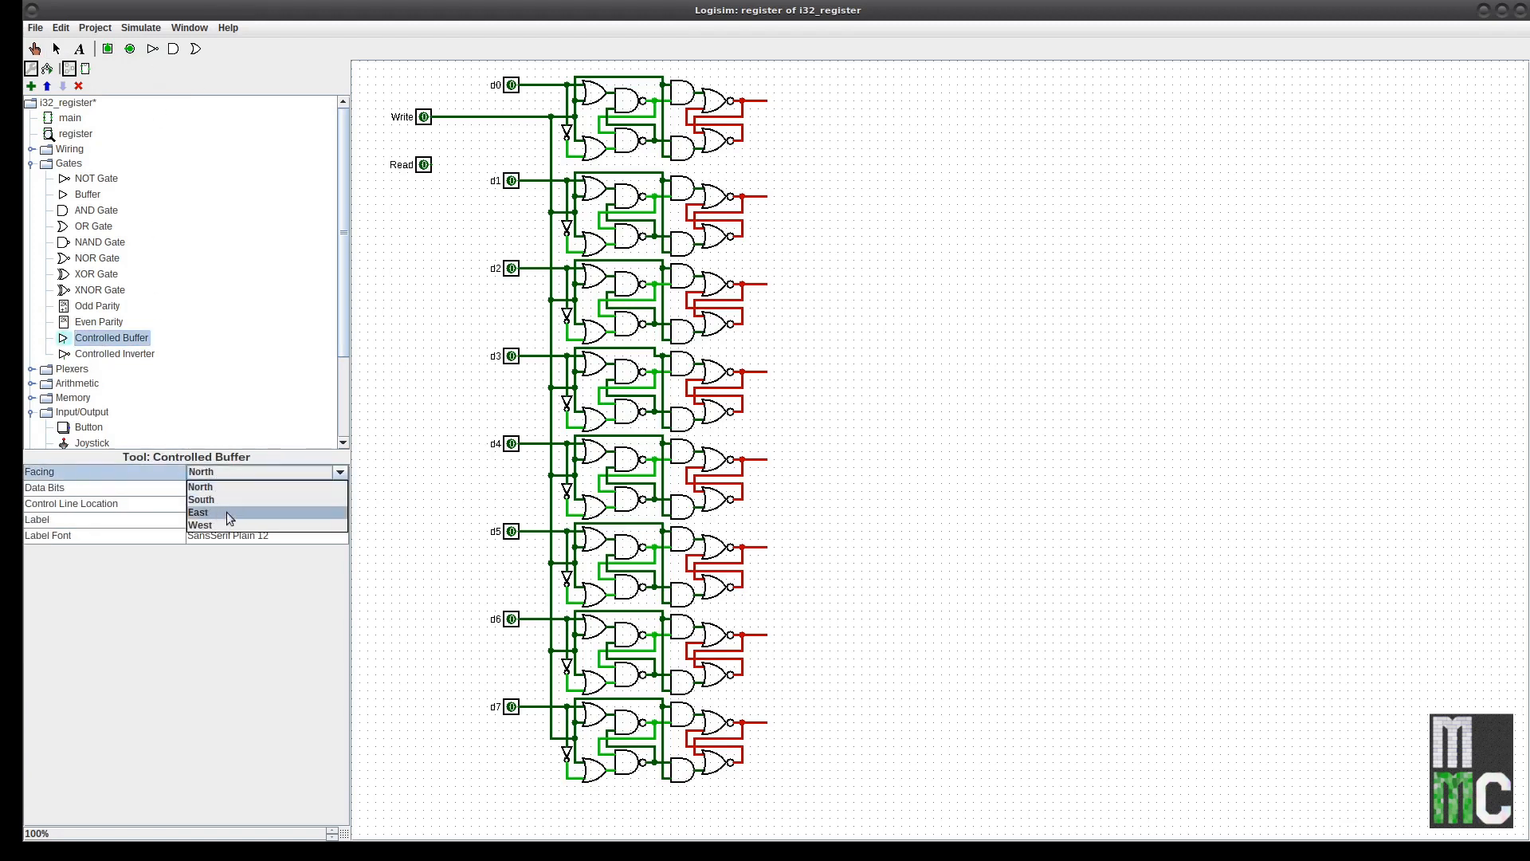
left_click(226, 512)
left_click(778, 101)
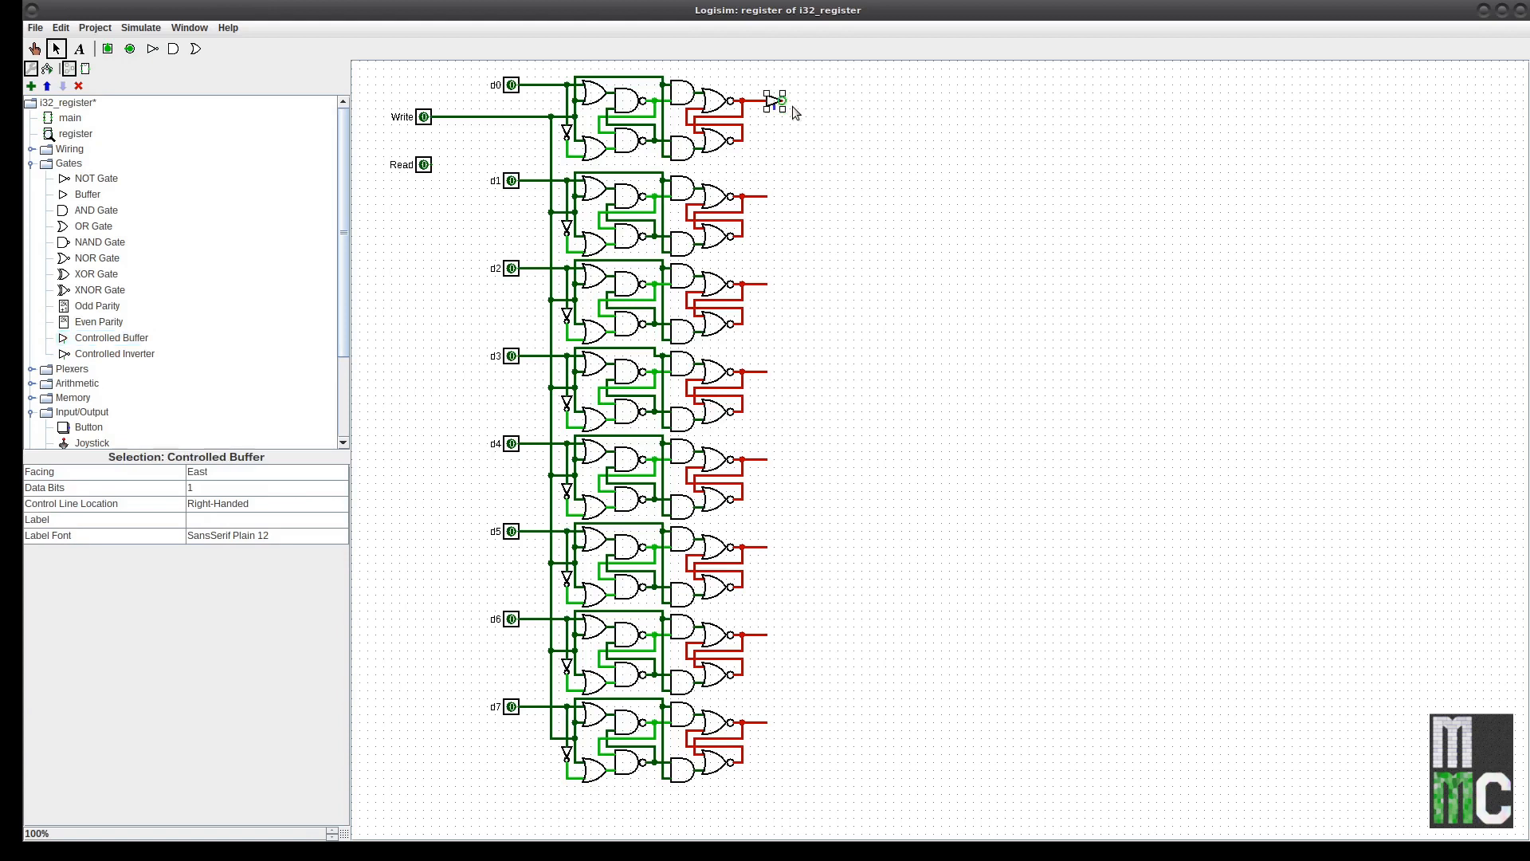
Duplicate the d0 controlled buffer repeatedly and place the copies beside the outputs of flip-flops d1 to d7
left_click_drag(815, 141, 758, 82)
left_click(771, 102)
key("ctrl+d")
key("ctrl+d")
left_click_drag(783, 207, 775, 382)
left_click_drag(814, 401, 777, 466)
key("ctrl+d")
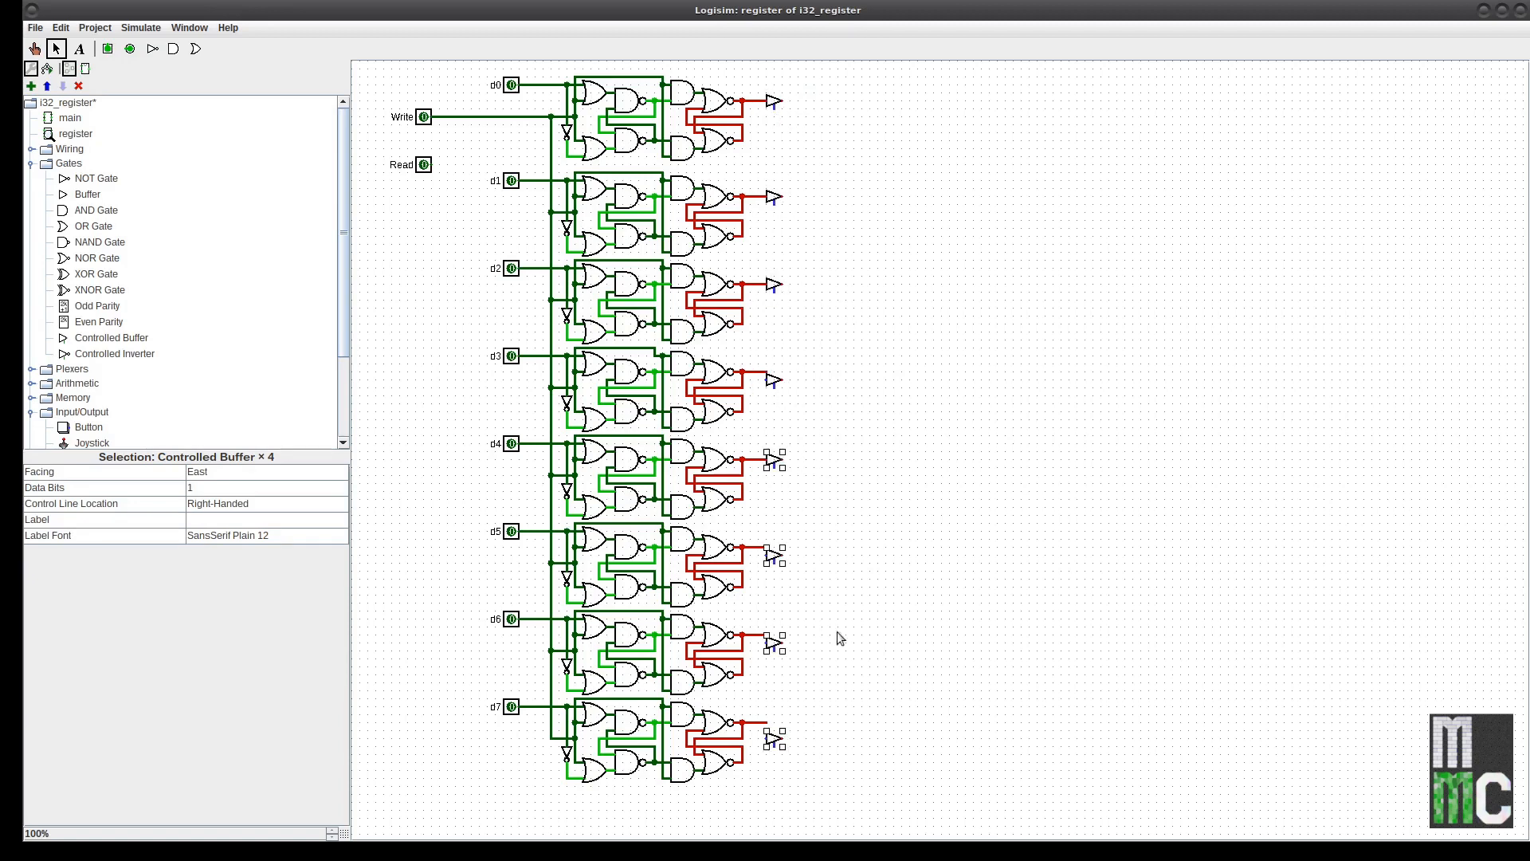
Align the controlled buffers of d7, d6, d5 and d3 with their flip-flop output wires
left_click(835, 640)
left_click_drag(769, 738, 769, 722)
left_click_drag(769, 642, 770, 634)
left_click_drag(773, 554, 773, 546)
left_click(960, 566)
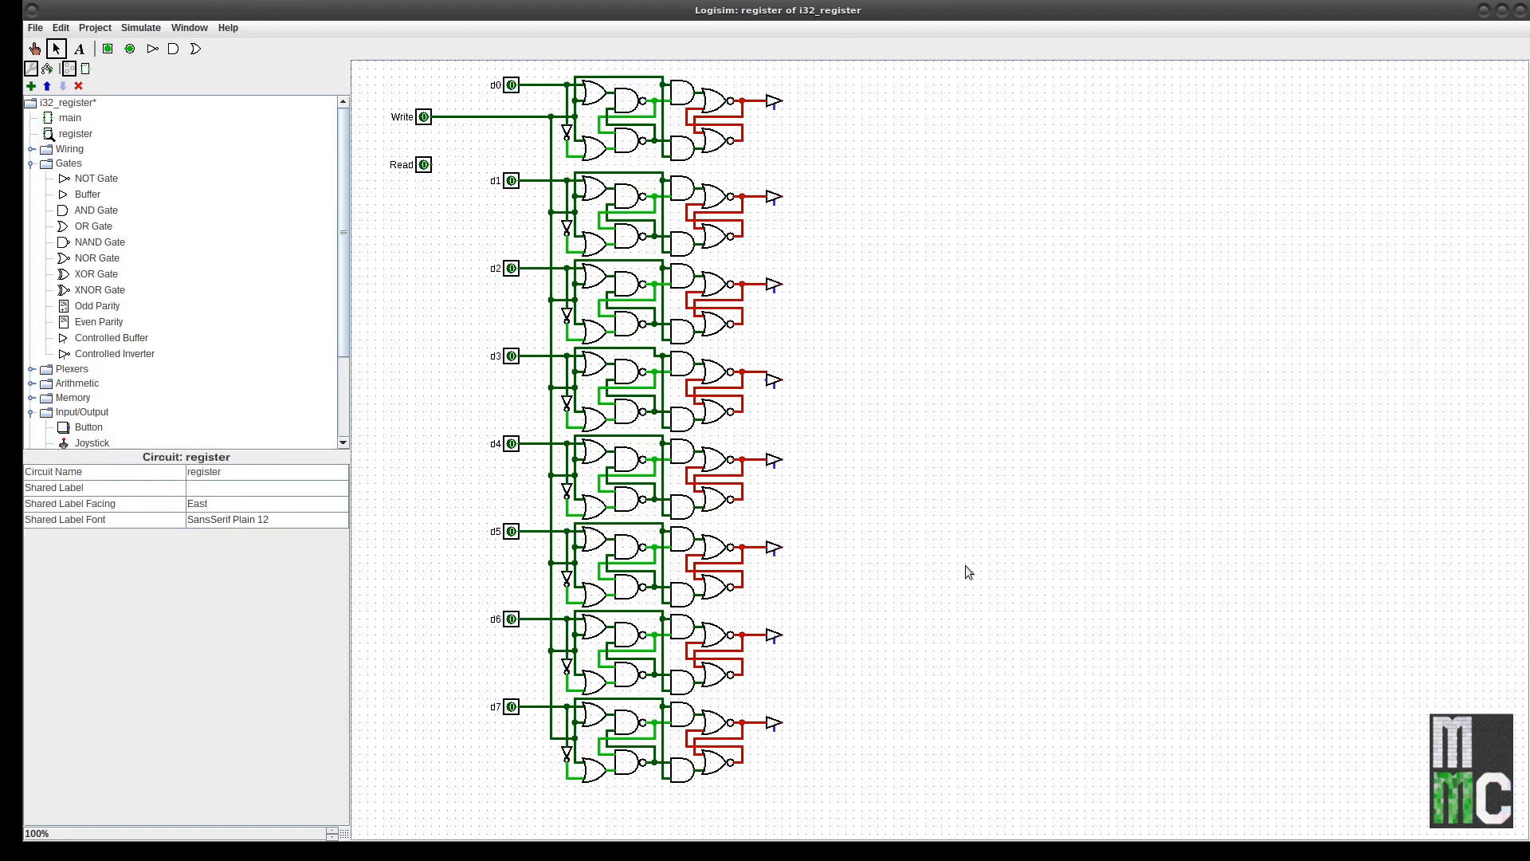
left_click_drag(844, 404, 772, 373)
left_click(956, 391)
Wire the Read input to the control inputs of all eight output buffers through a shared vertical line
left_click_drag(432, 169, 759, 167)
left_click_drag(772, 104, 772, 741)
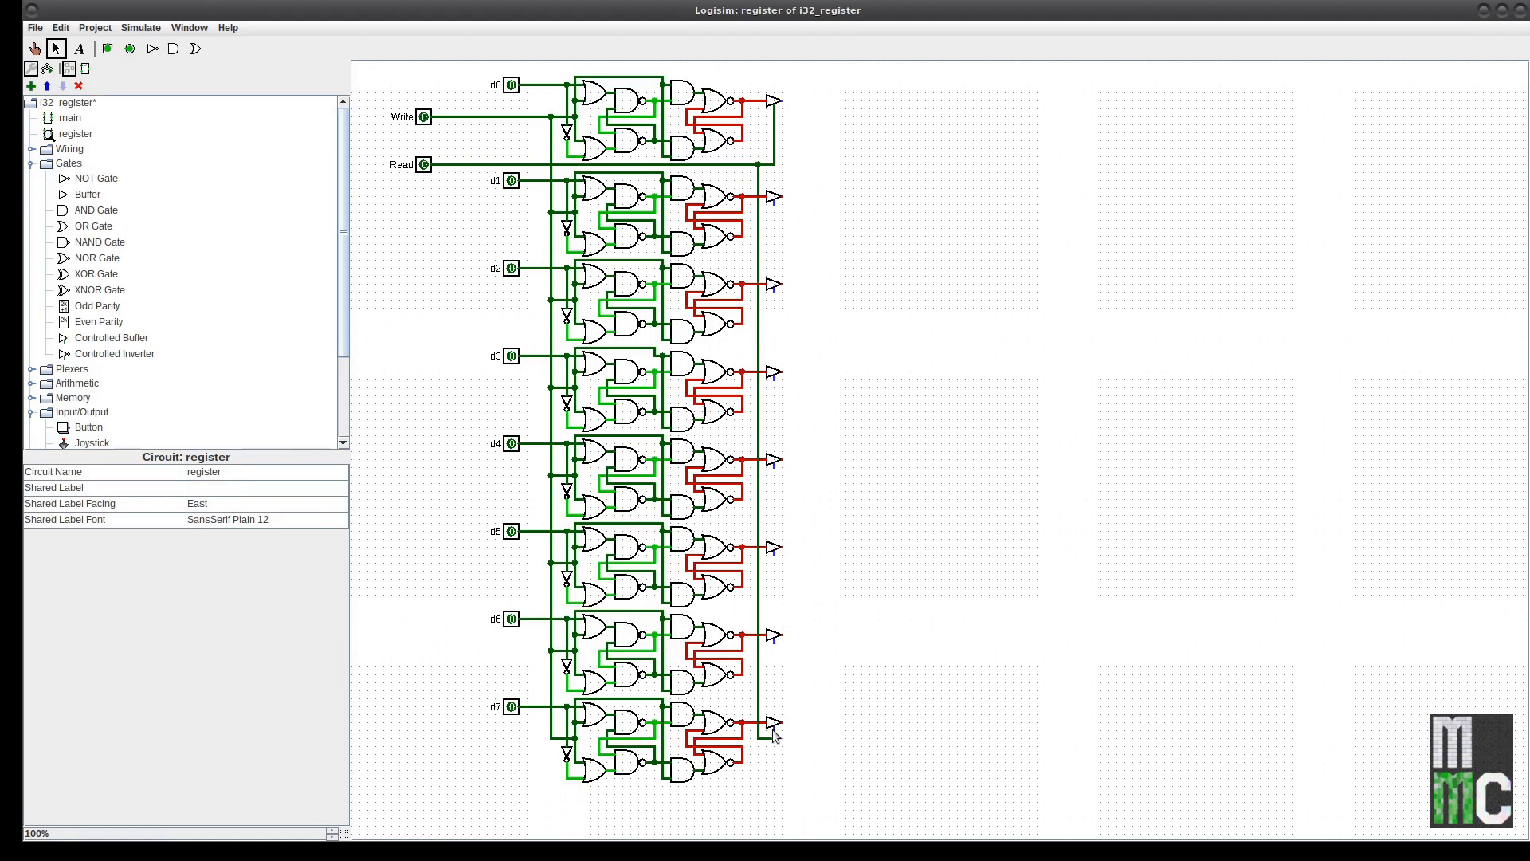
mouse_move(773, 643)
left_mouse_down()
mouse_move(773, 657)
mouse_move(759, 650)
left_mouse_up()
Toggle the Read input on and off to check that its signal reaches every buffer's control input
left_click(35, 50)
left_click(424, 164)
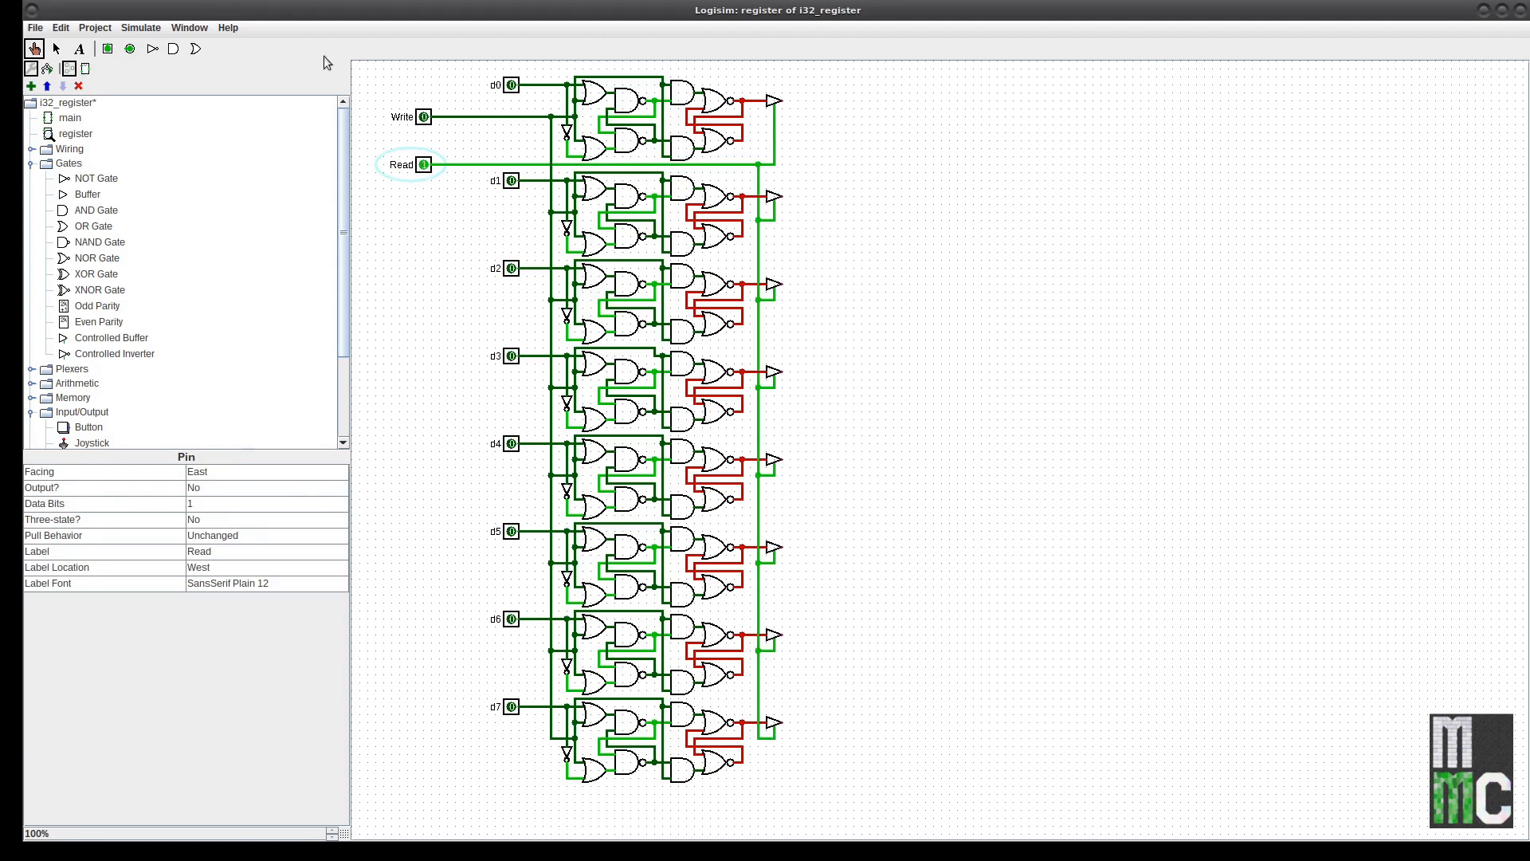
left_click(425, 166)
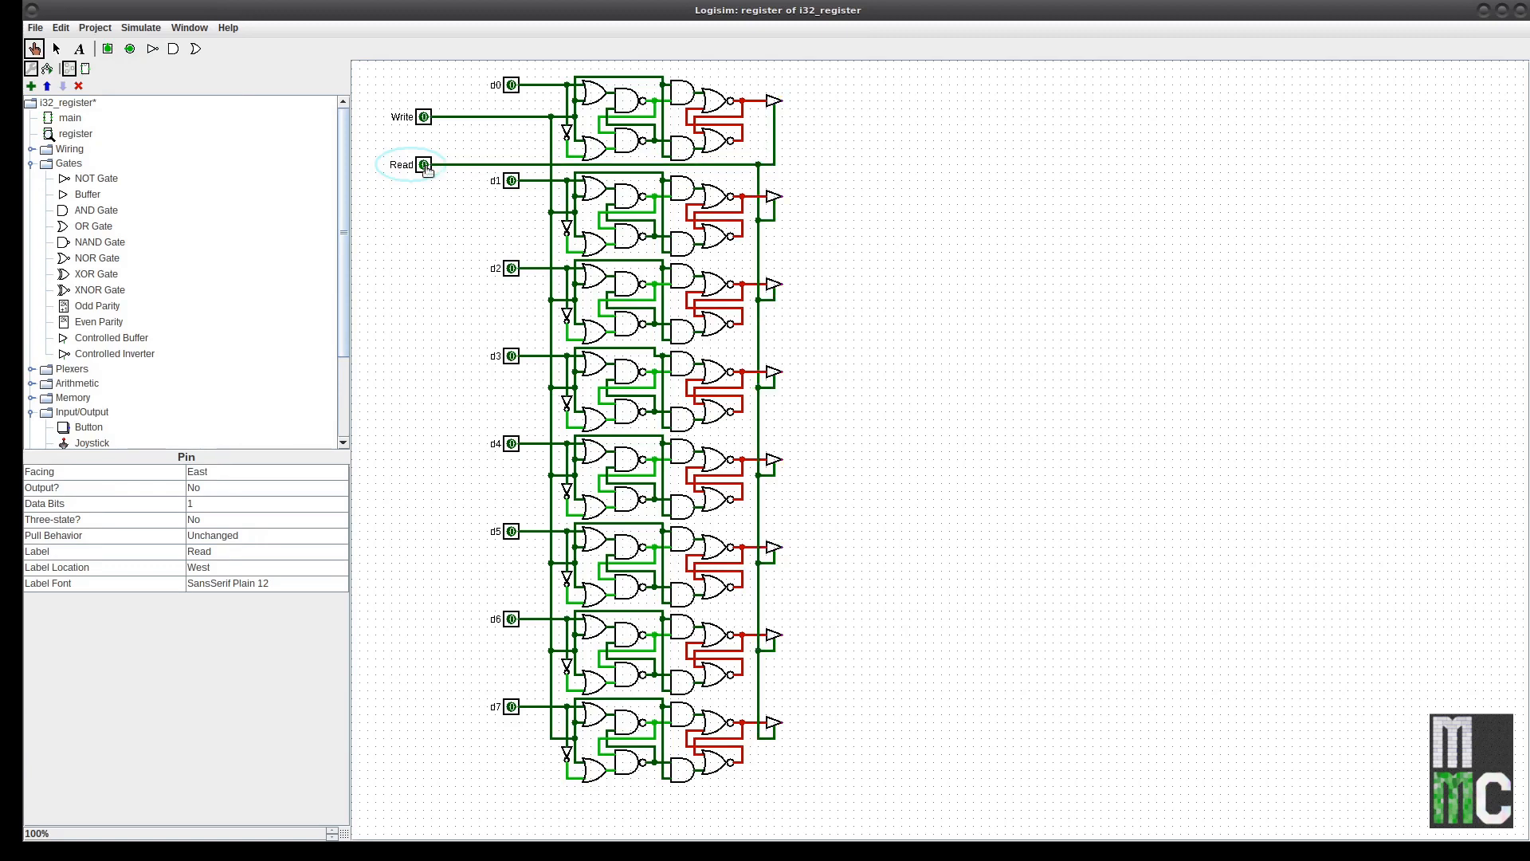
Draw short output wires from the controlled buffers of d0 to d7
left_click(56, 48)
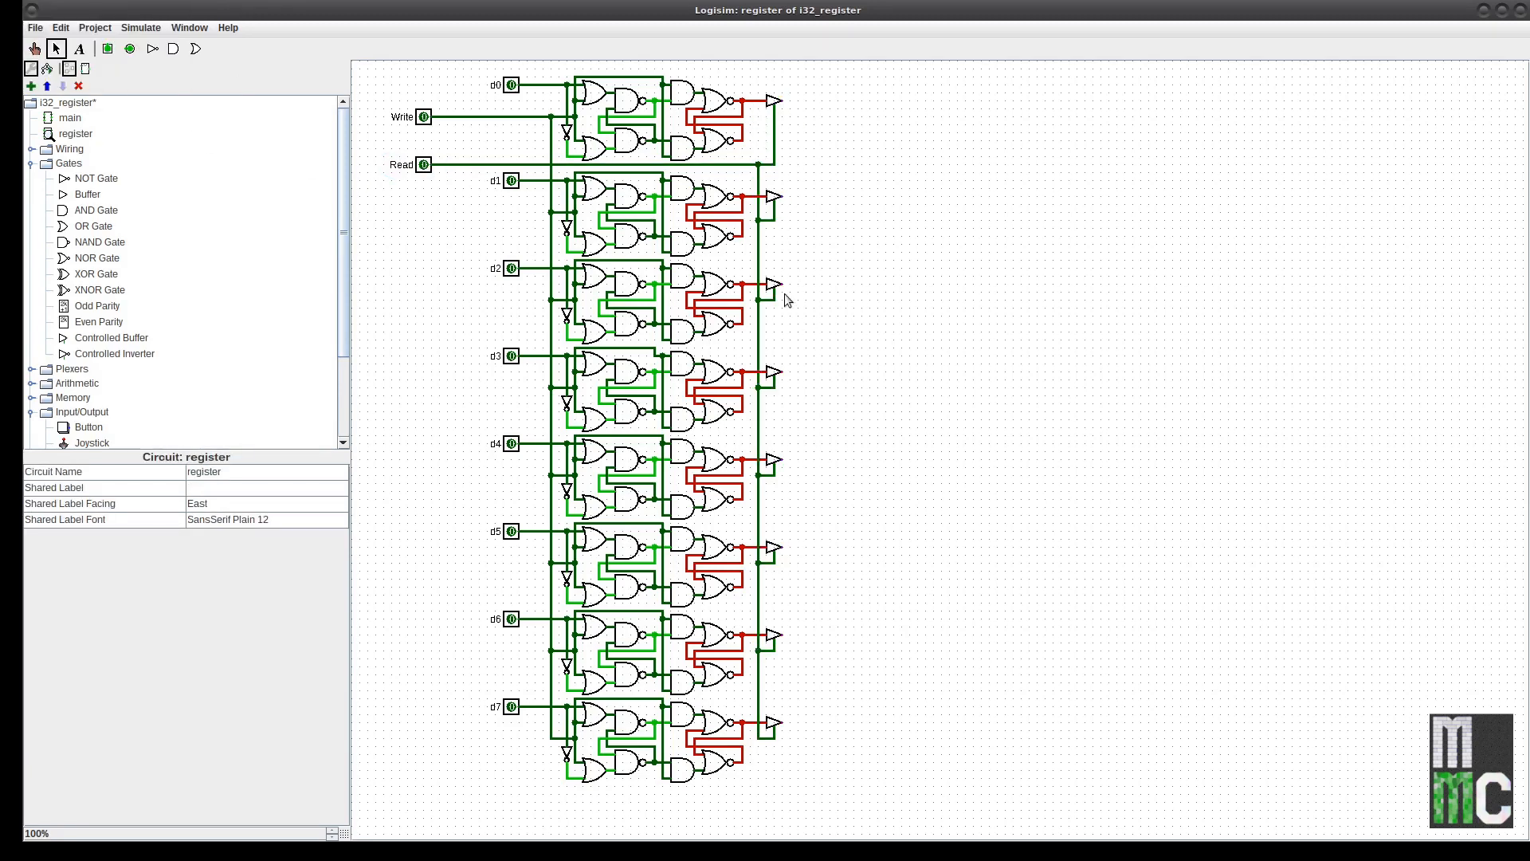
left_click_drag(781, 100, 797, 101)
left_click_drag(782, 196, 797, 197)
left_click_drag(781, 284, 798, 285)
left_click_drag(780, 375, 804, 373)
key("ctrl+z")
left_click_drag(782, 459, 797, 459)
left_click_drag(782, 547, 797, 547)
left_click_drag(781, 634, 797, 636)
left_click_drag(782, 722, 797, 723)
Turn on data inputs d0, d1, d6 and d7, and pulse the Write input to store the pattern
left_click(35, 49)
left_click(512, 85)
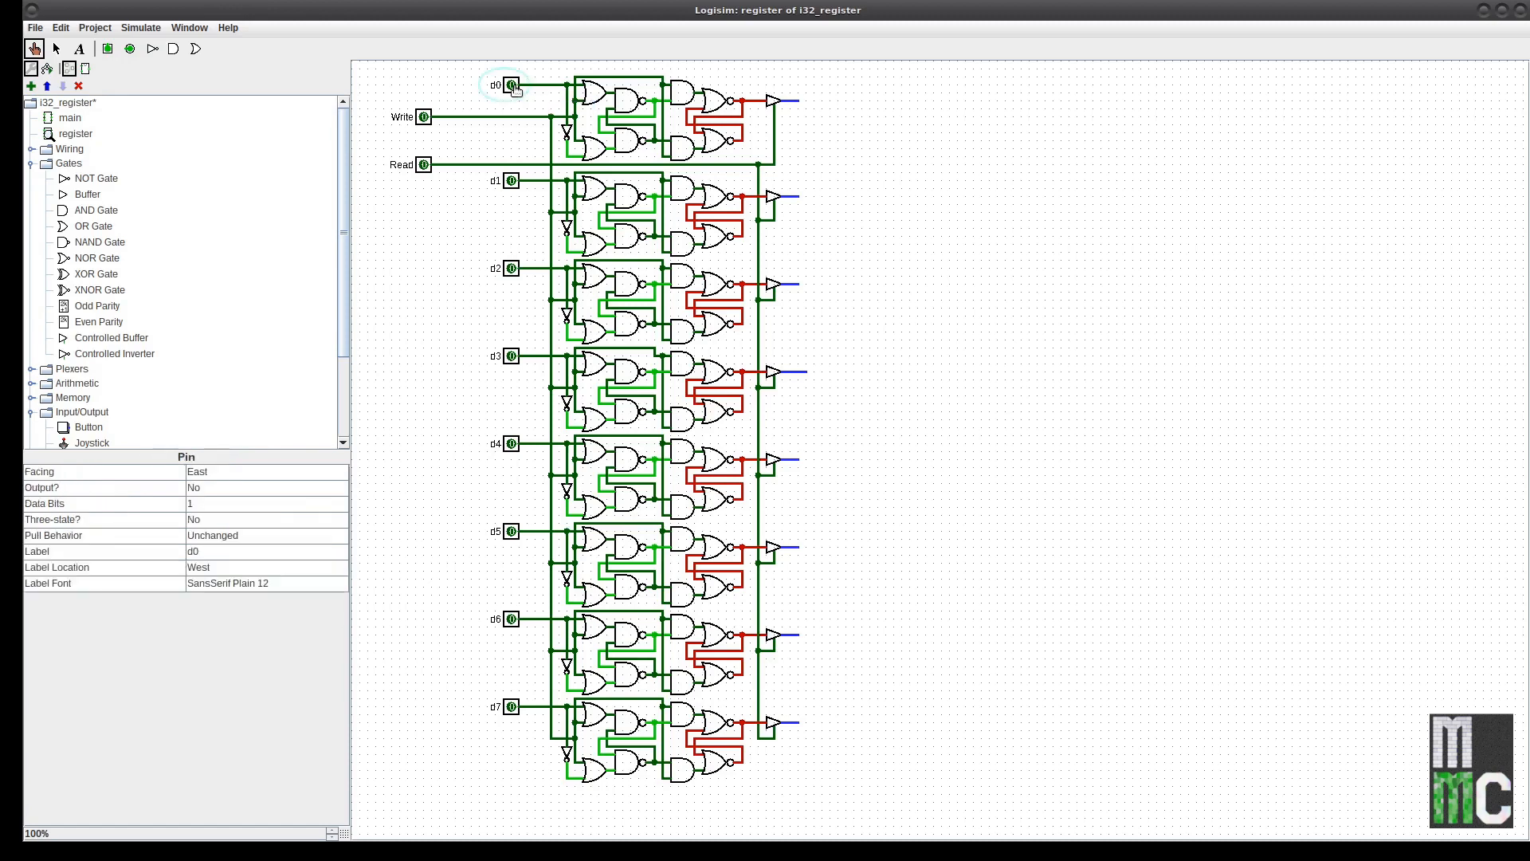
left_click(512, 181)
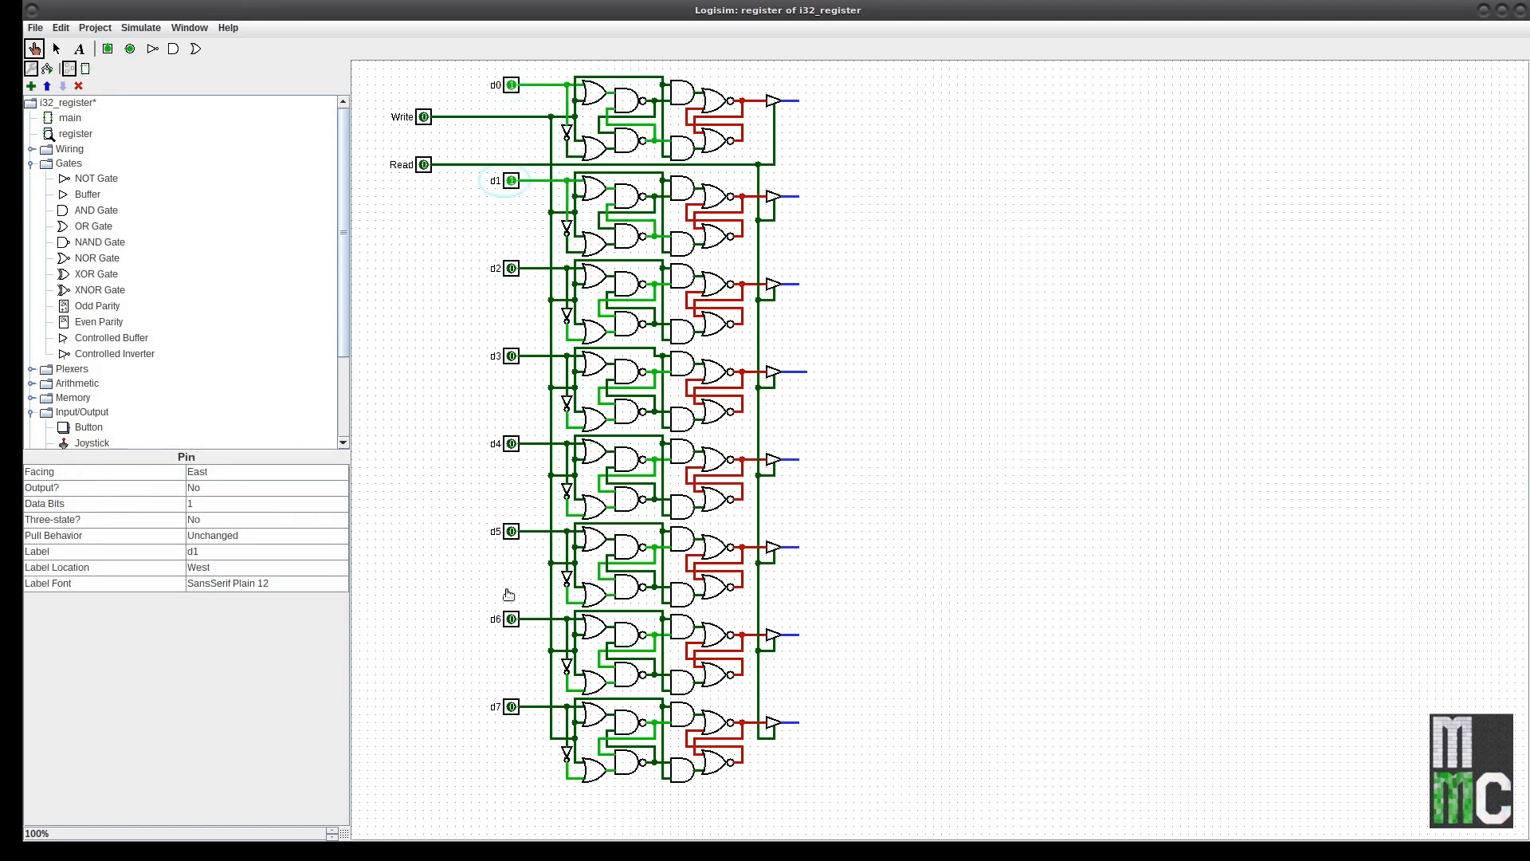
left_click(513, 706)
left_click(512, 619)
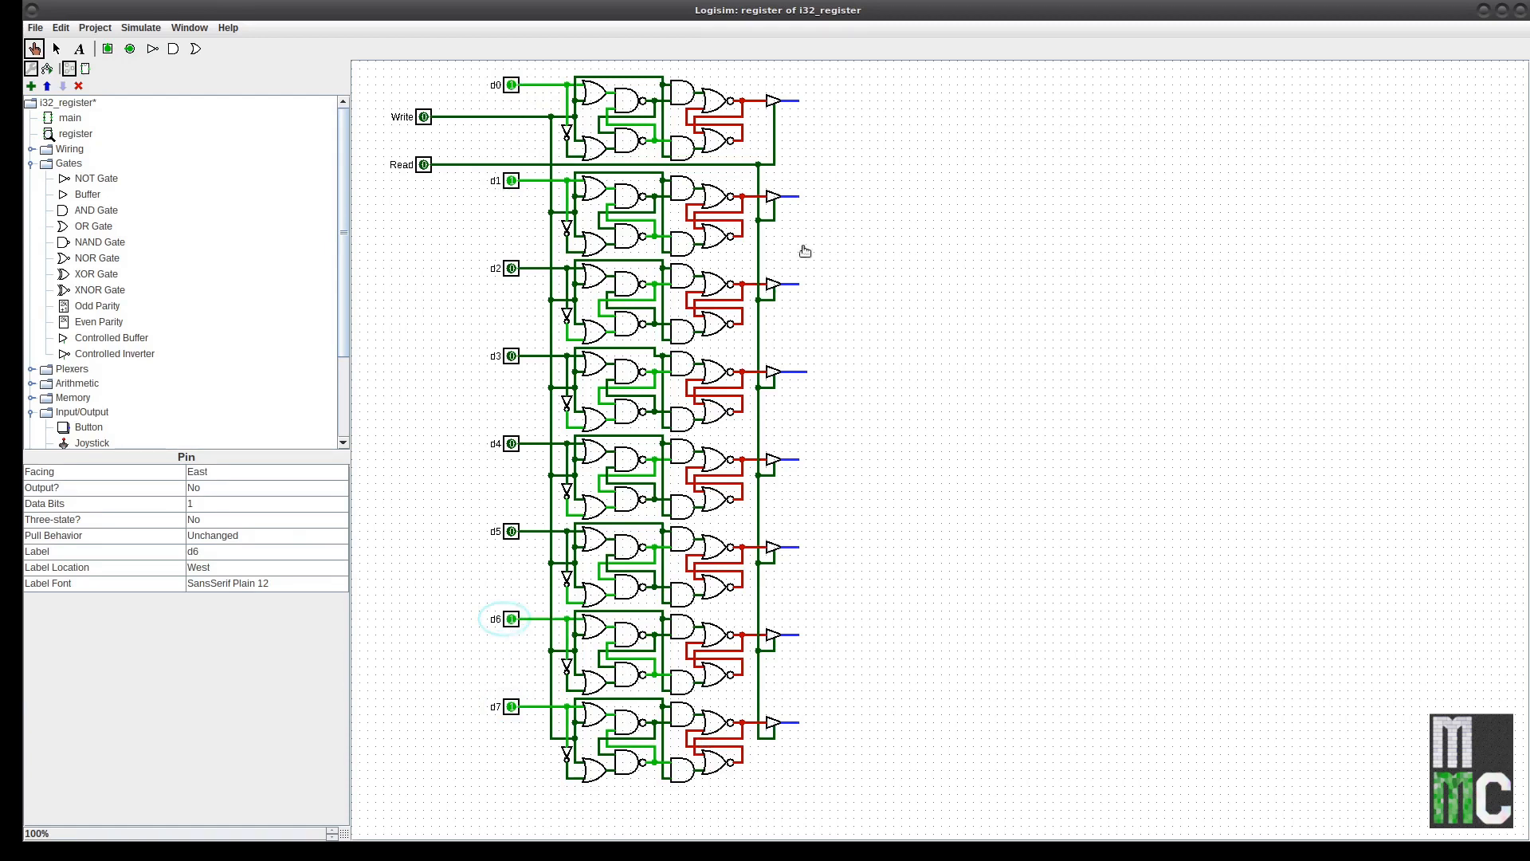
left_click(425, 117)
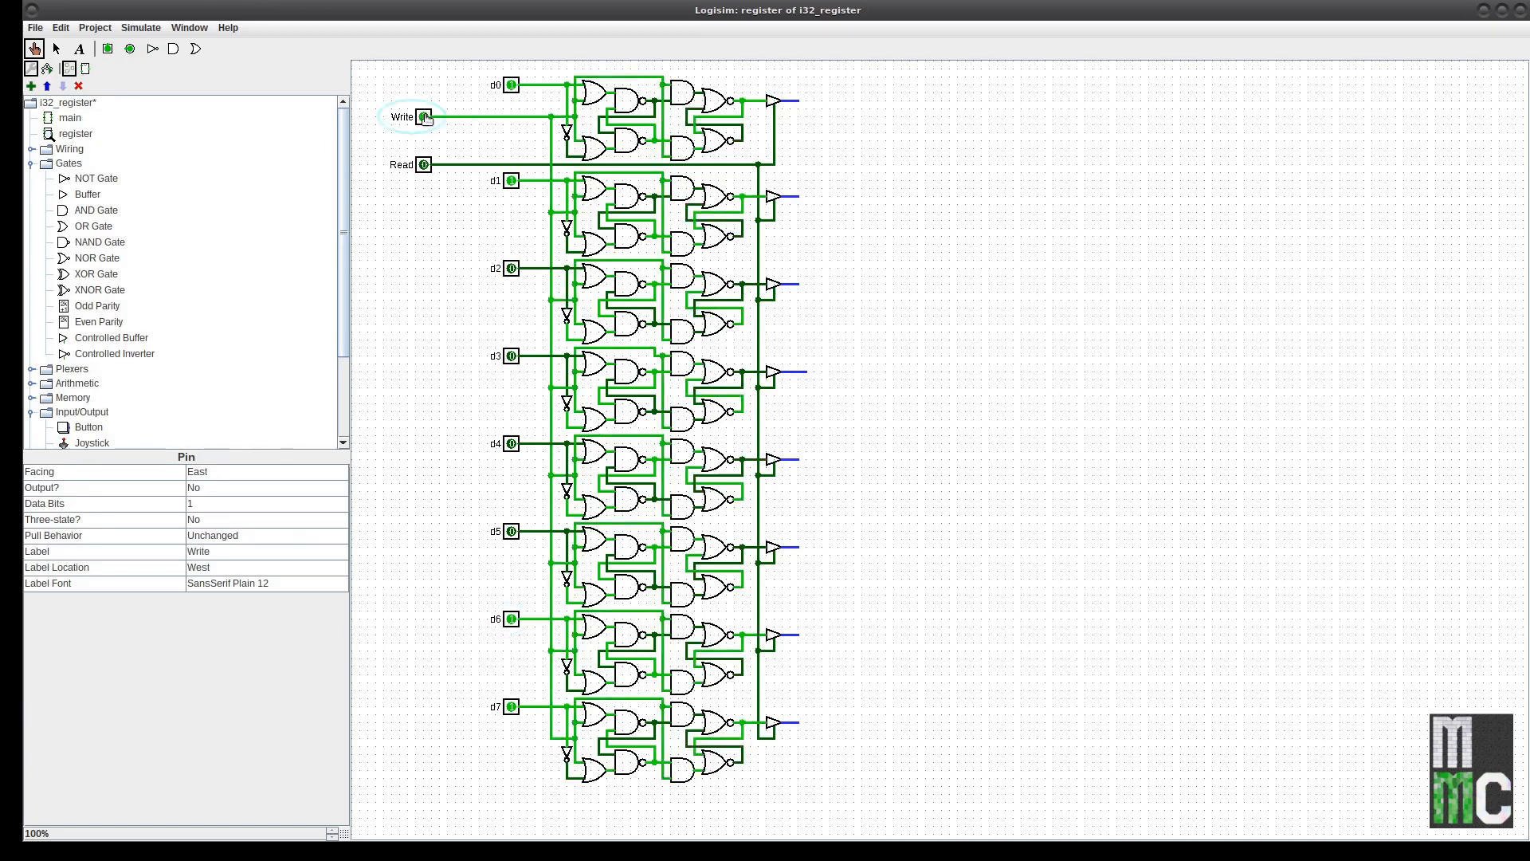
left_click(425, 117)
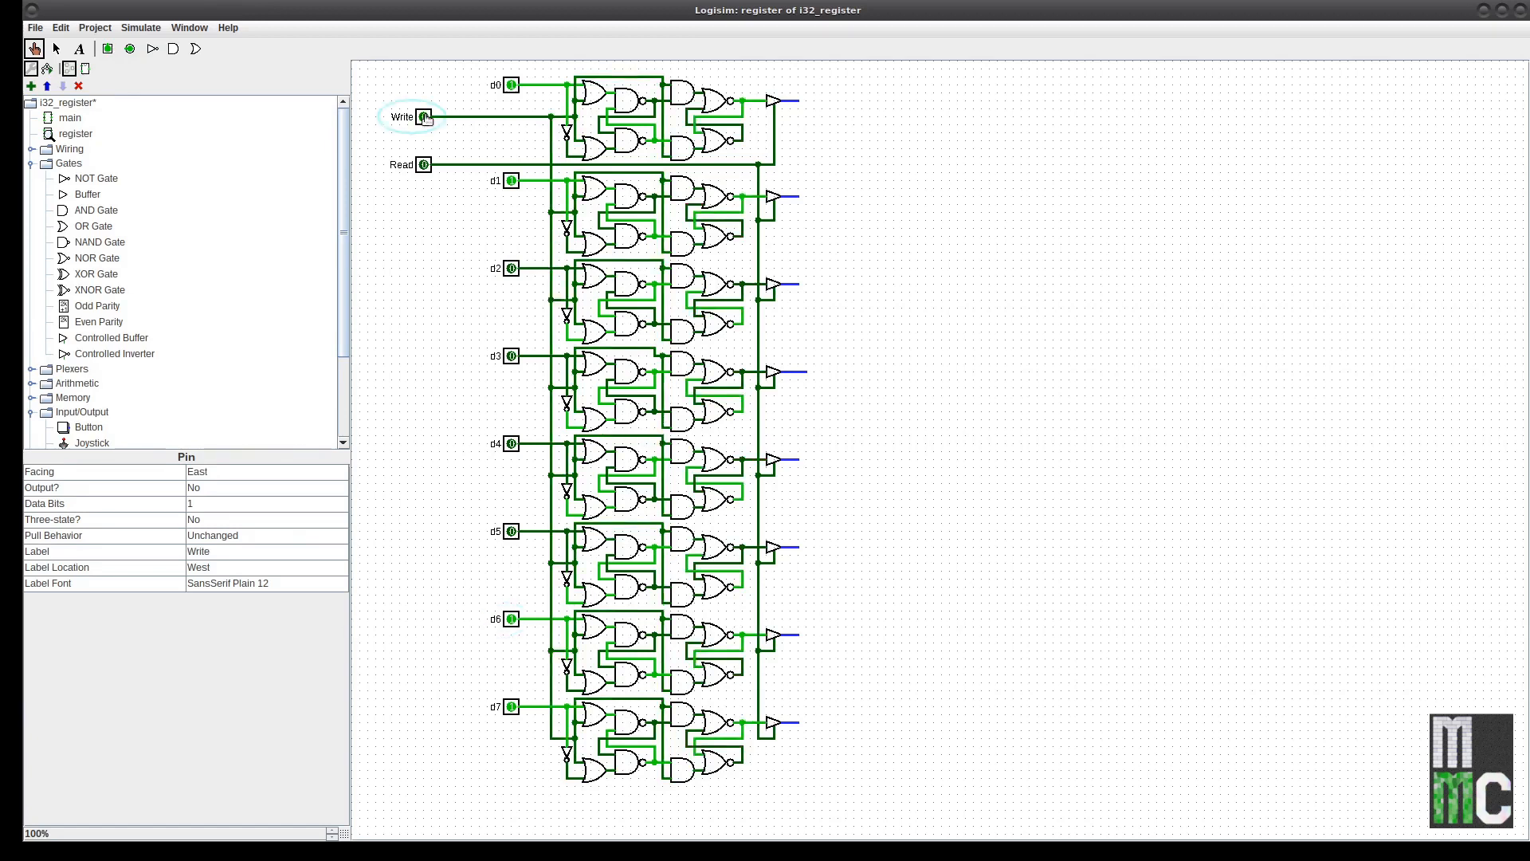
Turn off d0, and switch Read on and off to check the stored pattern on the outputs
left_click(513, 86)
left_click(423, 165)
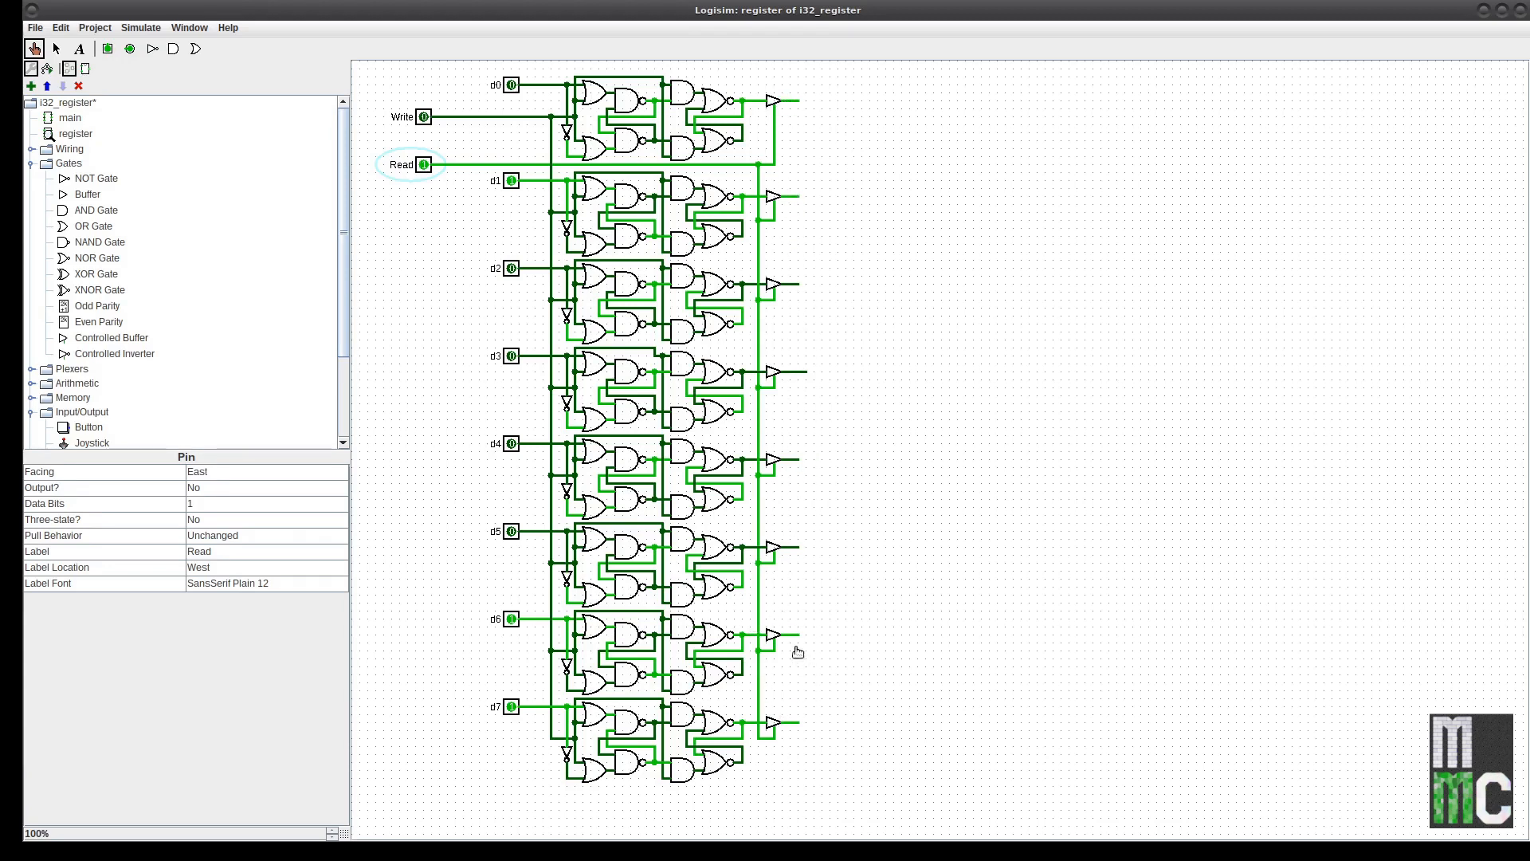
left_click(424, 165)
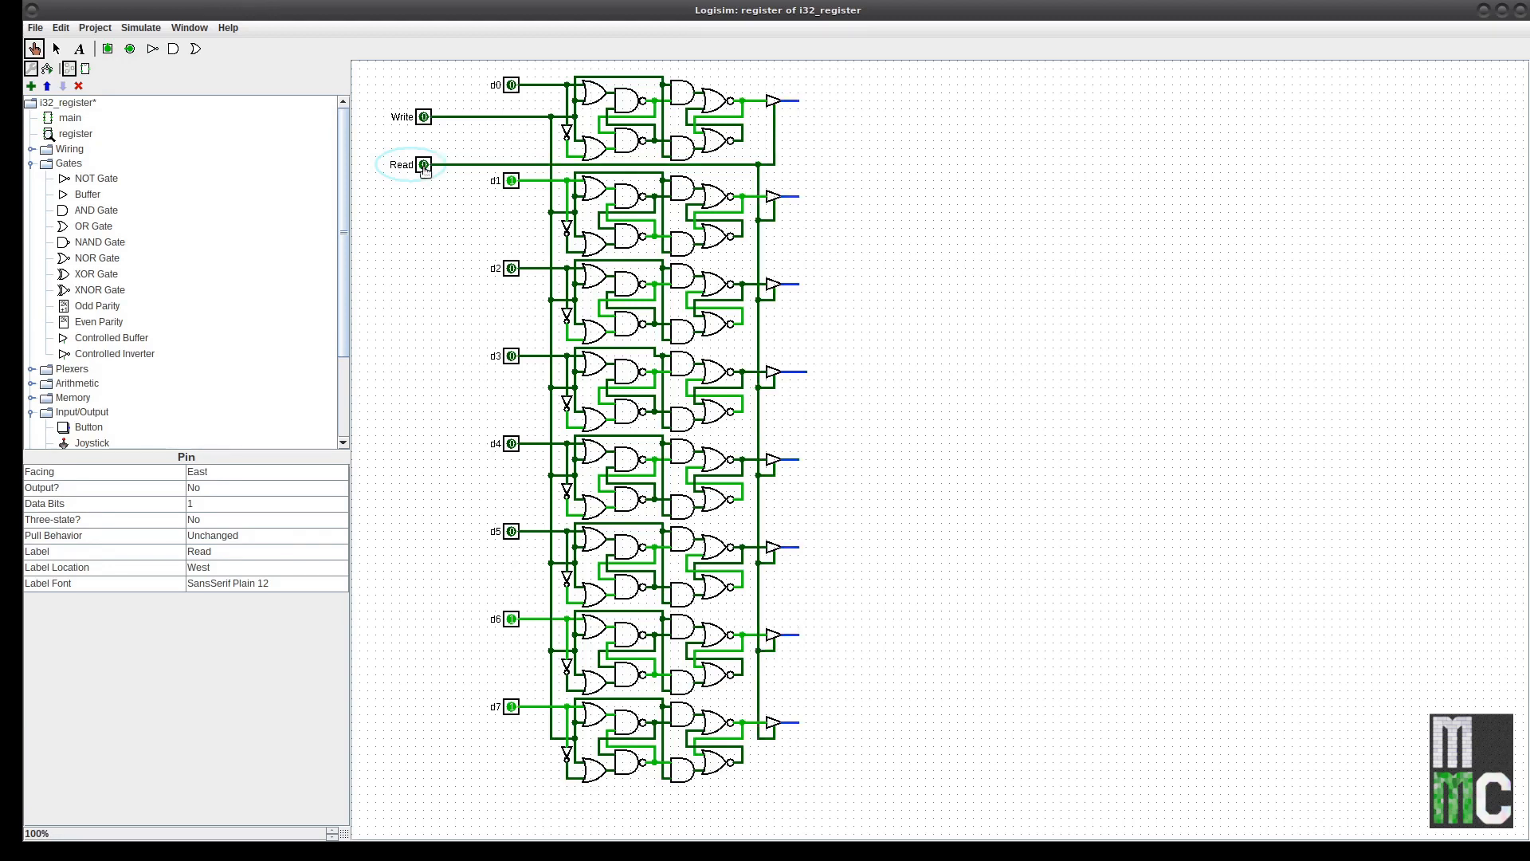
Set the data inputs so only d0, d2, d4 and d6 are on, and pulse Write to store the alternating pattern
left_click(512, 86)
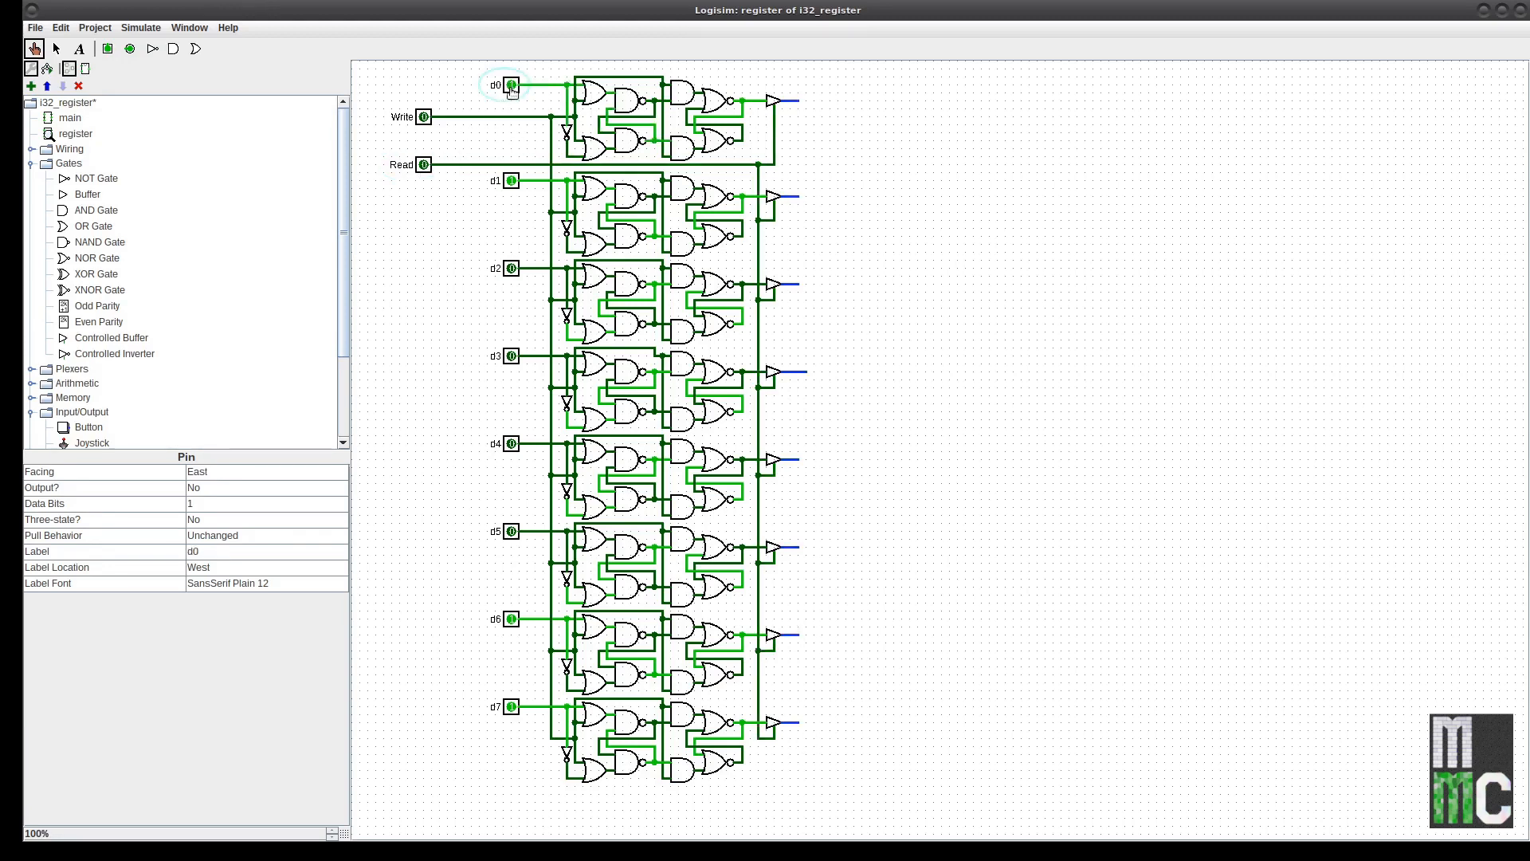
left_click(512, 183)
left_click(511, 268)
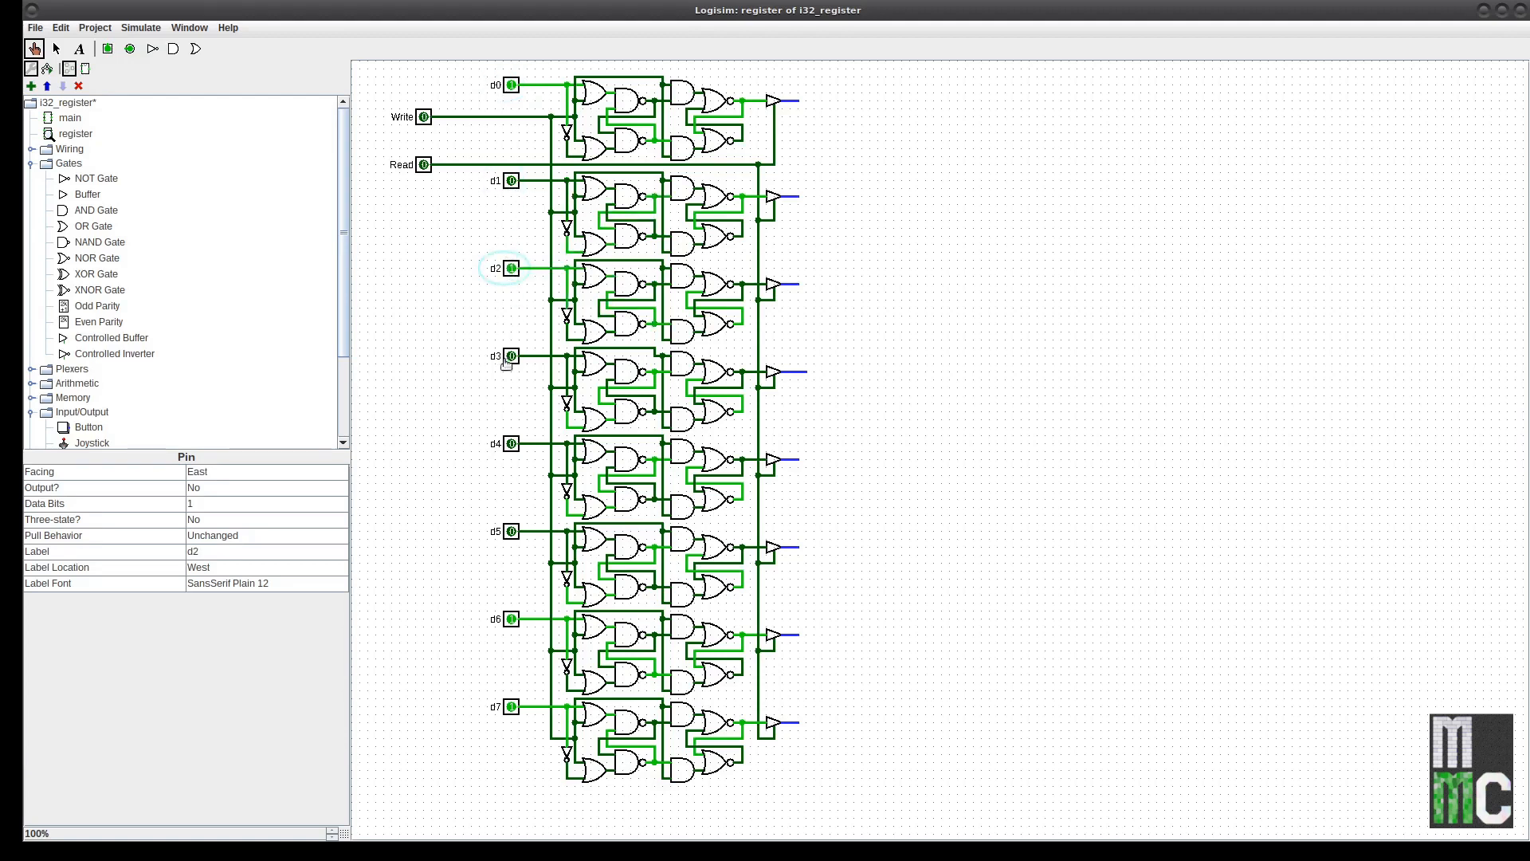
left_click(510, 448)
left_click(515, 624)
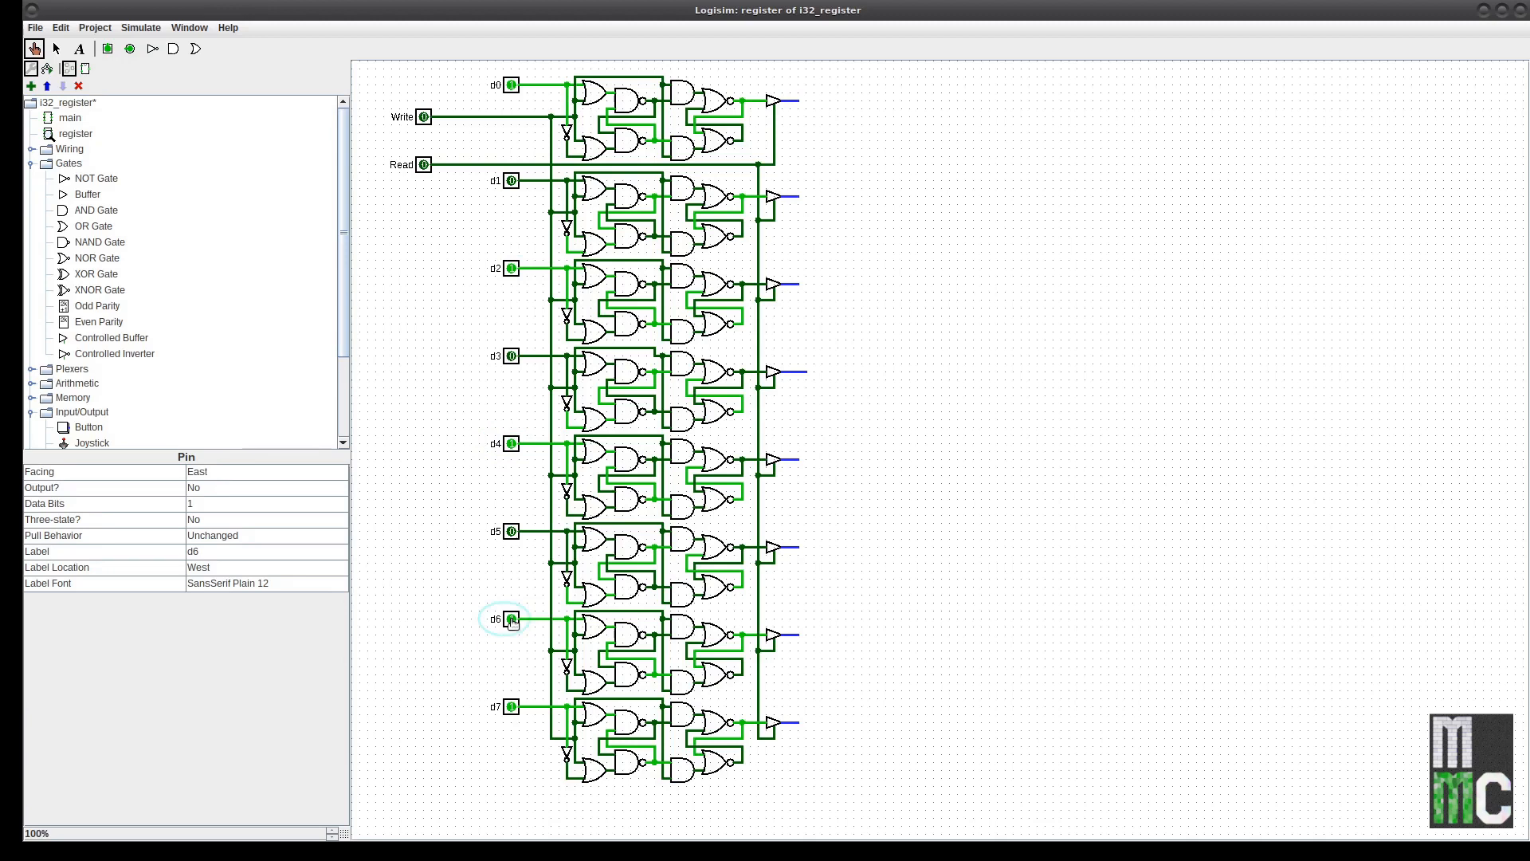
left_click(512, 708)
left_click(511, 621)
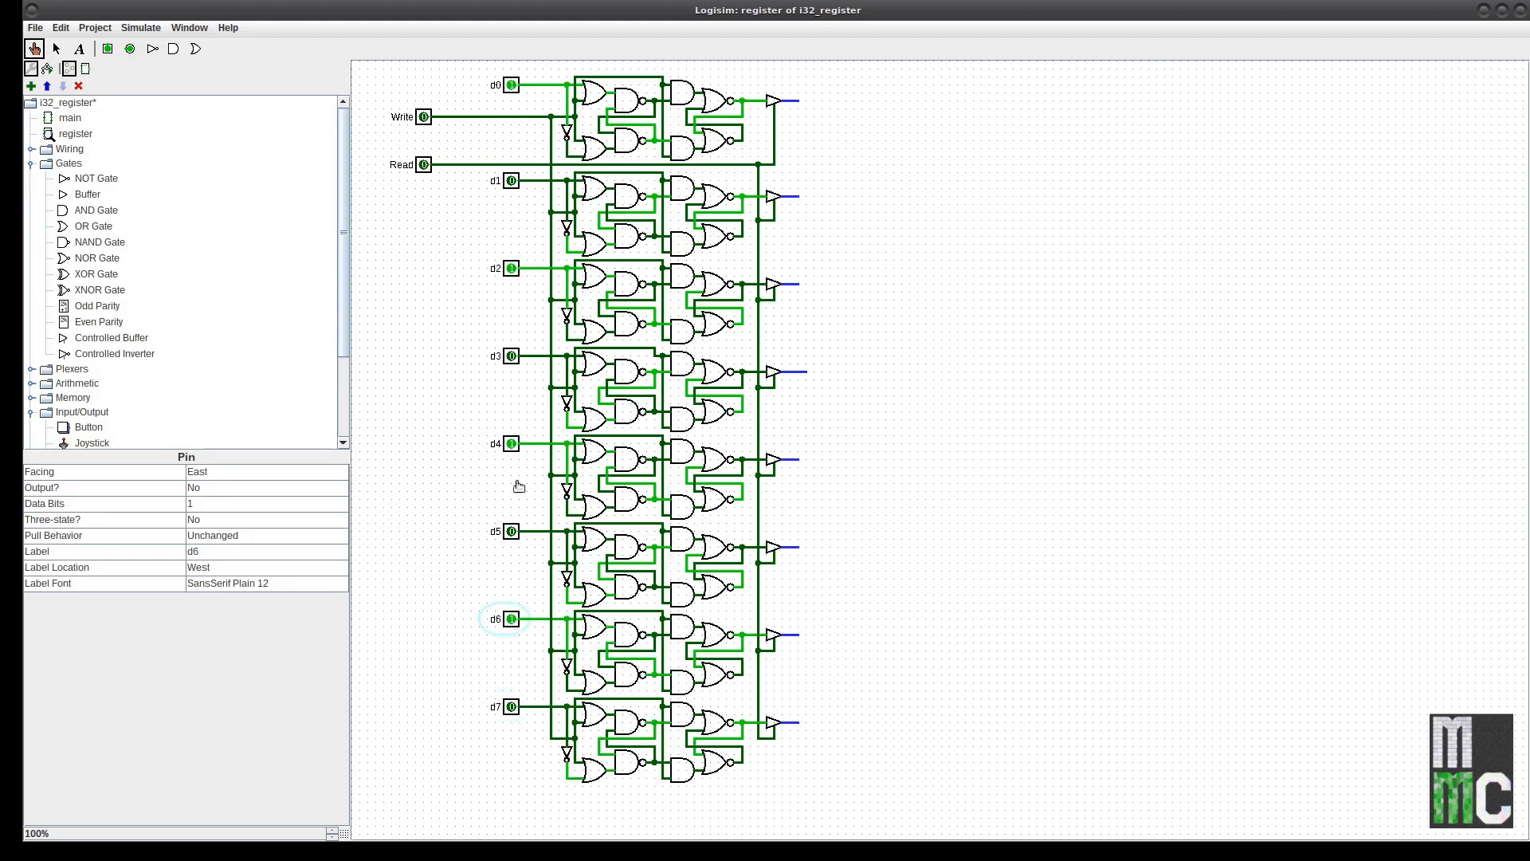
left_click(424, 117)
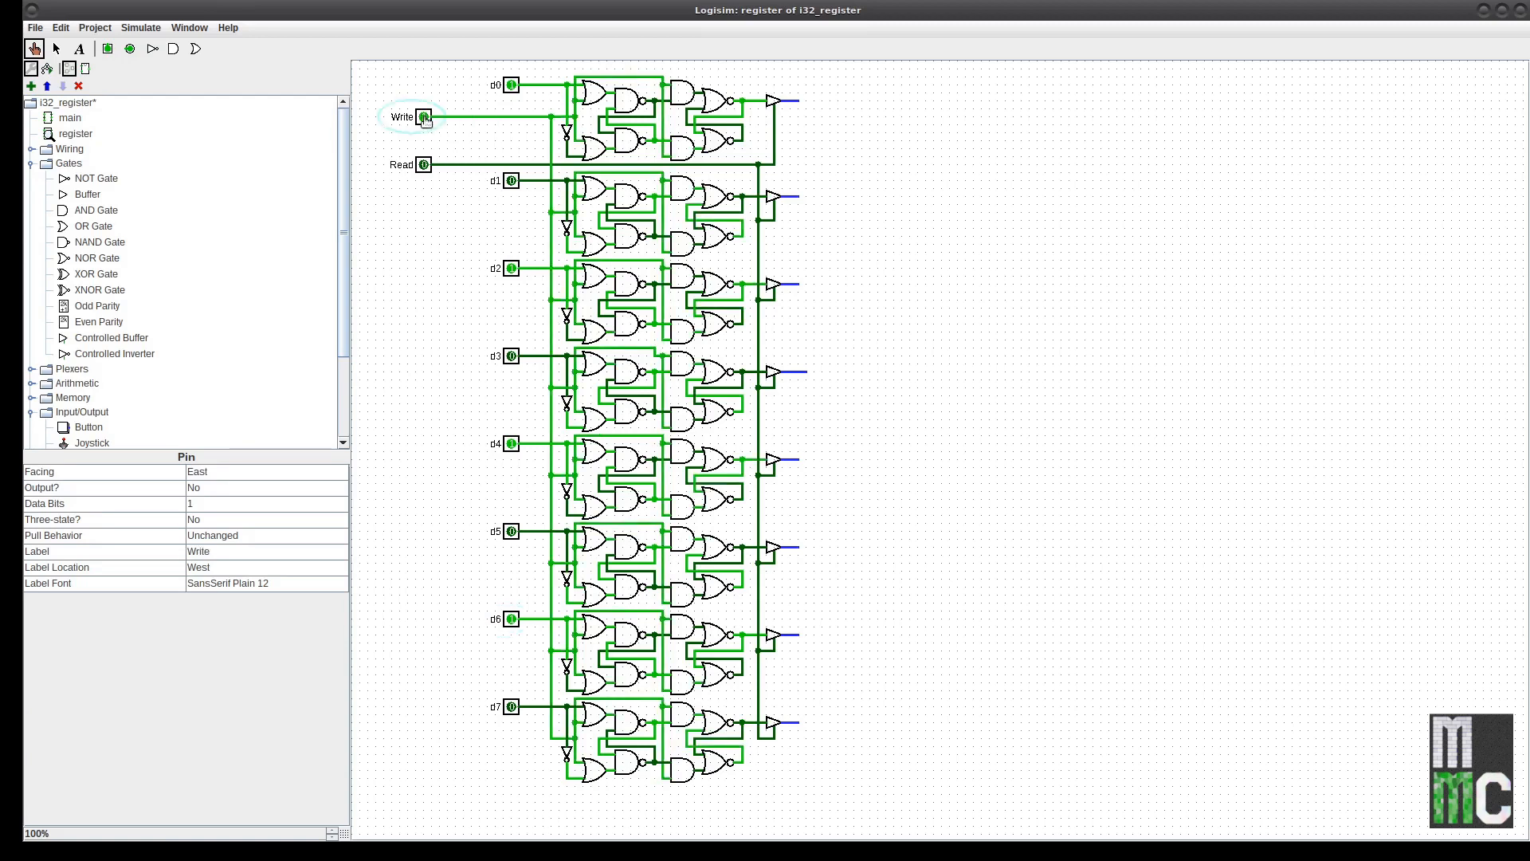
left_click(424, 118)
Turn off all remaining data inputs and toggle Read to check that the outputs show the stored alternating pattern
left_click(512, 86)
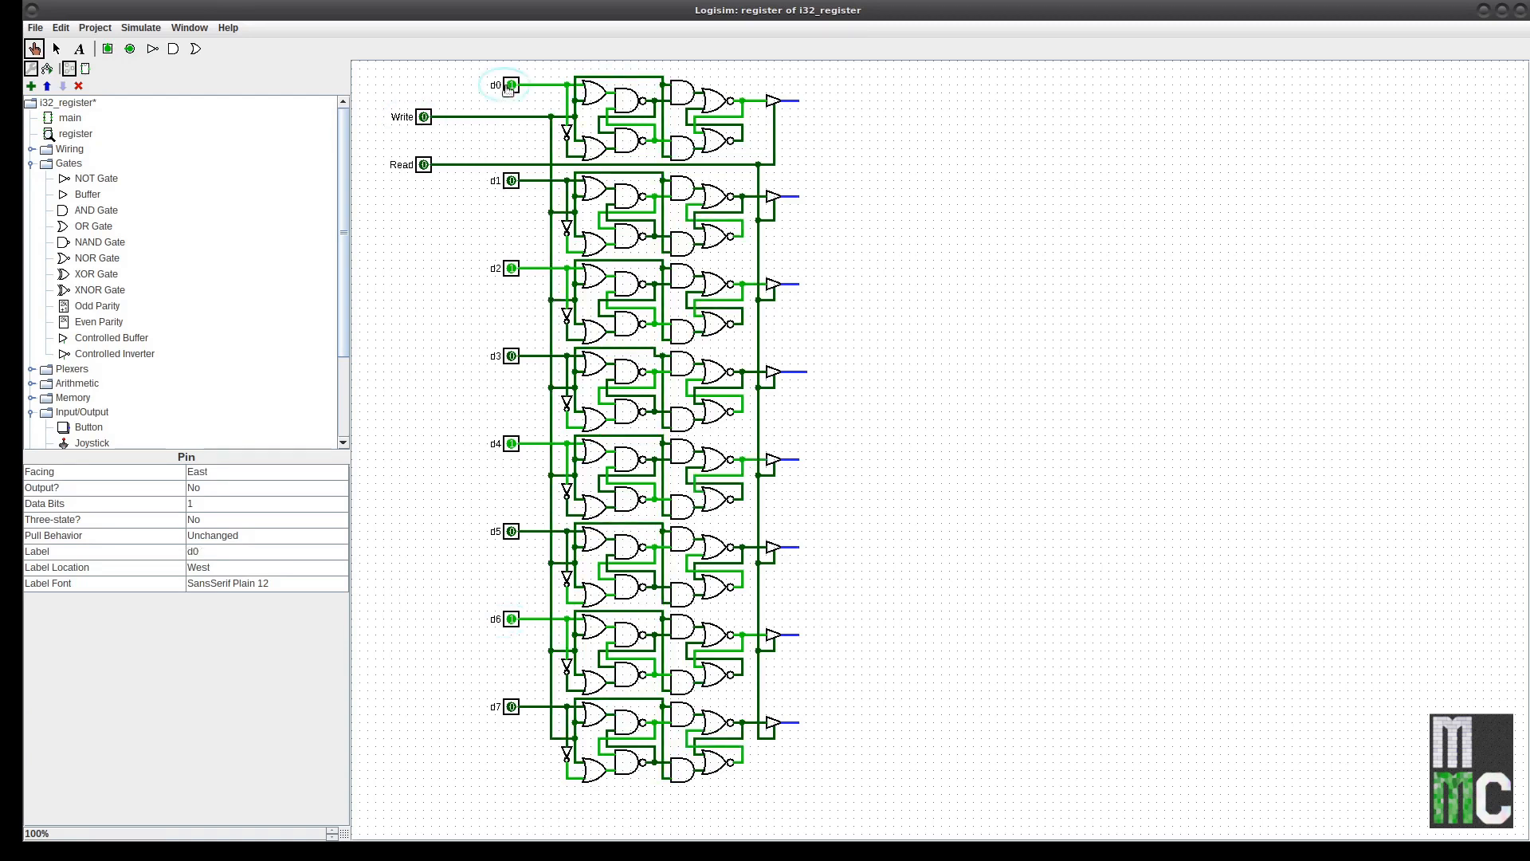
left_click(425, 165)
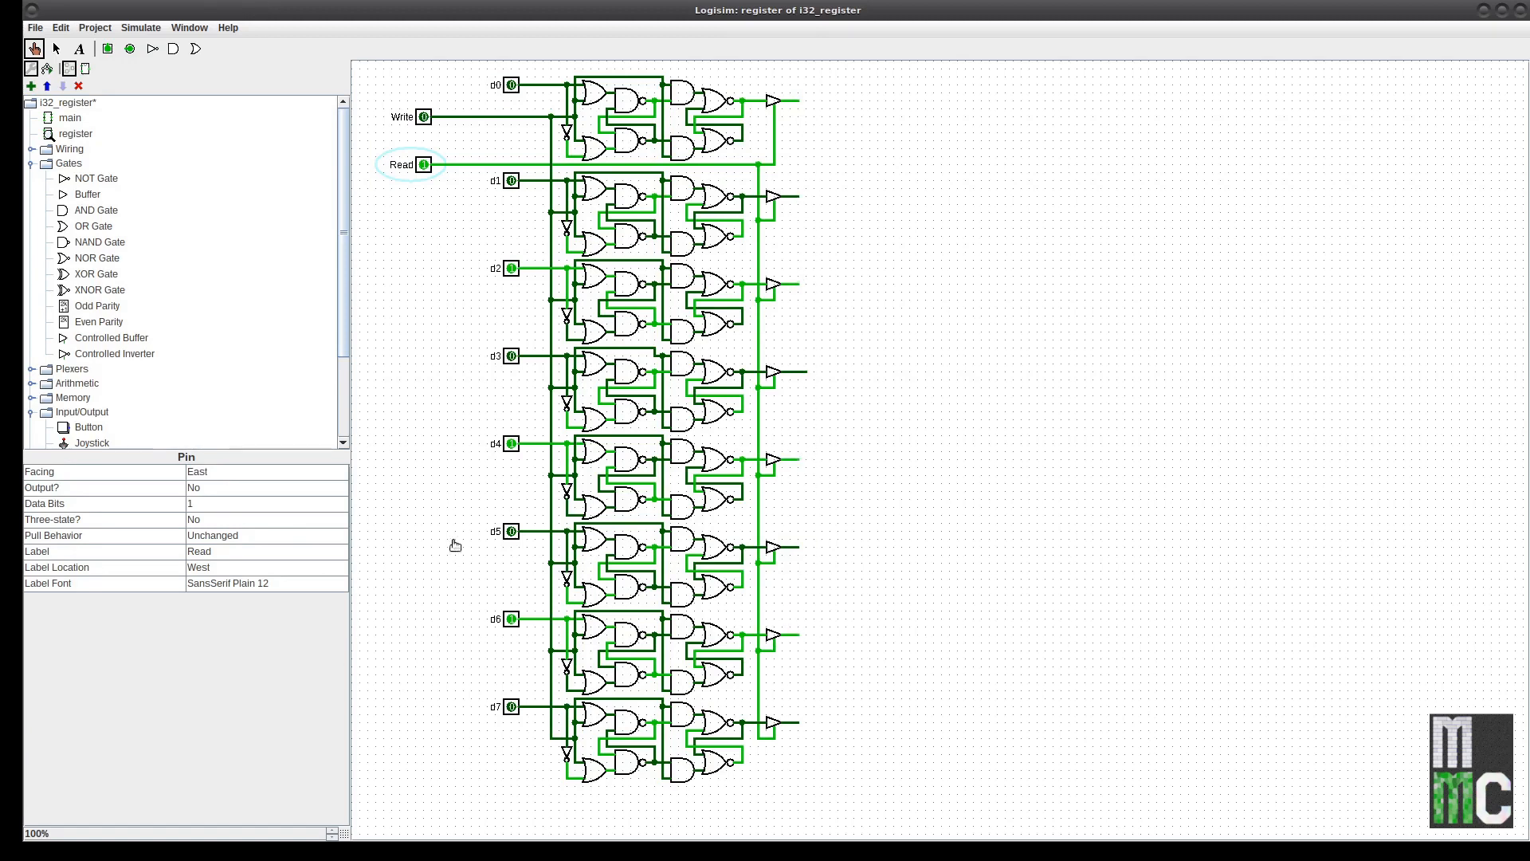
left_click(512, 444)
left_click(512, 268)
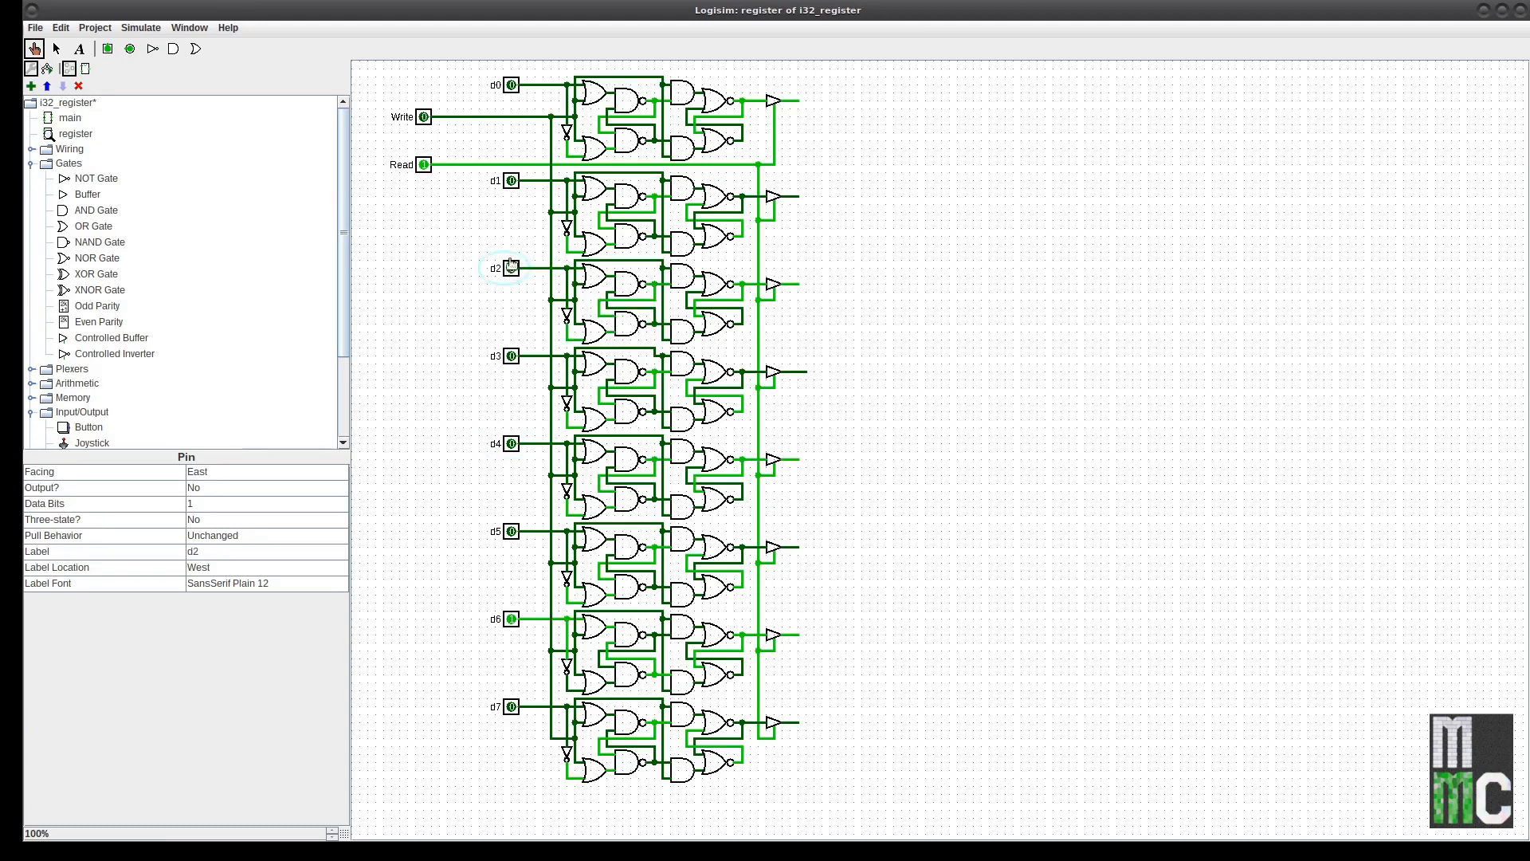
left_click(511, 620)
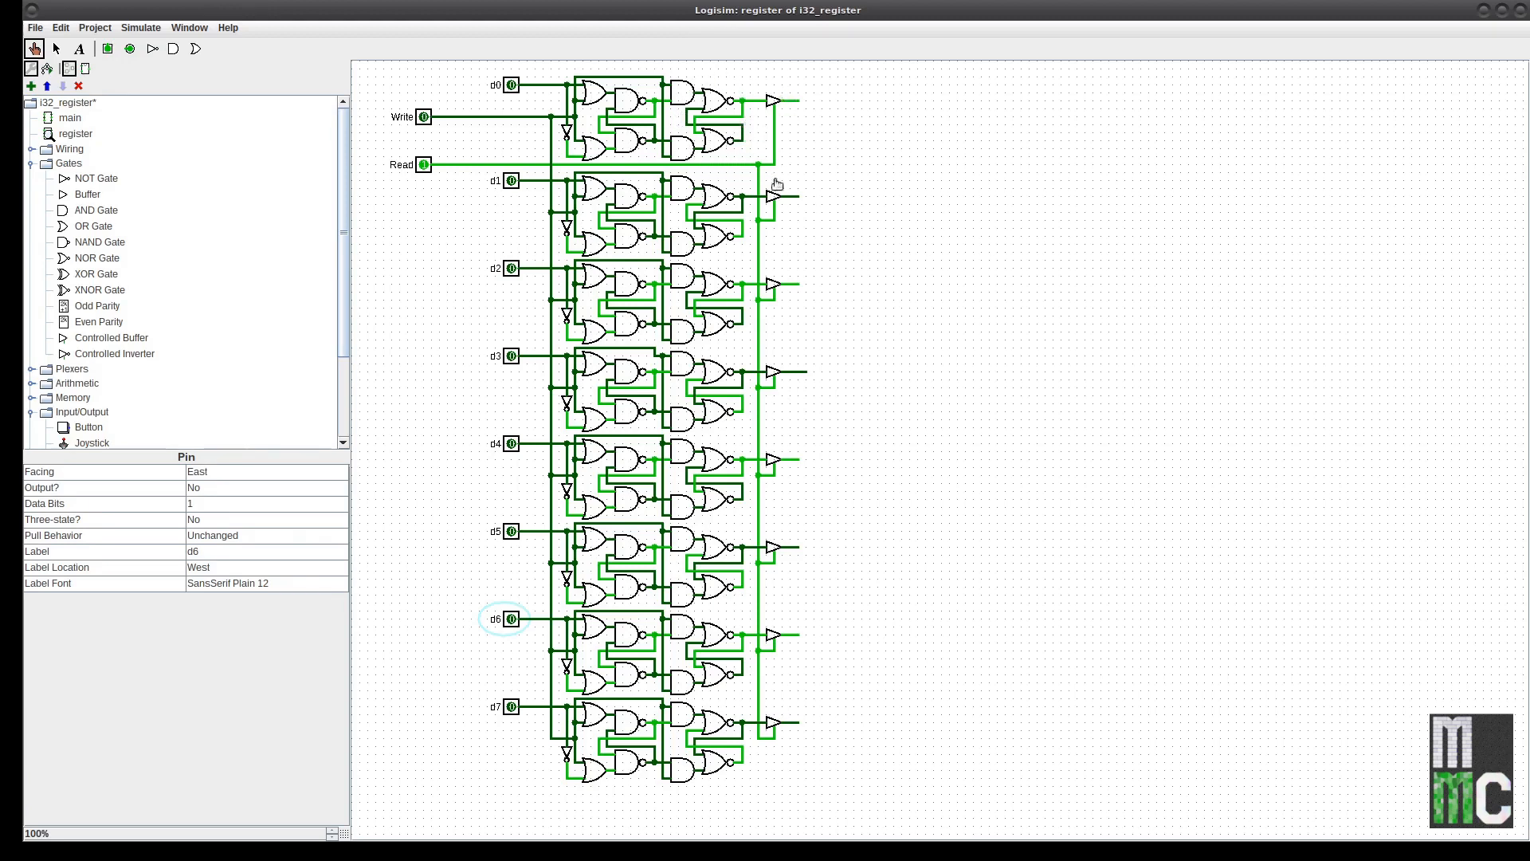
left_click(425, 166)
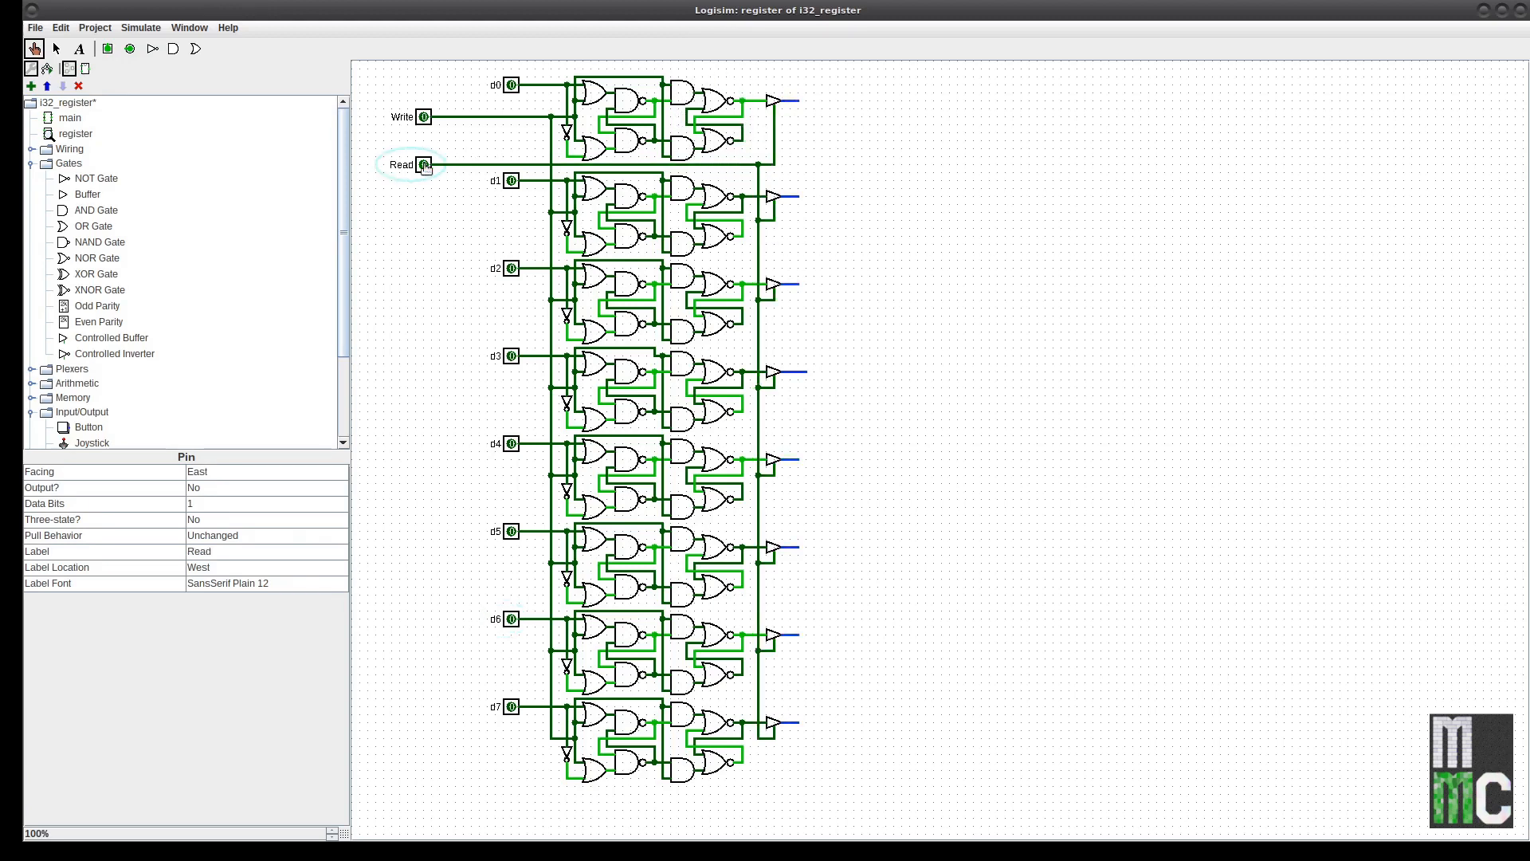
left_click(426, 166)
left_click(426, 166)
Place a clock with its default durations between the Write and Read input pins
left_click(47, 150)
left_click(70, 244)
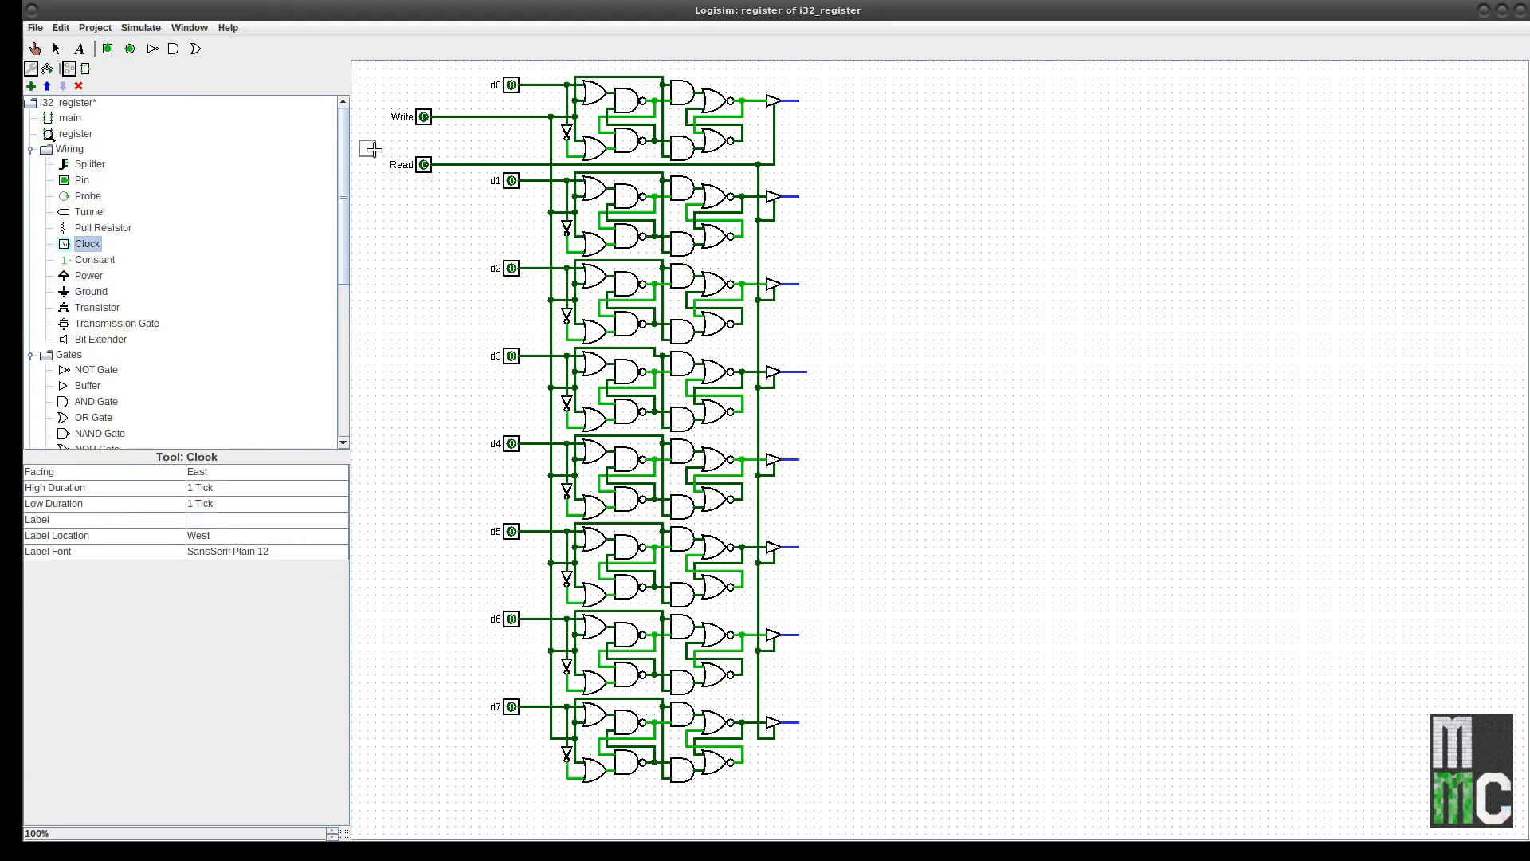
left_click(428, 140)
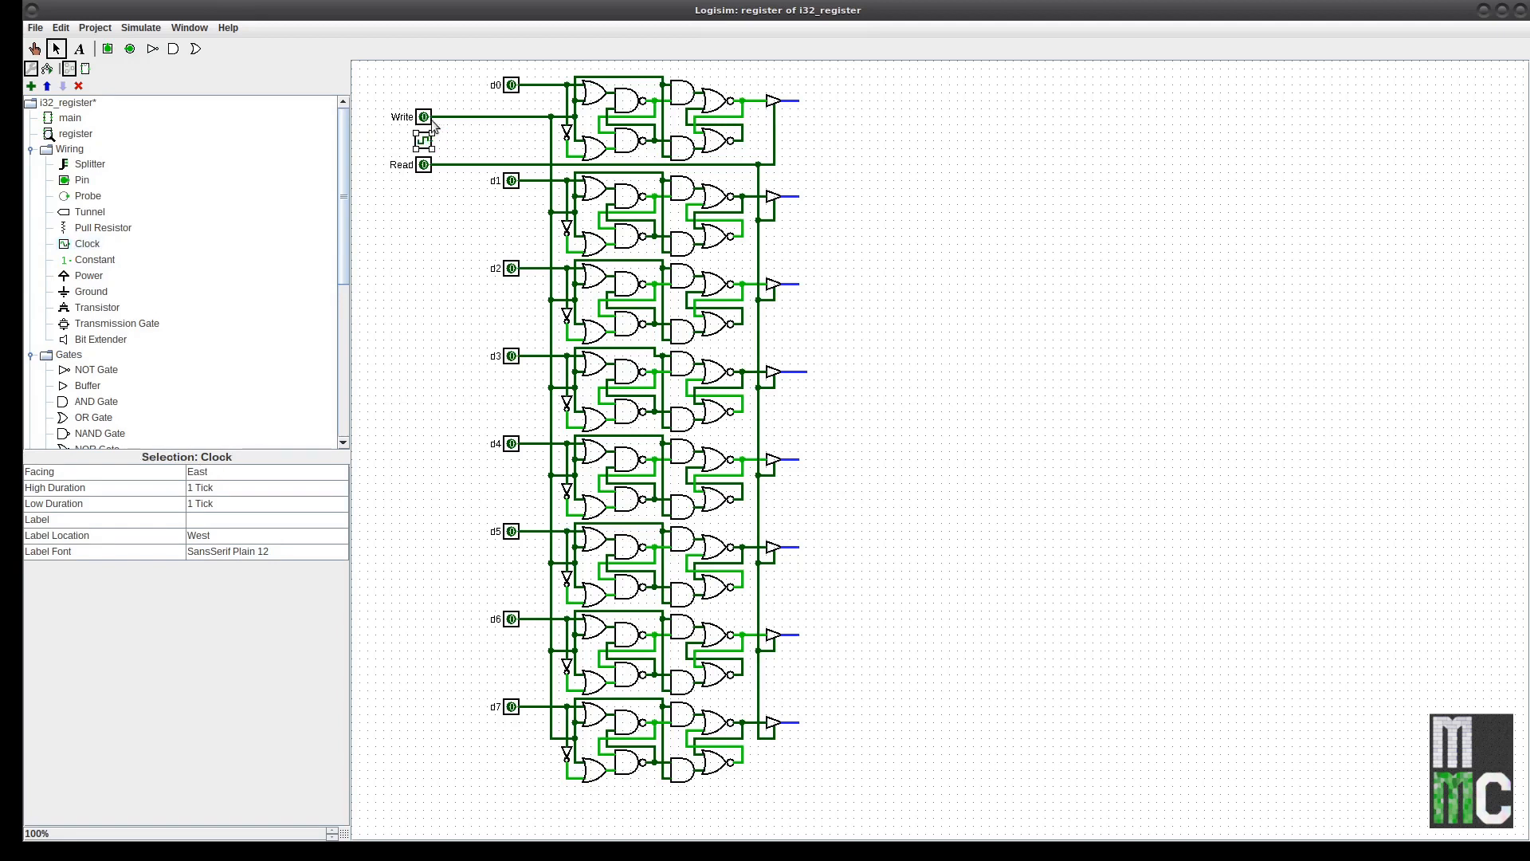
Shorten the Write line and insert a narrow two-input AND gate feeding it, with the Write pin and clock wired to its inputs
left_click_drag(433, 117, 494, 117)
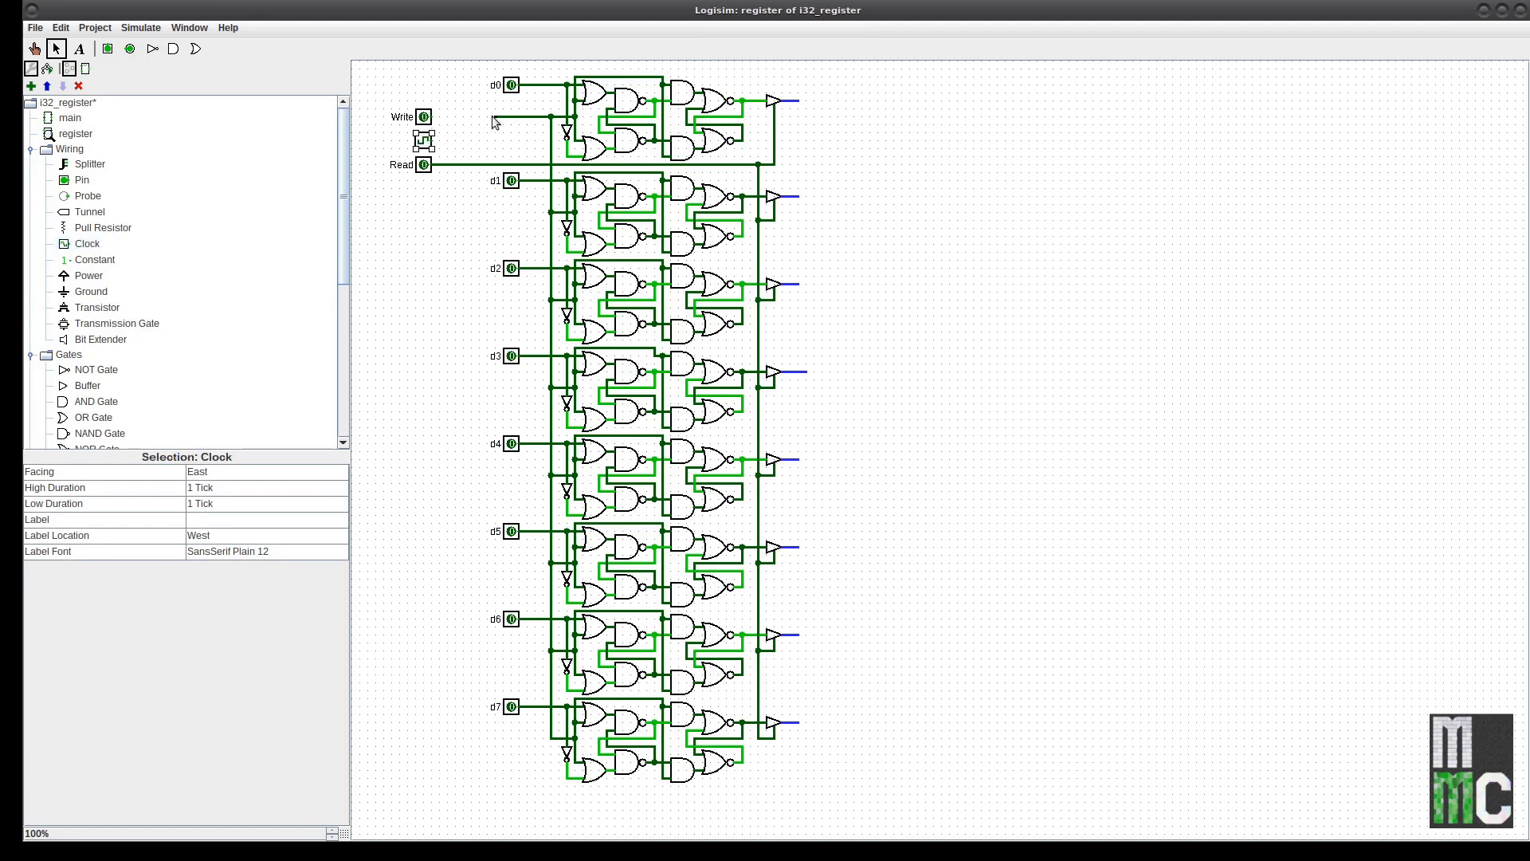
left_click(173, 50)
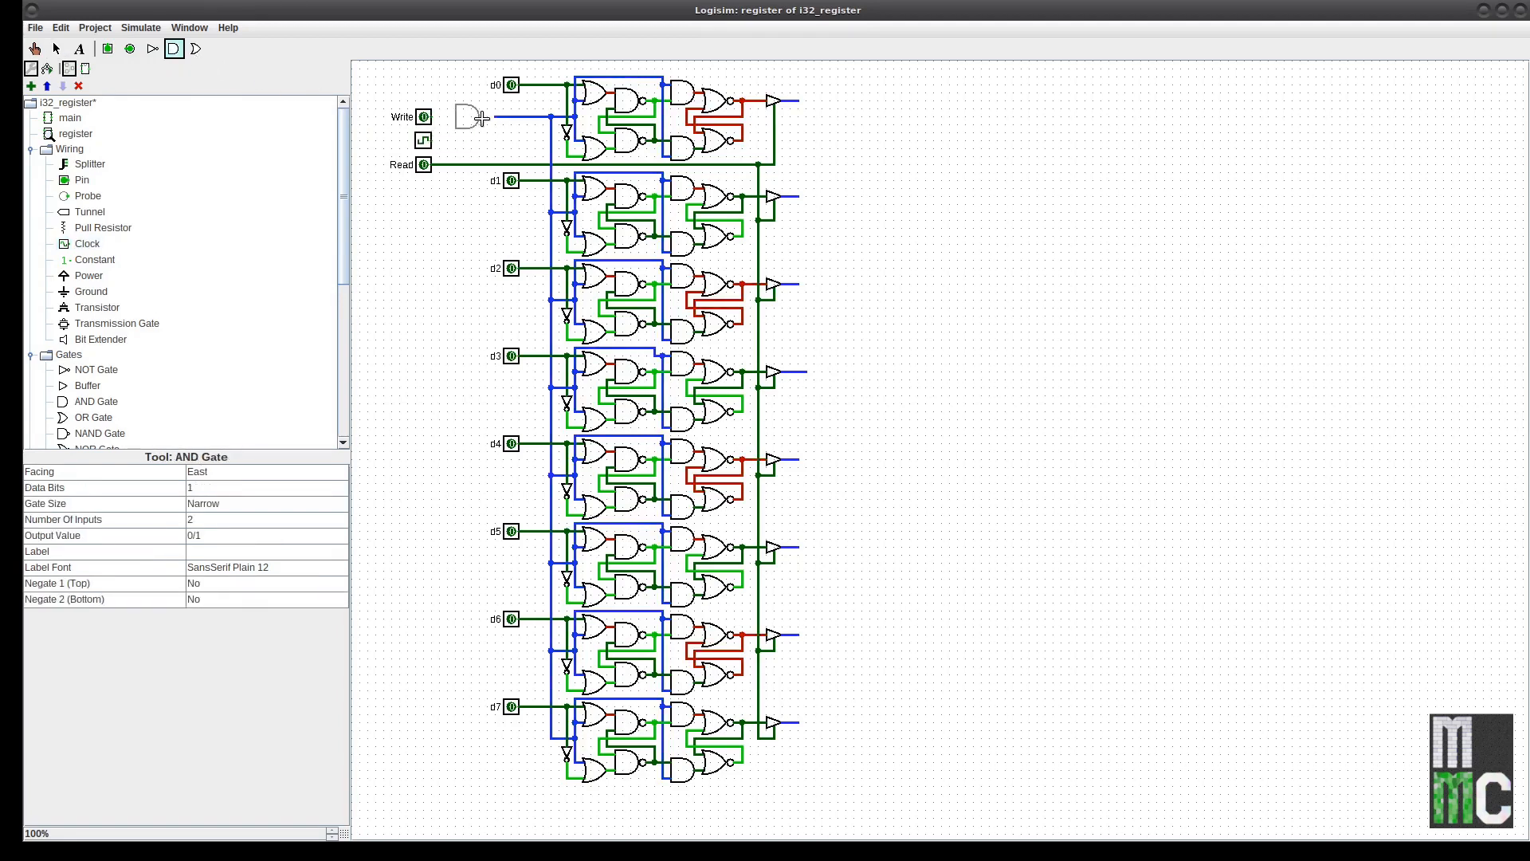
left_click(492, 119)
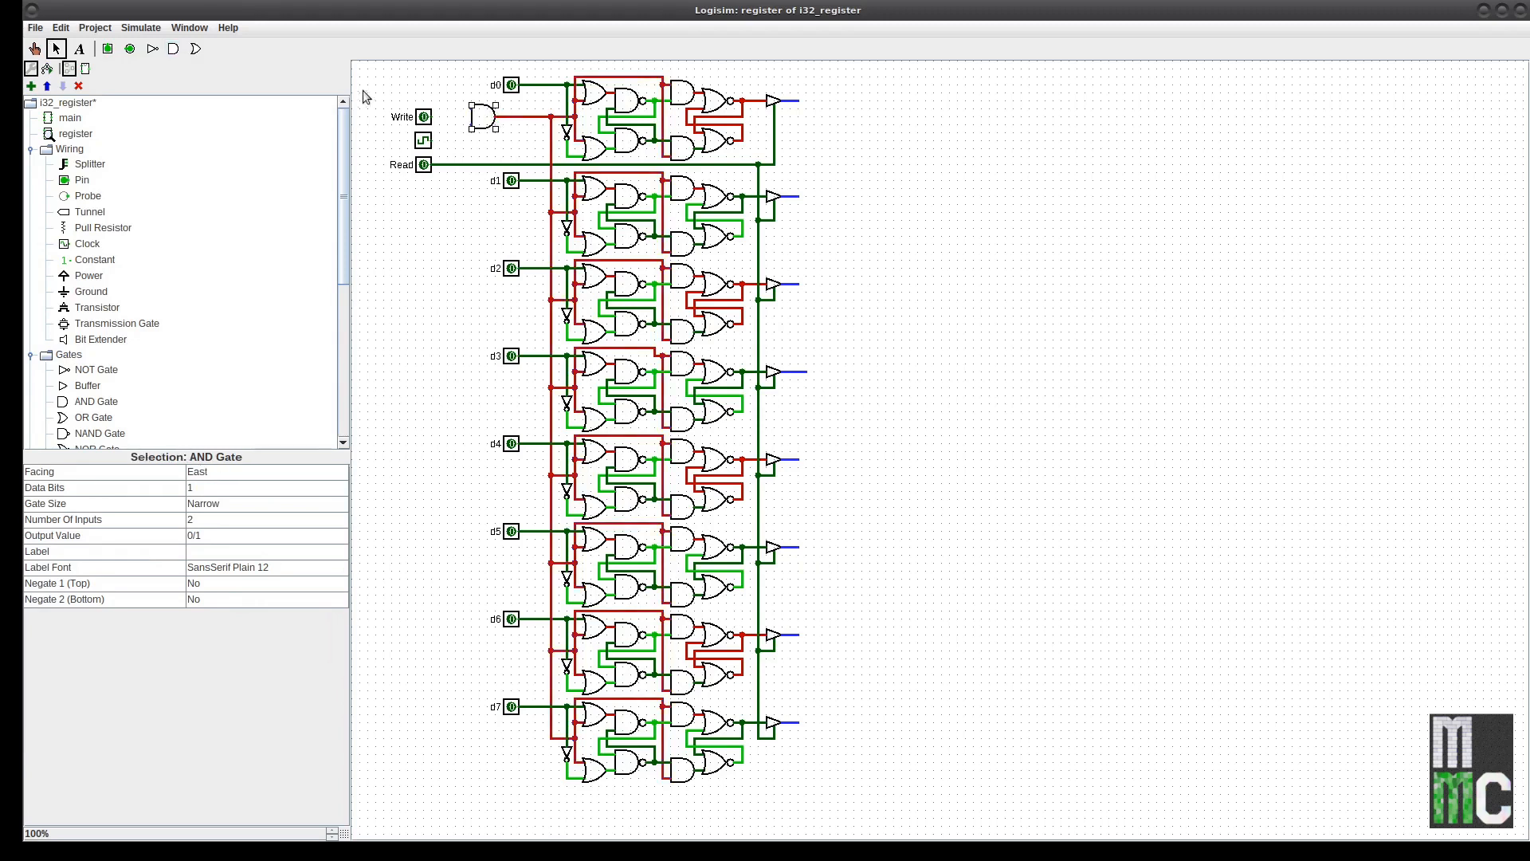
mouse_move(382, 96)
left_mouse_down()
mouse_move(438, 153)
mouse_move(419, 107)
mouse_move(395, 133)
mouse_move(451, 130)
mouse_move(395, 129)
mouse_move(448, 163)
mouse_move(444, 136)
mouse_move(400, 131)
left_mouse_up()
left_click(463, 206)
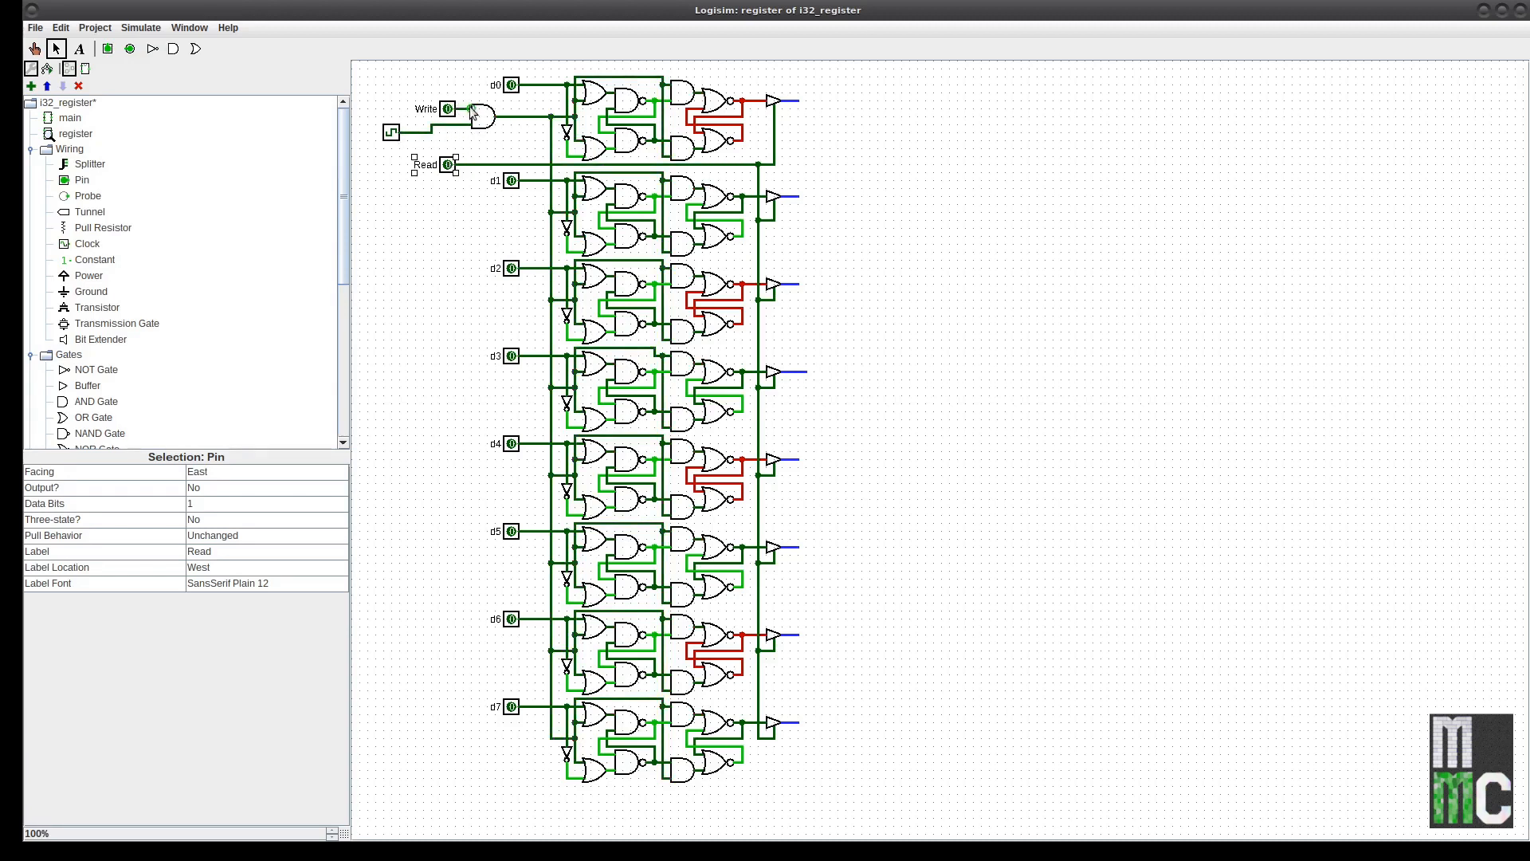
Enable clock ticks for the simulation and set the tick frequency to 1 Hz
left_click(141, 27)
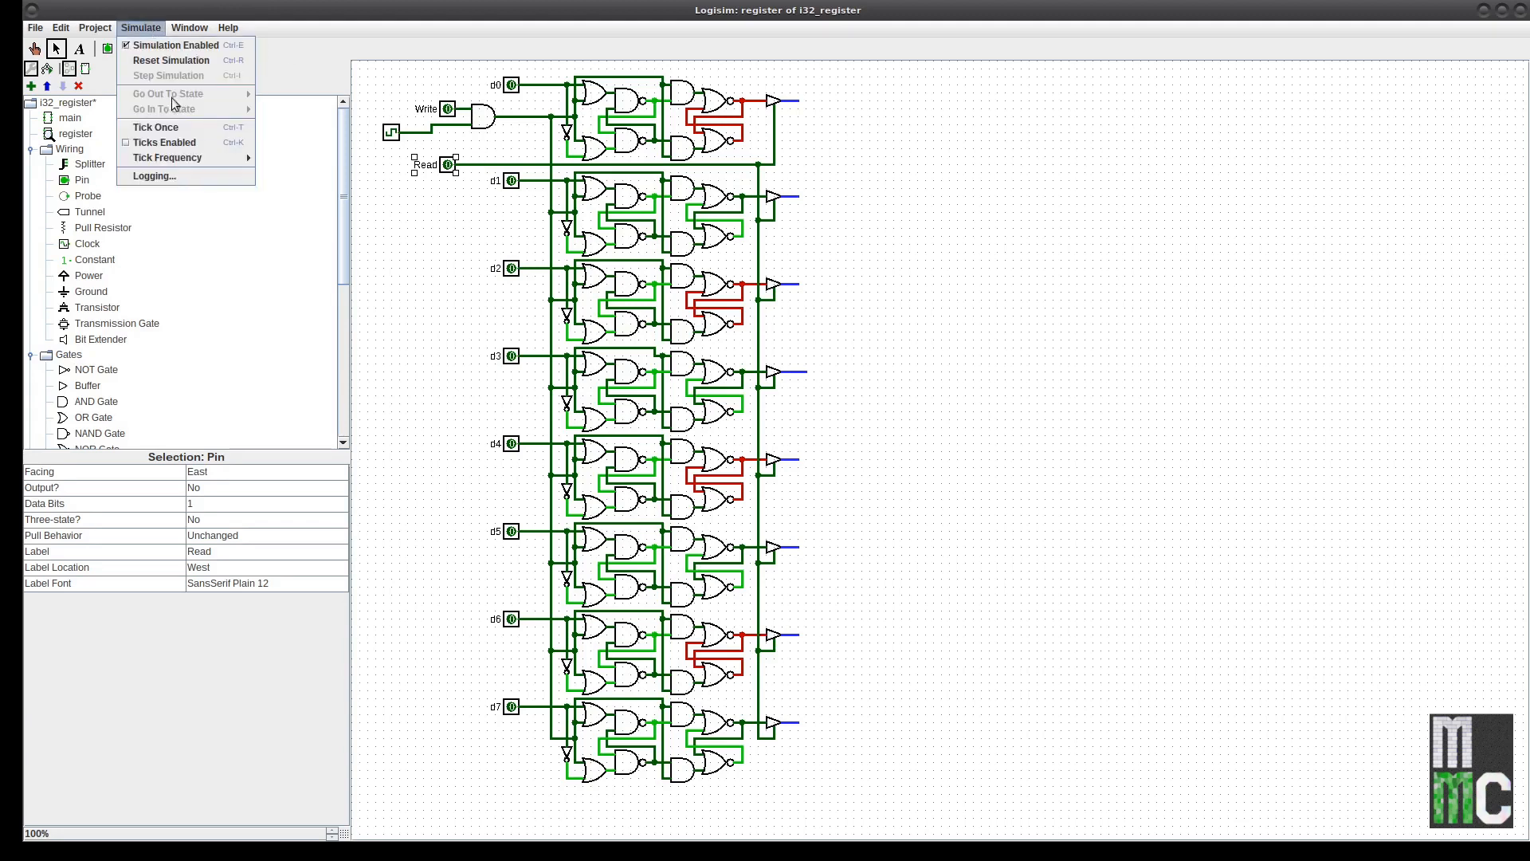
left_click(184, 141)
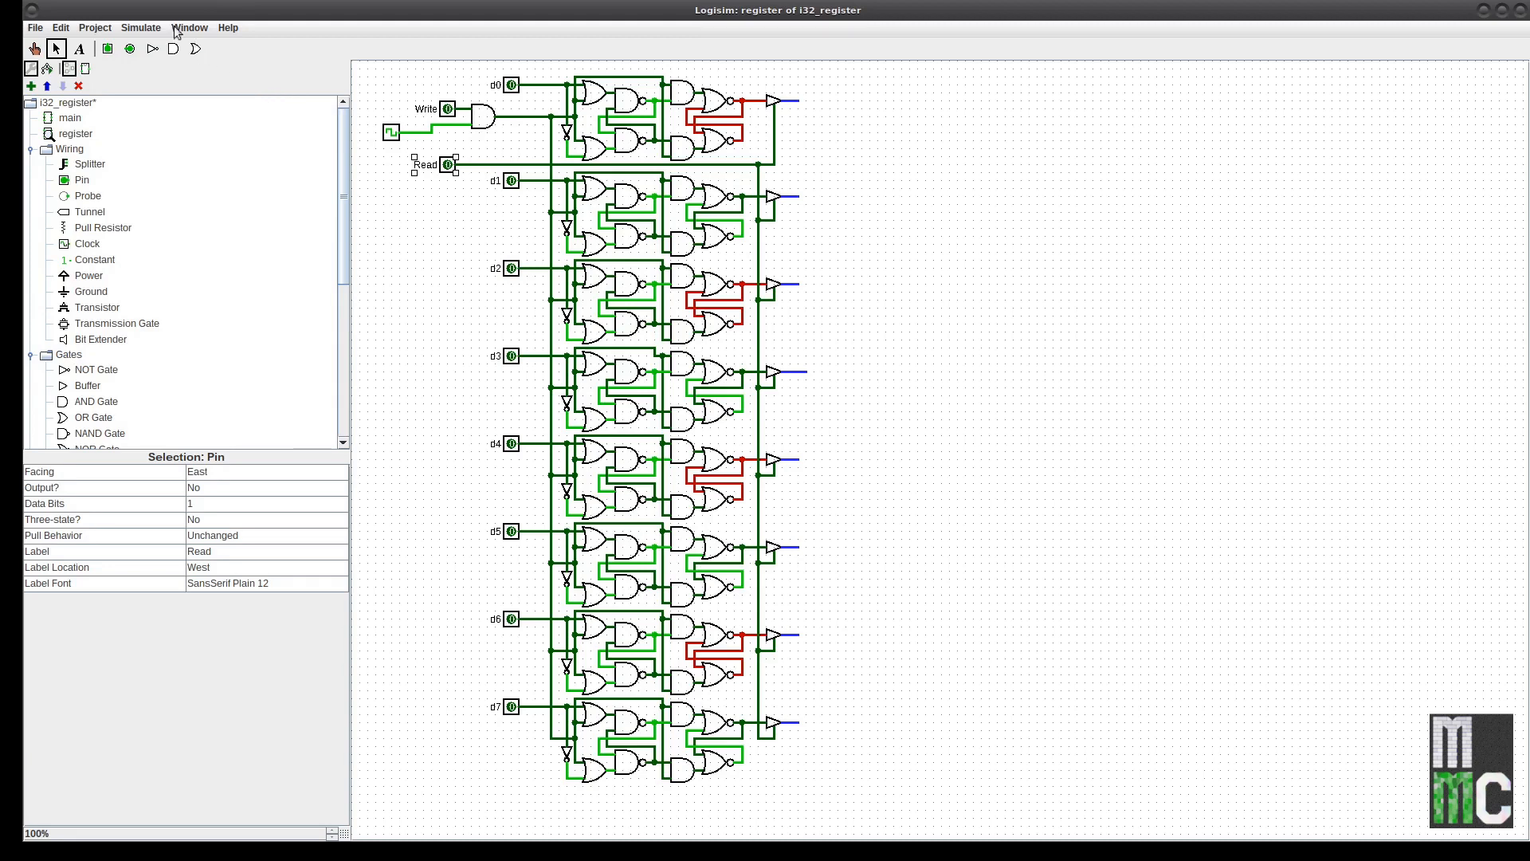
left_click(143, 30)
mouse_move(223, 159)
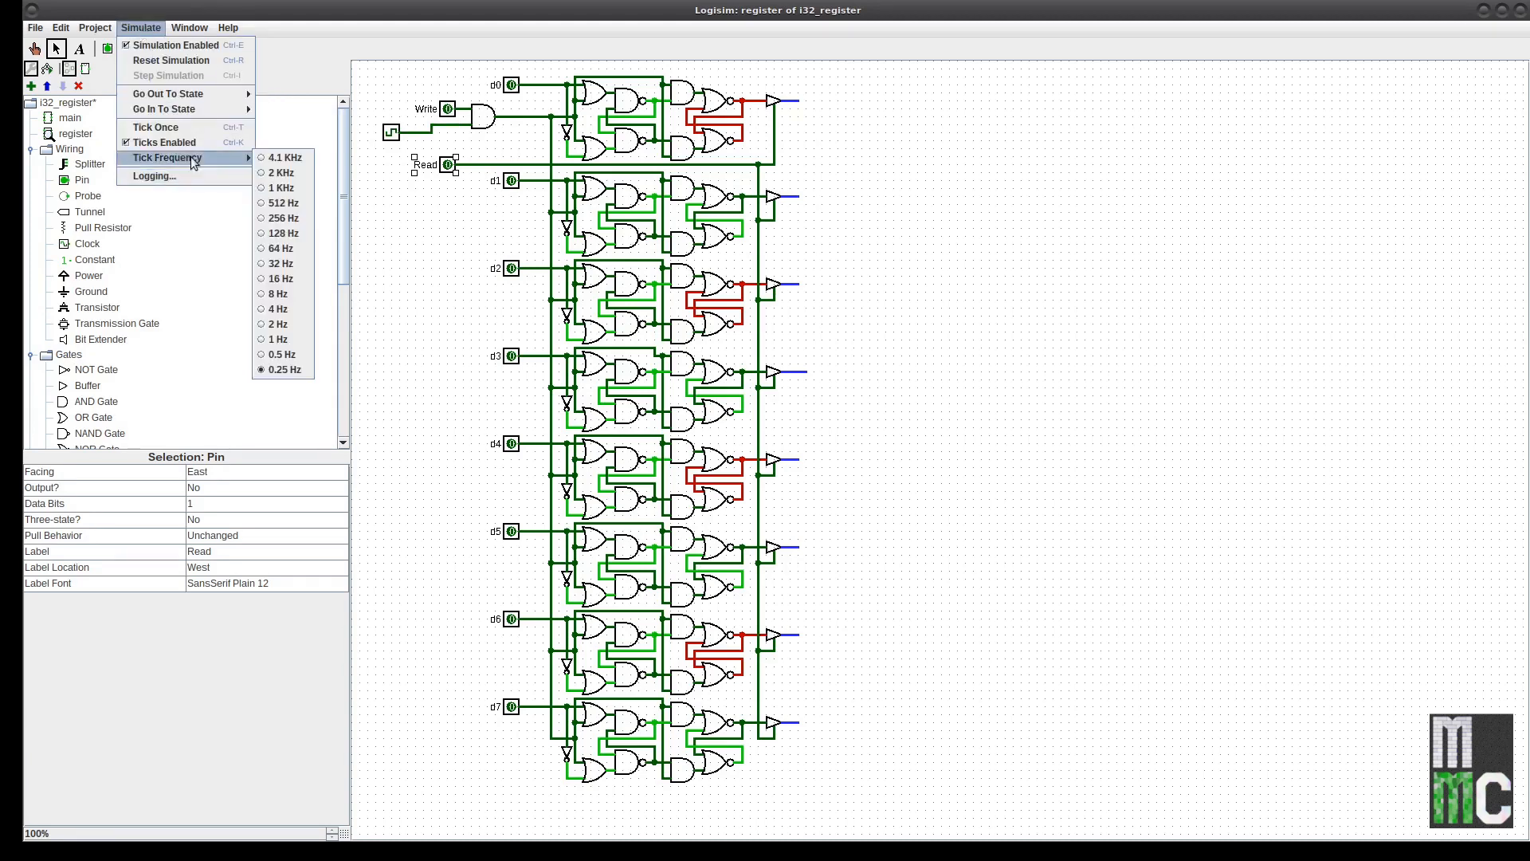
left_click(281, 341)
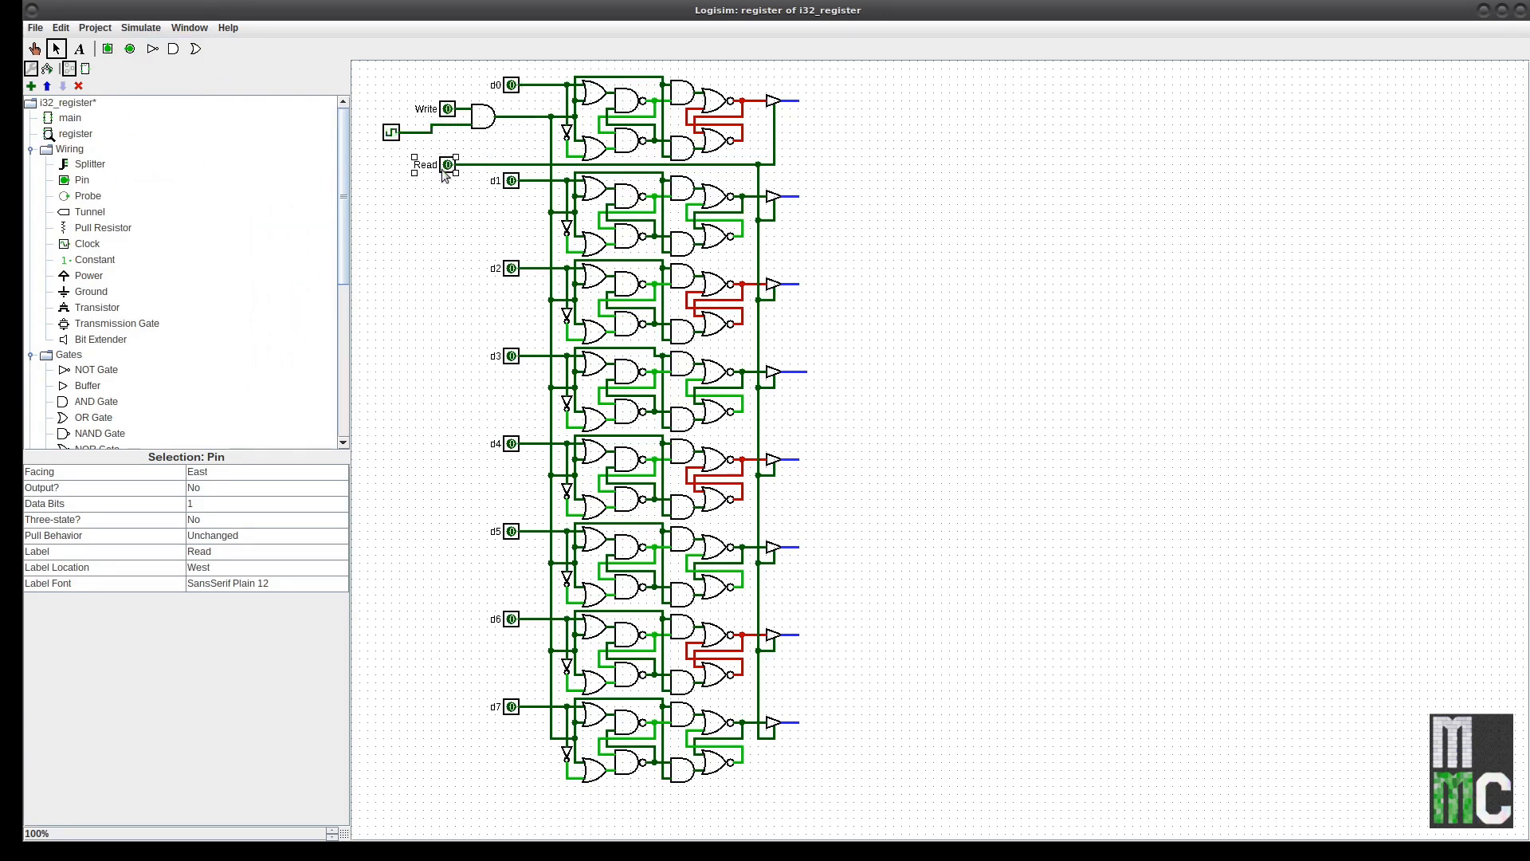
Clear the register by pulsing Write with all data inputs off while Read is on, and switch Read off
left_click(36, 49)
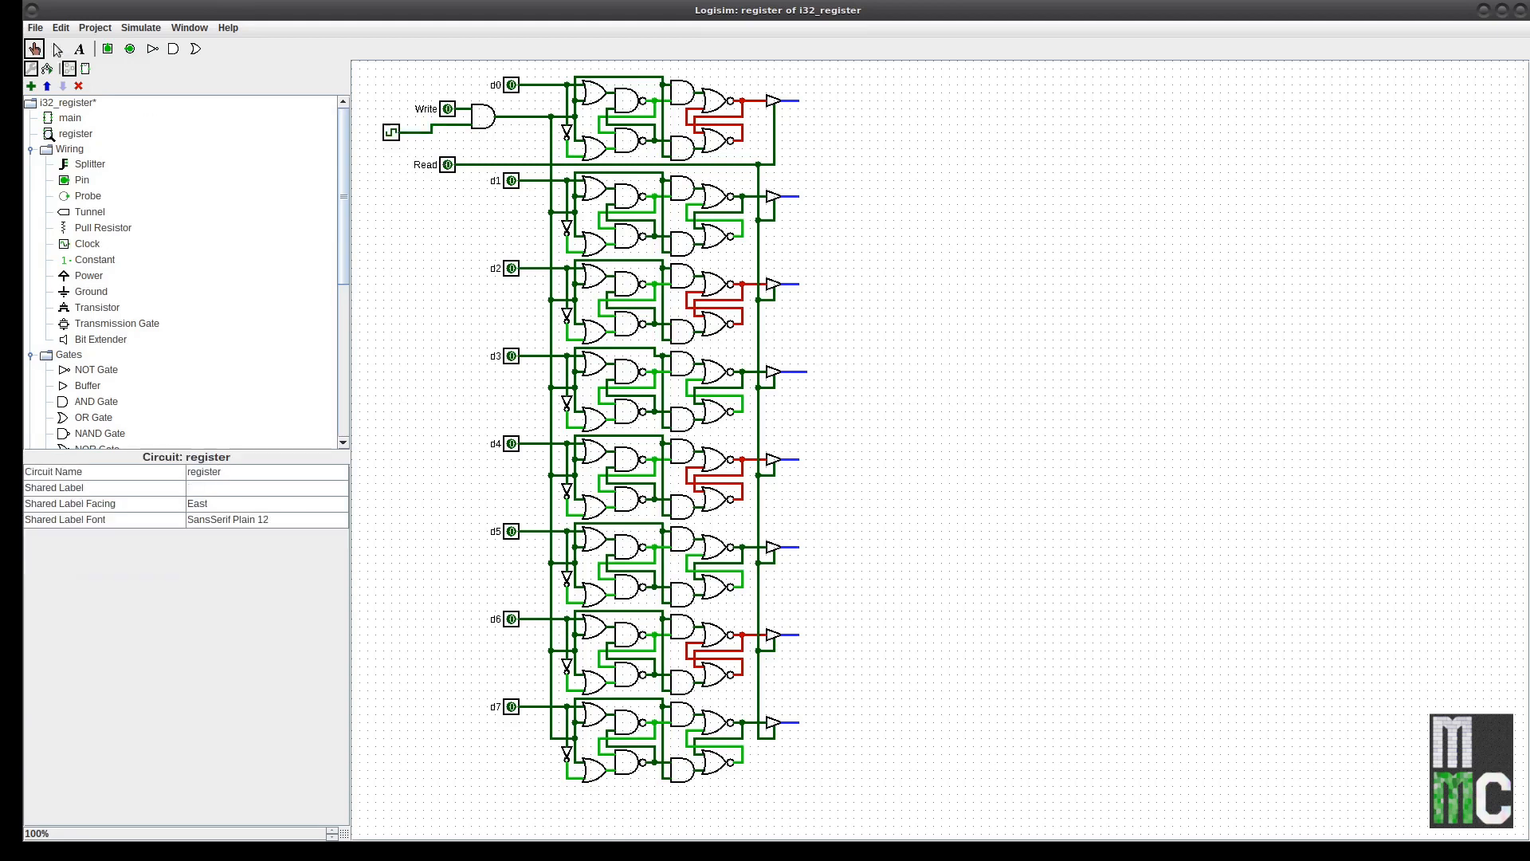
left_click(447, 165)
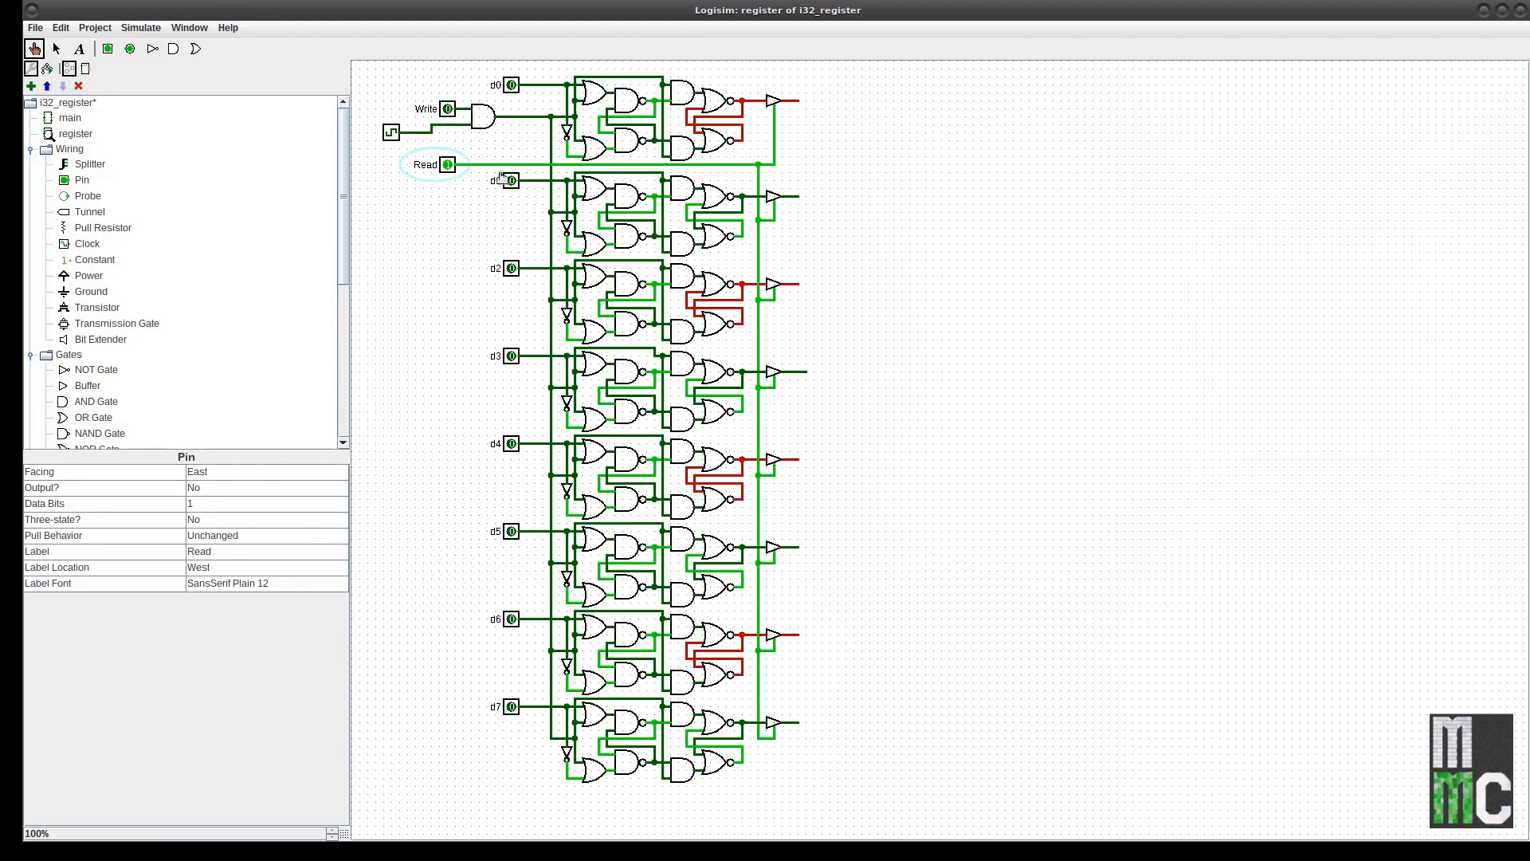
left_click(448, 108)
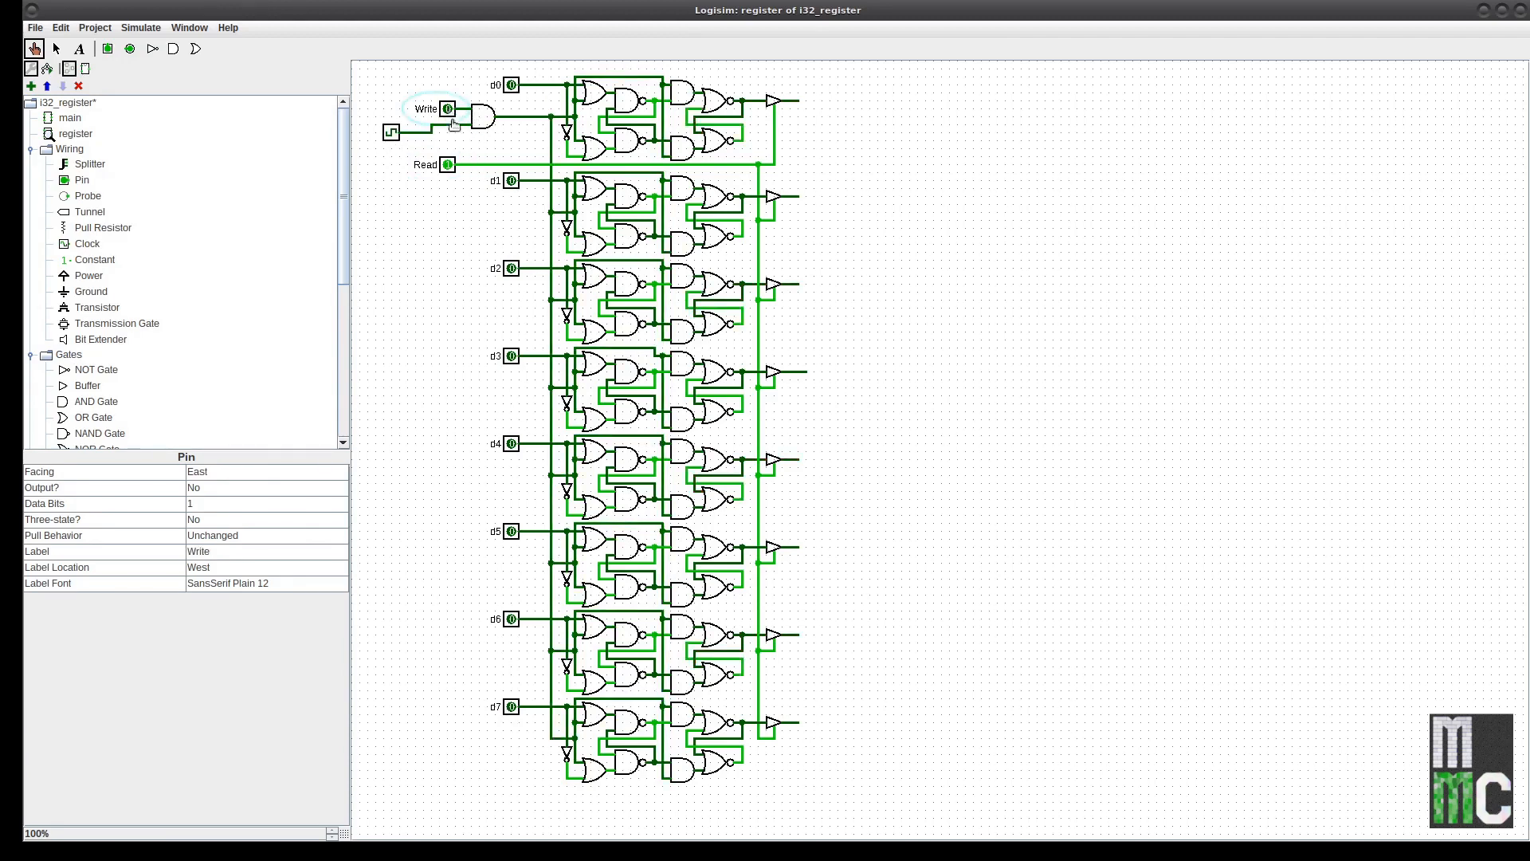
left_click(448, 164)
left_click(448, 164)
left_click(448, 166)
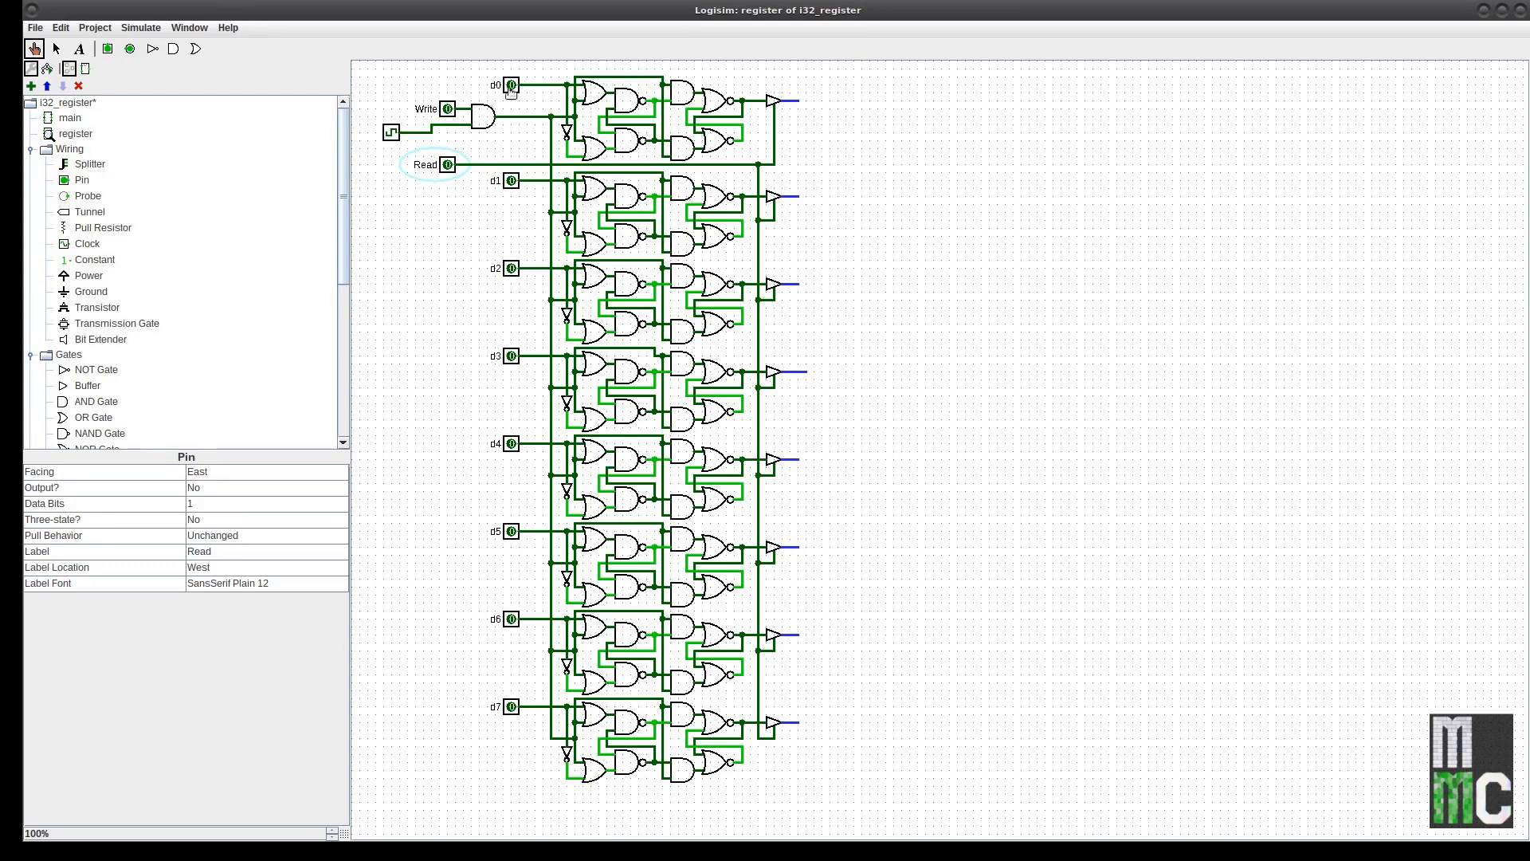
Store a pattern with only d2 to d5 on through the clocked Write input, and turn on Read to output it
left_click(512, 269)
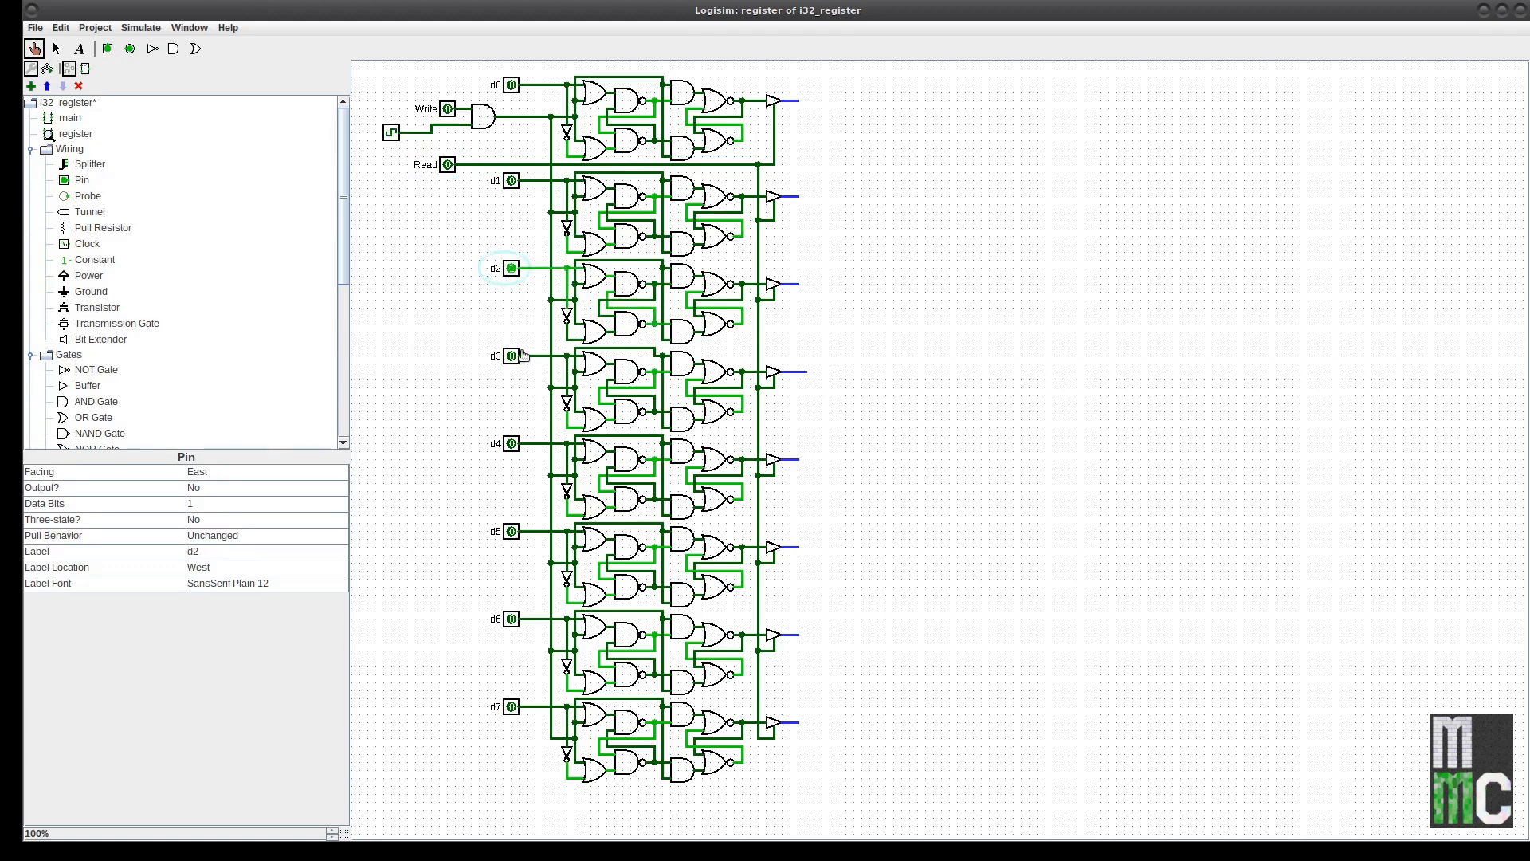
left_click(514, 357)
left_click(513, 444)
left_click(515, 533)
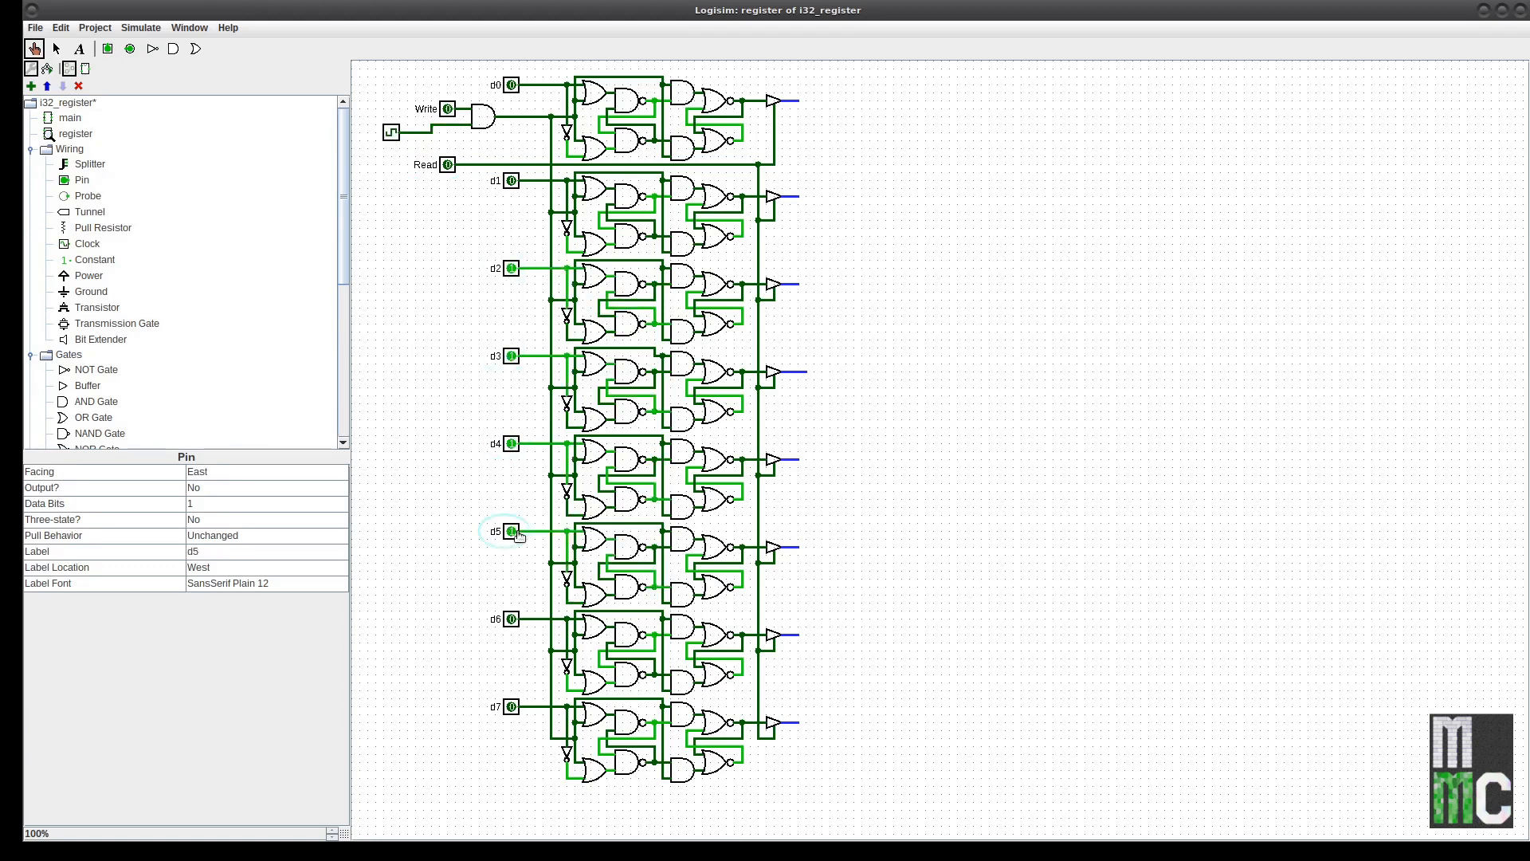
left_click(448, 109)
left_click(449, 110)
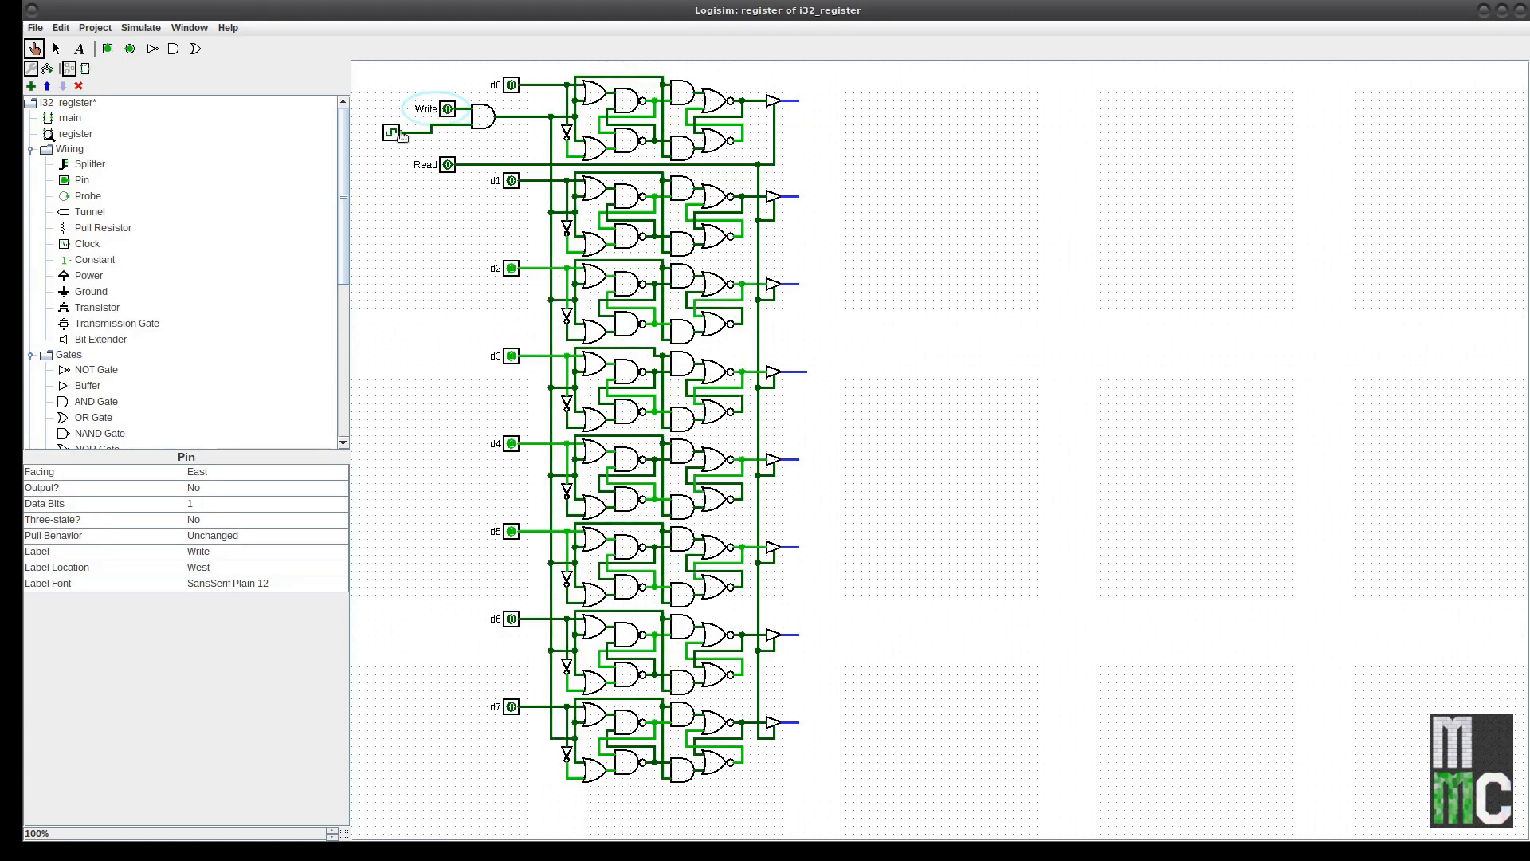
left_click(448, 165)
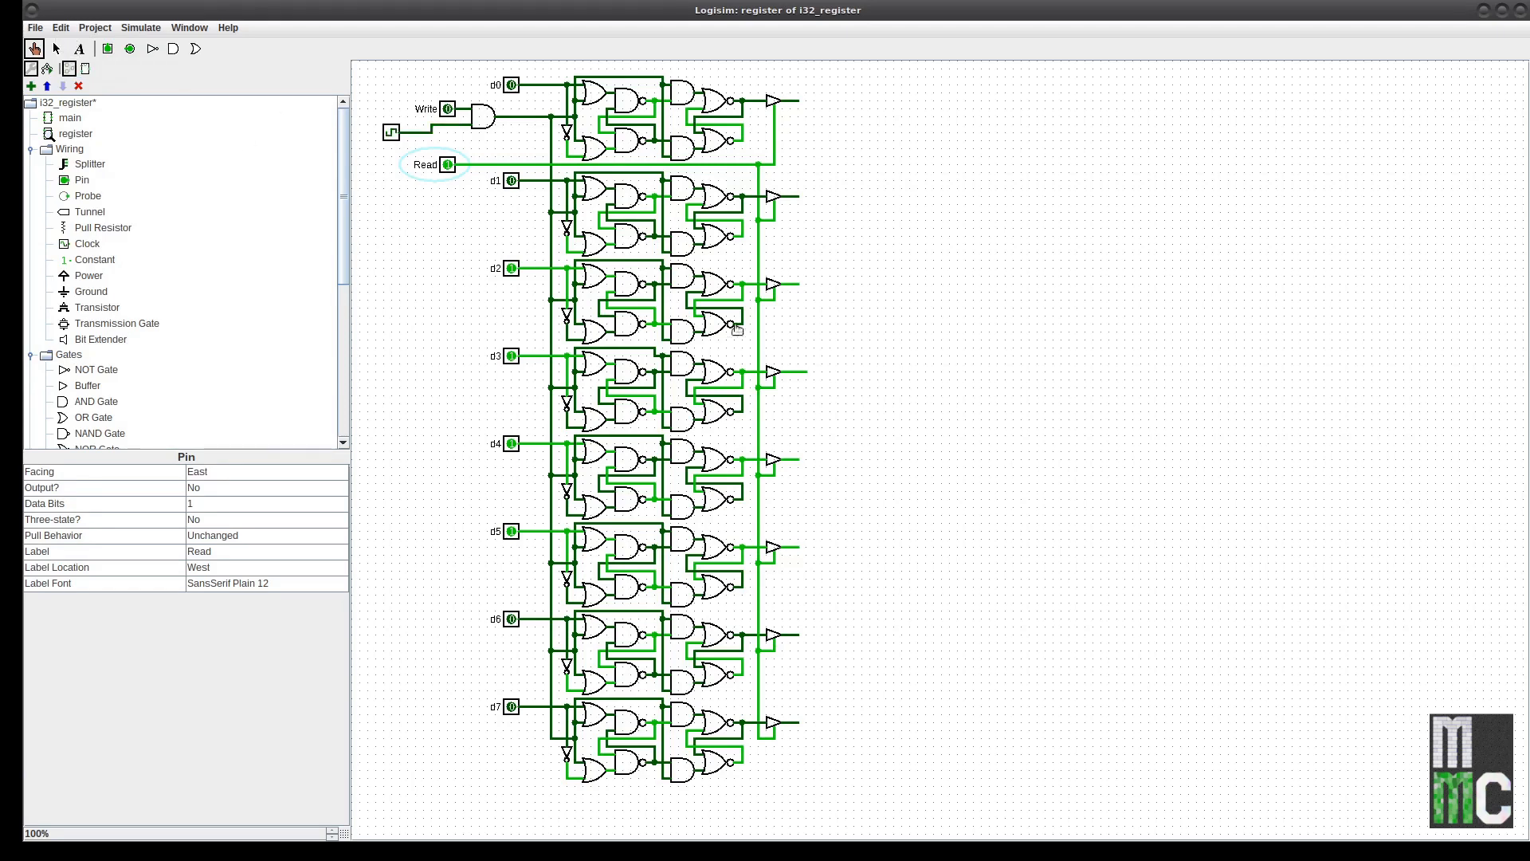
Trim the d3 row's output wire to match the others, and place an output pin labelled o0 on the d0 row's buffer output
left_click(57, 50)
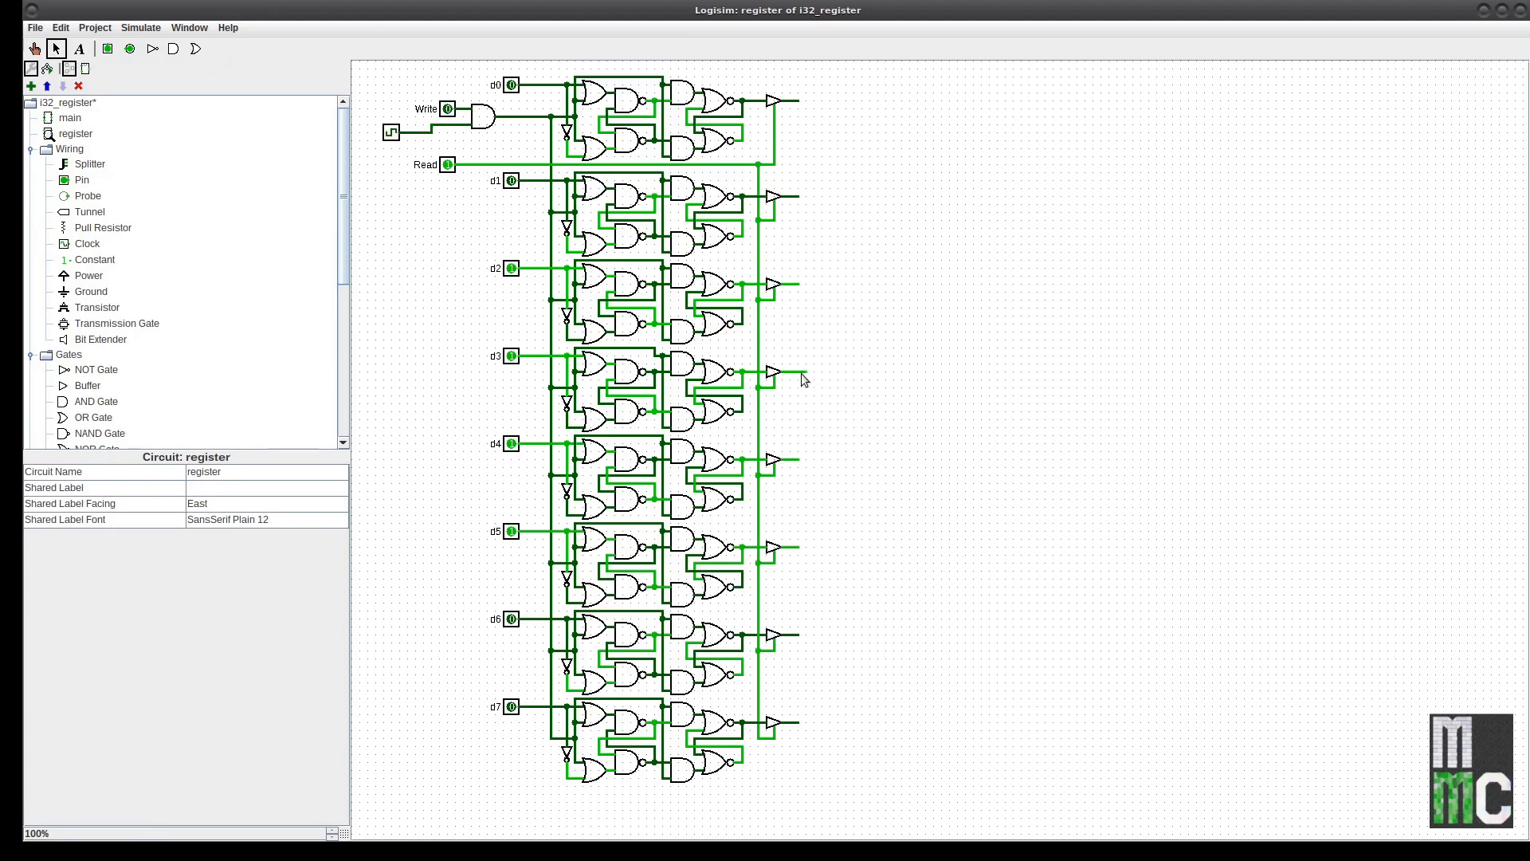
left_click_drag(806, 372, 799, 372)
left_click(130, 50)
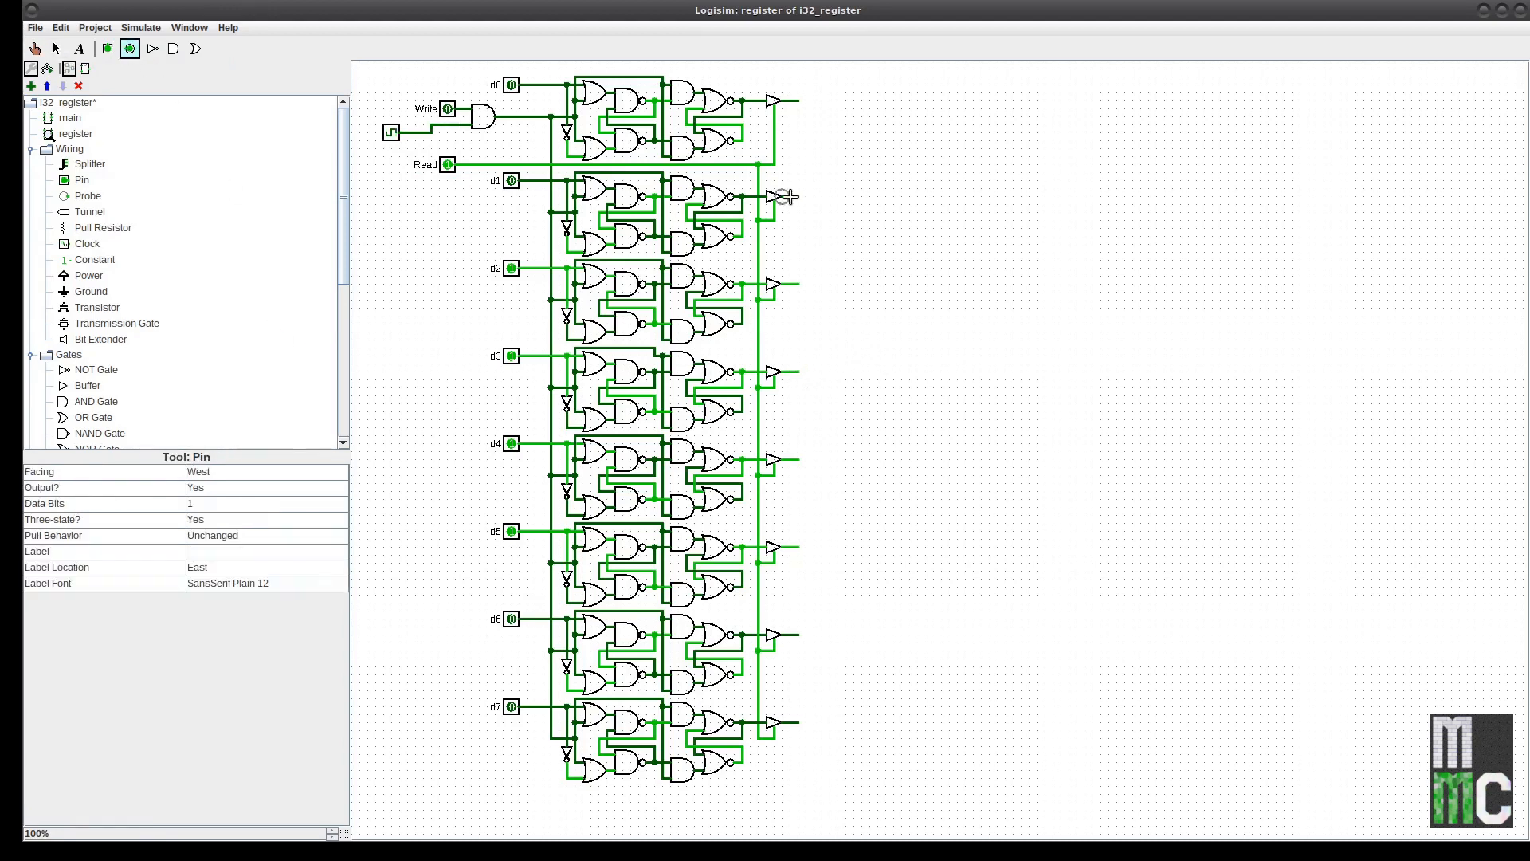
left_click(801, 103)
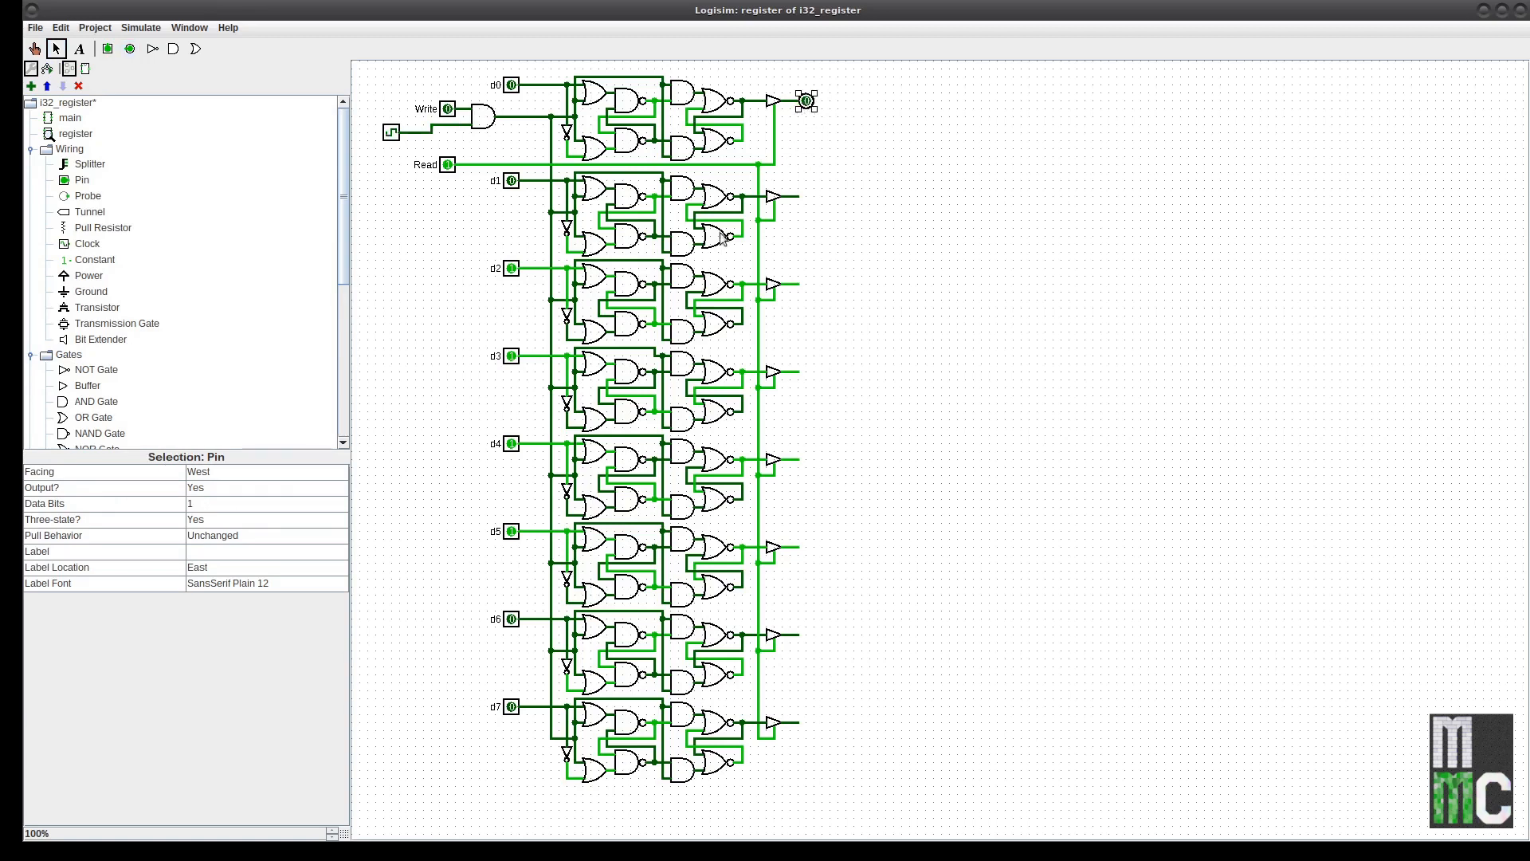
left_click(205, 550)
type("o0")
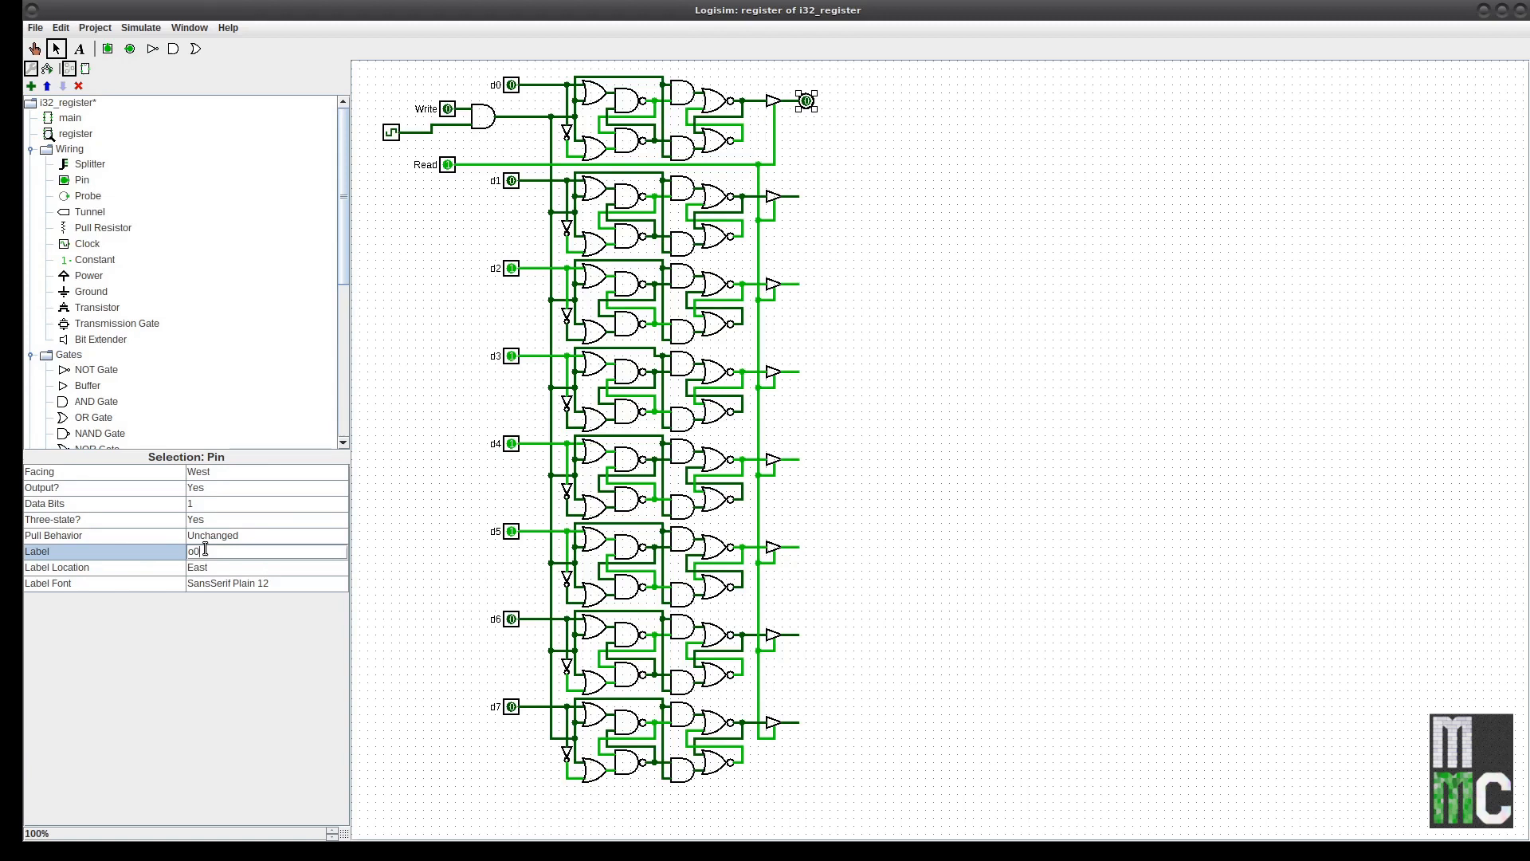
key("Return")
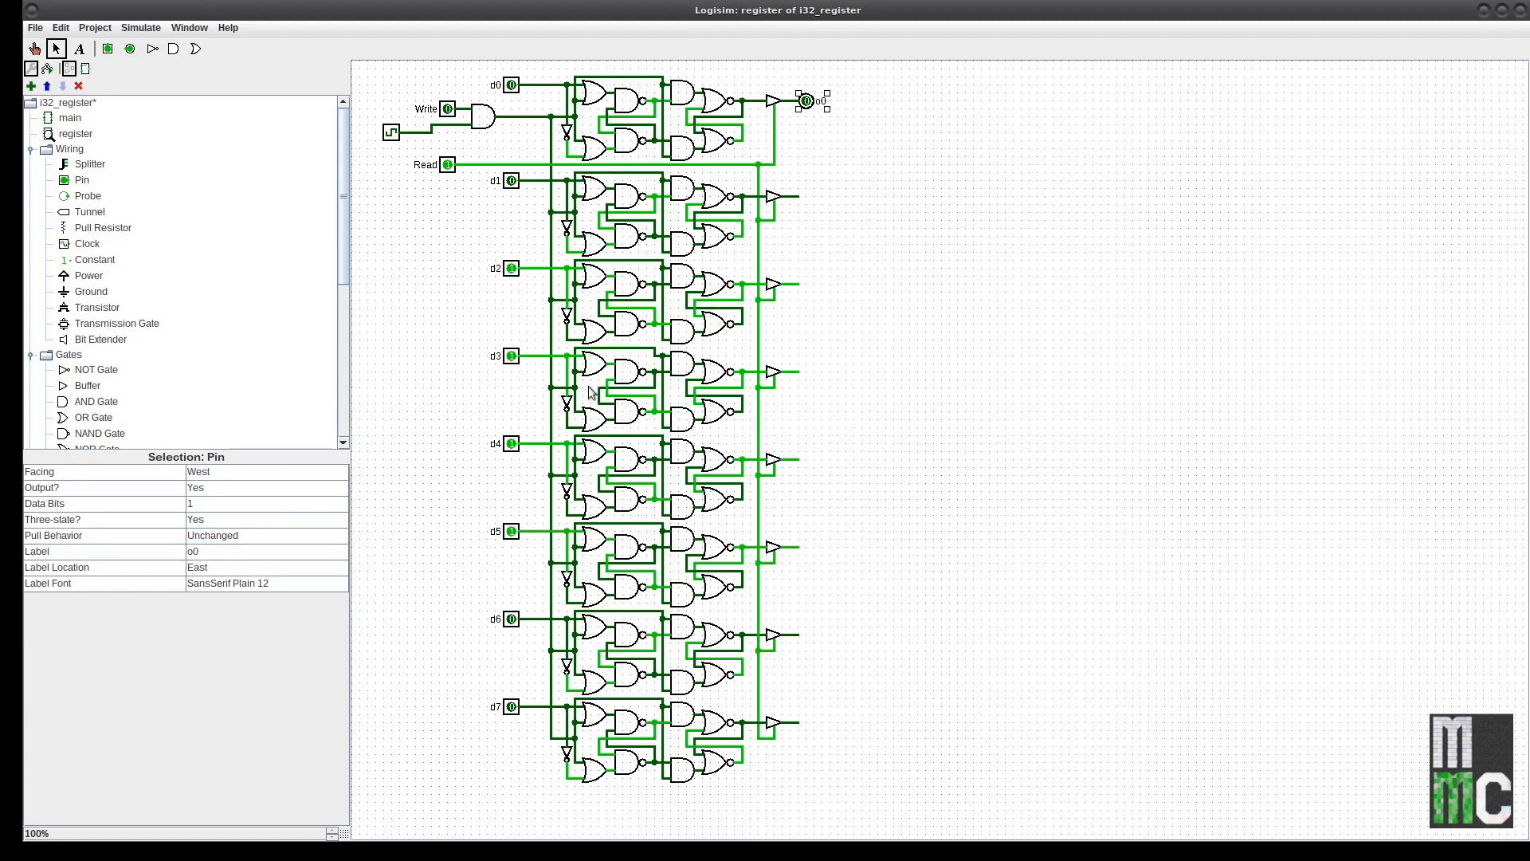
Duplicate the o0 output pin onto the buffer outputs of the other seven rows, d1 to d7
left_click_drag(886, 149, 811, 199)
key("ctrl+d")
left_click_drag(882, 232, 792, 83)
key("ctrl+d")
left_click_drag(819, 213, 819, 390)
left_click(821, 389)
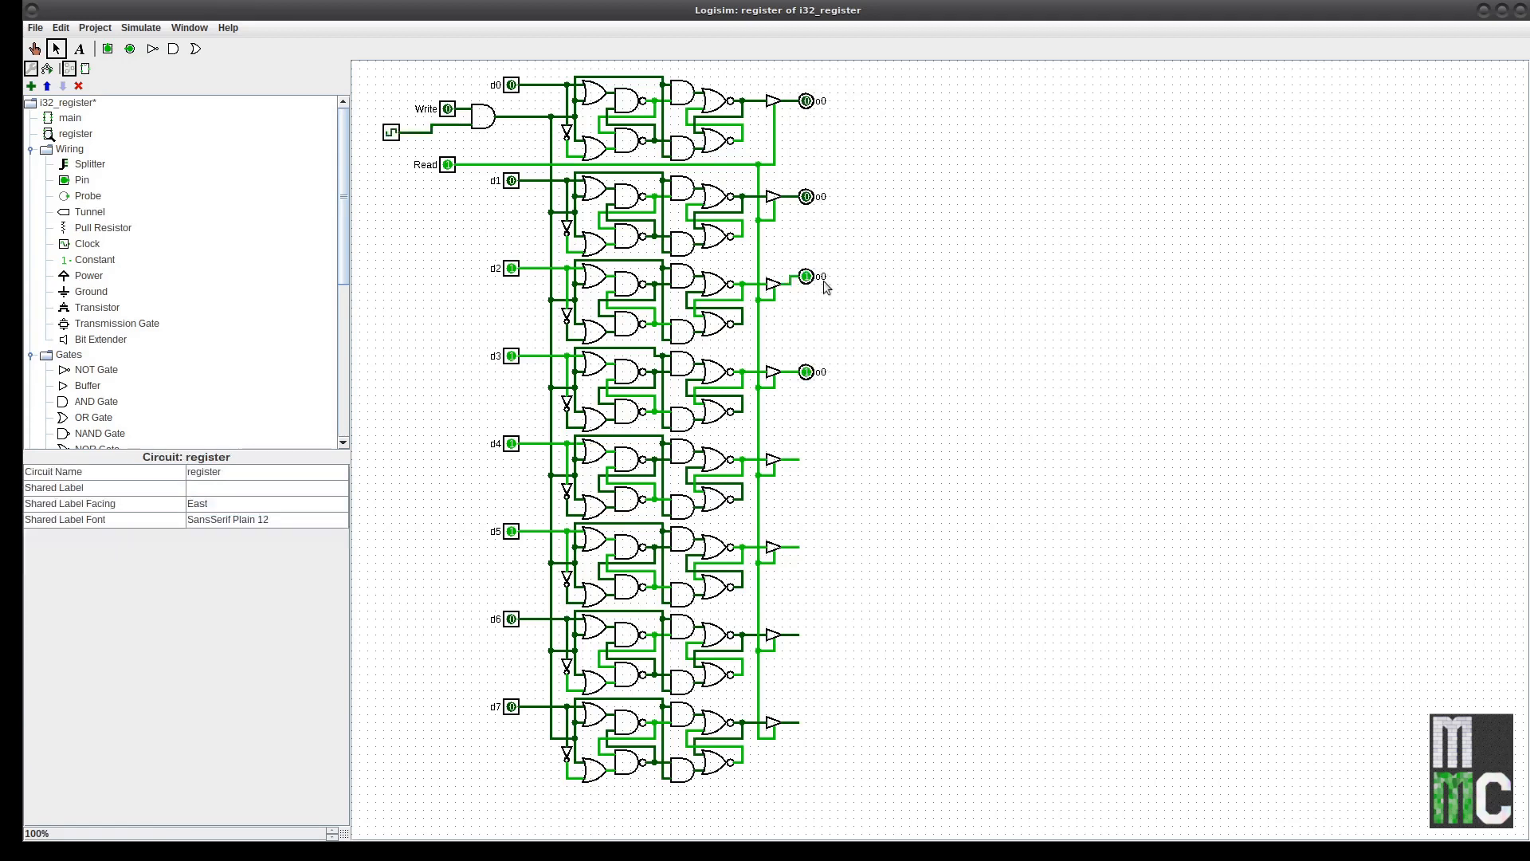
left_click_drag(860, 263, 805, 549)
key("ctrl+d")
key("ctrl+d")
left_click_drag(812, 467, 804, 634)
left_click(1053, 487)
Relabel the output pins of the d1, d2 and d3 rows as o1, o2 and o3
left_click(806, 197)
left_click(230, 550)
key("BackSpace")
type("1")
key("Return")
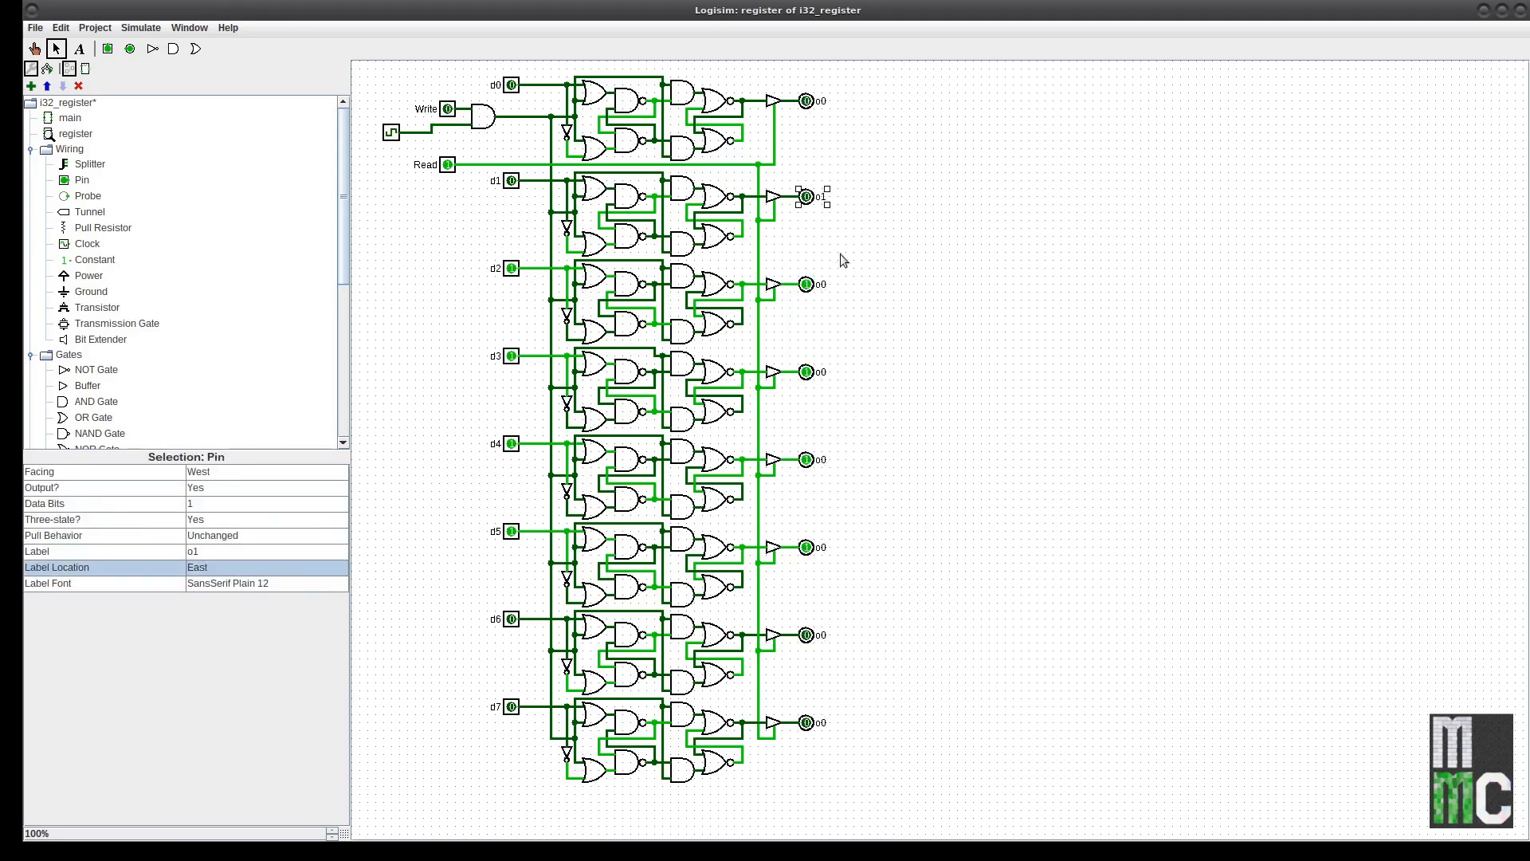
left_click(807, 284)
left_click(249, 550)
key("BackSpace")
left_click(223, 552)
key("BackSpace")
type("3")
key("Return")
Relabel the output pins of the d4 to d7 rows as o4, o5, o6 and o7
left_click(806, 460)
left_click(248, 551)
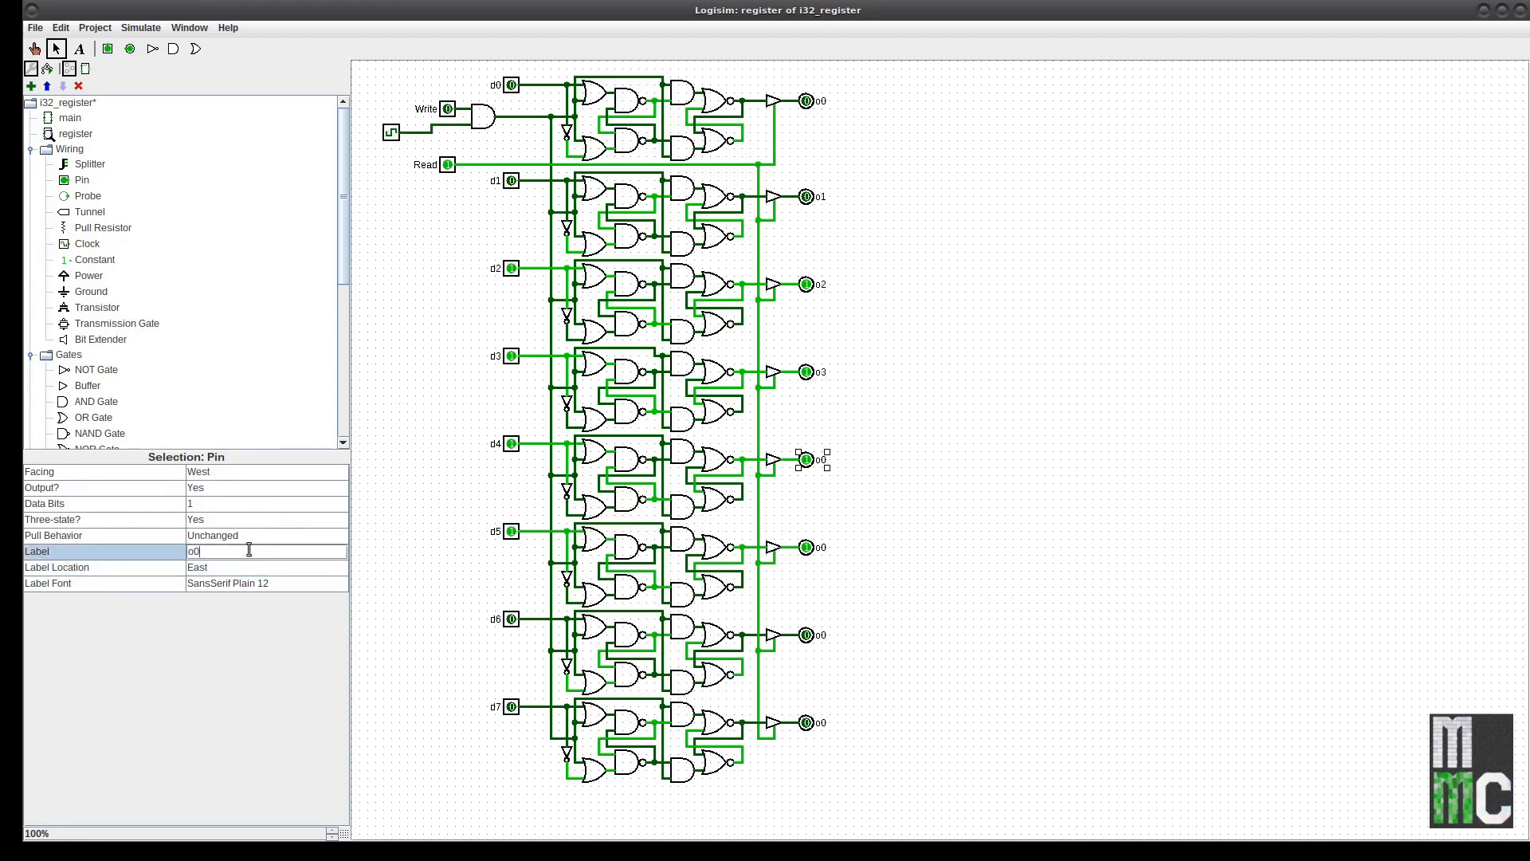
key("BackSpace")
type("4")
left_click(808, 635)
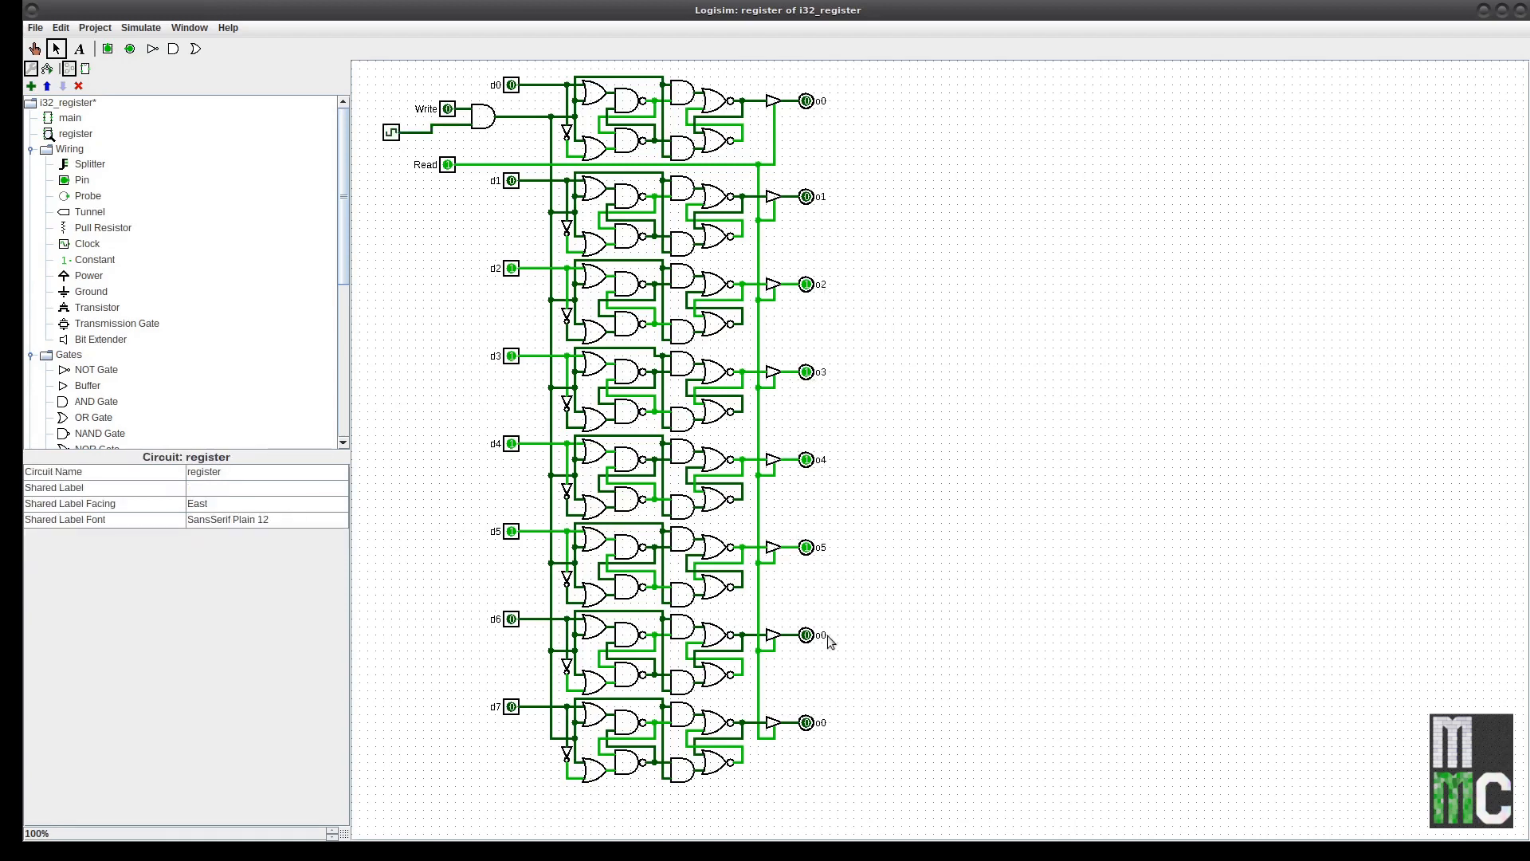
left_click(249, 552)
key("BackSpace")
type("6")
key("Return")
left_click(808, 722)
left_click(212, 553)
key("BackSpace")
type("7")
key("Return")
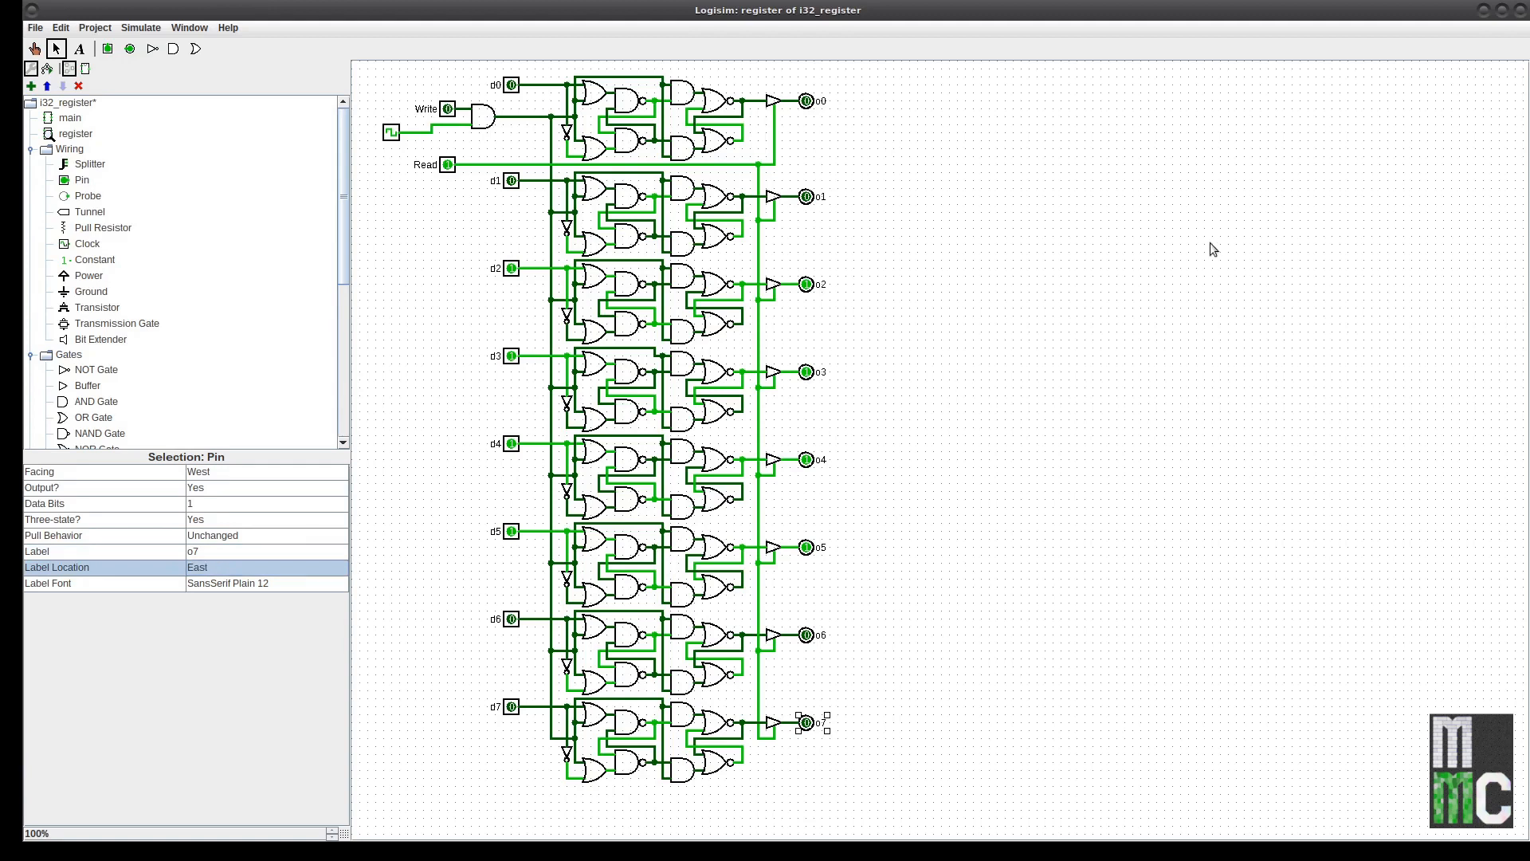
left_click(1209, 246)
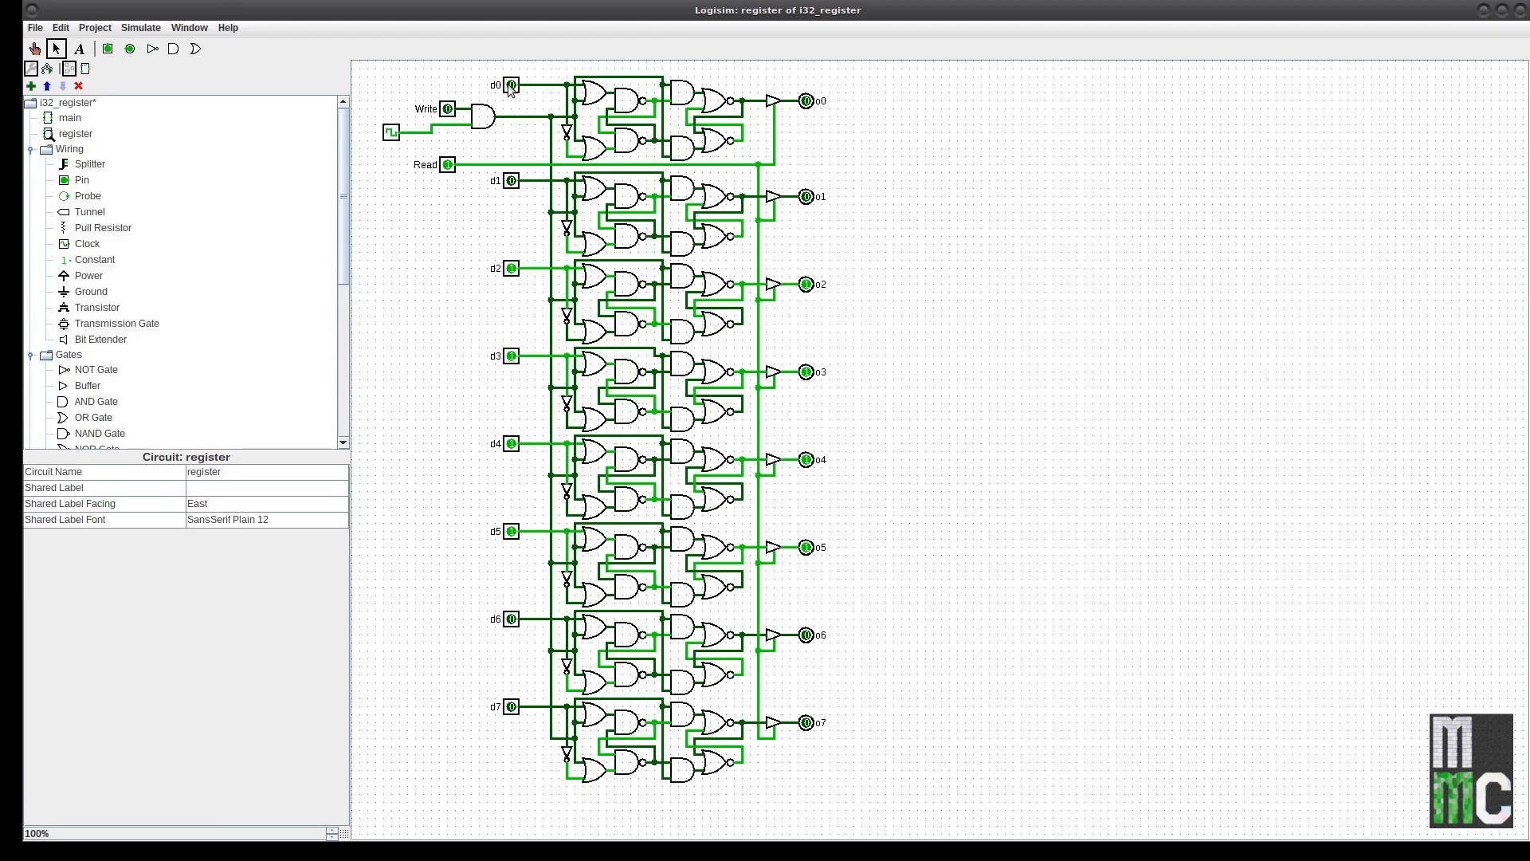
Replace the clock component feeding the AND gate with an east-facing input pin labelled Clock
left_click(391, 133)
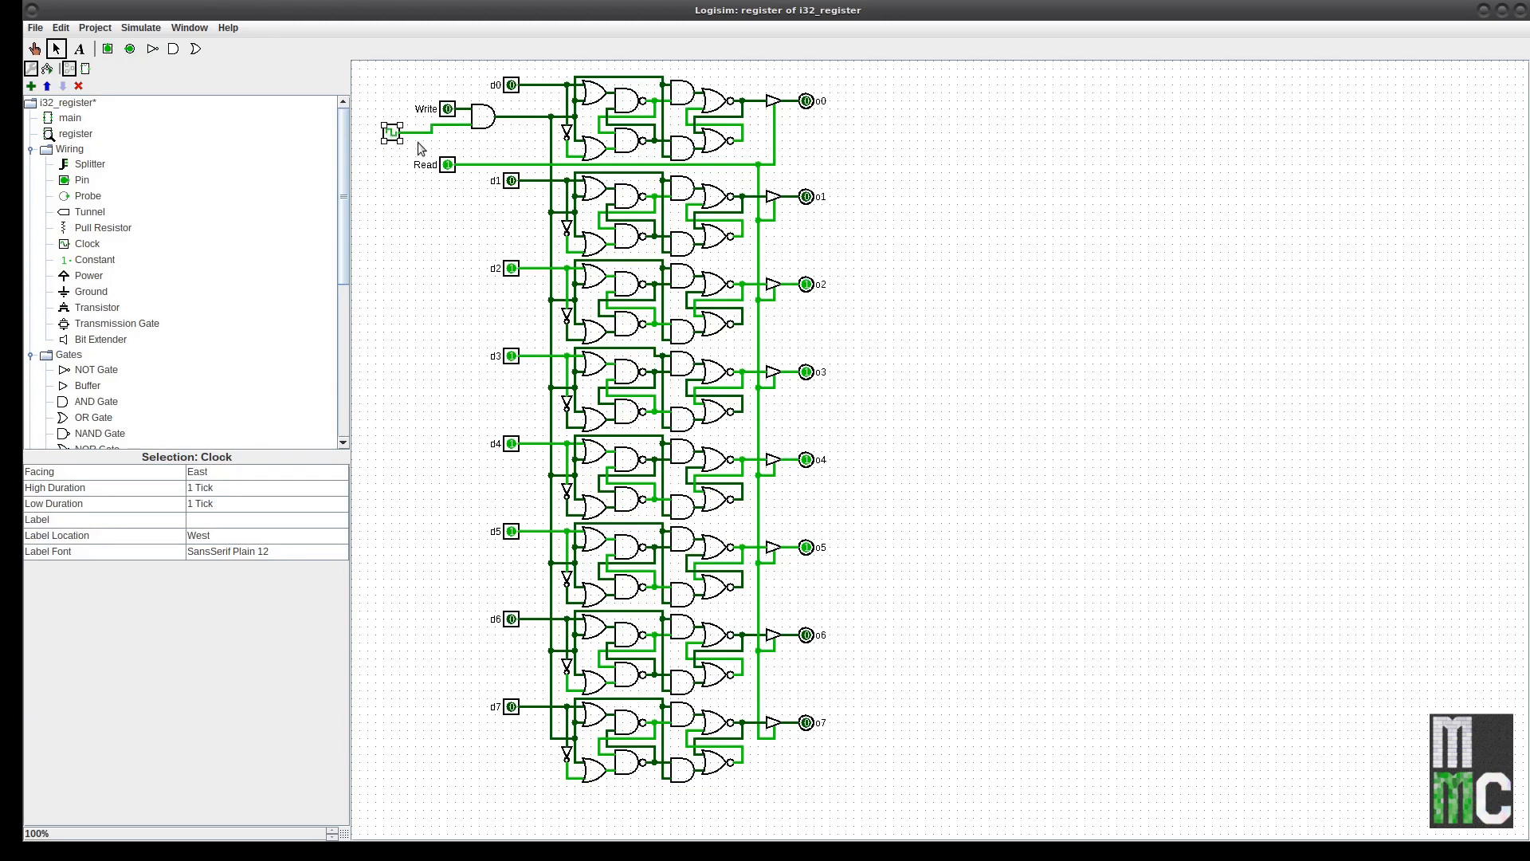
key("Delete")
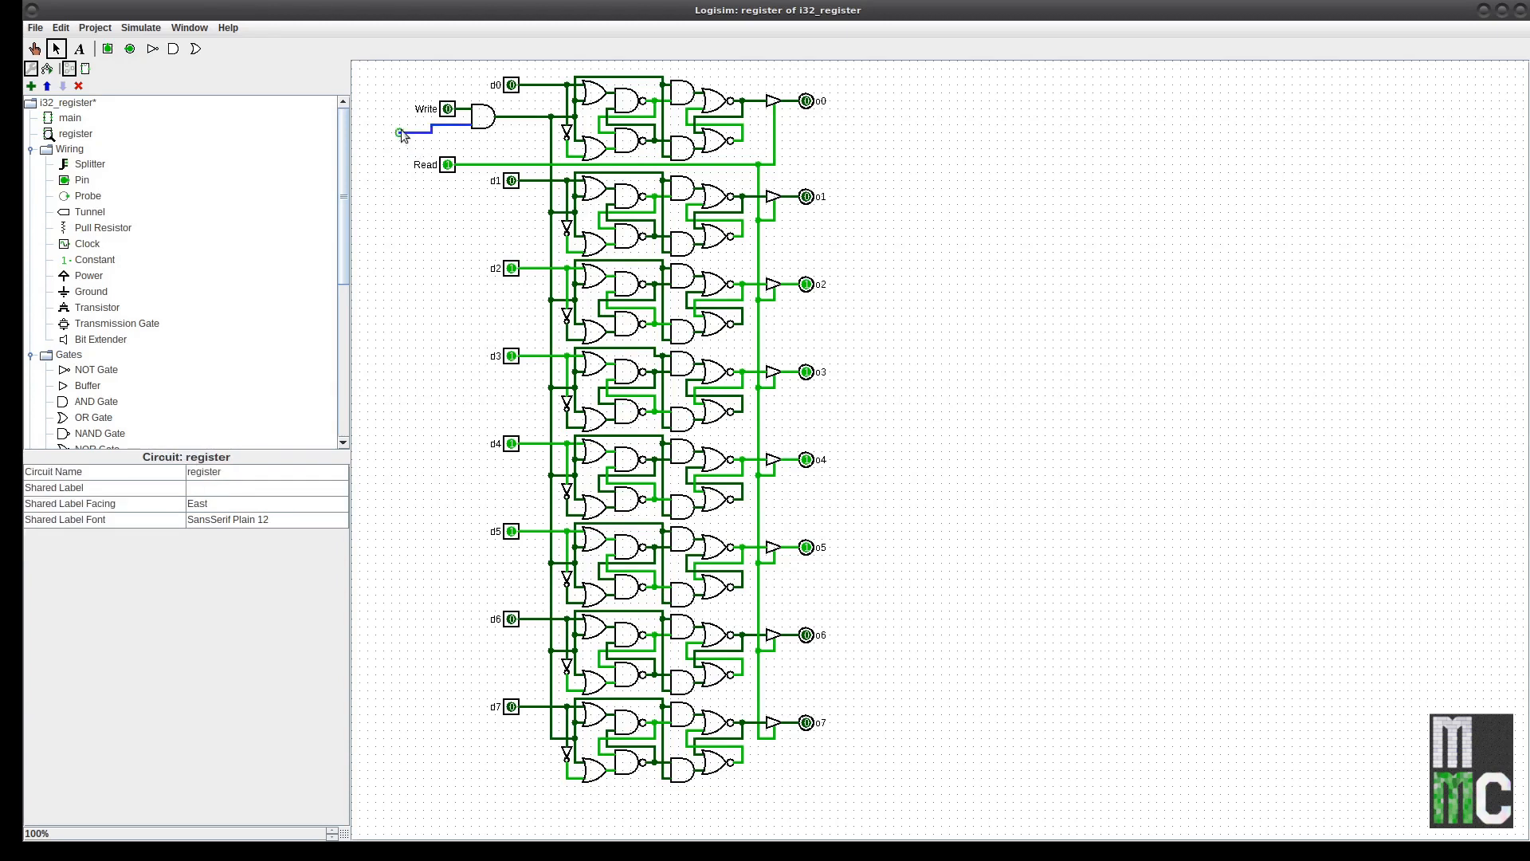
left_click(110, 50)
left_click(221, 477)
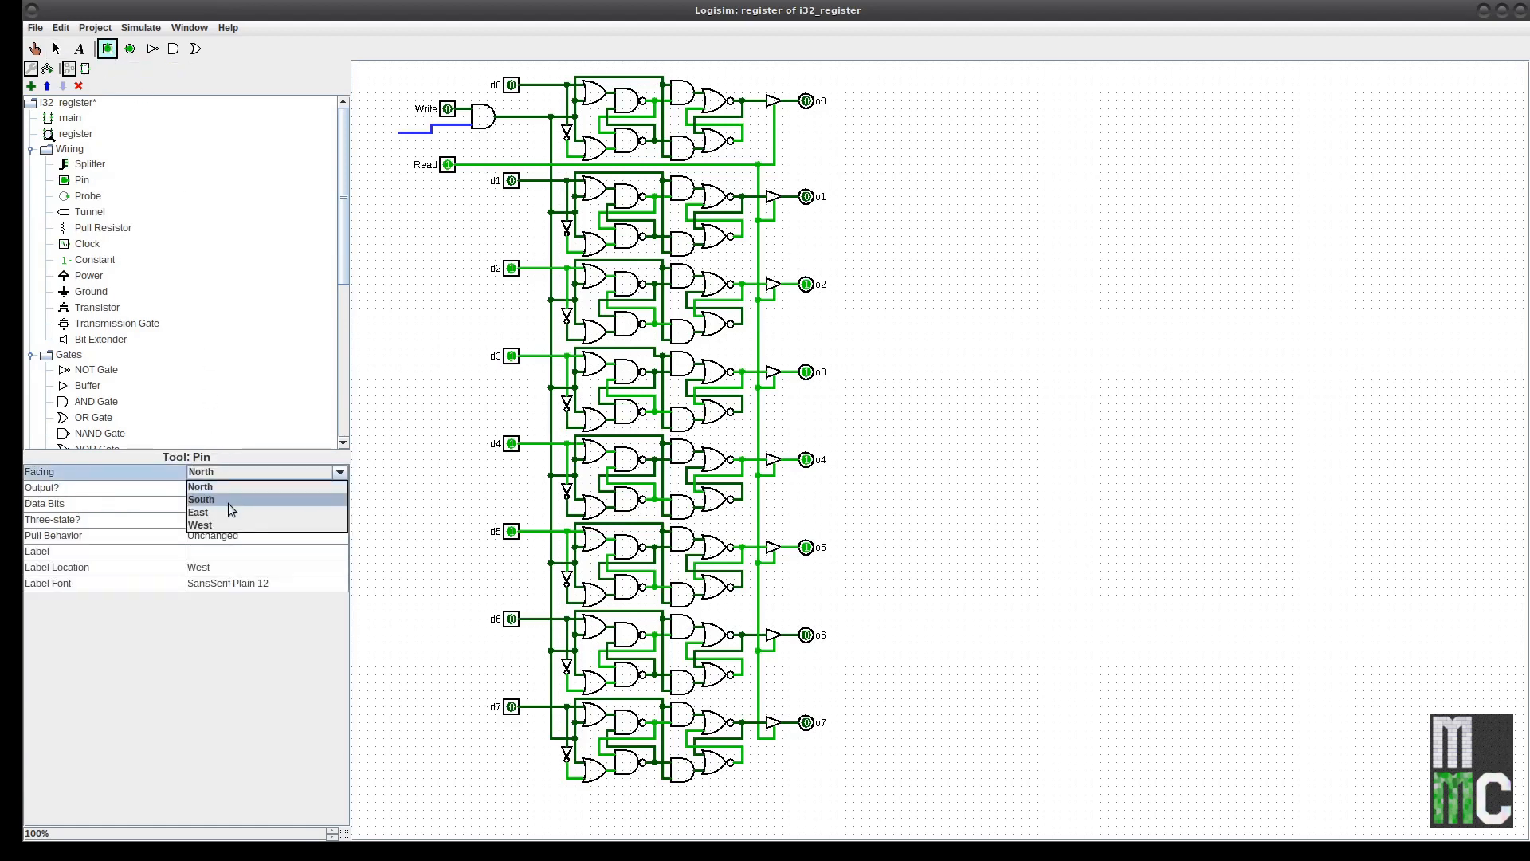
left_click(231, 505)
left_click(397, 132)
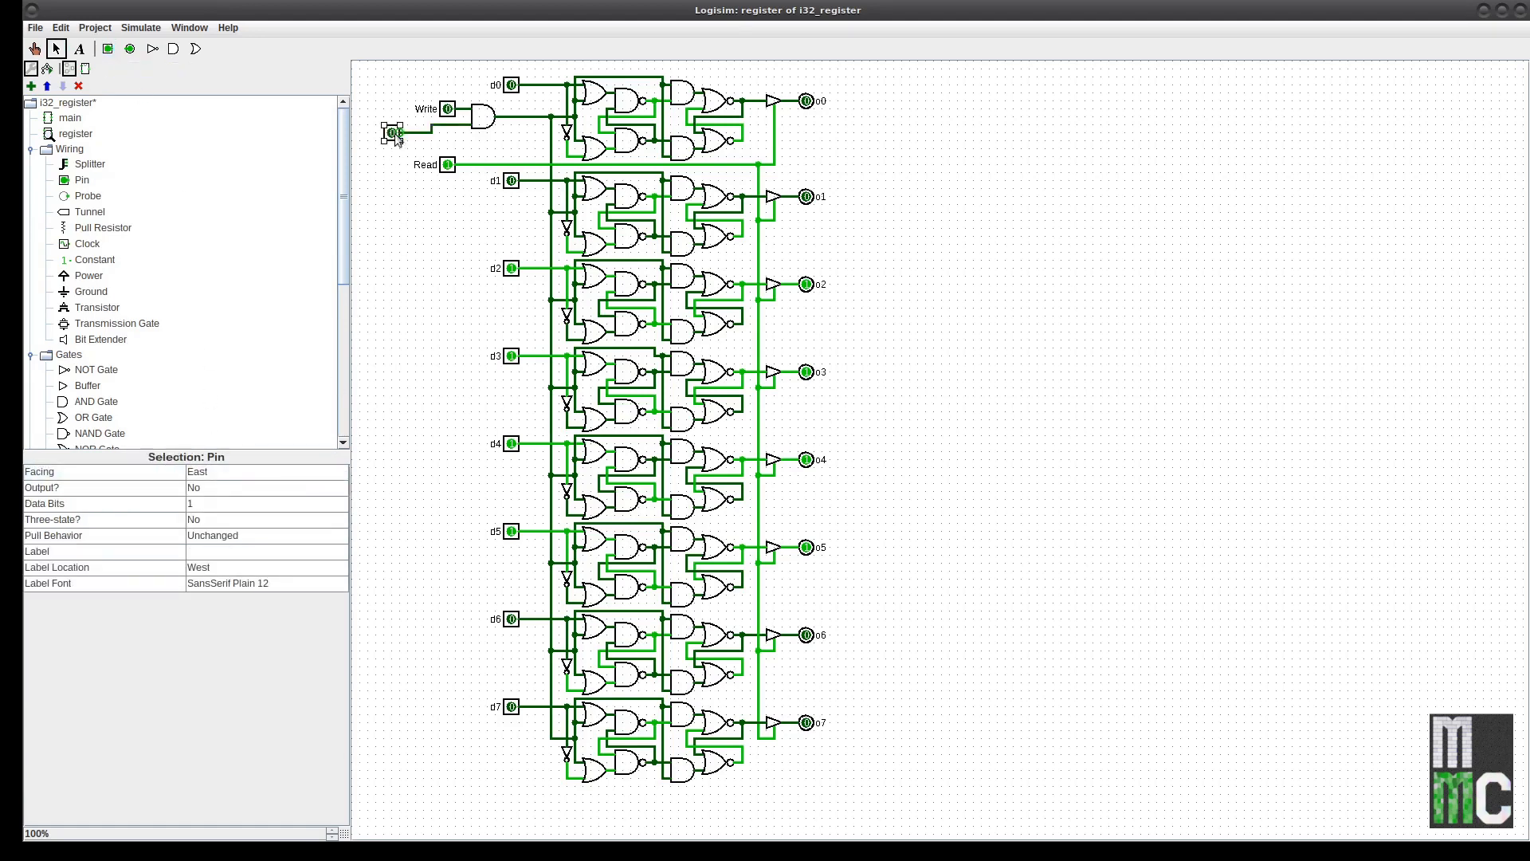
left_click(206, 553)
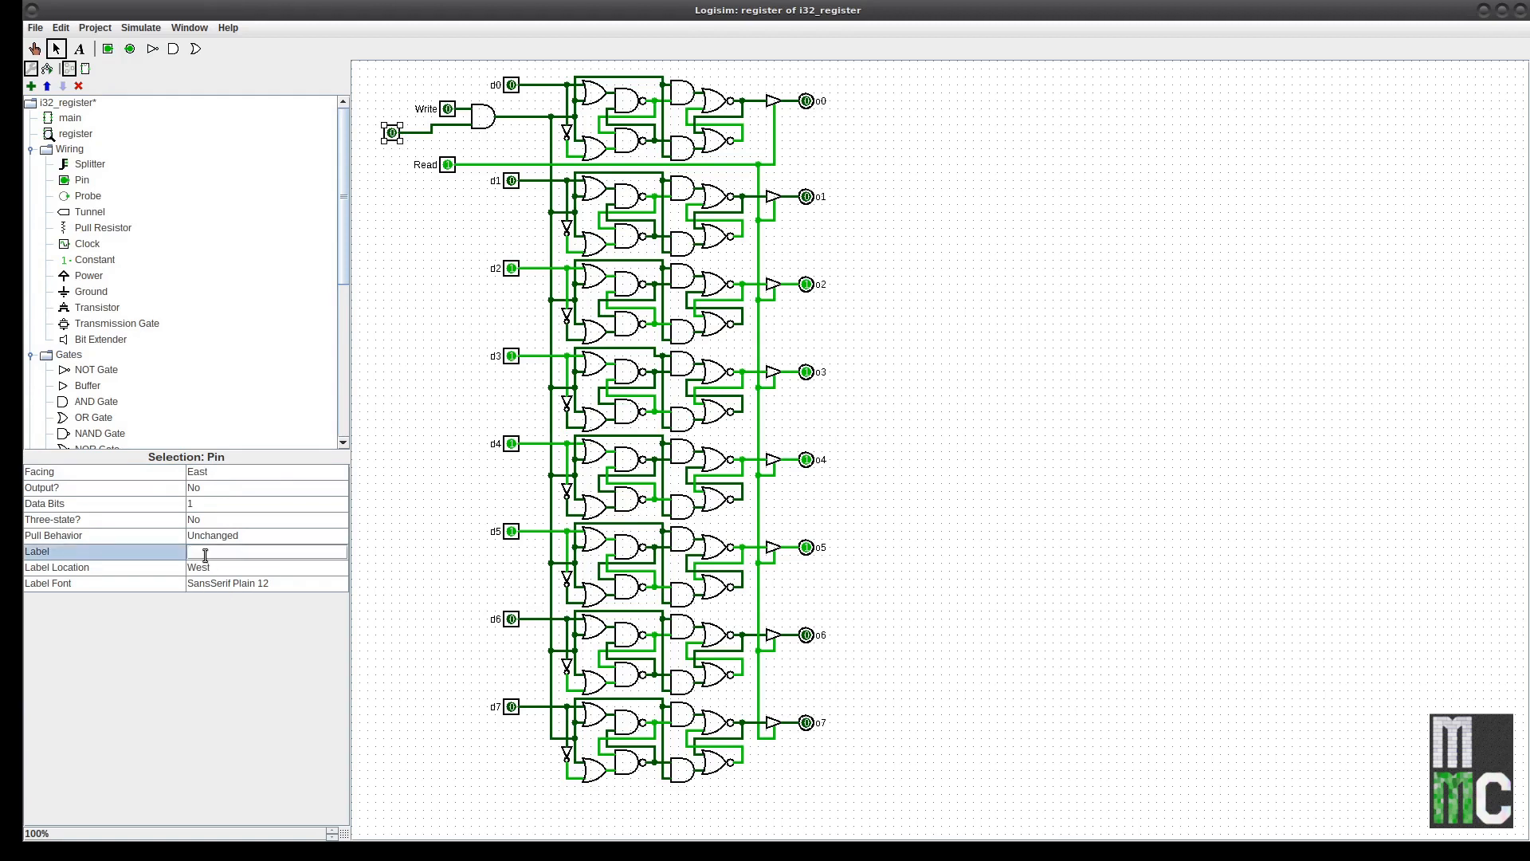
type("Clock")
key("Return")
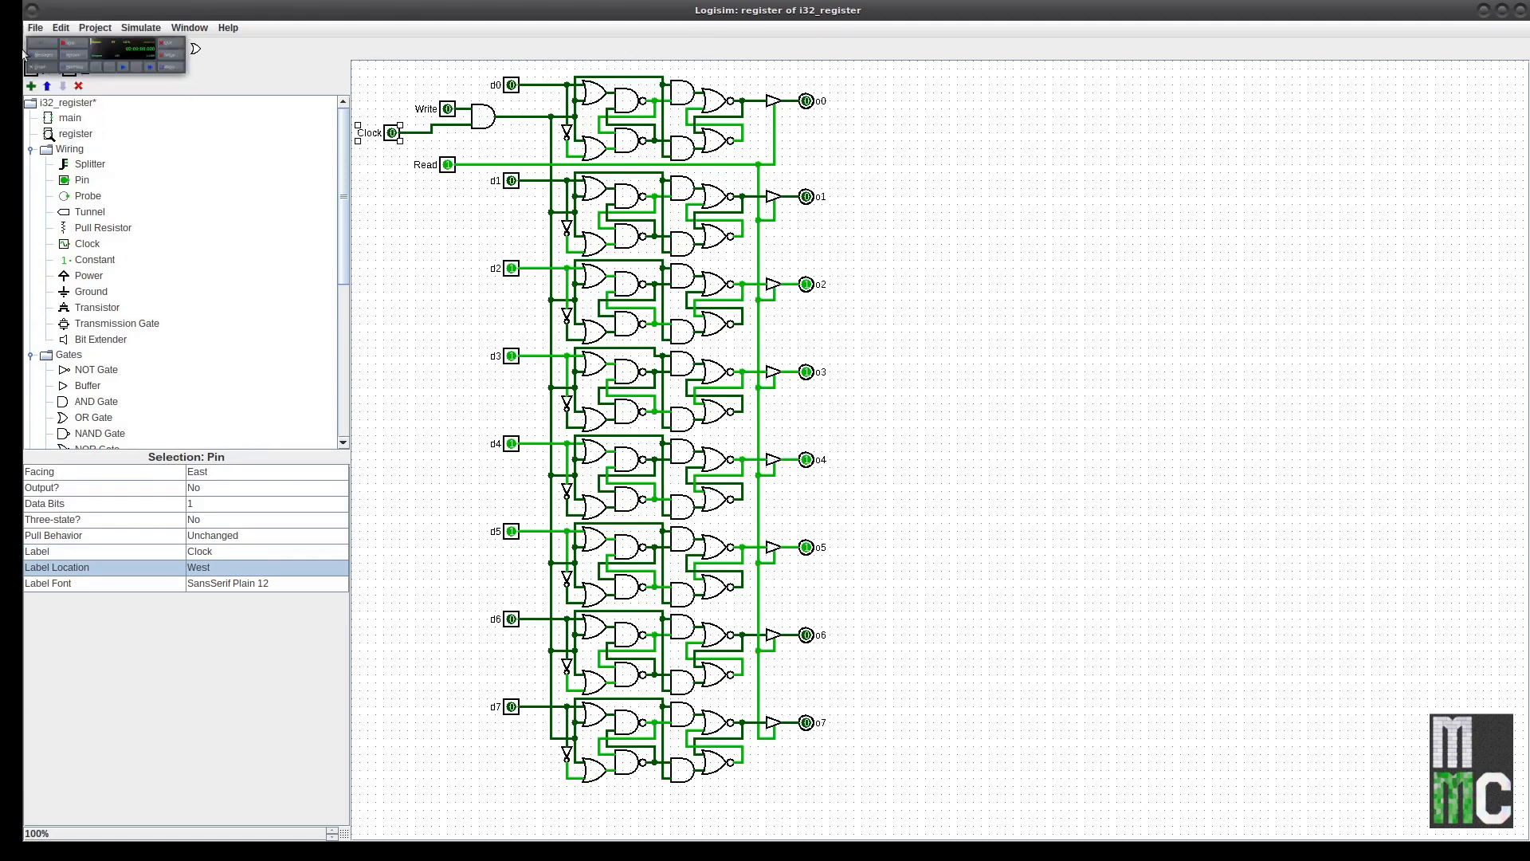
Switch the Read input off and open the register circuit's appearance for editing
left_click(34, 48)
left_click(448, 164)
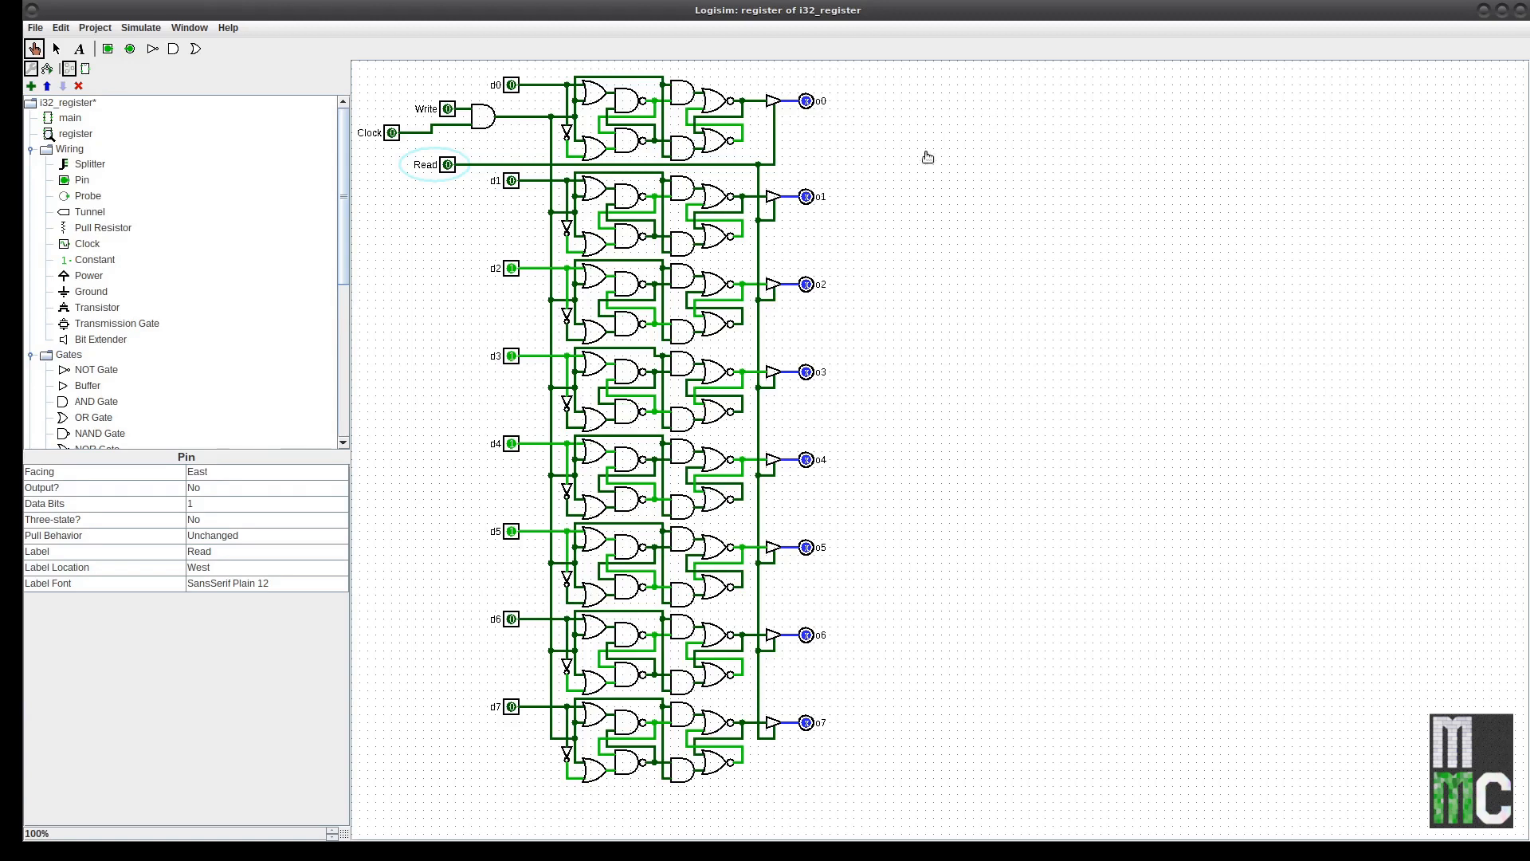
left_click(85, 71)
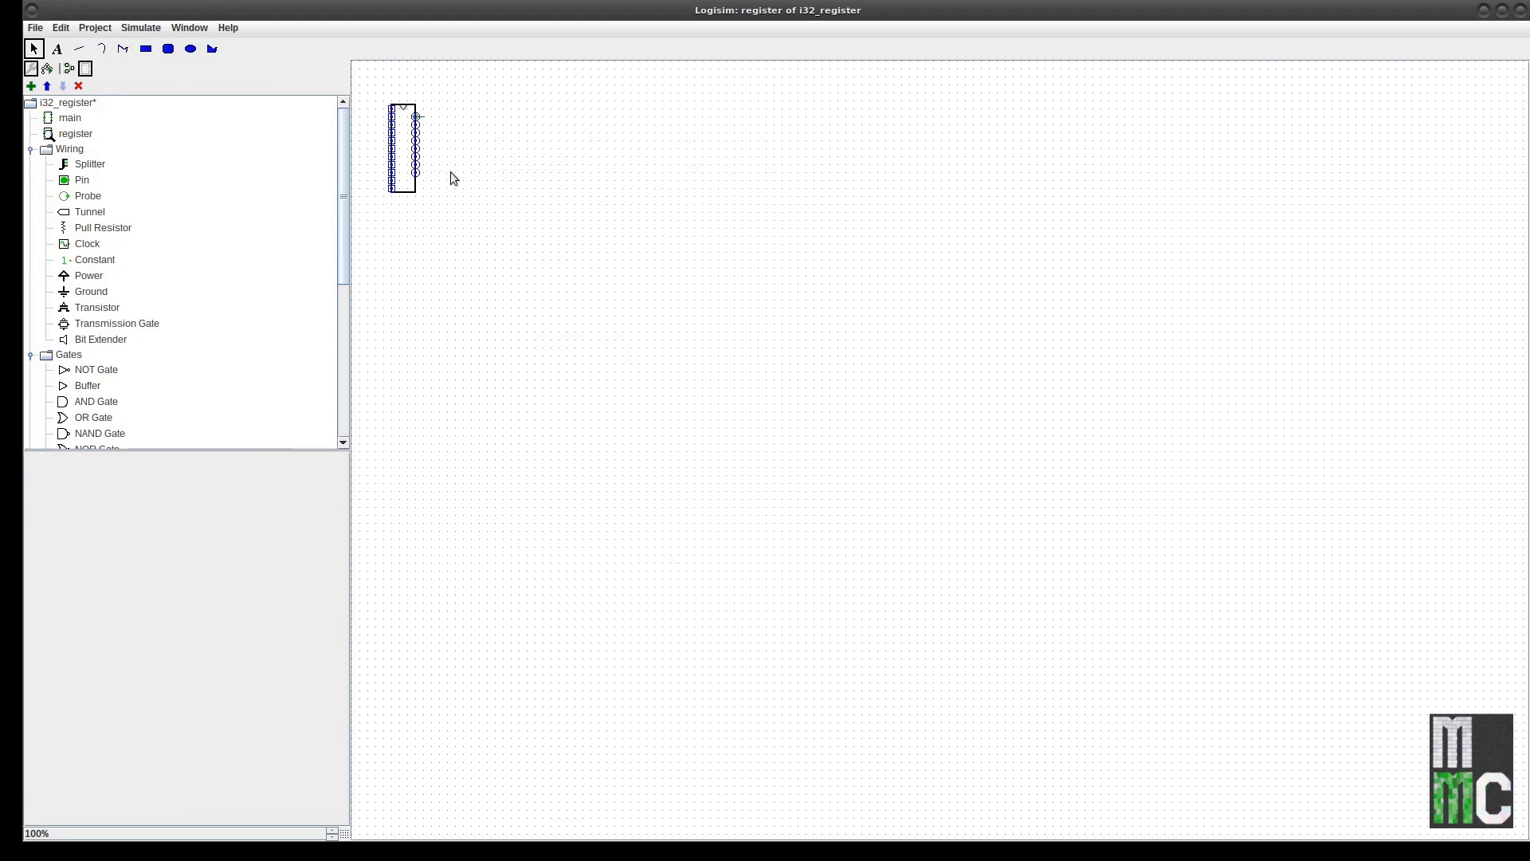
Check which pins the symbol's input ports represent, and shift the output ports below o0 down to the bottom of the right edge
left_click(391, 188)
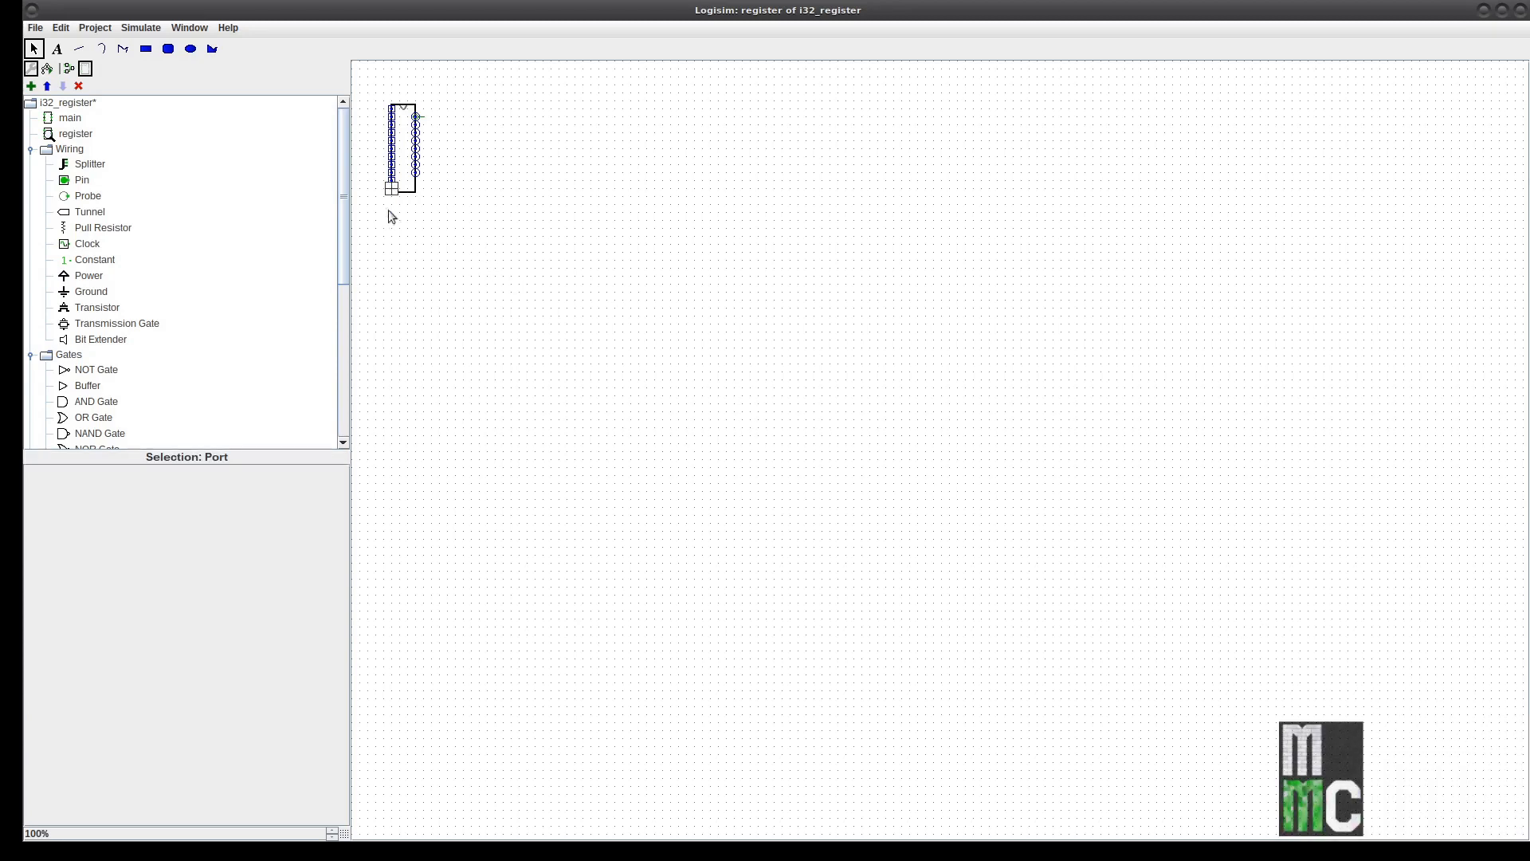
mouse_move(389, 187)
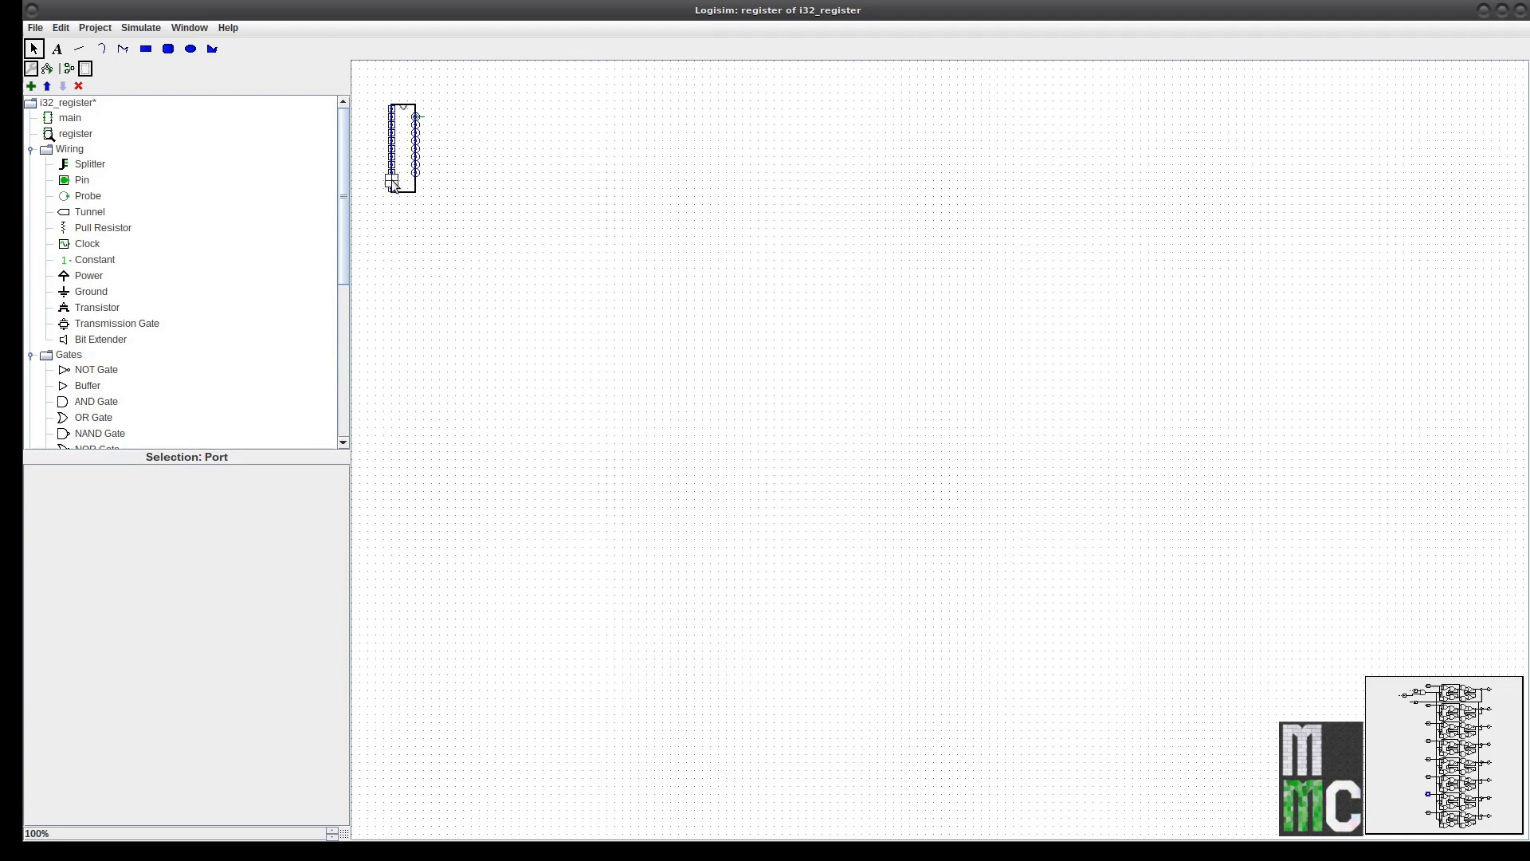
left_click(394, 166)
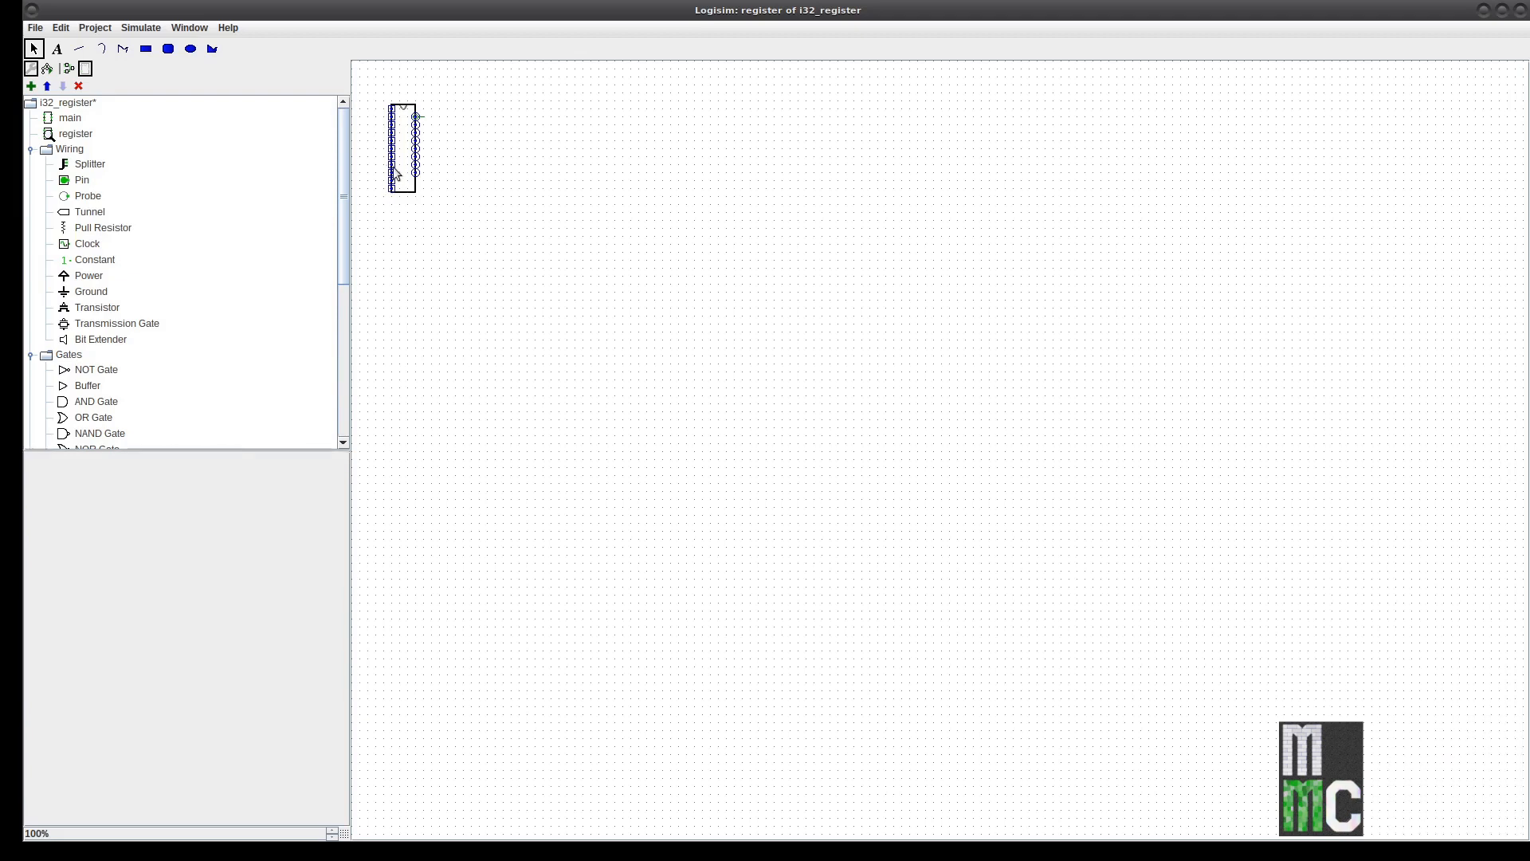
left_click(393, 163)
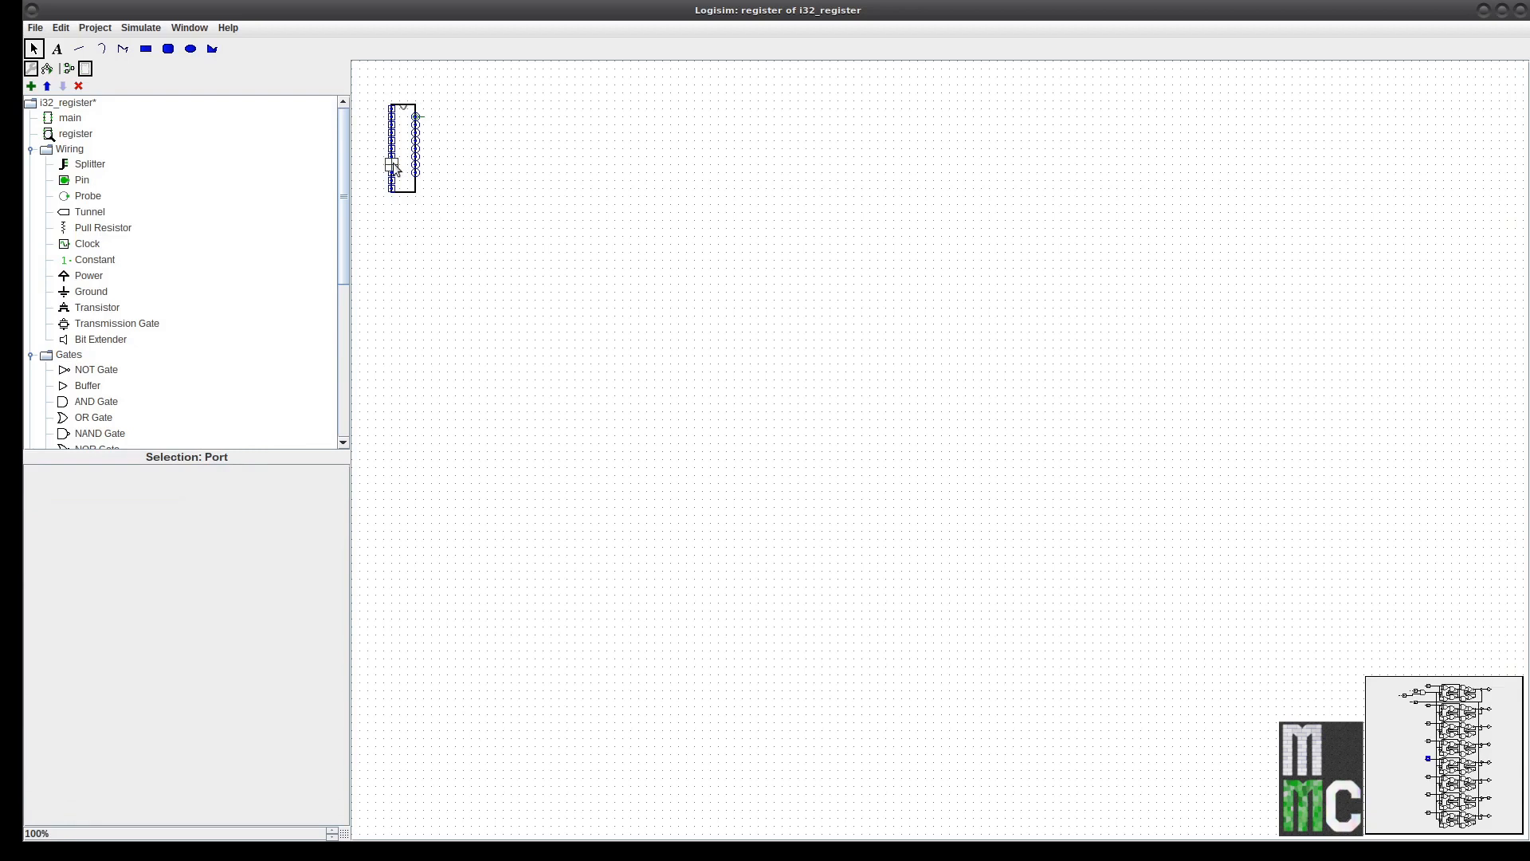
left_click(393, 135)
left_click(392, 116)
mouse_move(434, 183)
left_mouse_down()
mouse_move(408, 162)
mouse_move(398, 116)
mouse_move(417, 170)
left_mouse_up()
left_click(418, 121)
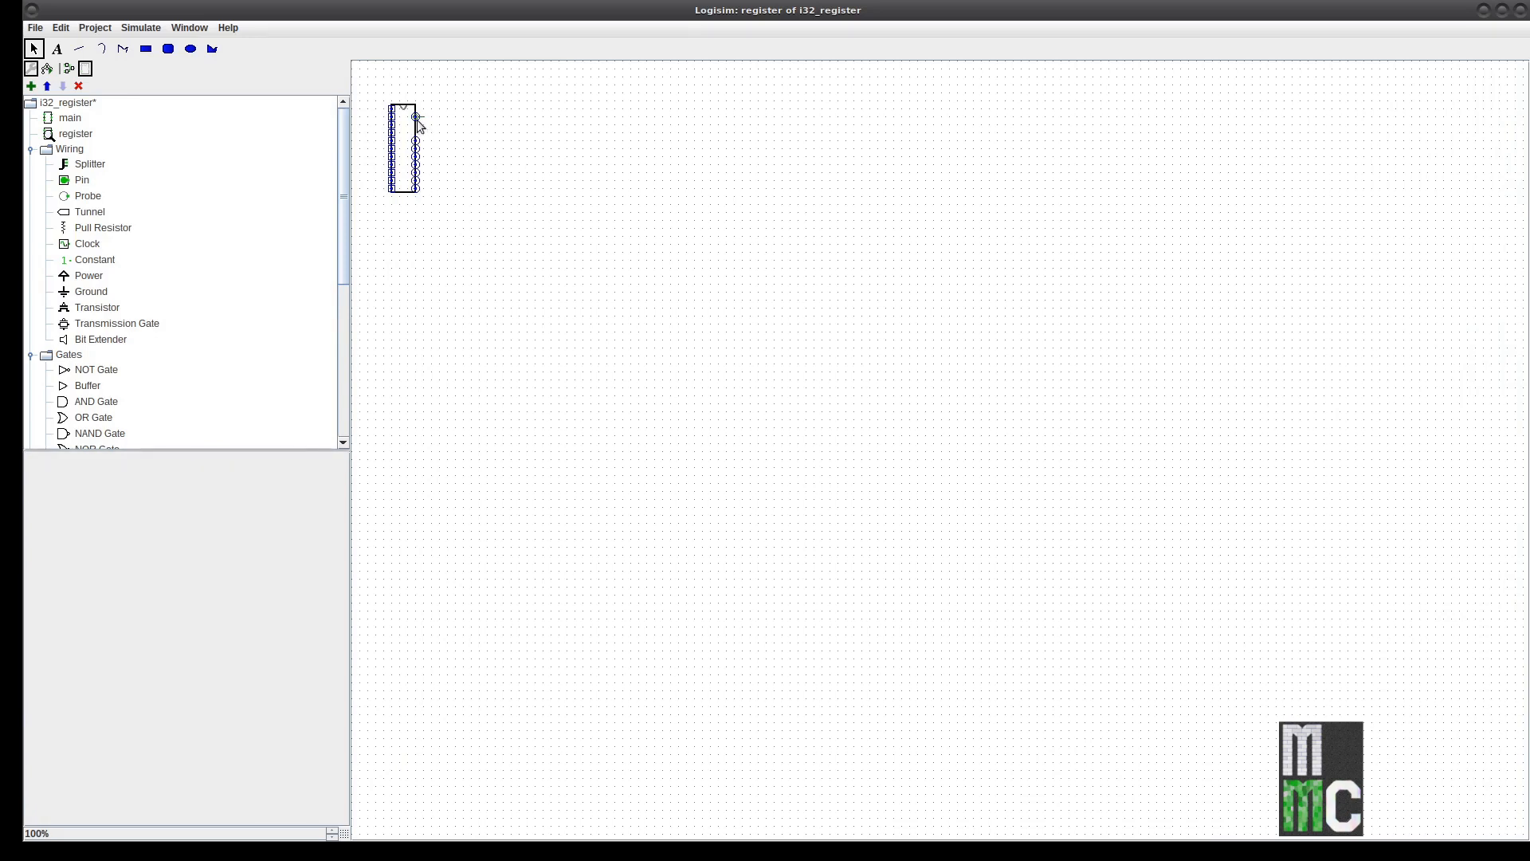
Move the anchor inside the register symbol near its bottom edge and set its appearance facing to North
left_click(415, 118)
left_click(418, 122)
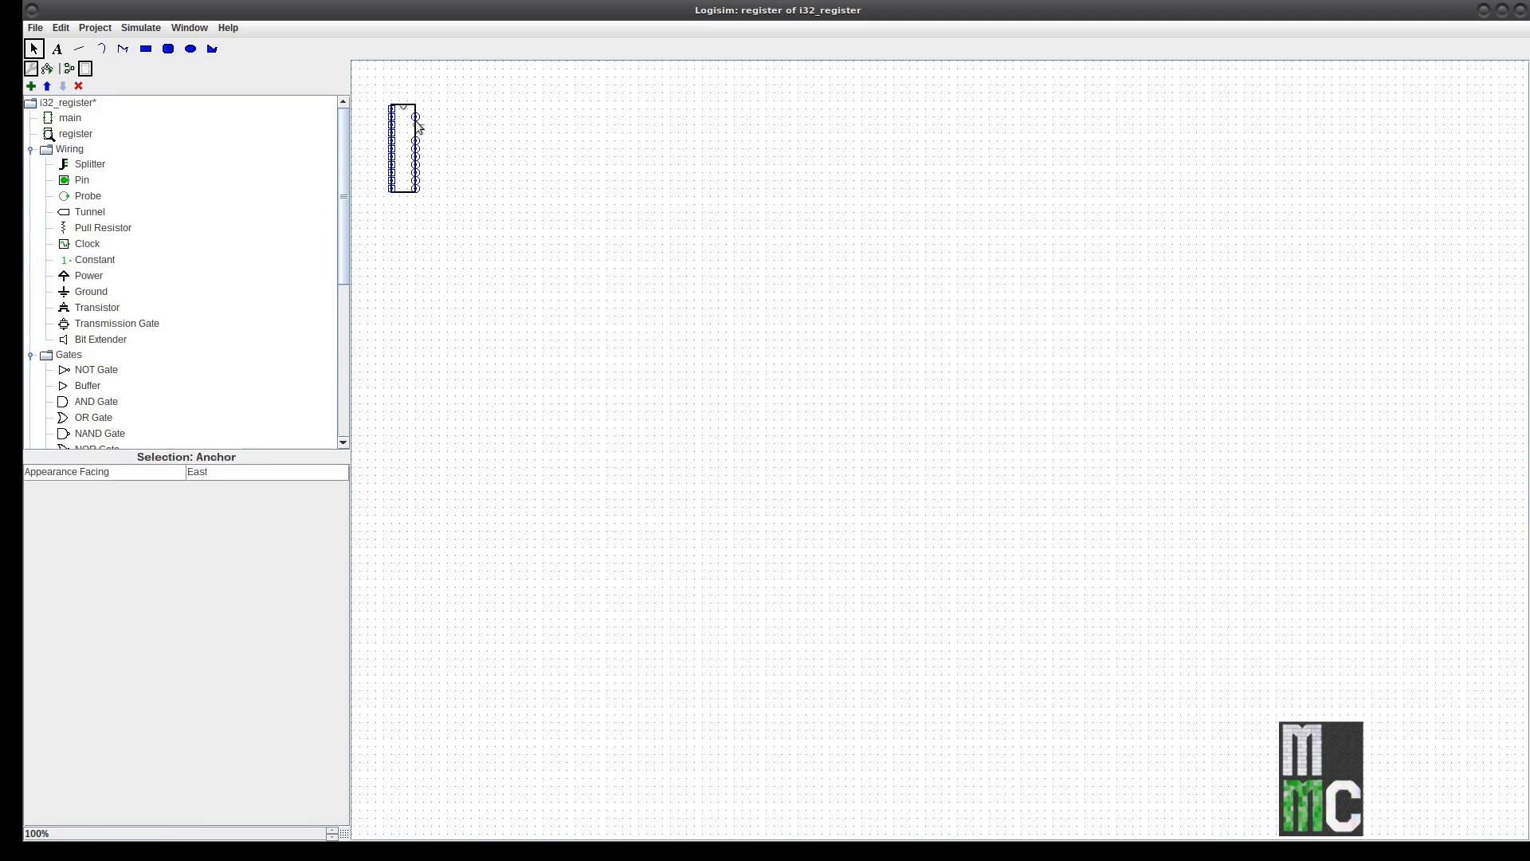
left_click_drag(416, 122, 397, 163)
left_click(408, 213)
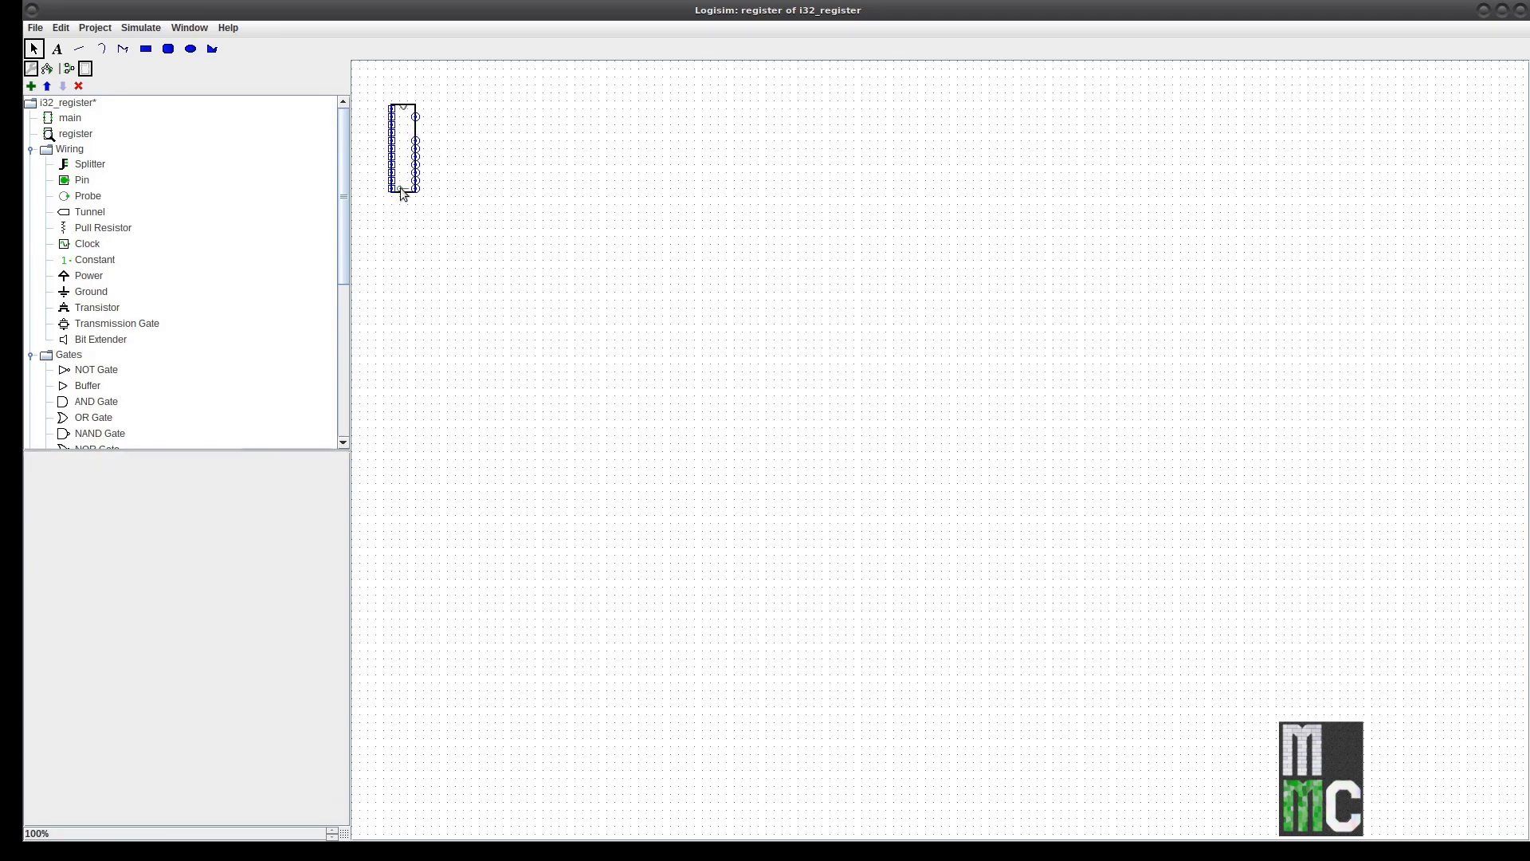
left_click(400, 188)
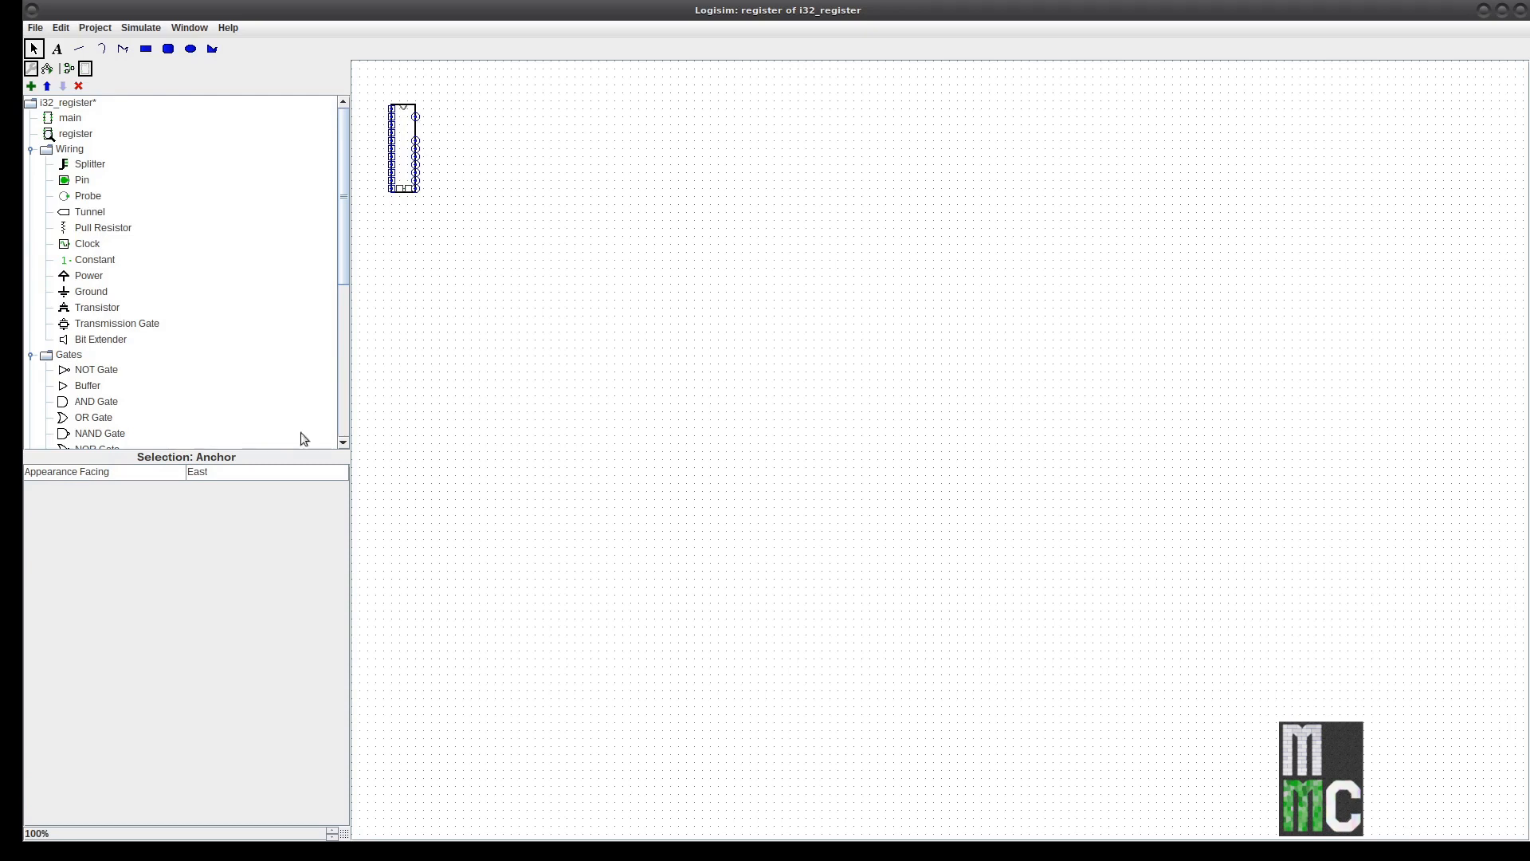
left_click(251, 471)
left_click(247, 486)
left_click(595, 363)
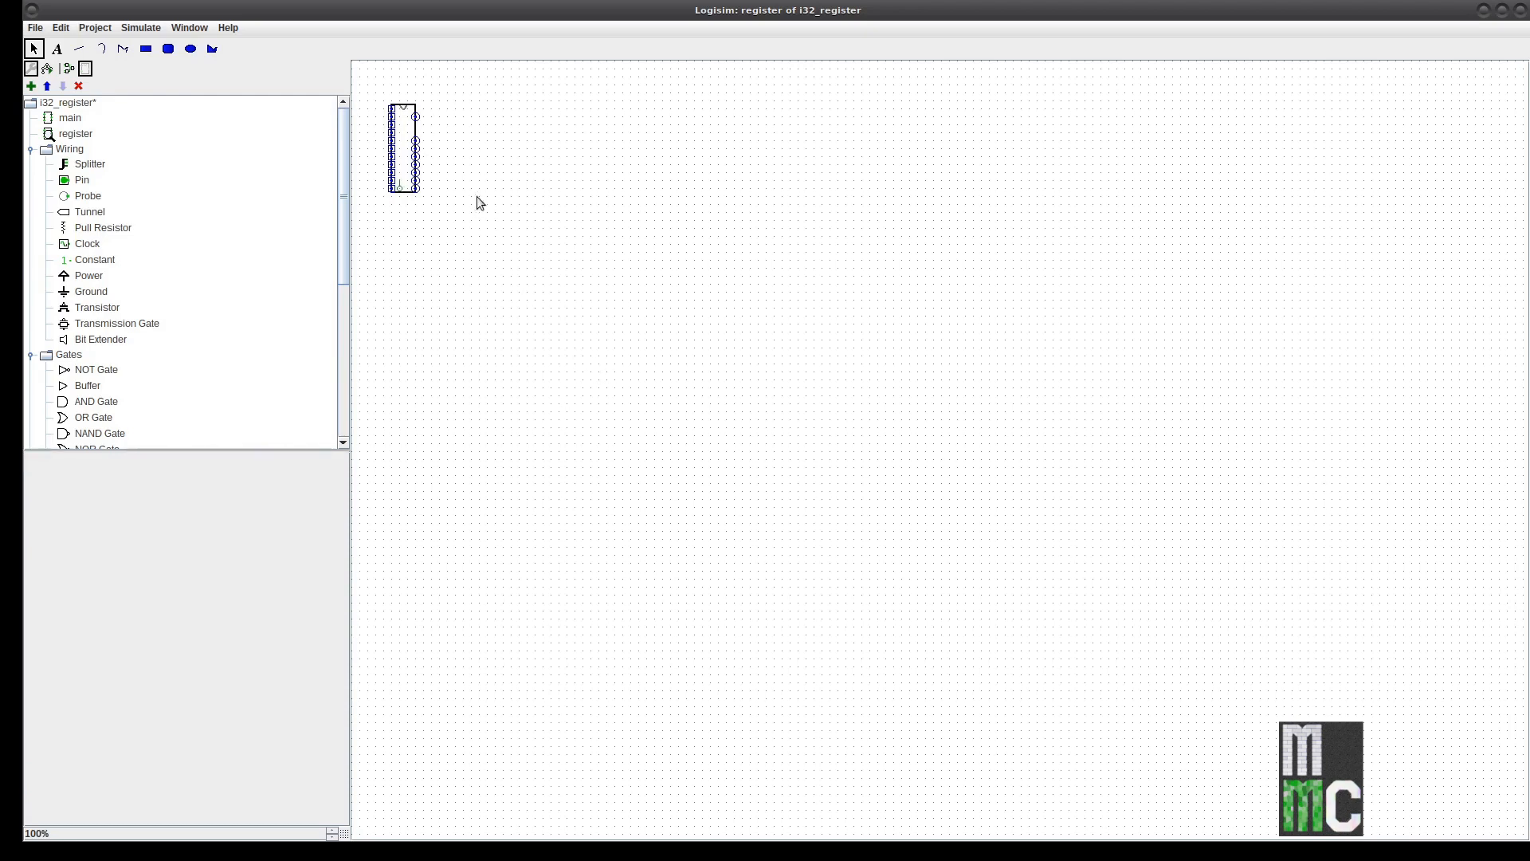
left_click(399, 189)
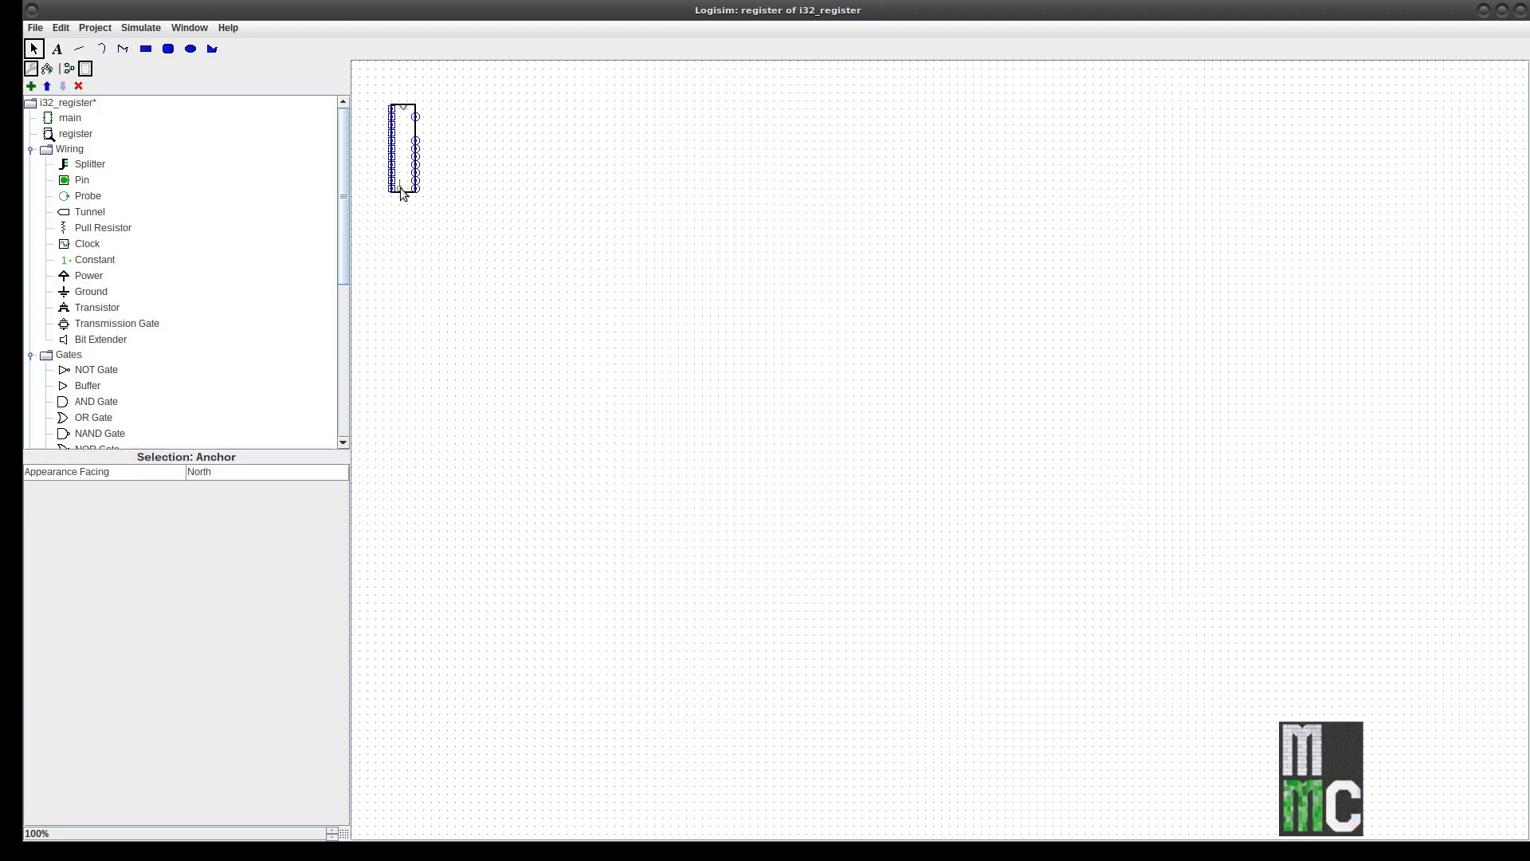
left_click(471, 145)
Lower the o0 port to sit directly above the other outputs, and move the Write port across to the symbol's right edge
left_click_drag(414, 118, 418, 132)
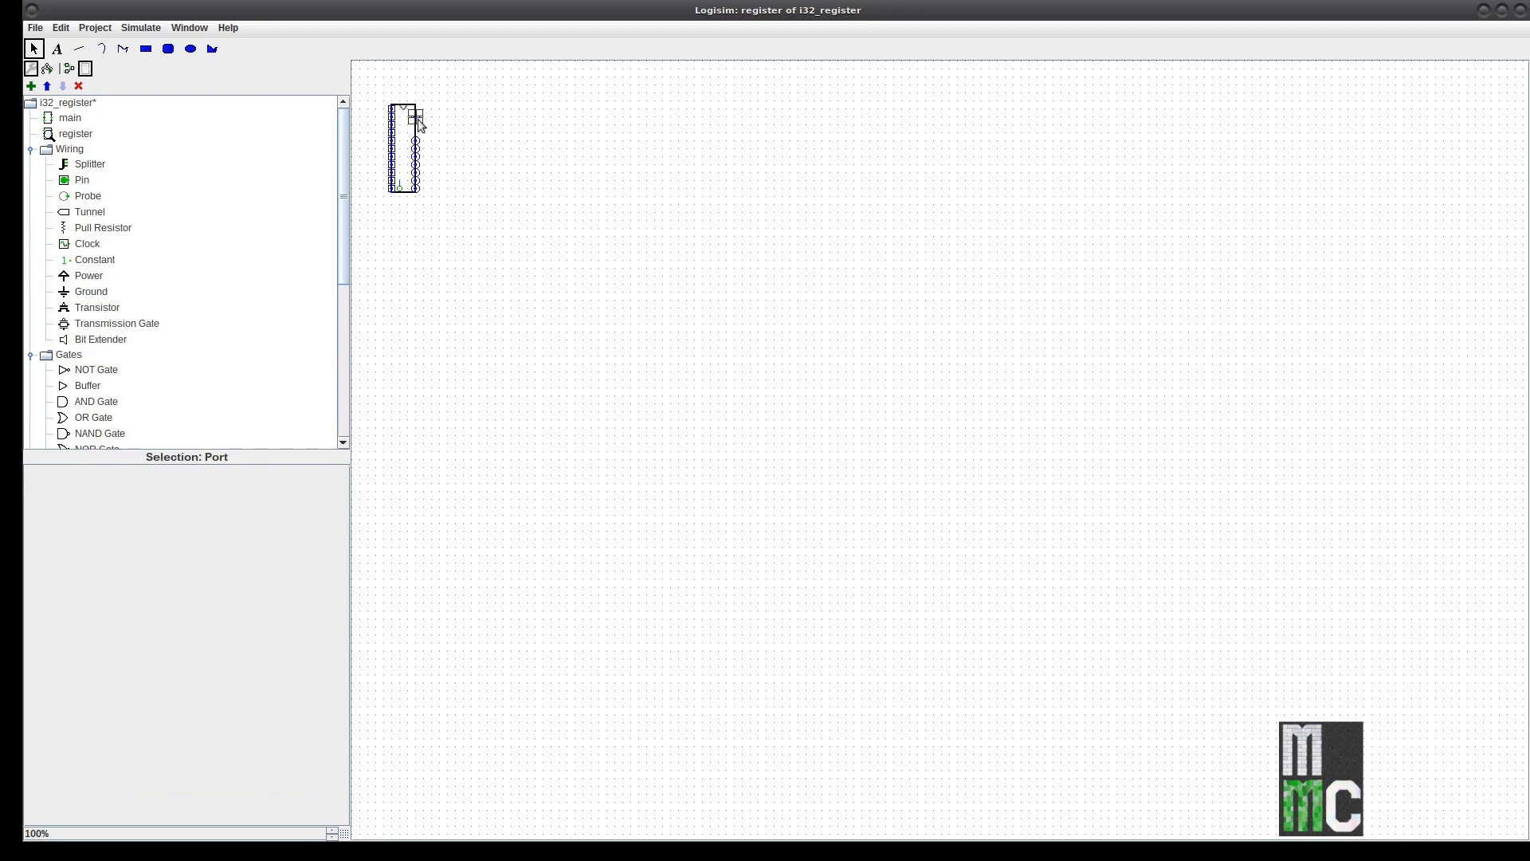
left_click(429, 183)
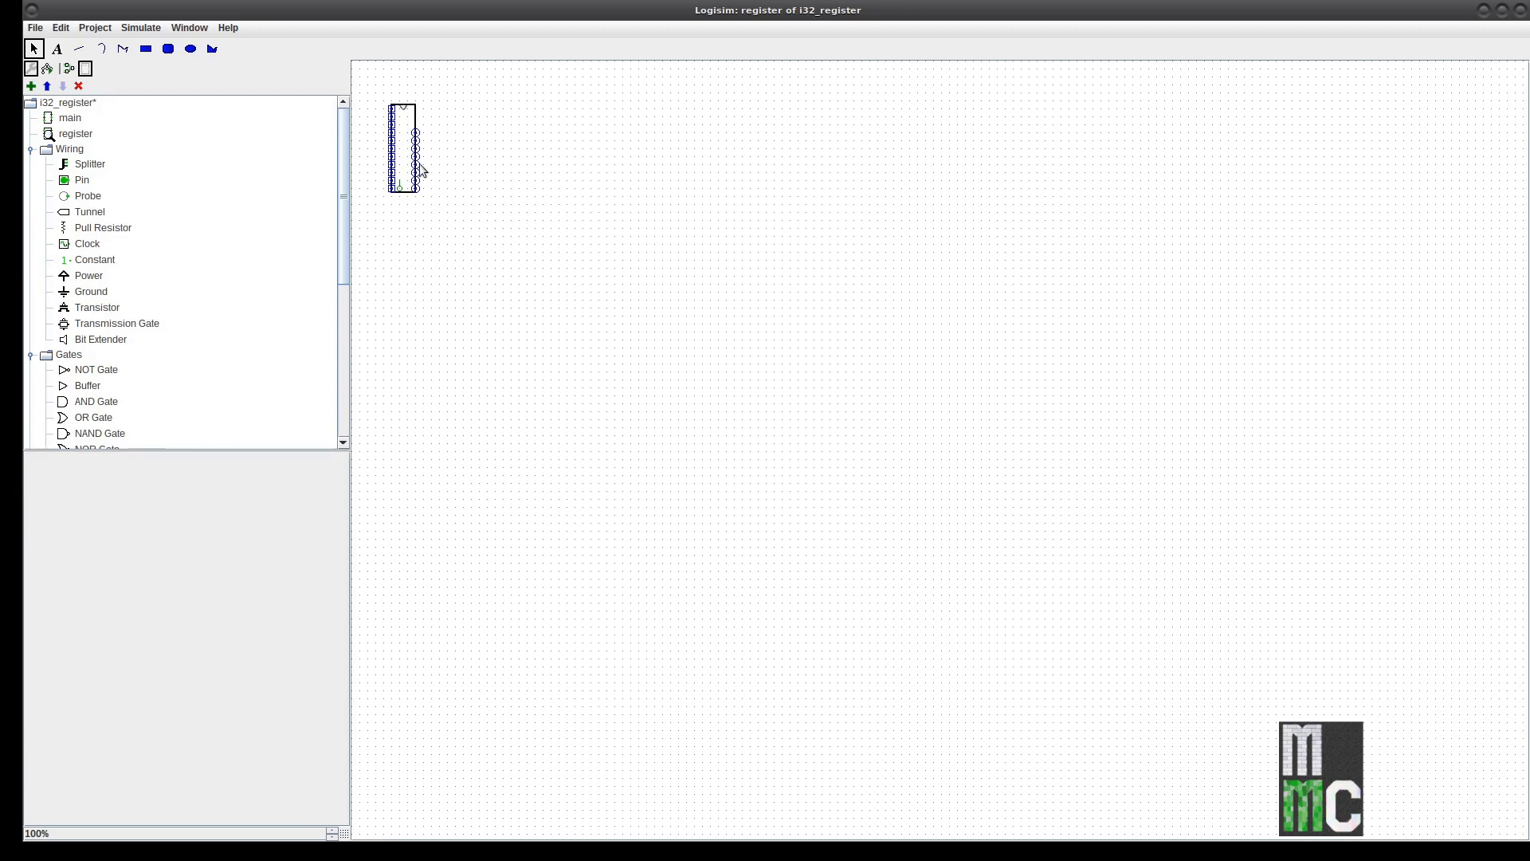
left_click(391, 109)
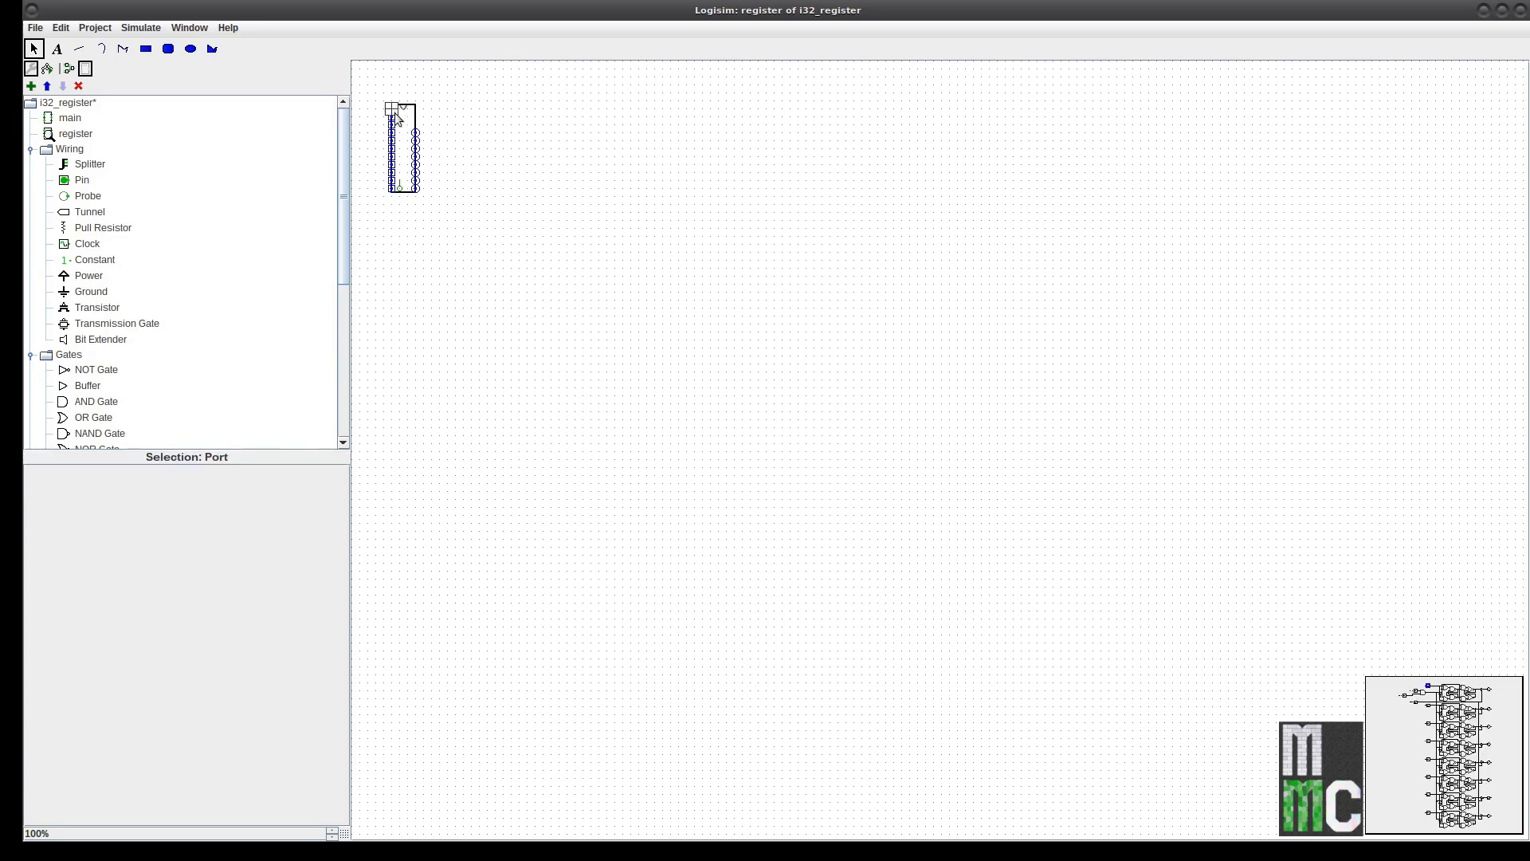
left_click(395, 117)
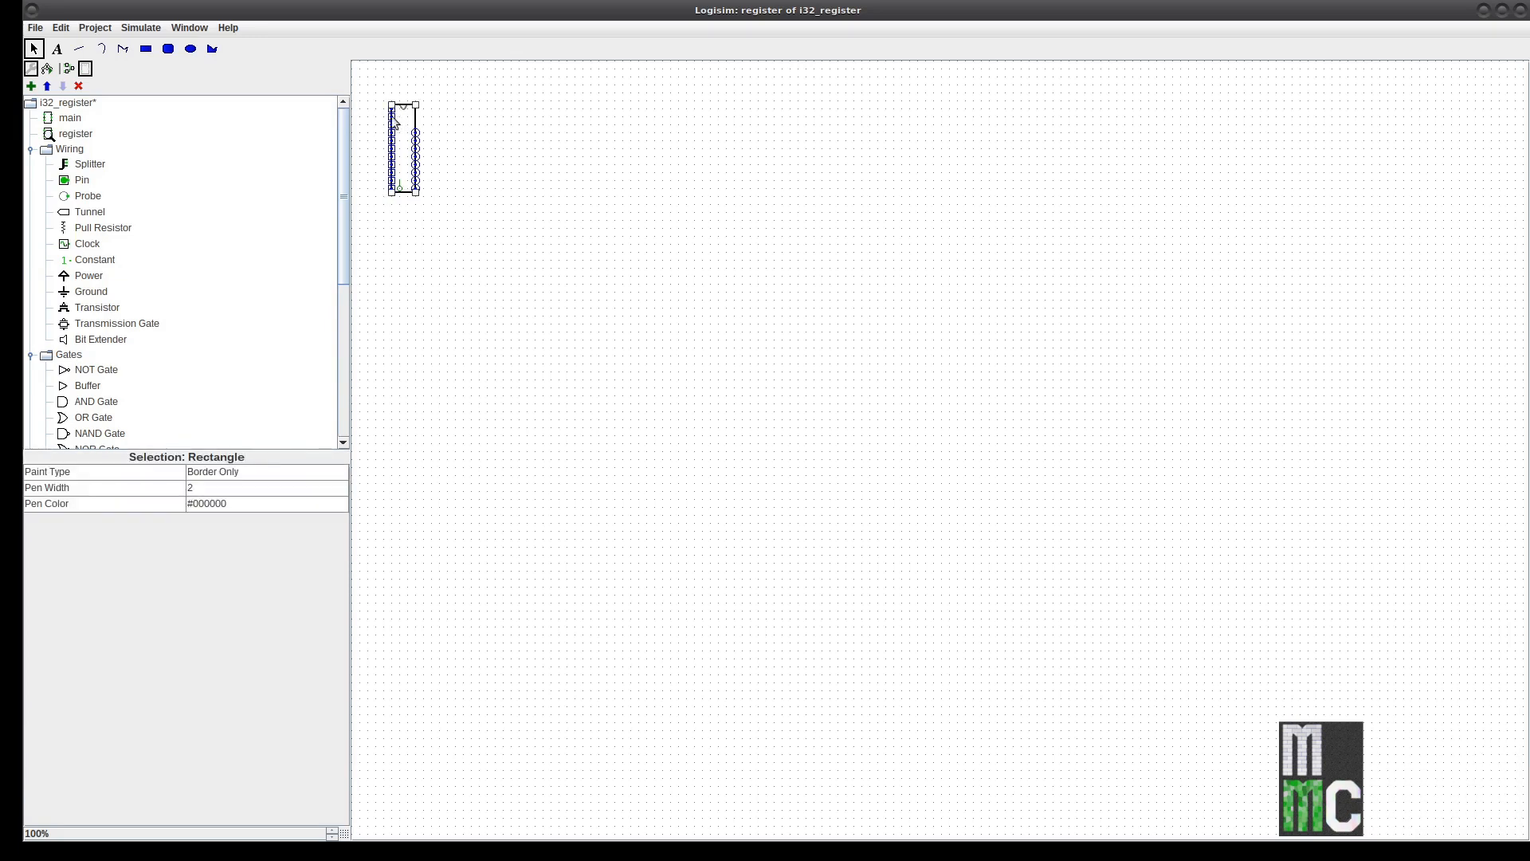
left_click(392, 117)
left_click_drag(391, 116, 417, 118)
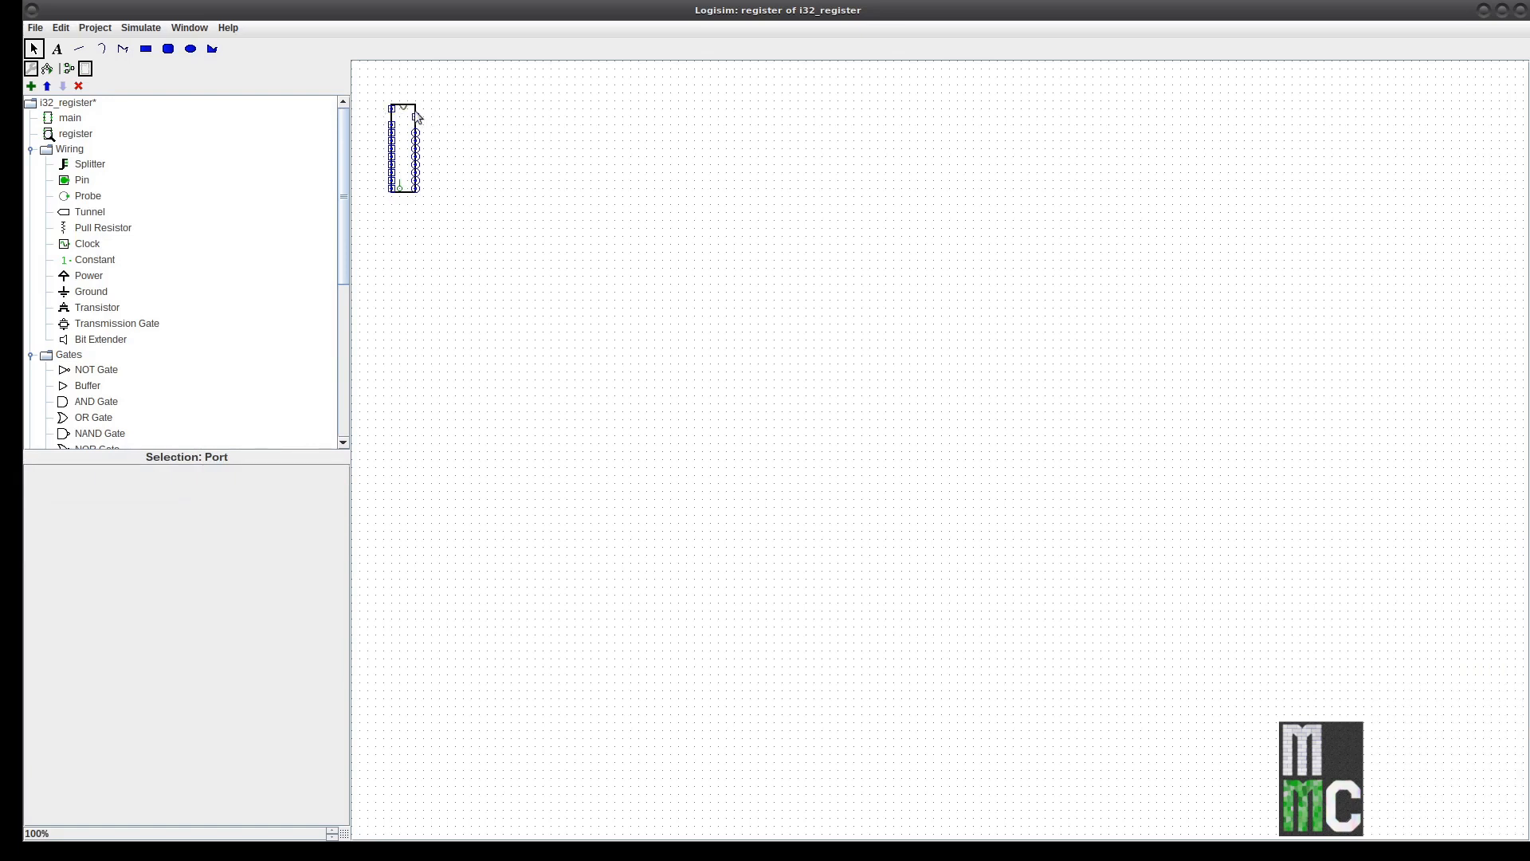
Move the Clock port to the symbol's right edge above the outputs, and shift the d0 port down the left edge
left_click(391, 124)
left_click_drag(391, 124, 433, 111)
left_click(390, 109)
left_click(477, 154)
left_click(454, 160)
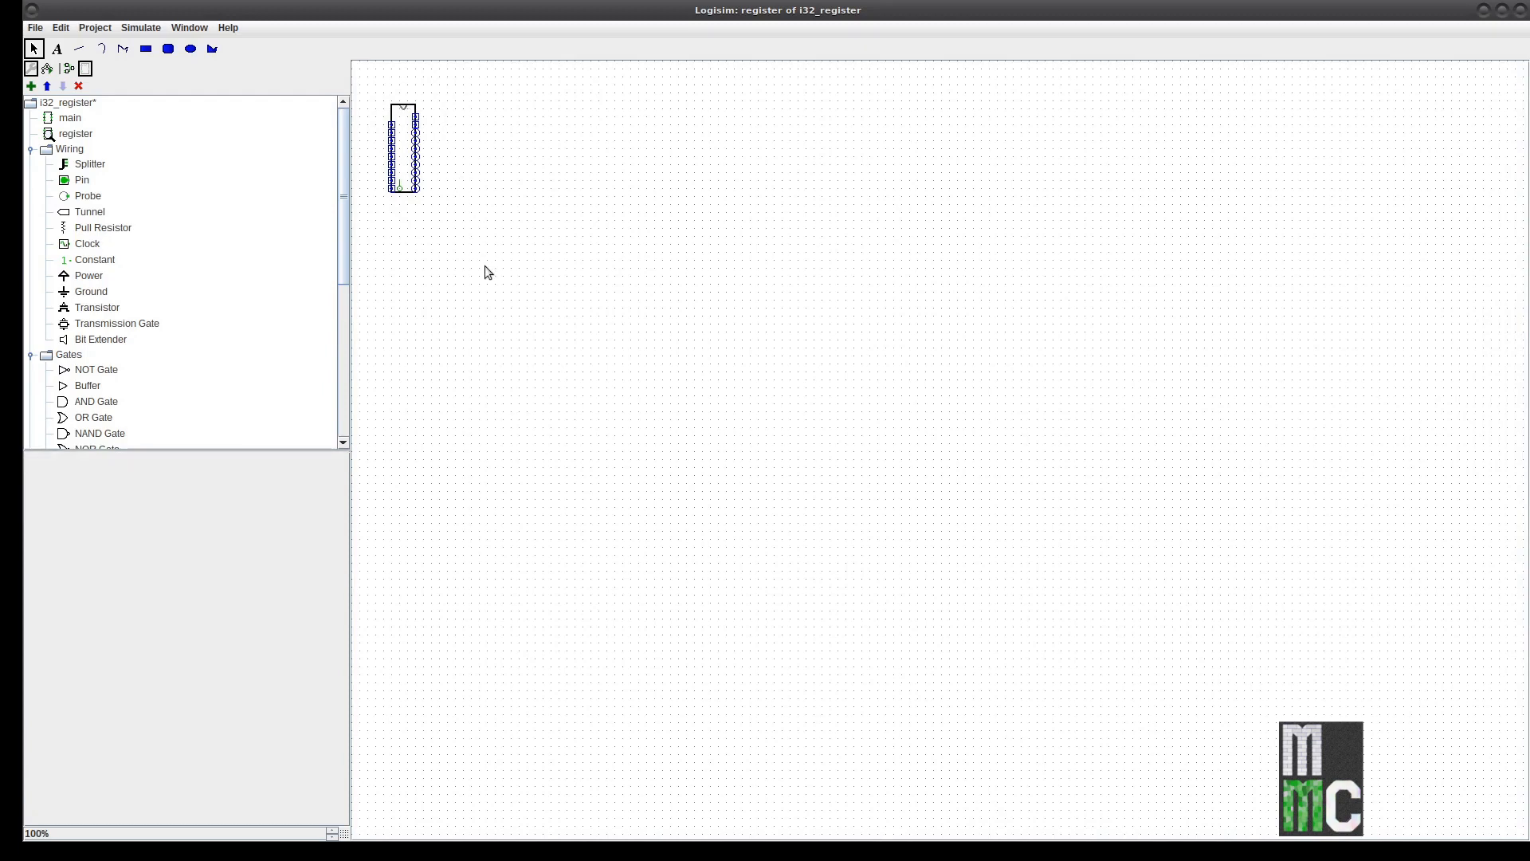
Rearrange the symbol's ports so Clock sits alone above the data inputs on the left edge and Read sits below Write on the right edge
left_click(397, 104)
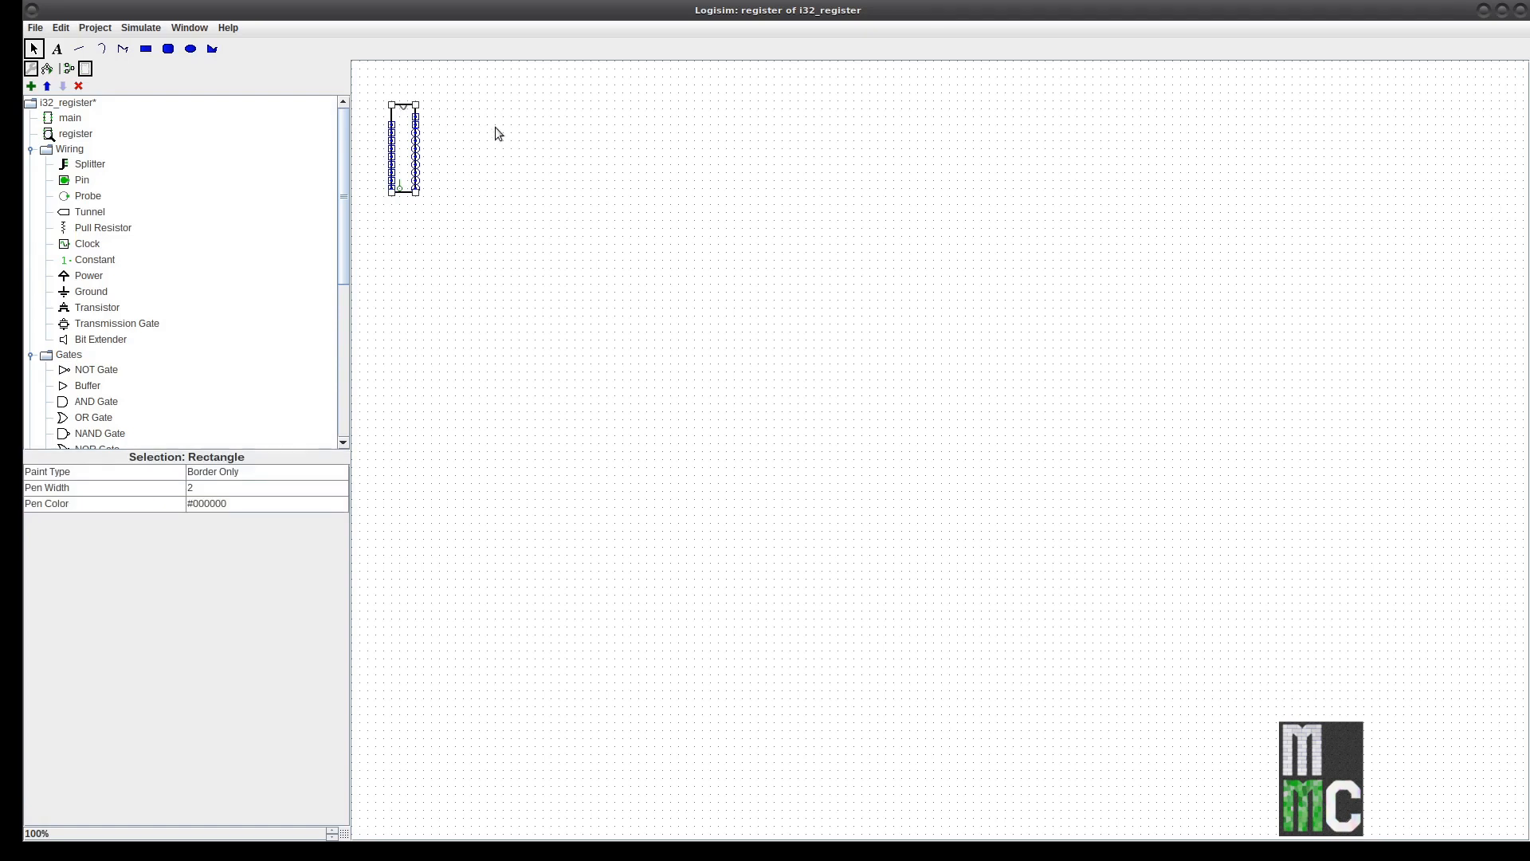
left_click(506, 171)
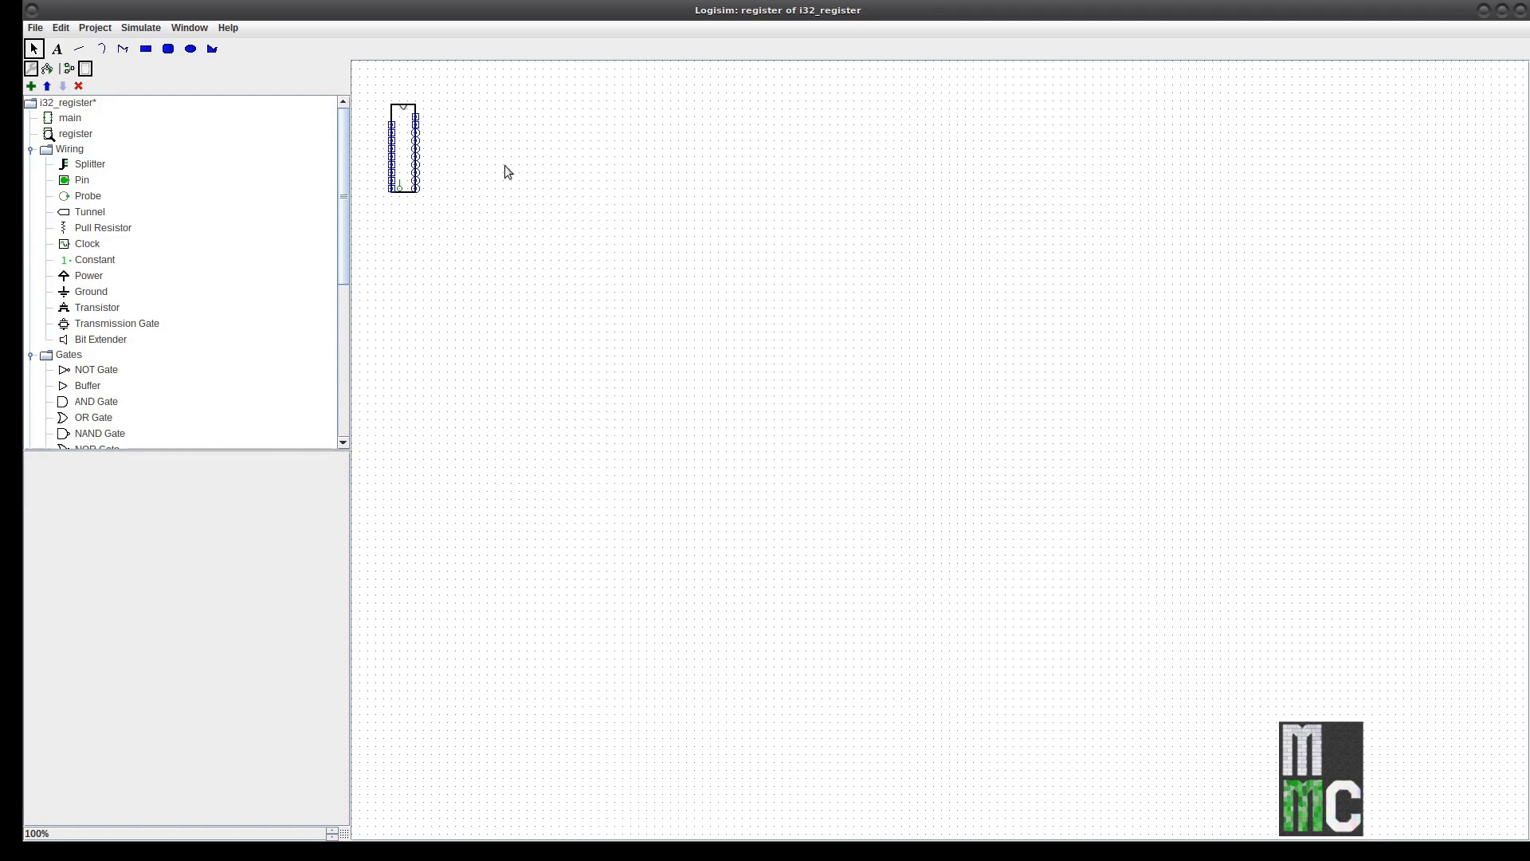
left_click(393, 126)
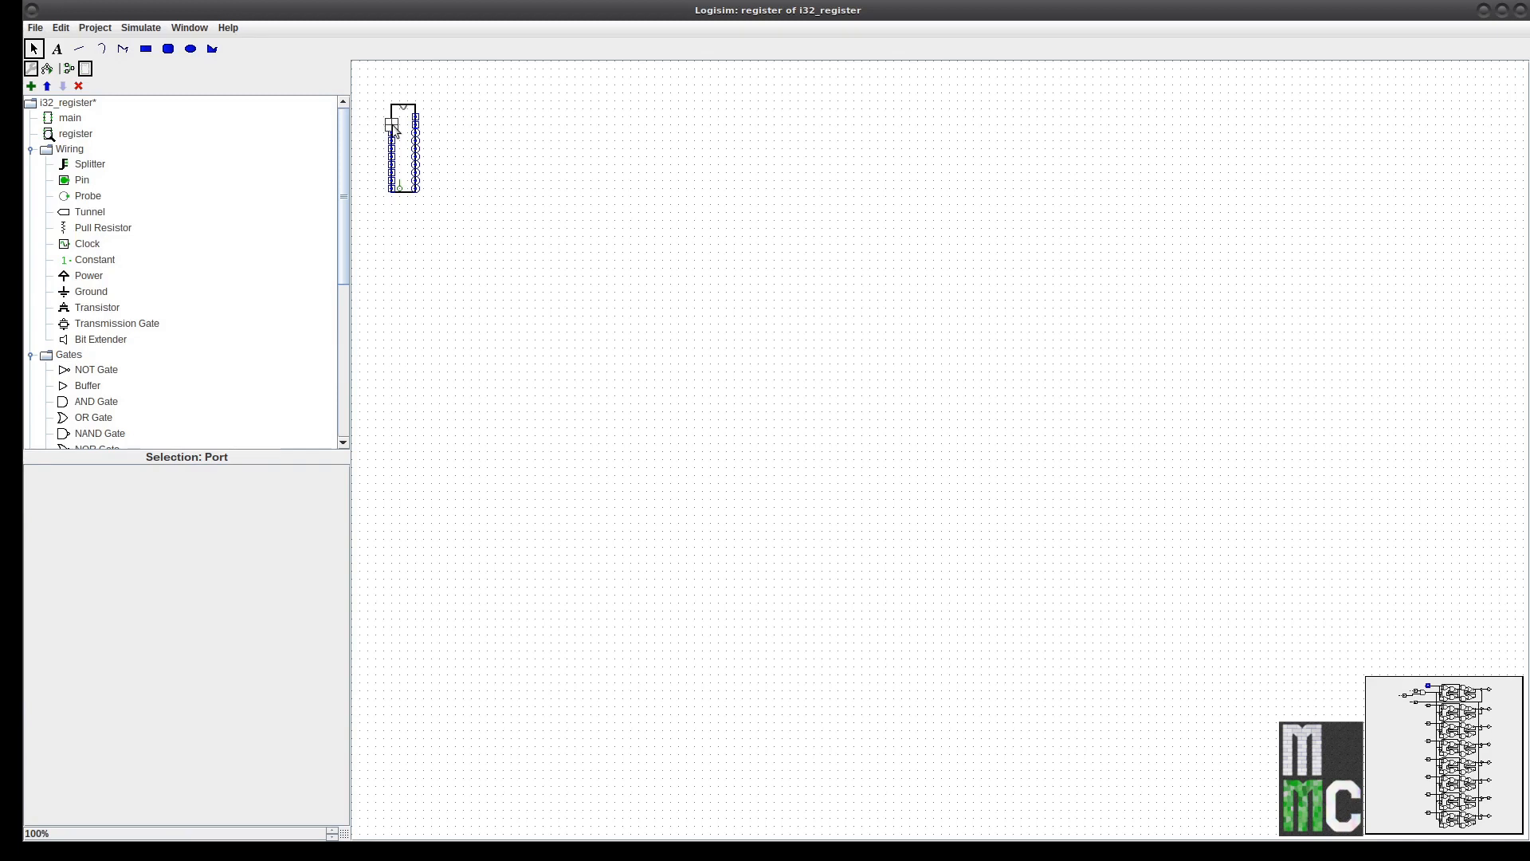
left_click_drag(395, 136, 395, 142)
left_click_drag(392, 134, 419, 130)
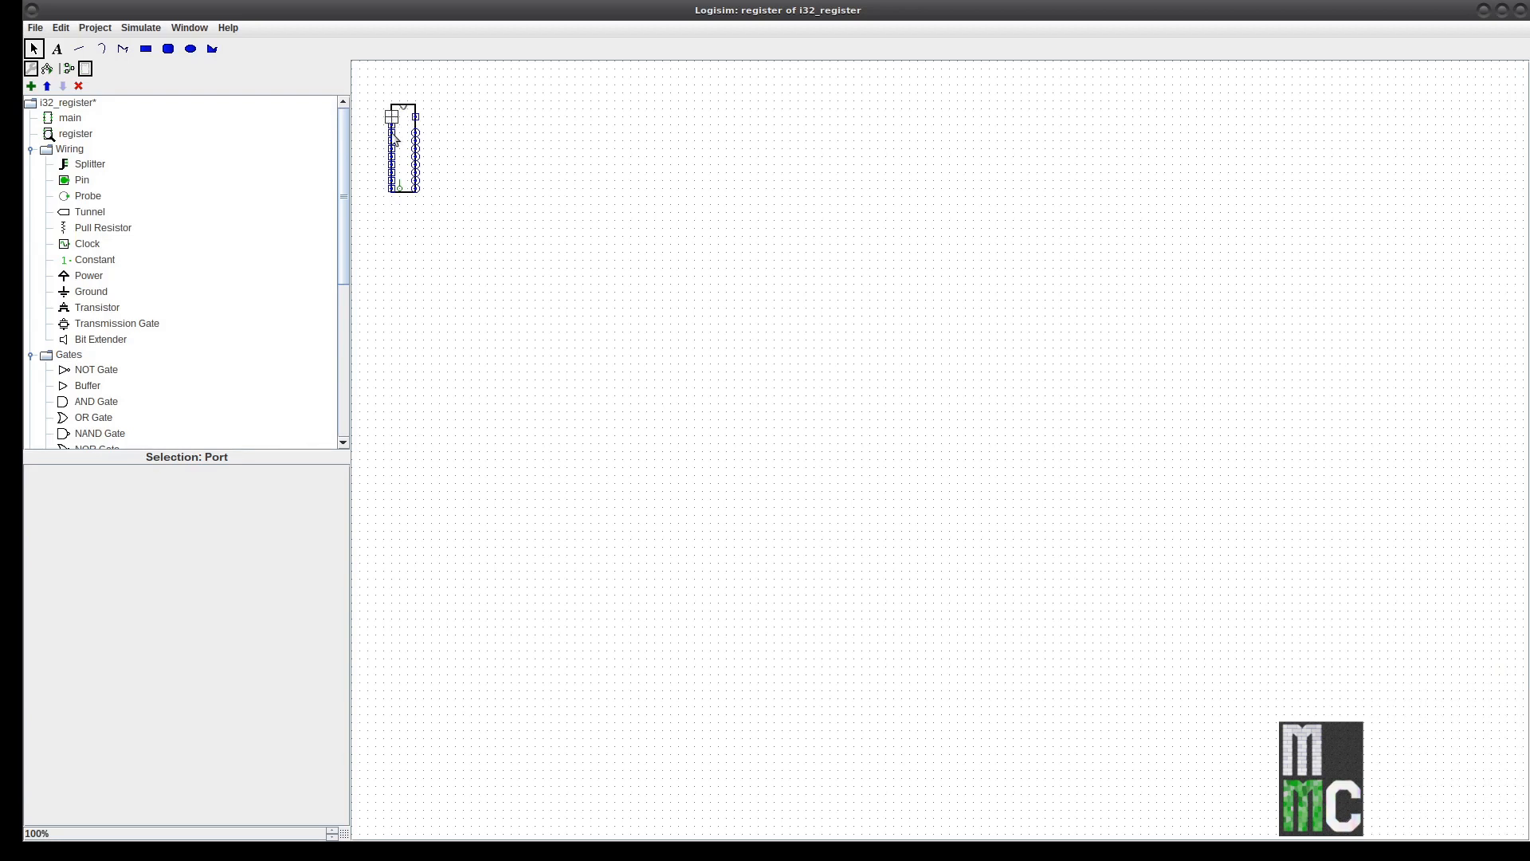
mouse_move(393, 134)
left_mouse_down()
mouse_move(433, 133)
mouse_move(392, 116)
left_mouse_up()
left_click(524, 144)
left_click(391, 116)
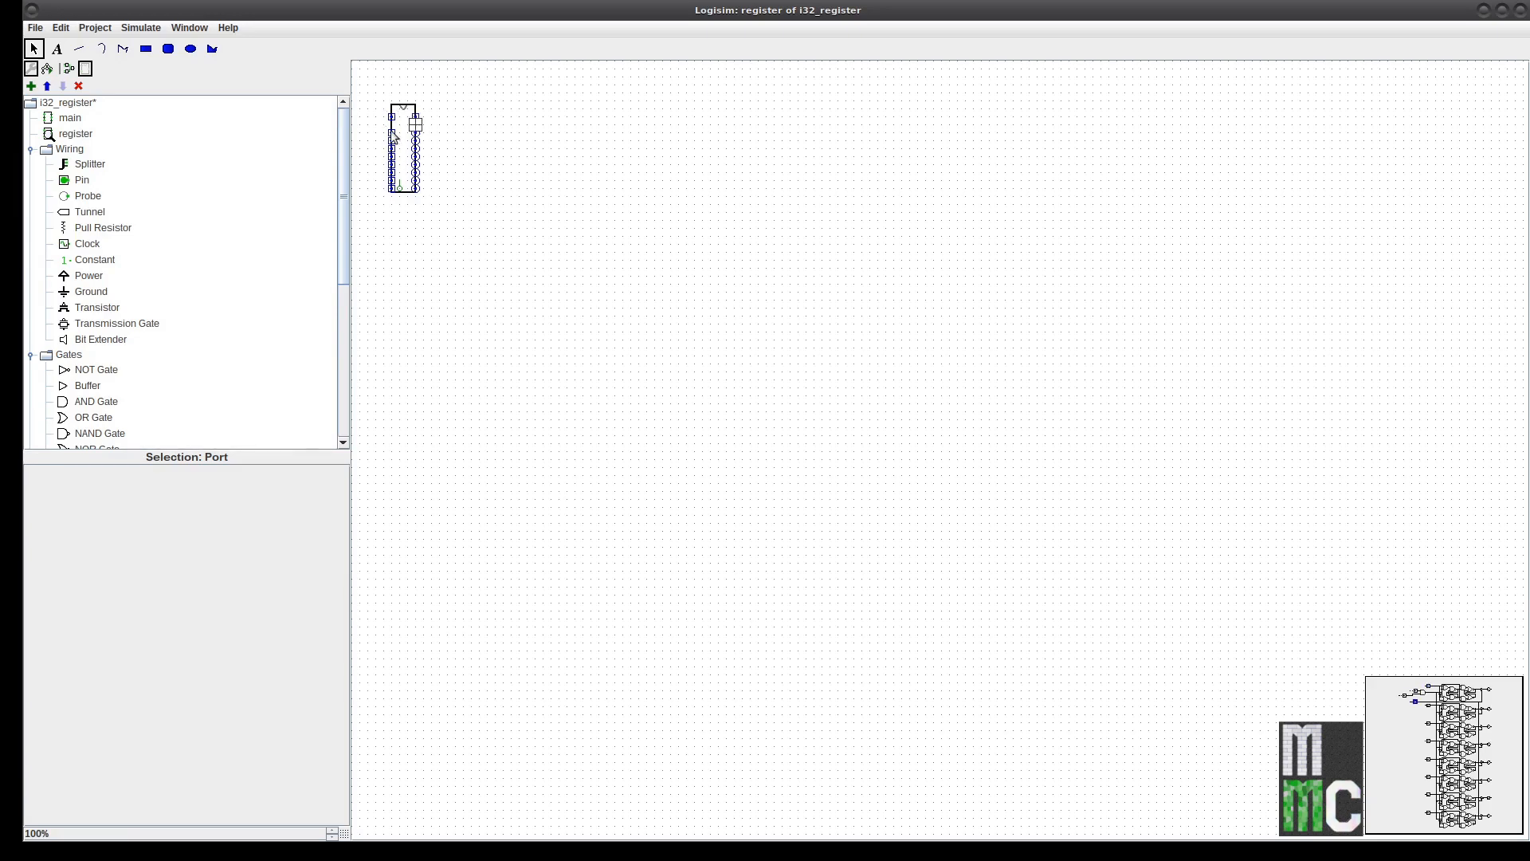
left_click(426, 237)
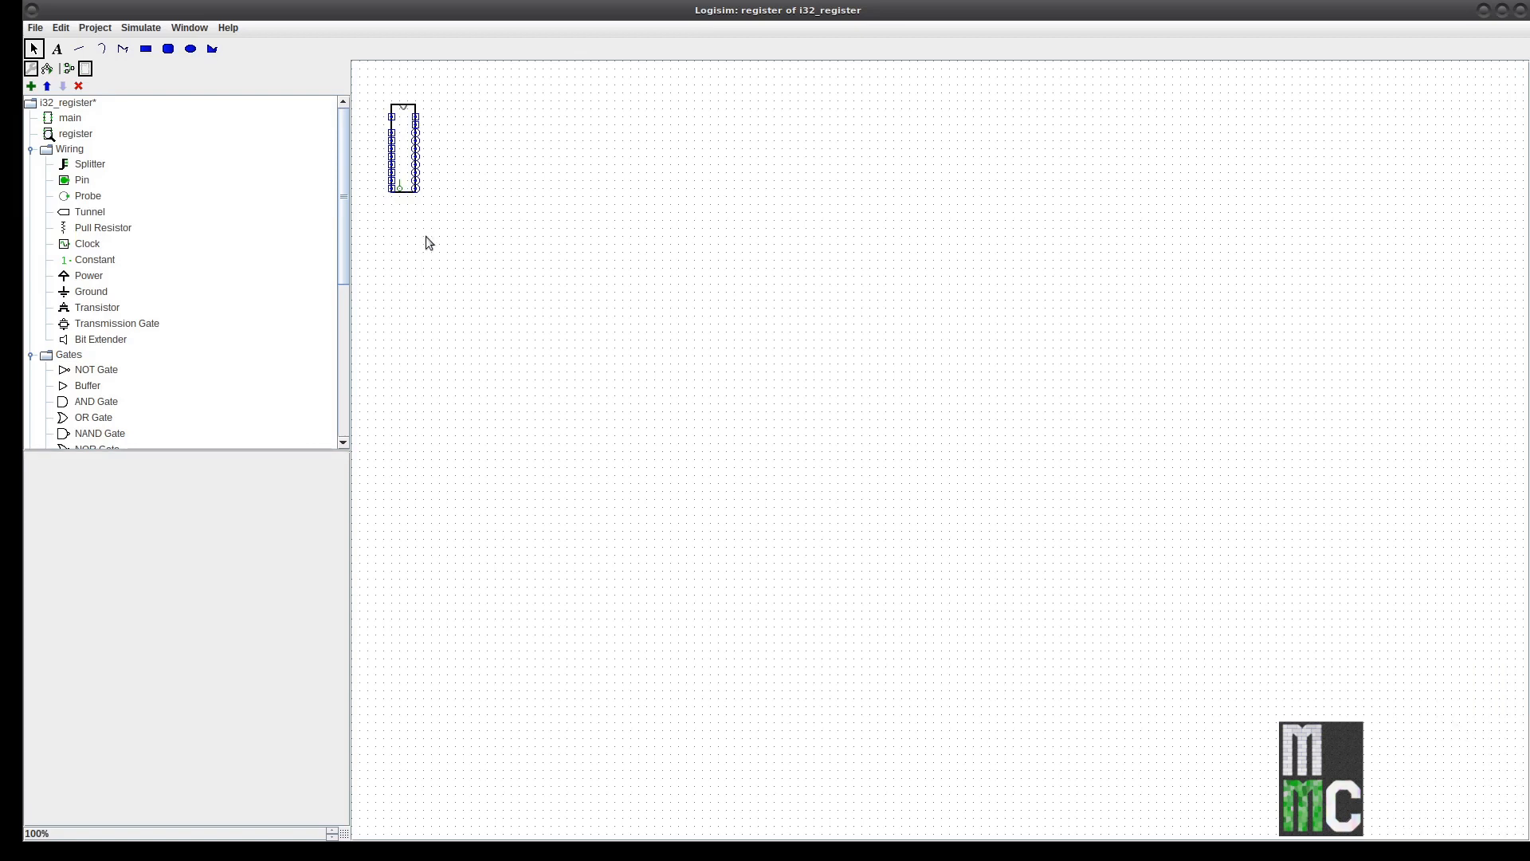
Return to the register's circuit layout and add a new circuit named RegisterTest to the project
double_click(83, 135)
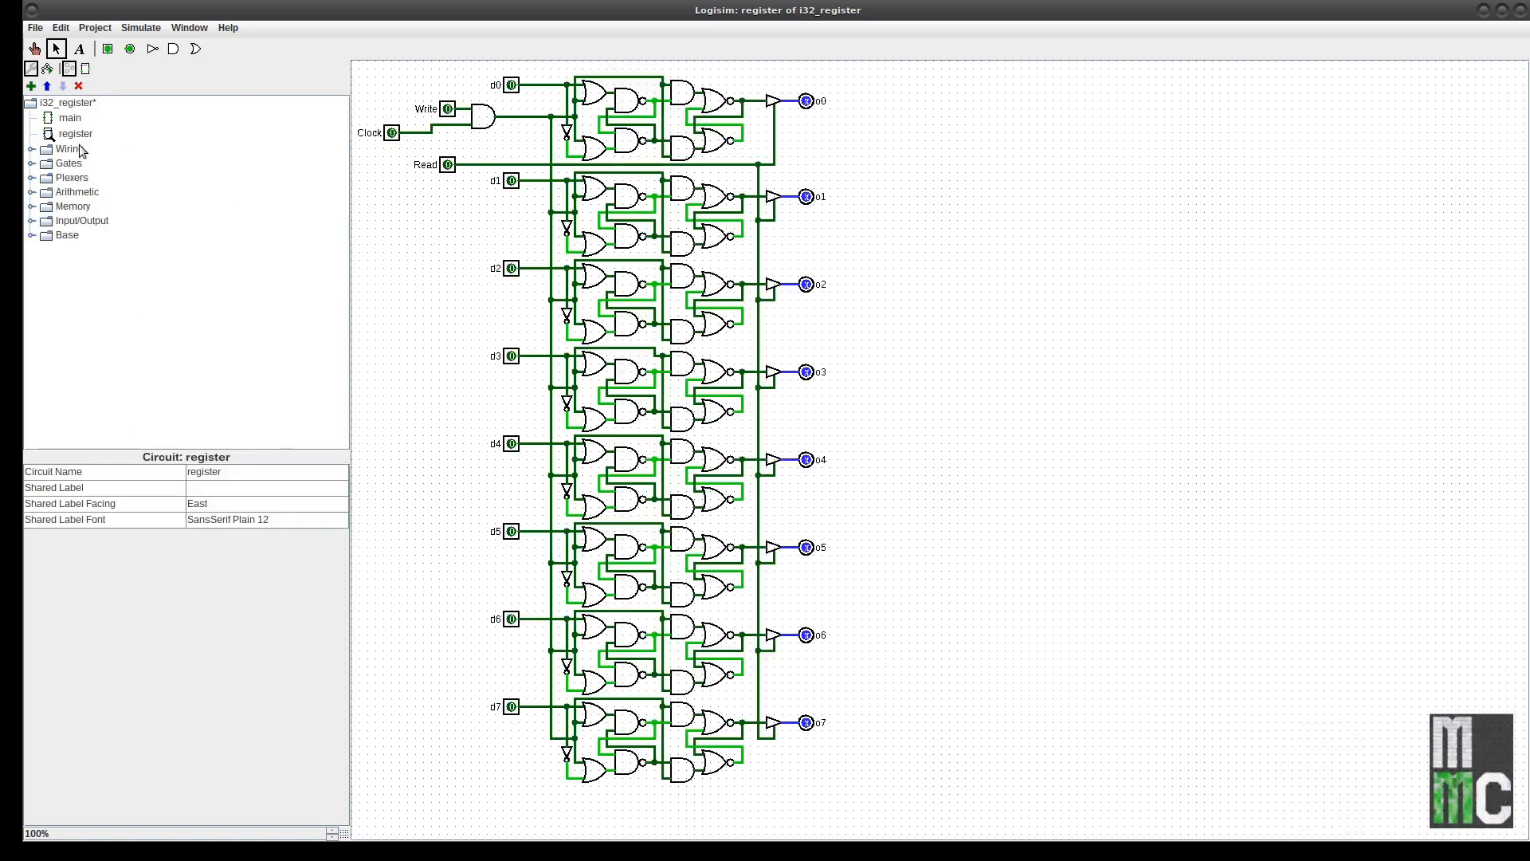
right_click(79, 107)
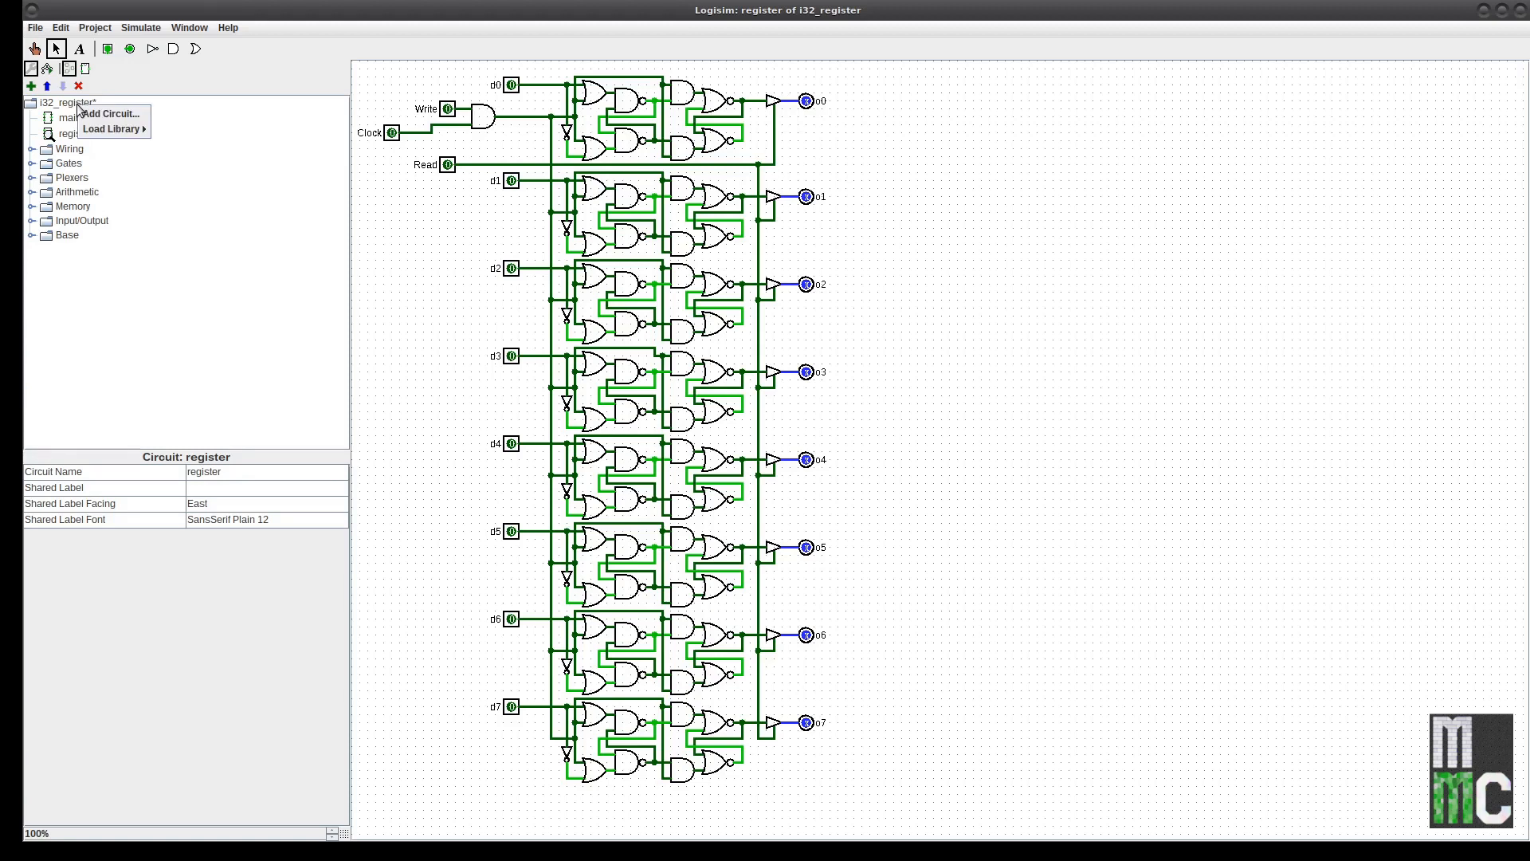
left_click(96, 114)
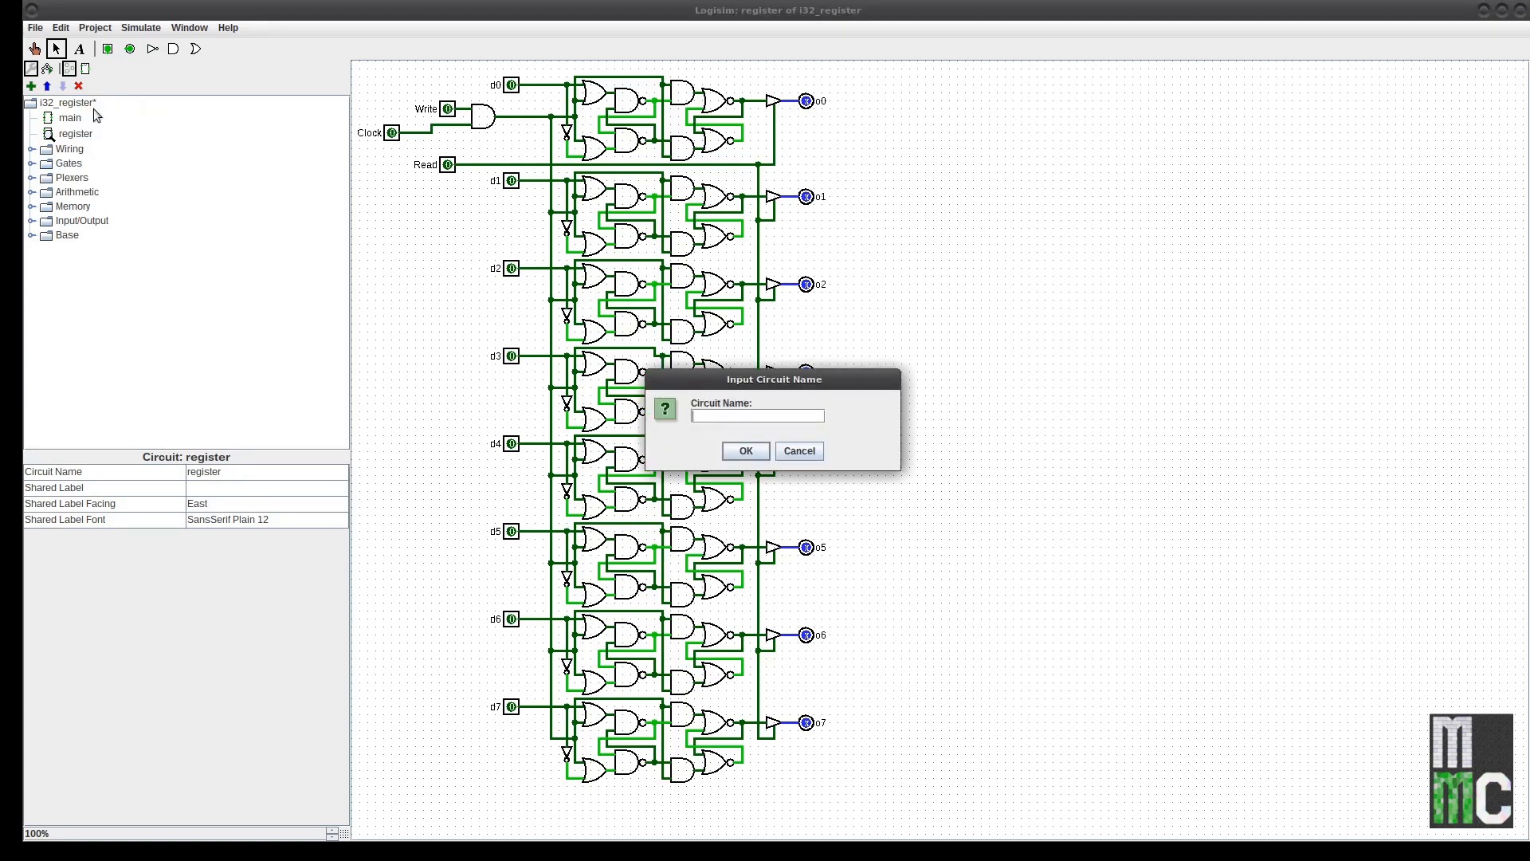
type("RegisterTest")
left_click(728, 449)
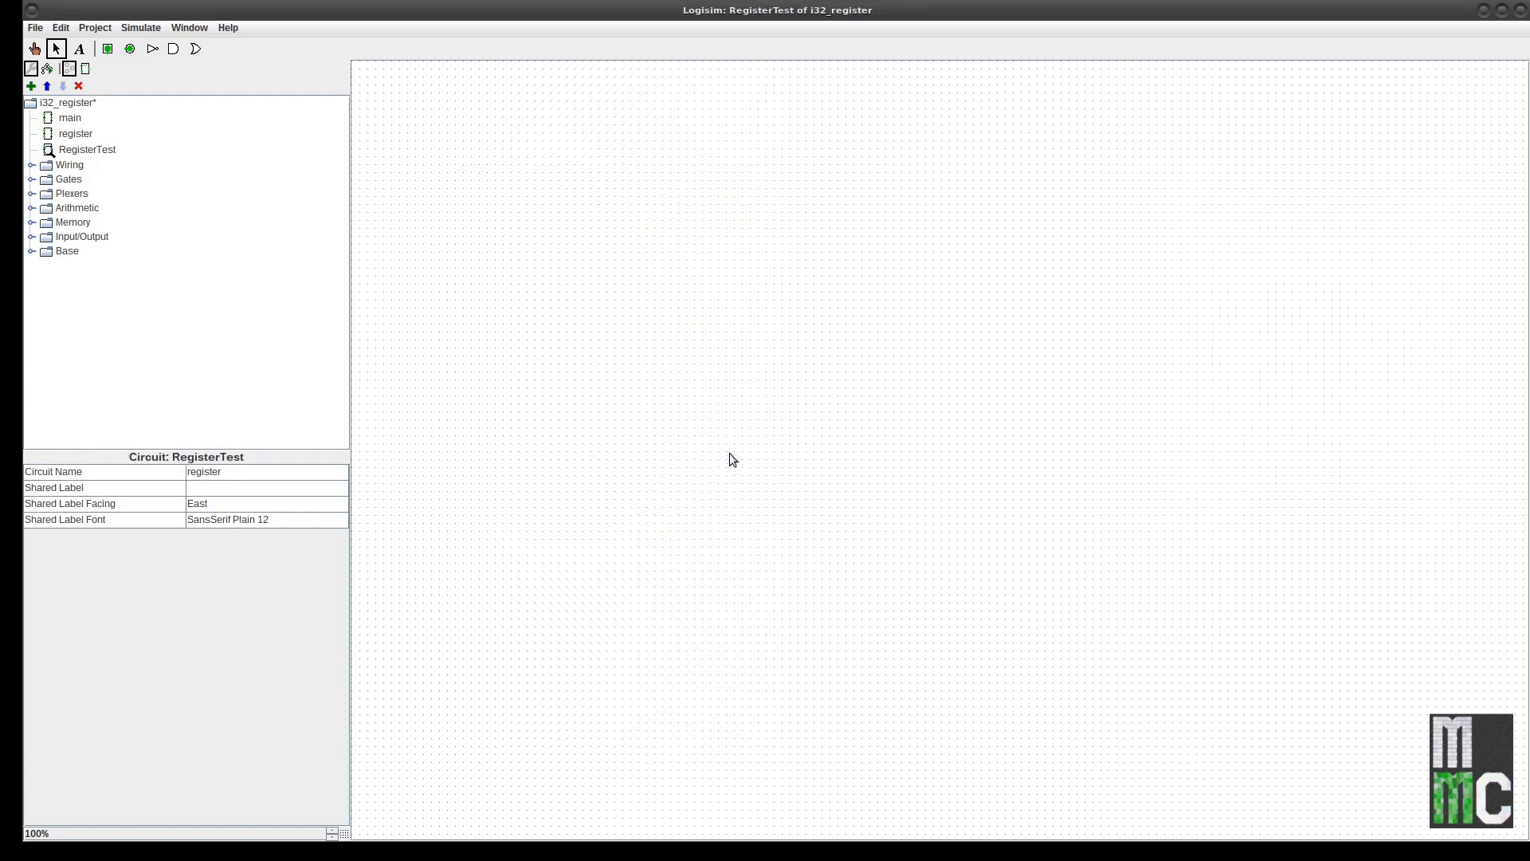
Place one register subcircuit on the RegisterTest canvas and look back at the register circuit's pins for reference
left_click(77, 136)
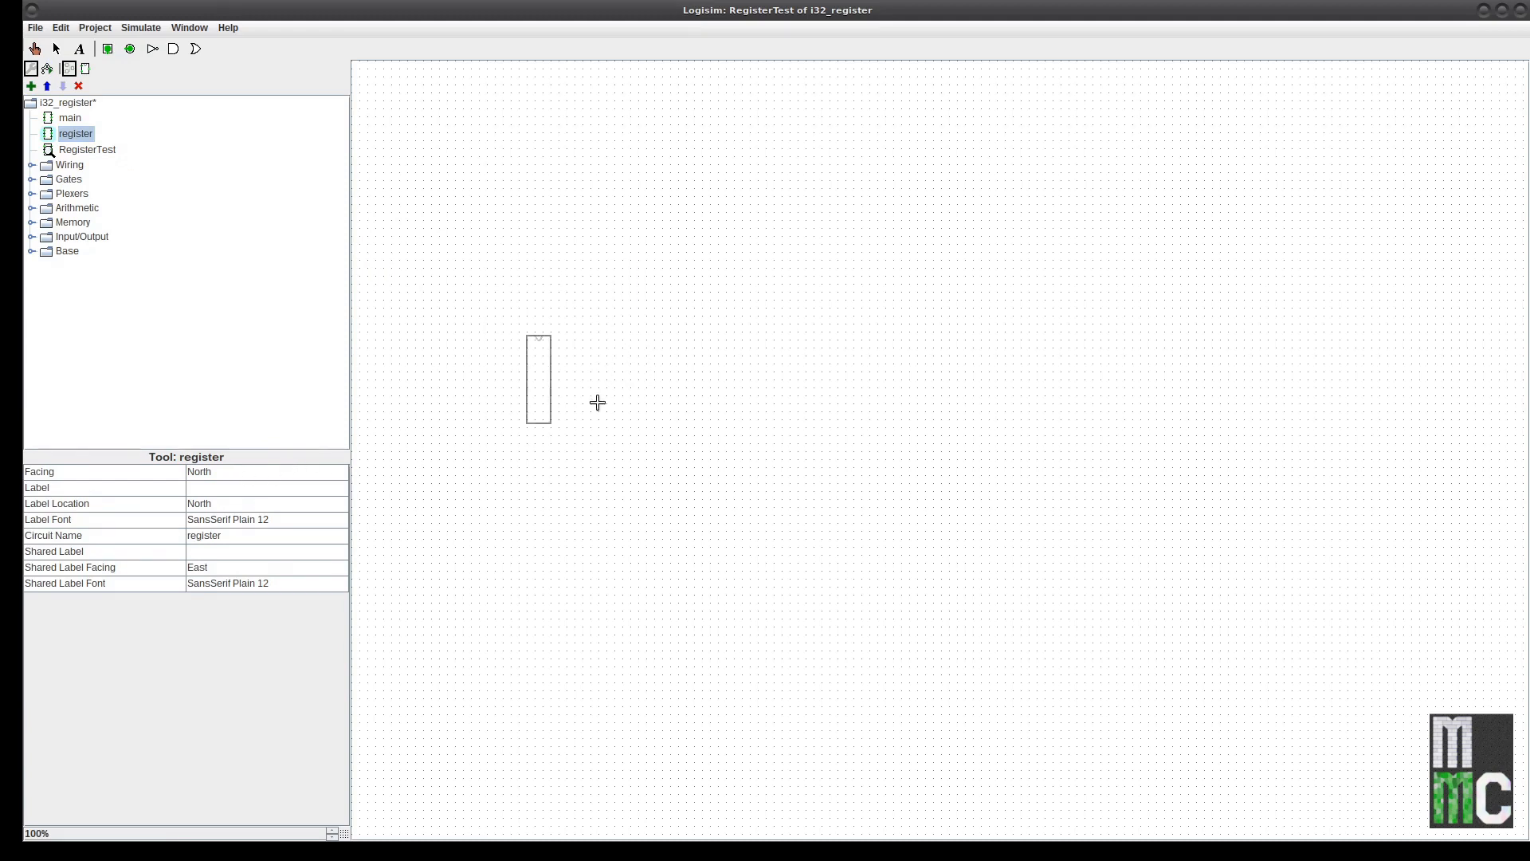
left_click(632, 324)
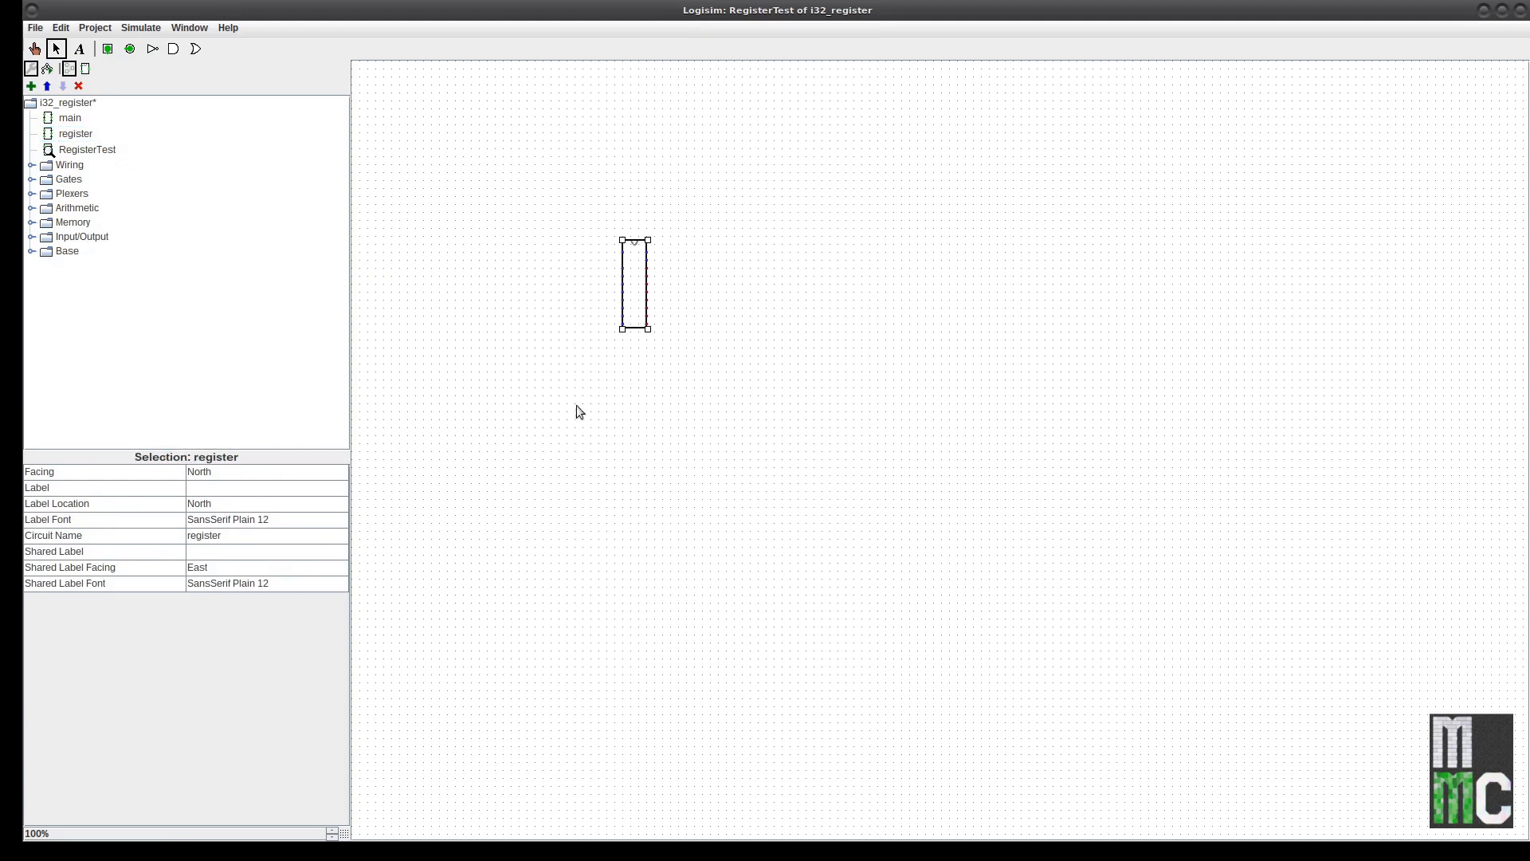
left_click(371, 276)
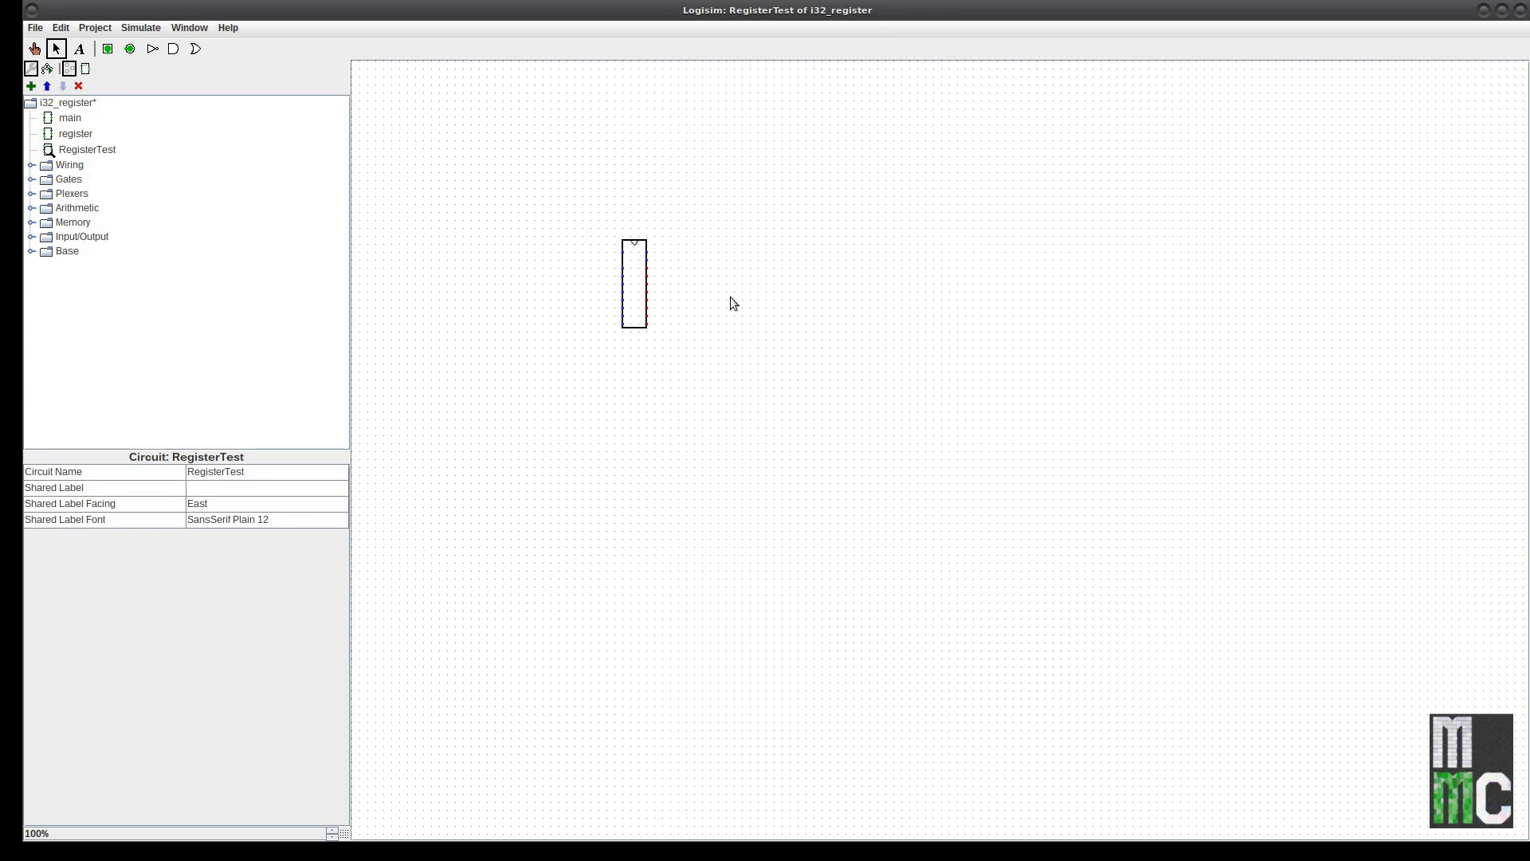
left_click(76, 133)
double_click(75, 133)
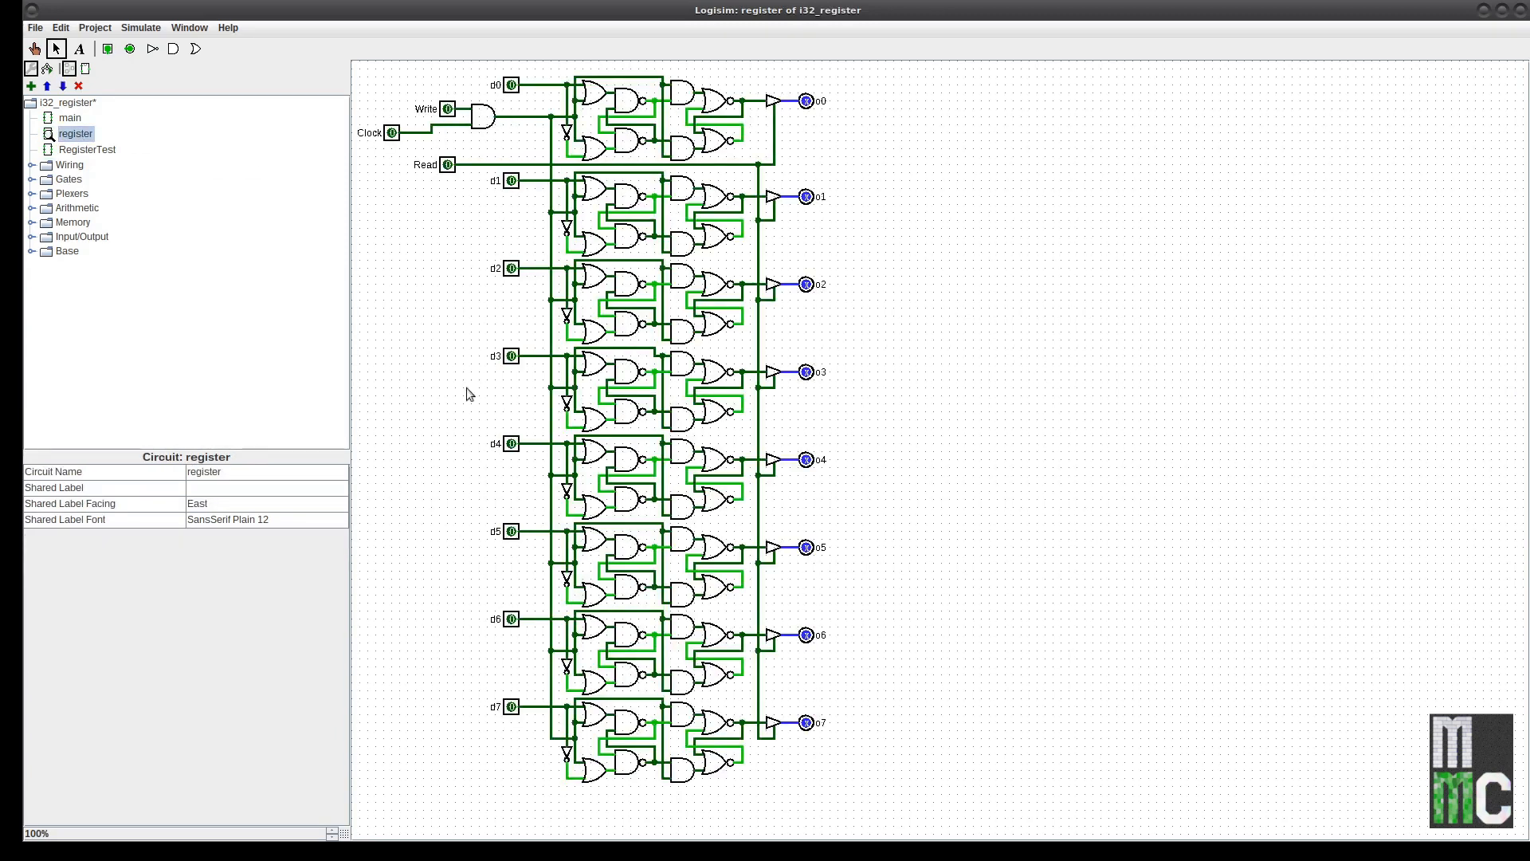
left_click(94, 152)
double_click(96, 153)
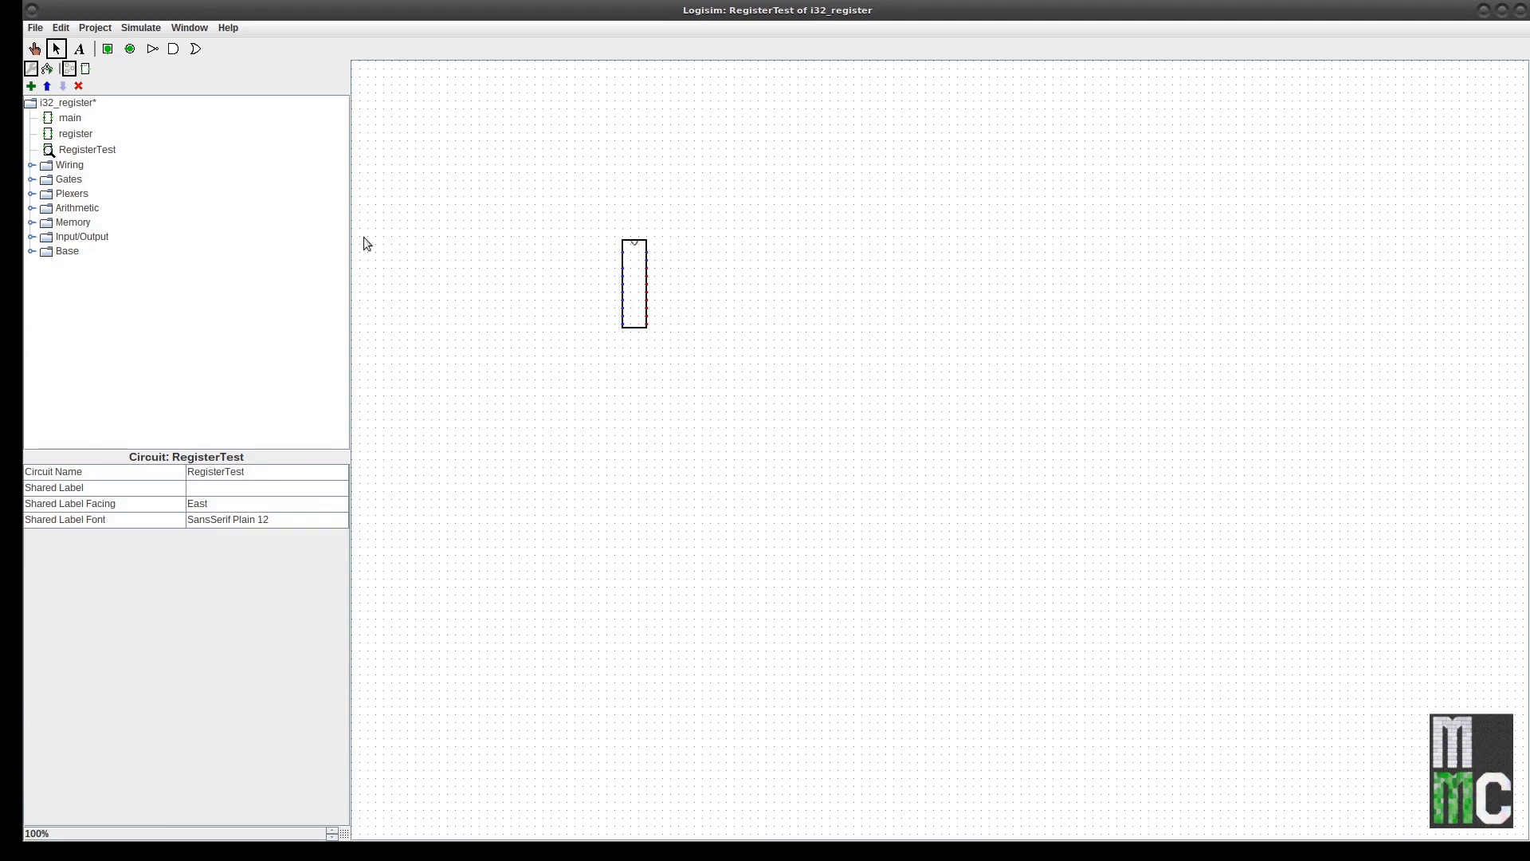
Add two adjacent south-facing input pins above the register and wire them to its Write and Read ports
left_click(107, 50)
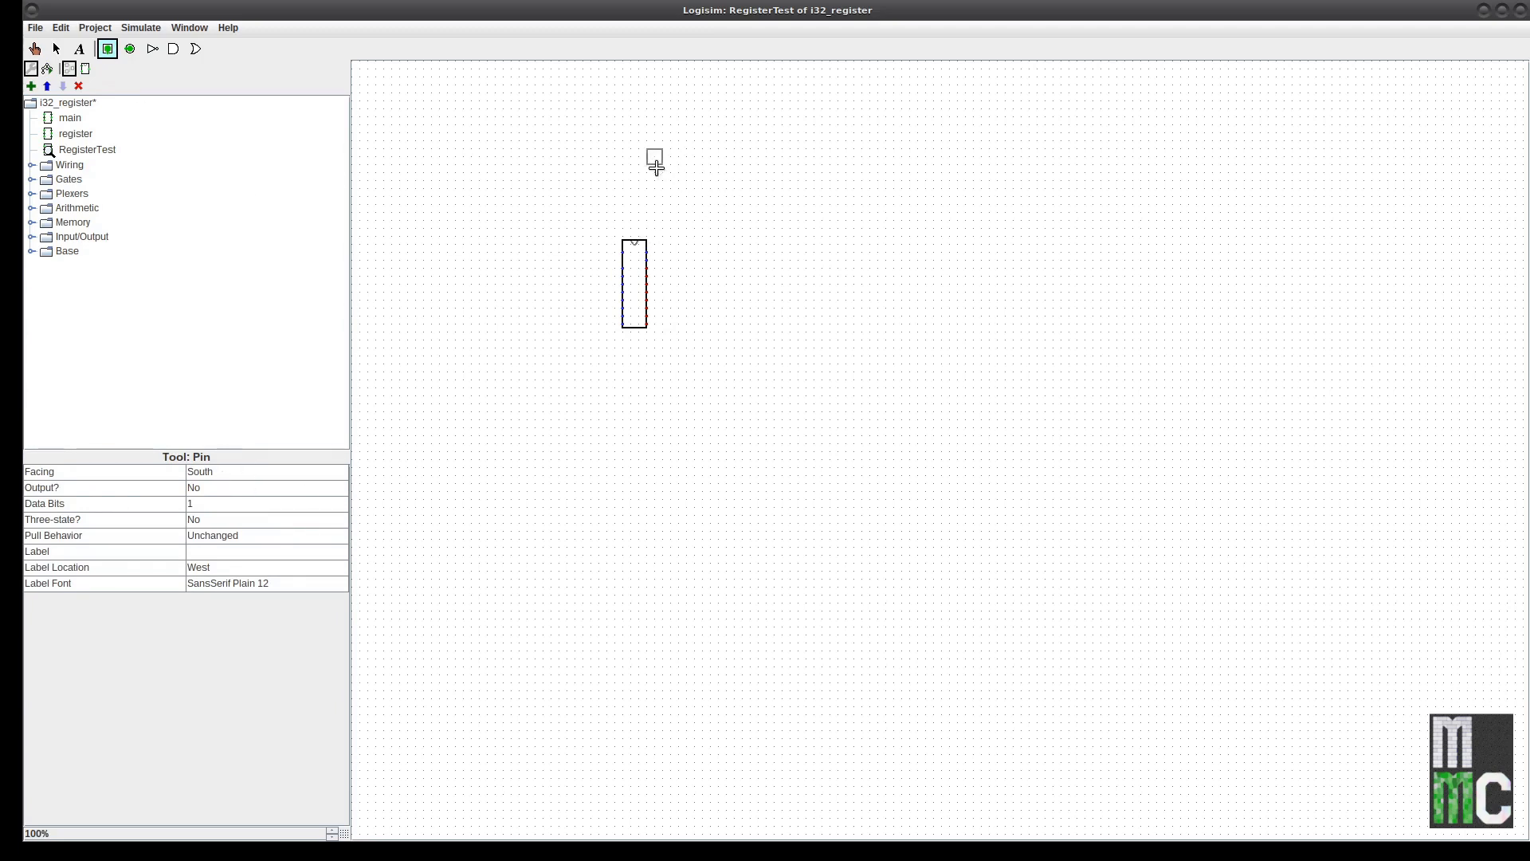
left_click(658, 203)
key("ctrl+d")
left_click_drag(663, 203, 671, 196)
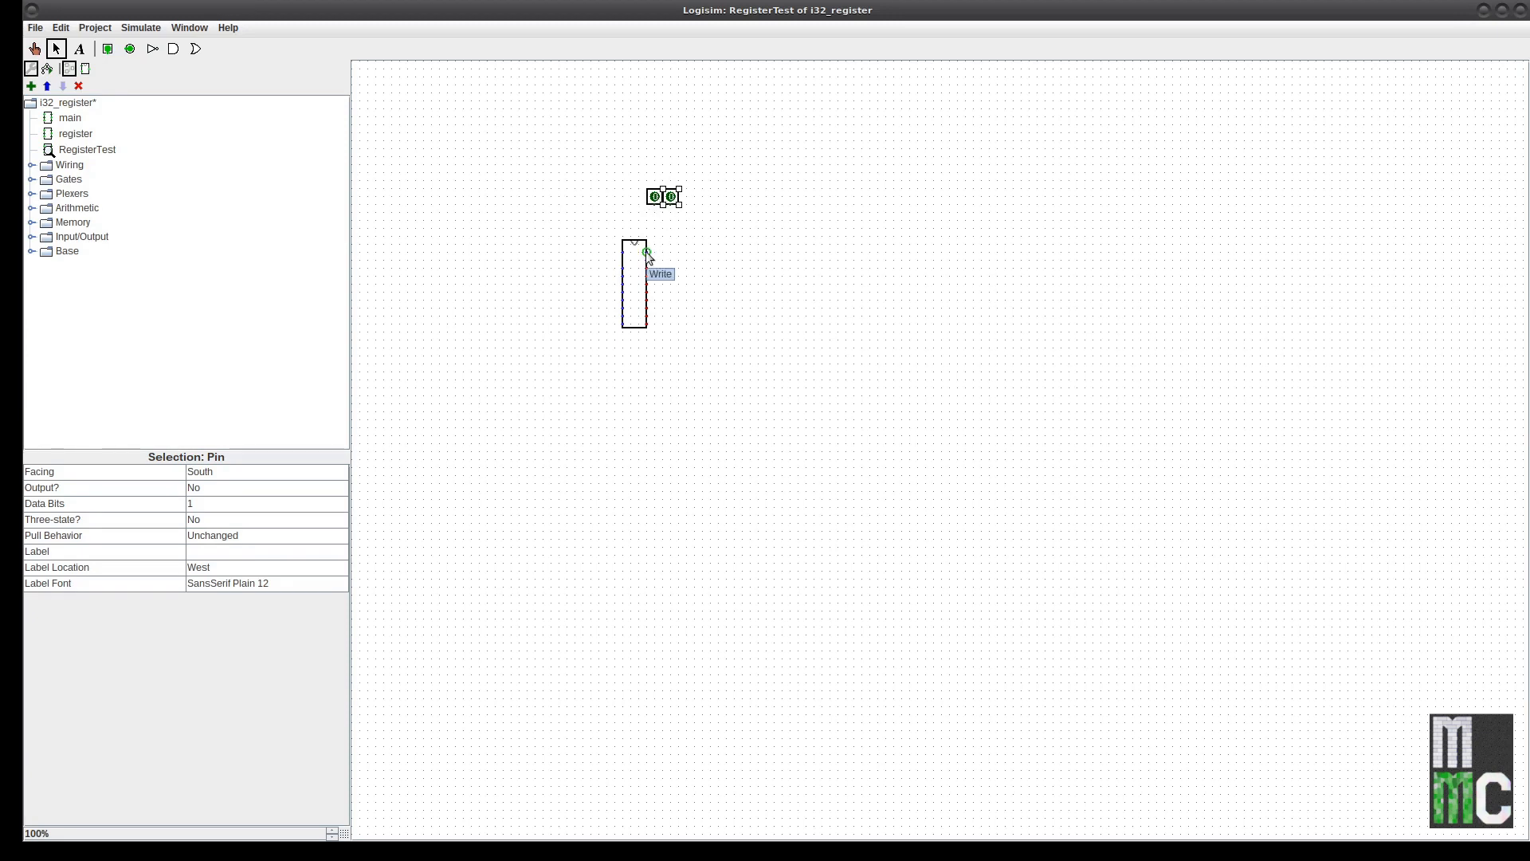
left_click_drag(647, 253, 656, 204)
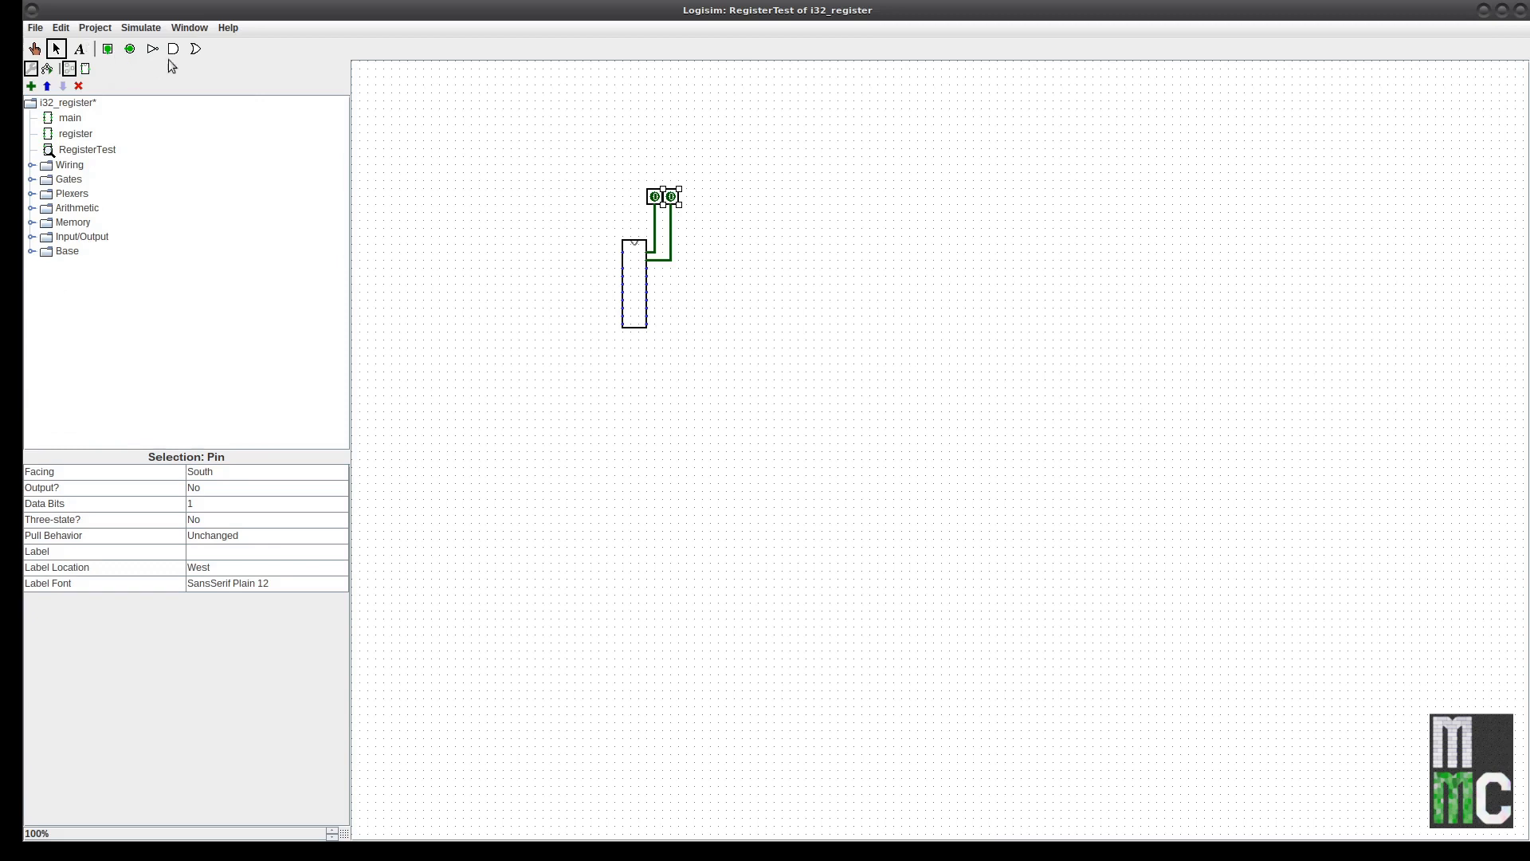
Place a row of eight adjacent south-facing input pins above and to the left of the register
left_click(108, 49)
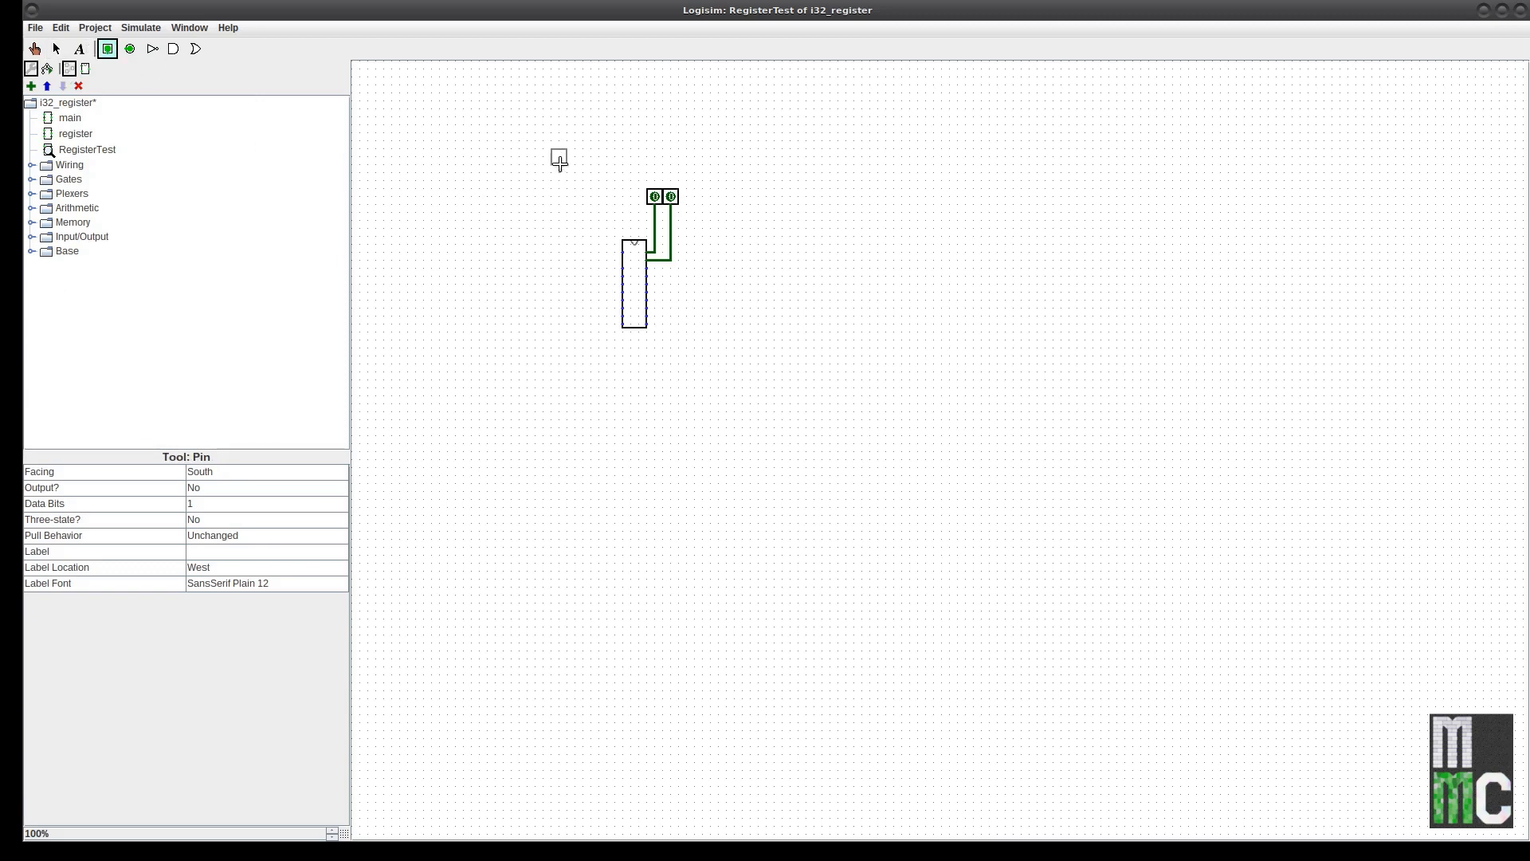
left_click(579, 202)
left_click_drag(587, 203, 562, 194)
key("ctrl+d")
mouse_move(545, 183)
left_mouse_down()
mouse_move(603, 209)
mouse_move(547, 197)
left_mouse_up()
left_click_drag(504, 181, 599, 210)
key("ctrl+d")
mouse_move(590, 207)
left_mouse_down()
mouse_move(519, 199)
mouse_move(622, 268)
left_mouse_up()
key("ctrl+z")
key("ctrl+z")
key("ctrl+d")
Wire the eight input pins to the register's data ports, with the pin nearest the symbol feeding the uppermost data port
mouse_move(567, 205)
left_mouse_down()
mouse_move(580, 271)
mouse_move(622, 277)
mouse_move(622, 292)
left_mouse_up()
mouse_move(520, 205)
left_mouse_down()
mouse_move(591, 291)
mouse_move(622, 300)
left_mouse_up()
left_click(623, 307)
mouse_move(623, 307)
left_mouse_down()
mouse_move(511, 306)
mouse_move(503, 205)
left_mouse_up()
mouse_move(487, 205)
left_mouse_down()
mouse_move(492, 308)
mouse_move(623, 316)
left_mouse_up()
mouse_move(623, 324)
left_mouse_down()
mouse_move(485, 254)
mouse_move(472, 205)
left_mouse_up()
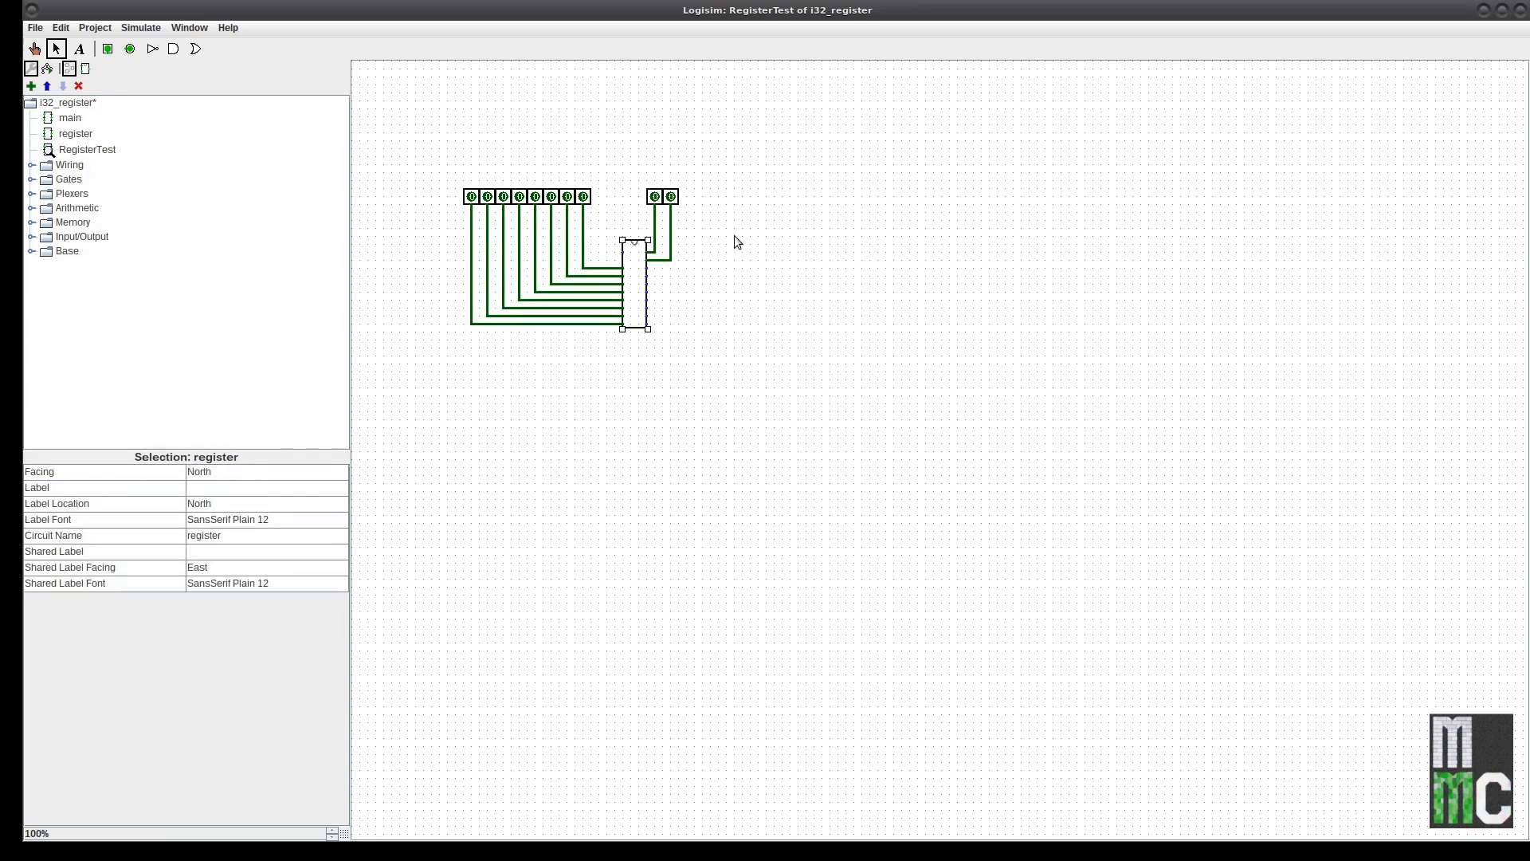
left_click(731, 287)
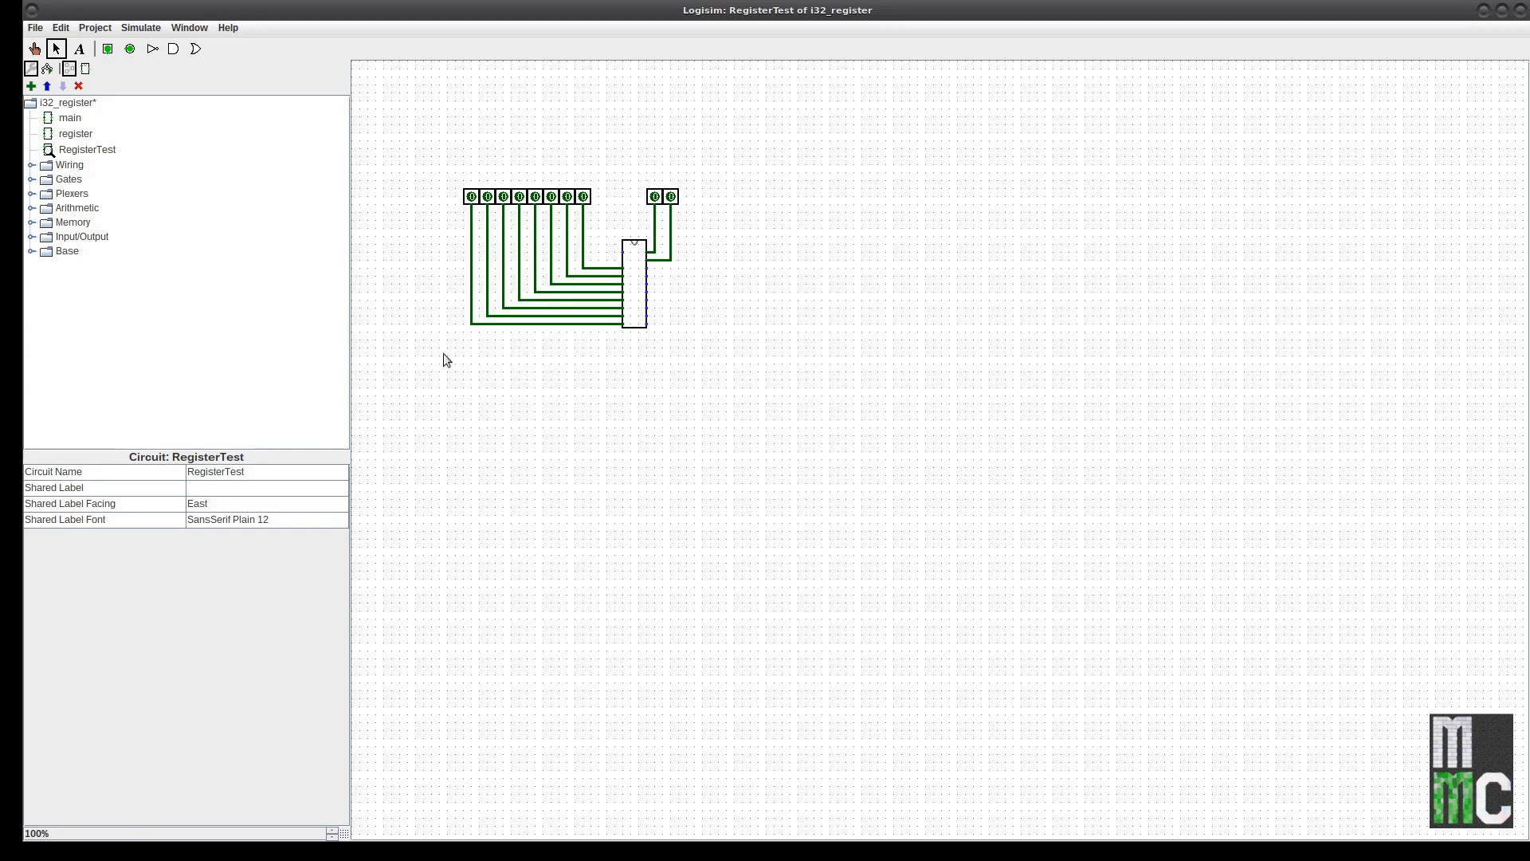
Place a row of eight adjacent north-facing LEDs below and to the right of the register
double_click(46, 237)
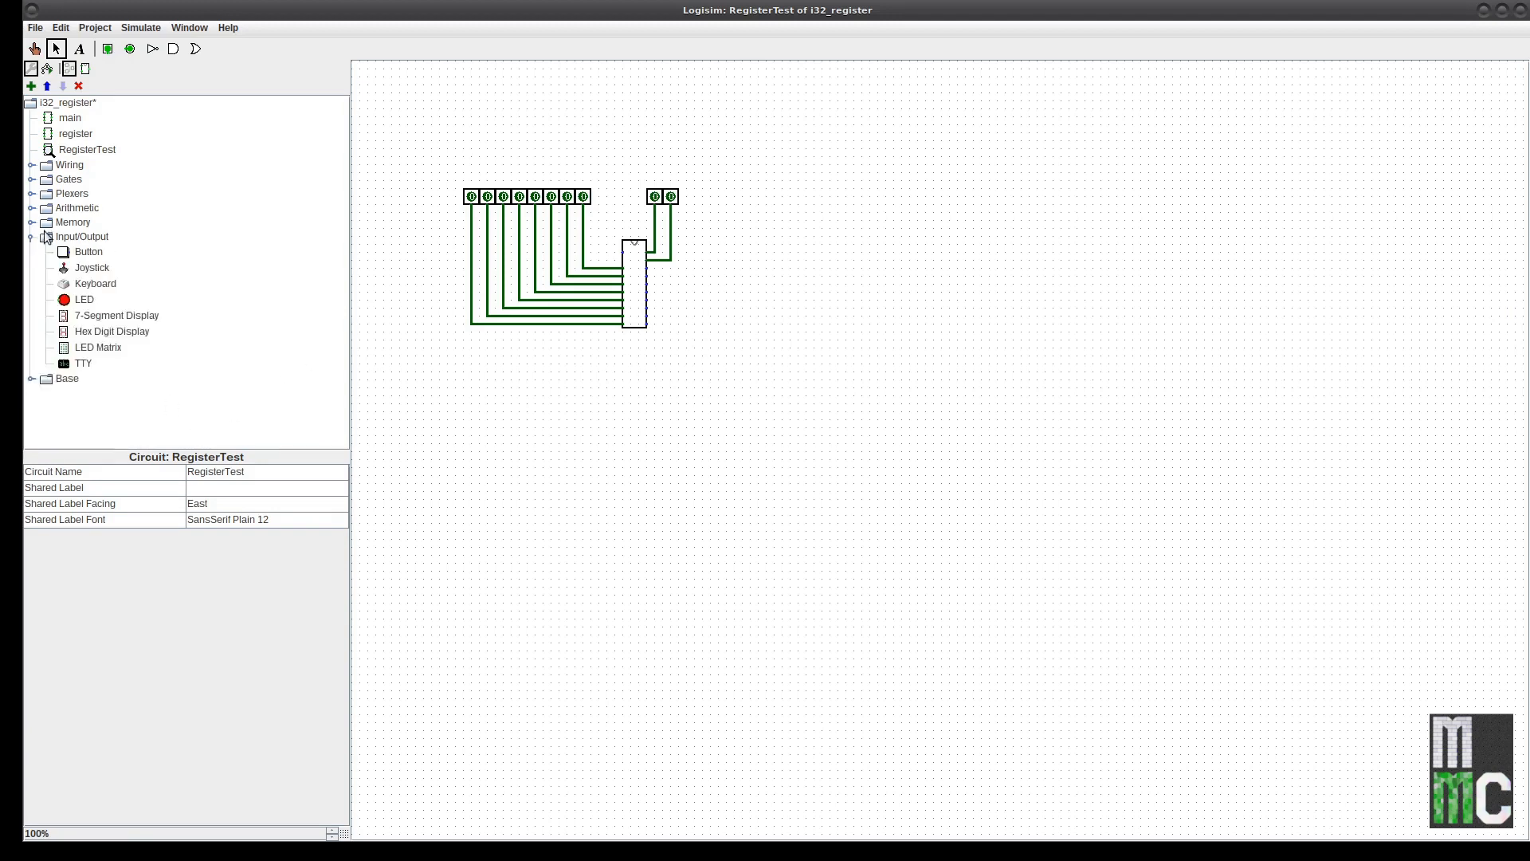
left_click(66, 300)
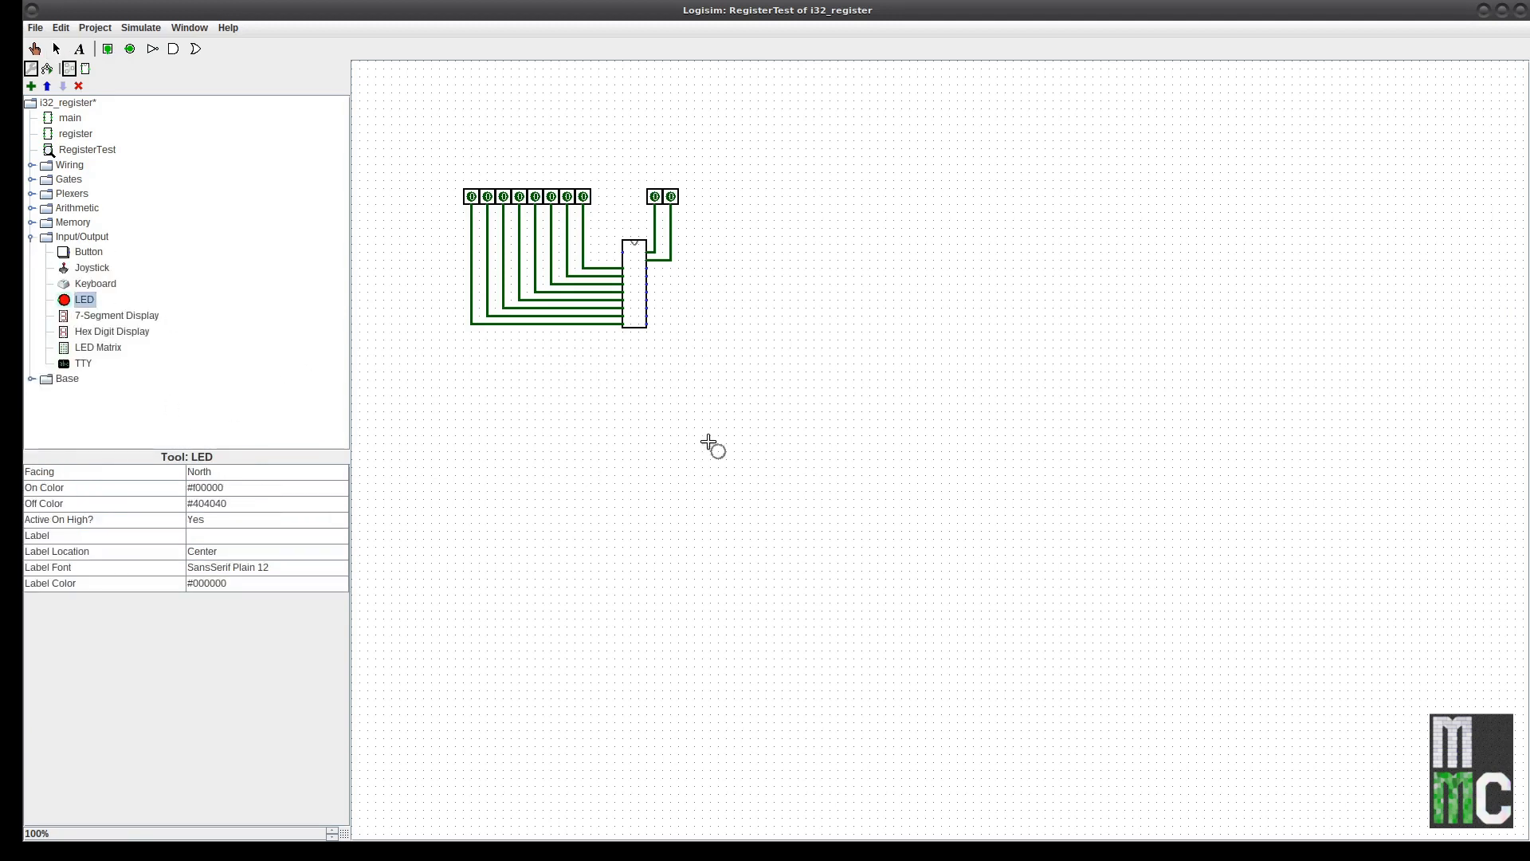
left_click(655, 395)
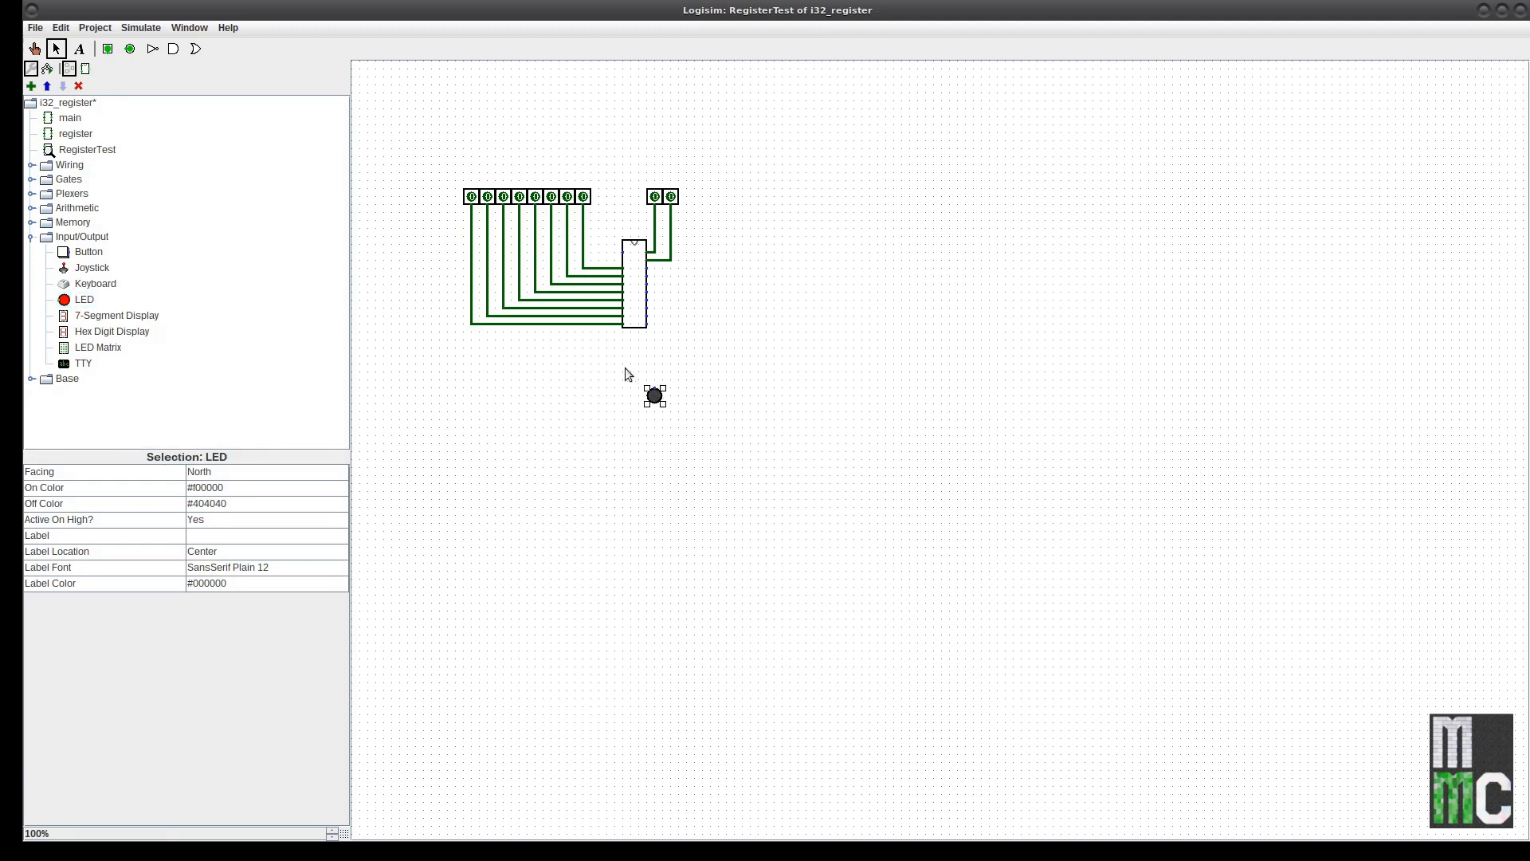
left_click(670, 395)
mouse_move(636, 386)
left_mouse_down()
mouse_move(705, 415)
mouse_move(695, 400)
left_mouse_up()
mouse_move(716, 414)
left_mouse_down()
mouse_move(632, 370)
mouse_move(766, 396)
left_mouse_up()
key("ctrl+d")
Wire the register's eight outputs to the LEDs, from the lowest output to the nearest LED up to the highest output to the farthest
left_click_drag(655, 387, 647, 315)
left_click_drag(686, 395, 718, 388)
left_click_drag(646, 284, 734, 389)
left_click_drag(646, 277, 750, 388)
left_click_drag(766, 389, 647, 268)
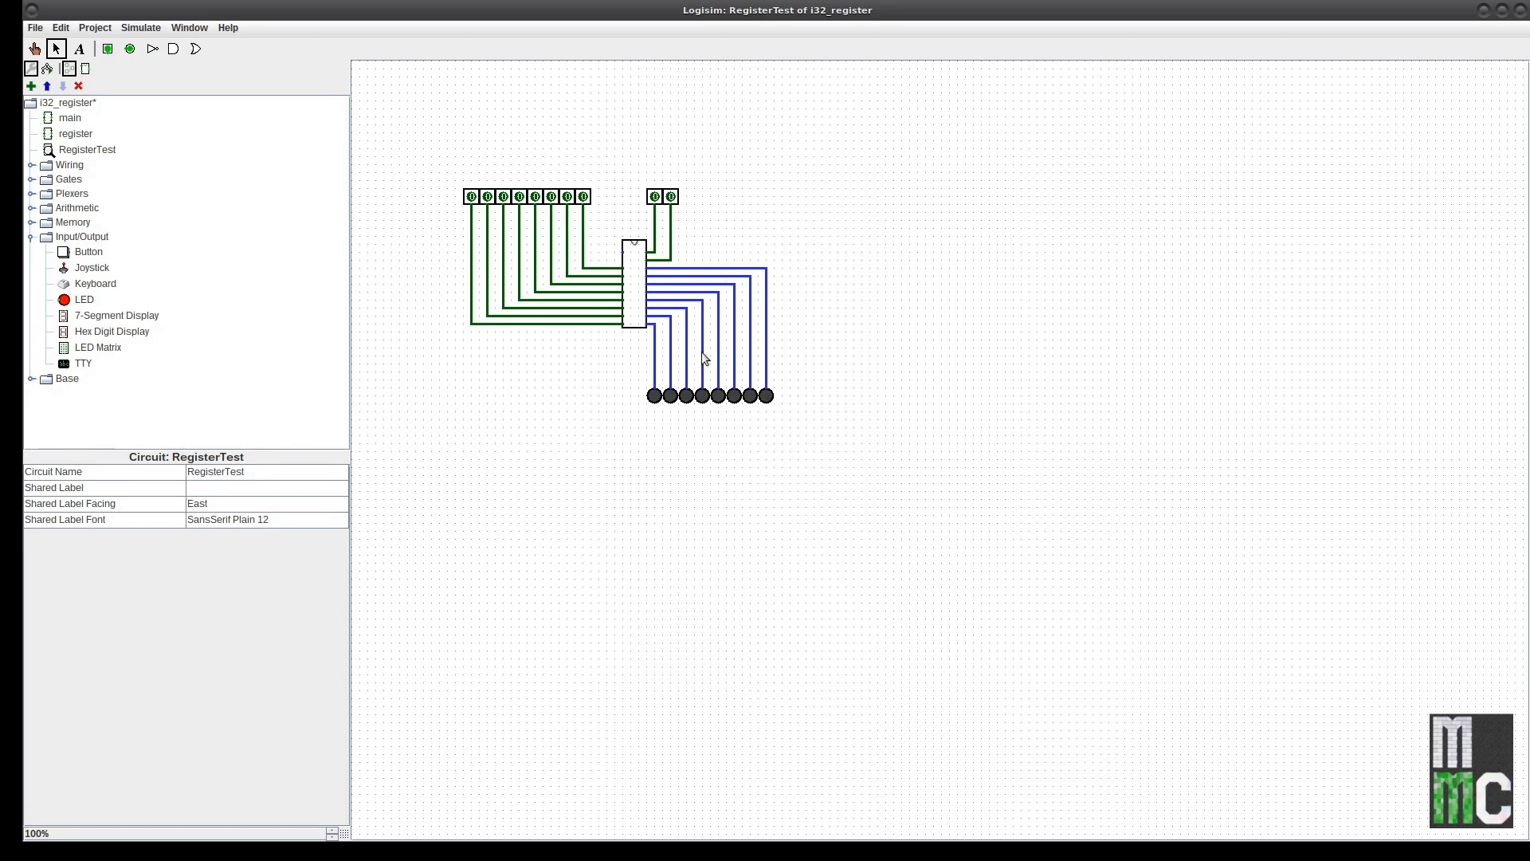
Label the first control pin Write and set its label location to North
left_click(651, 196)
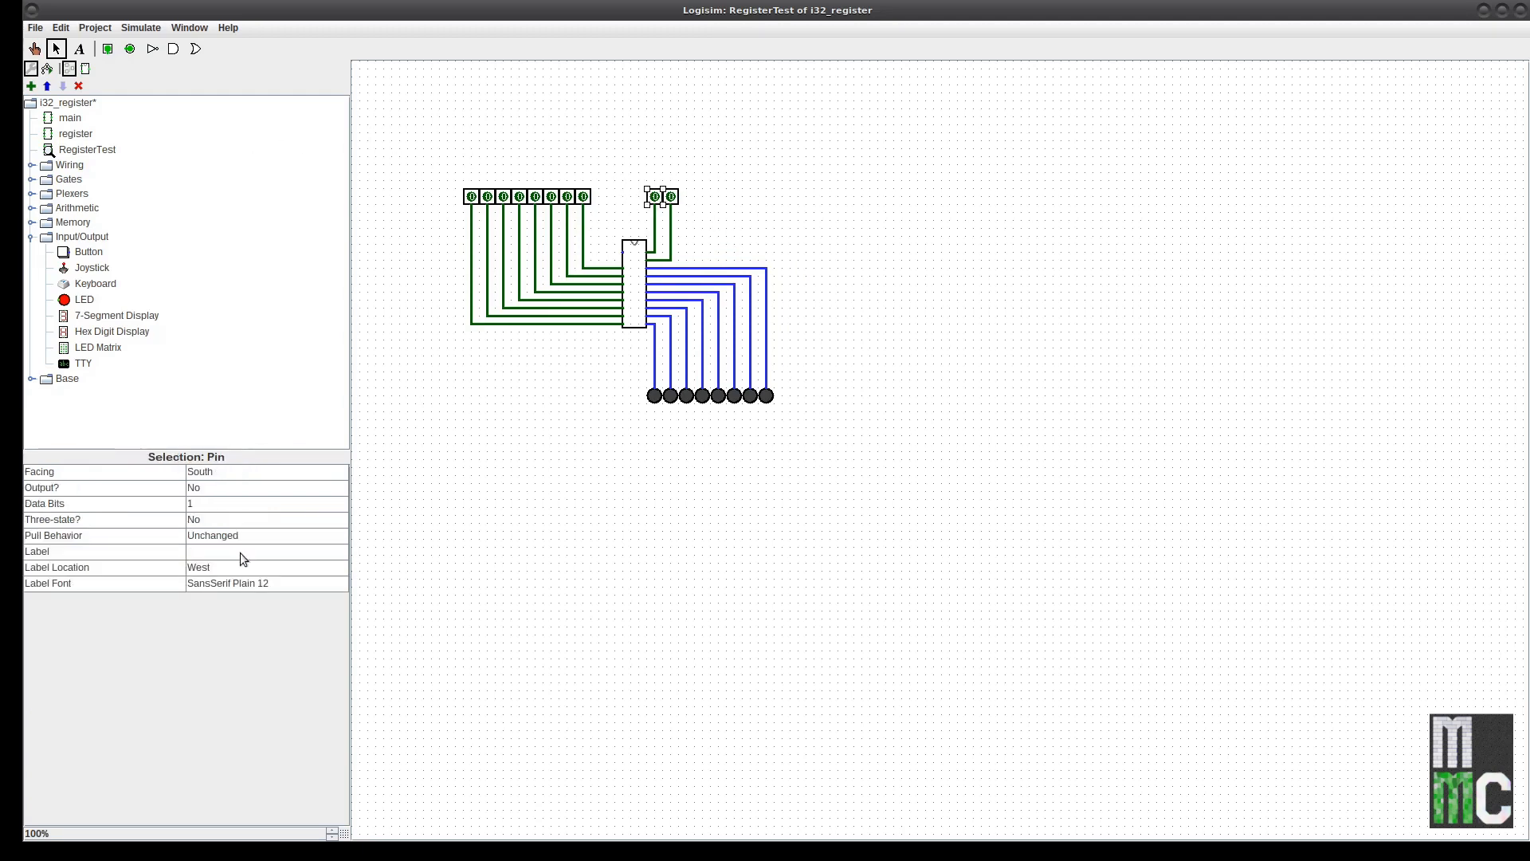
left_click(241, 552)
type("Write")
key("Return")
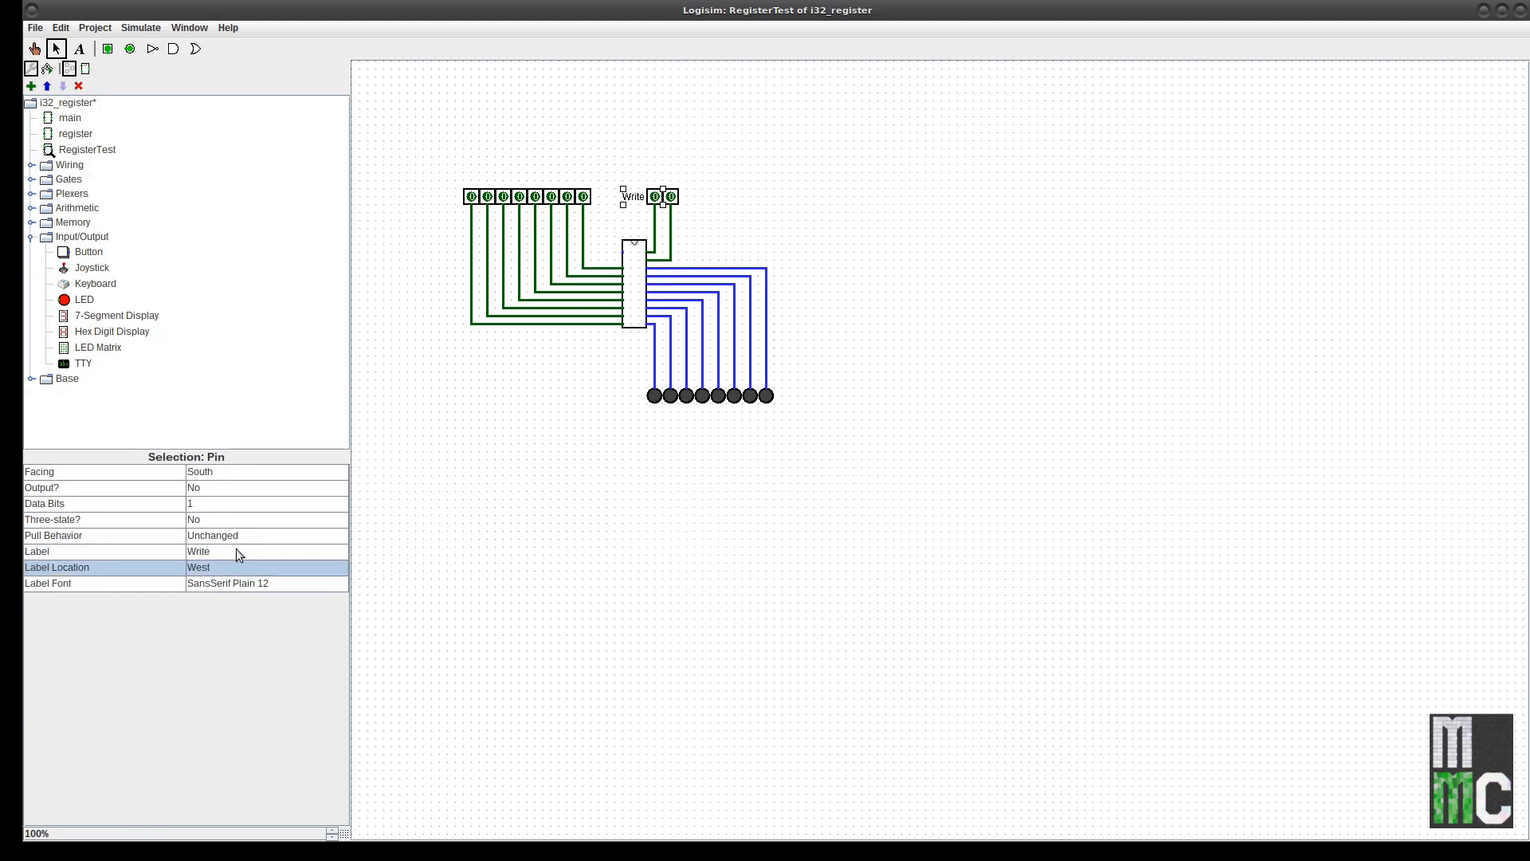
left_click(236, 567)
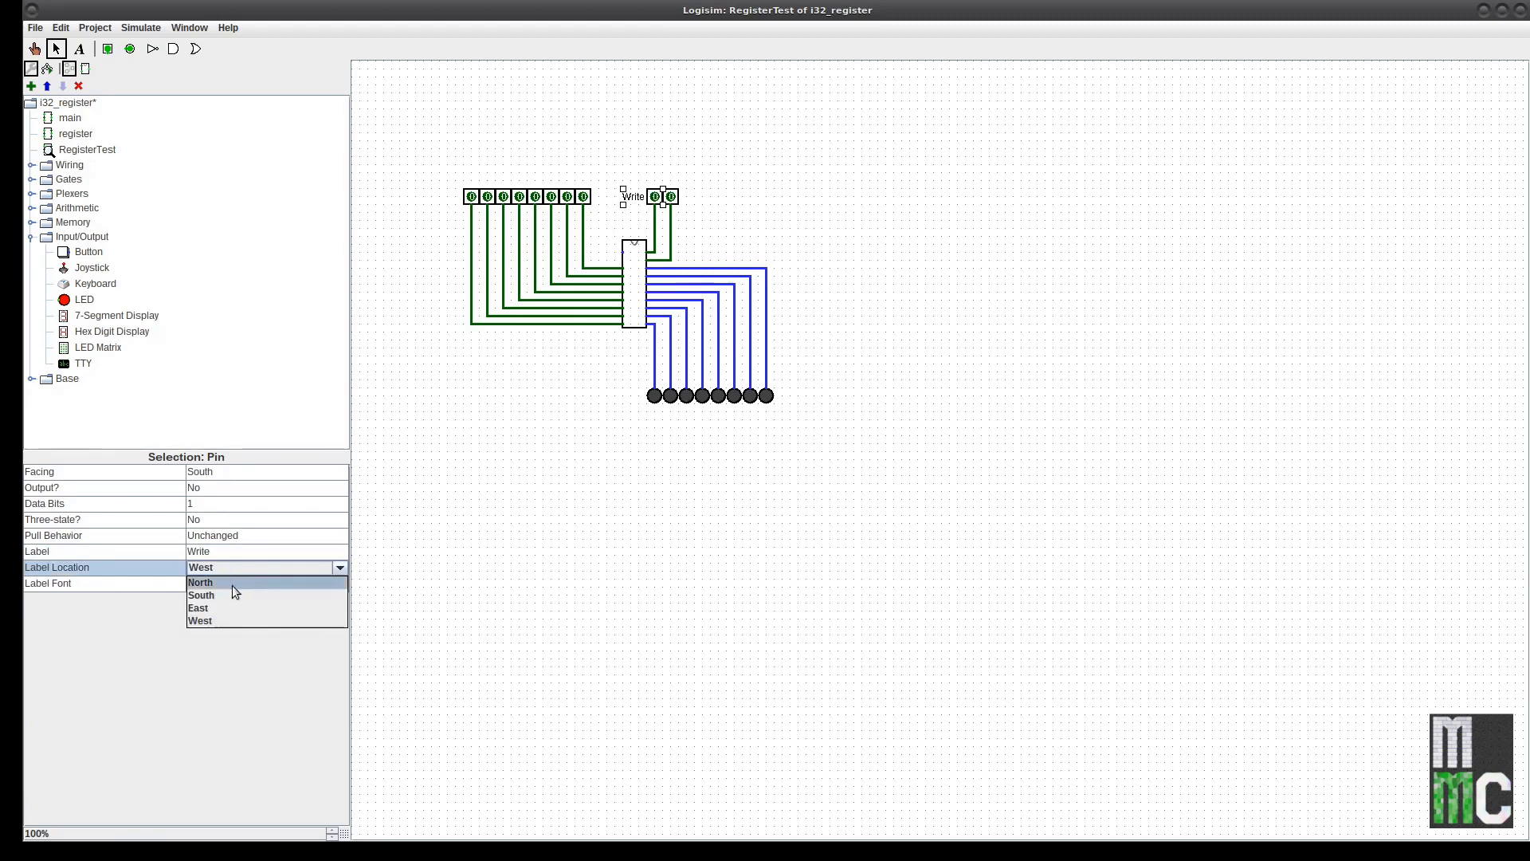
left_click(232, 583)
Set the second control pin's label location to North and label it Read
left_click(671, 193)
left_click(264, 563)
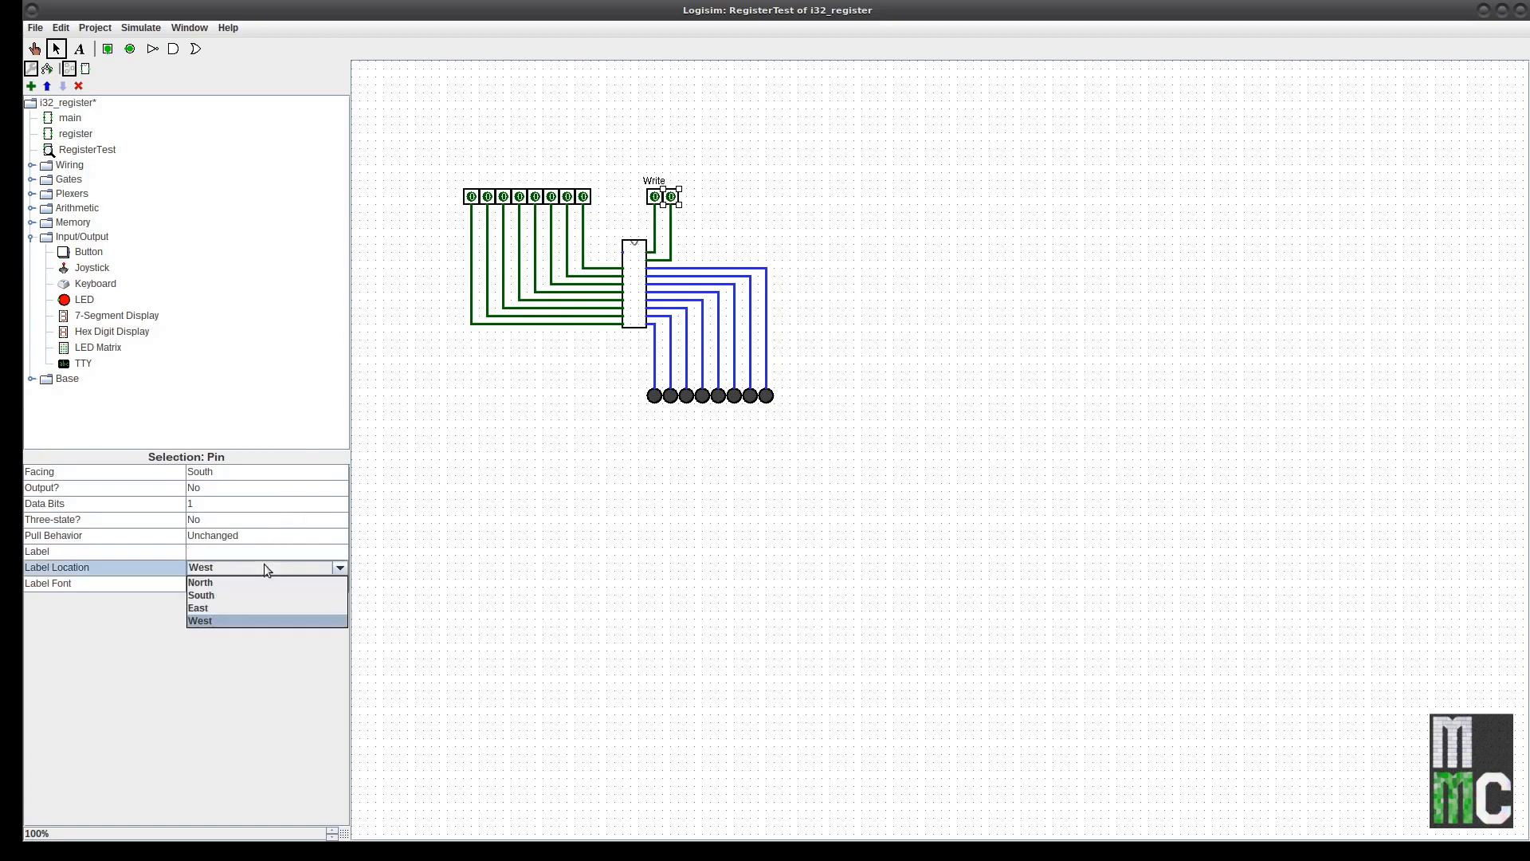
left_click(264, 581)
left_click(257, 551)
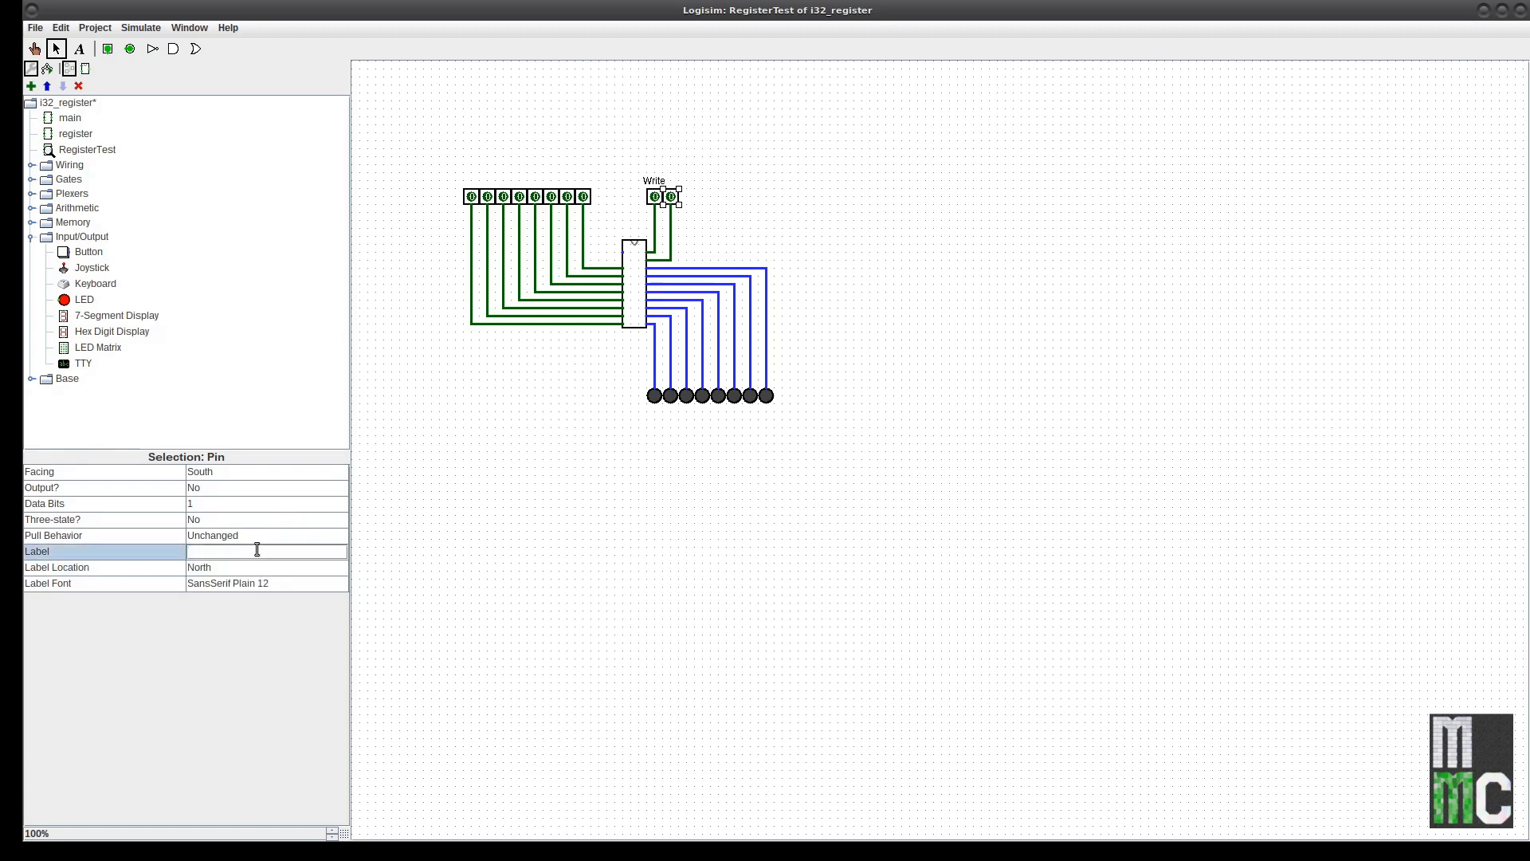
type("Read")
key("Return")
left_click(720, 208)
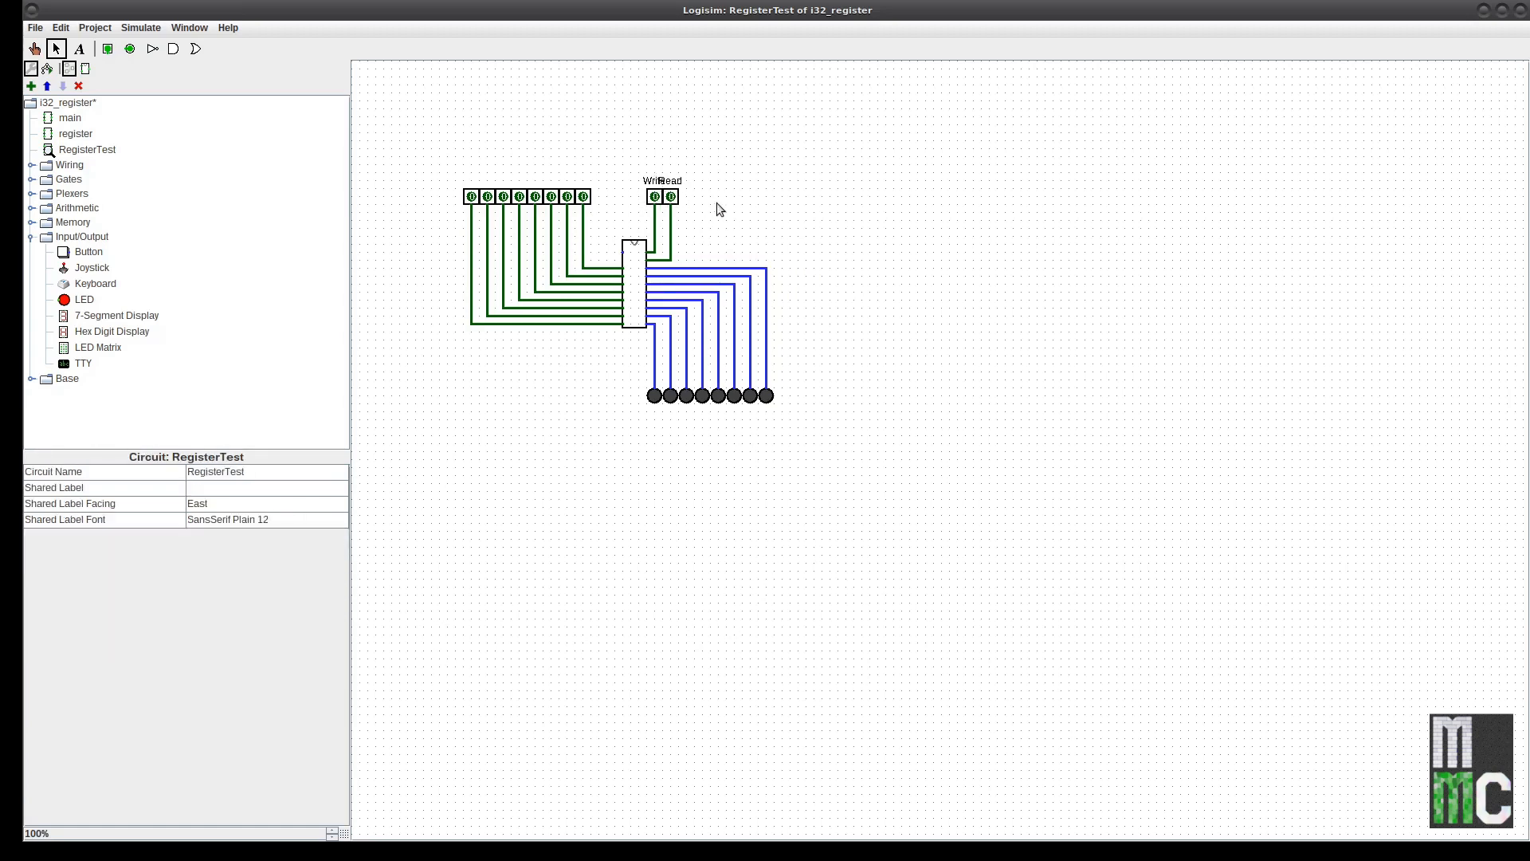
Shift the Read pin and its vertical wire slightly right to separate its label from Write
left_click(671, 198)
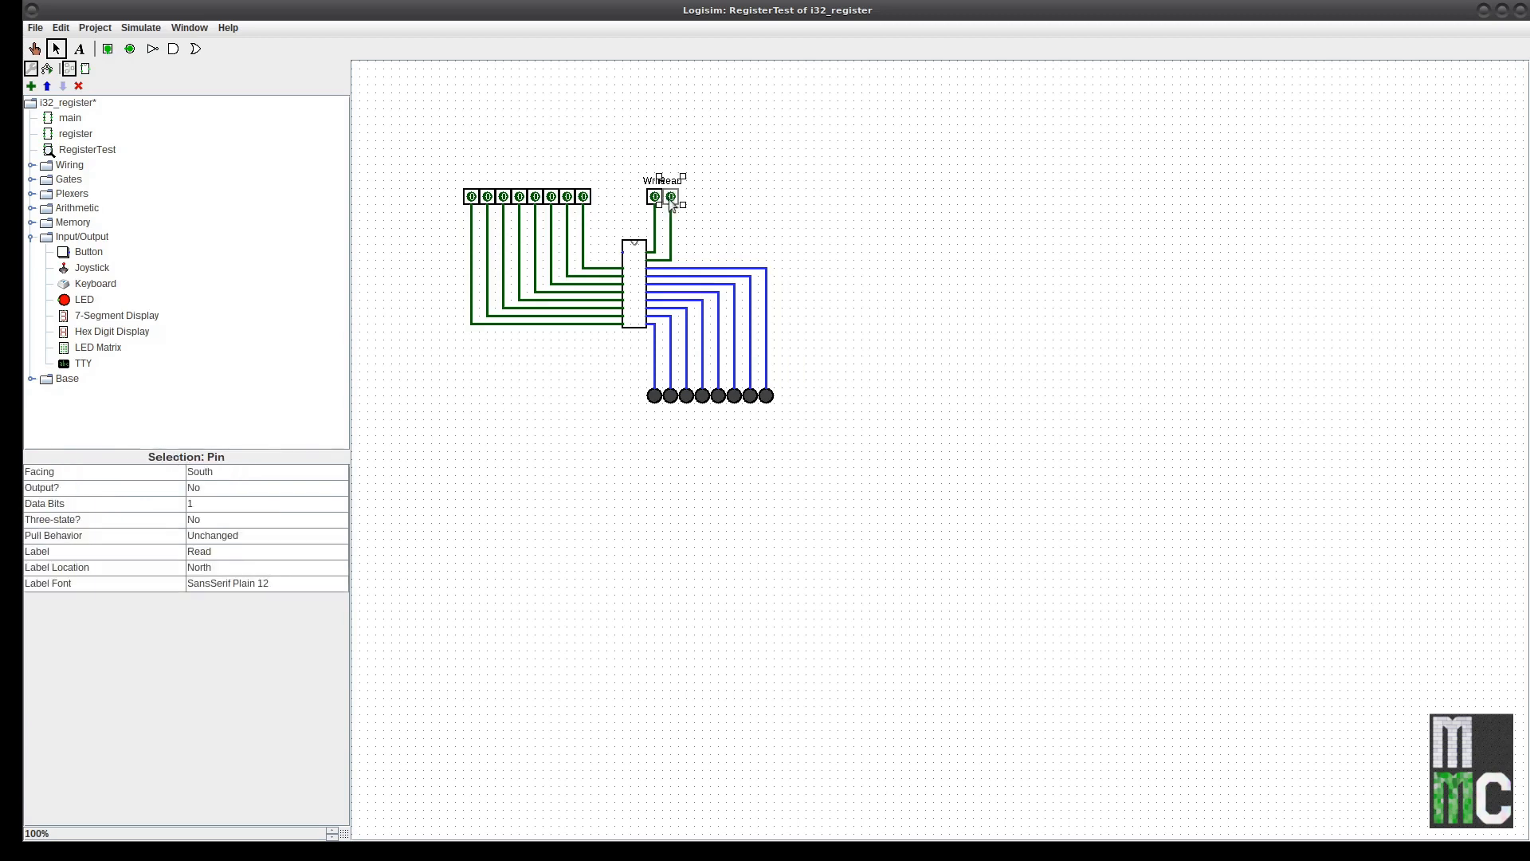
mouse_move(689, 261)
left_mouse_down()
mouse_move(657, 172)
mouse_move(678, 239)
left_mouse_up()
left_click(671, 242)
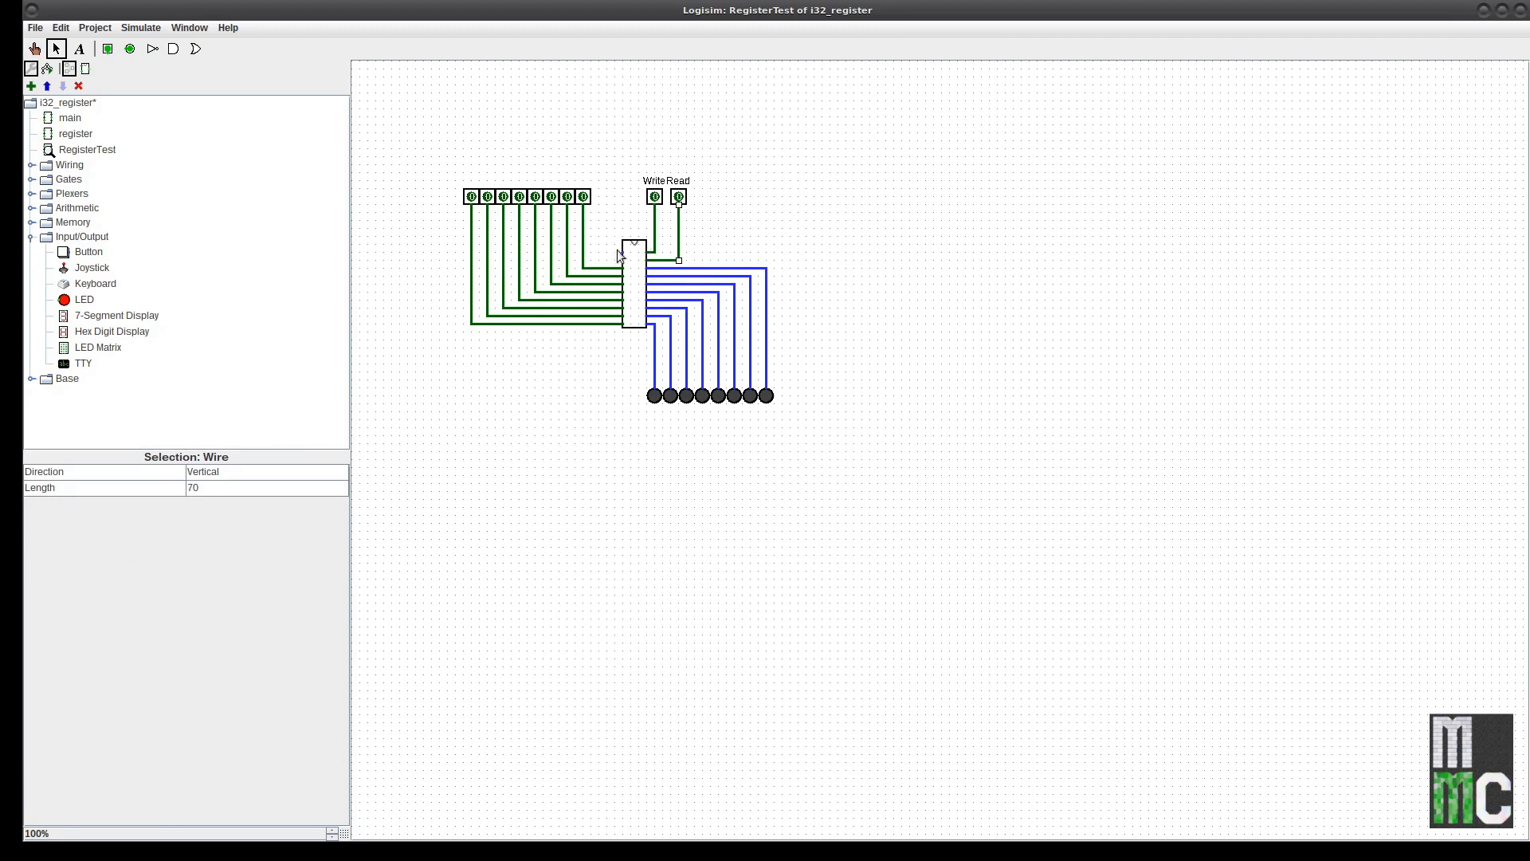
Place a south-facing Clock component above the register, between the data pins and the Write pin
left_click(33, 165)
left_click(85, 260)
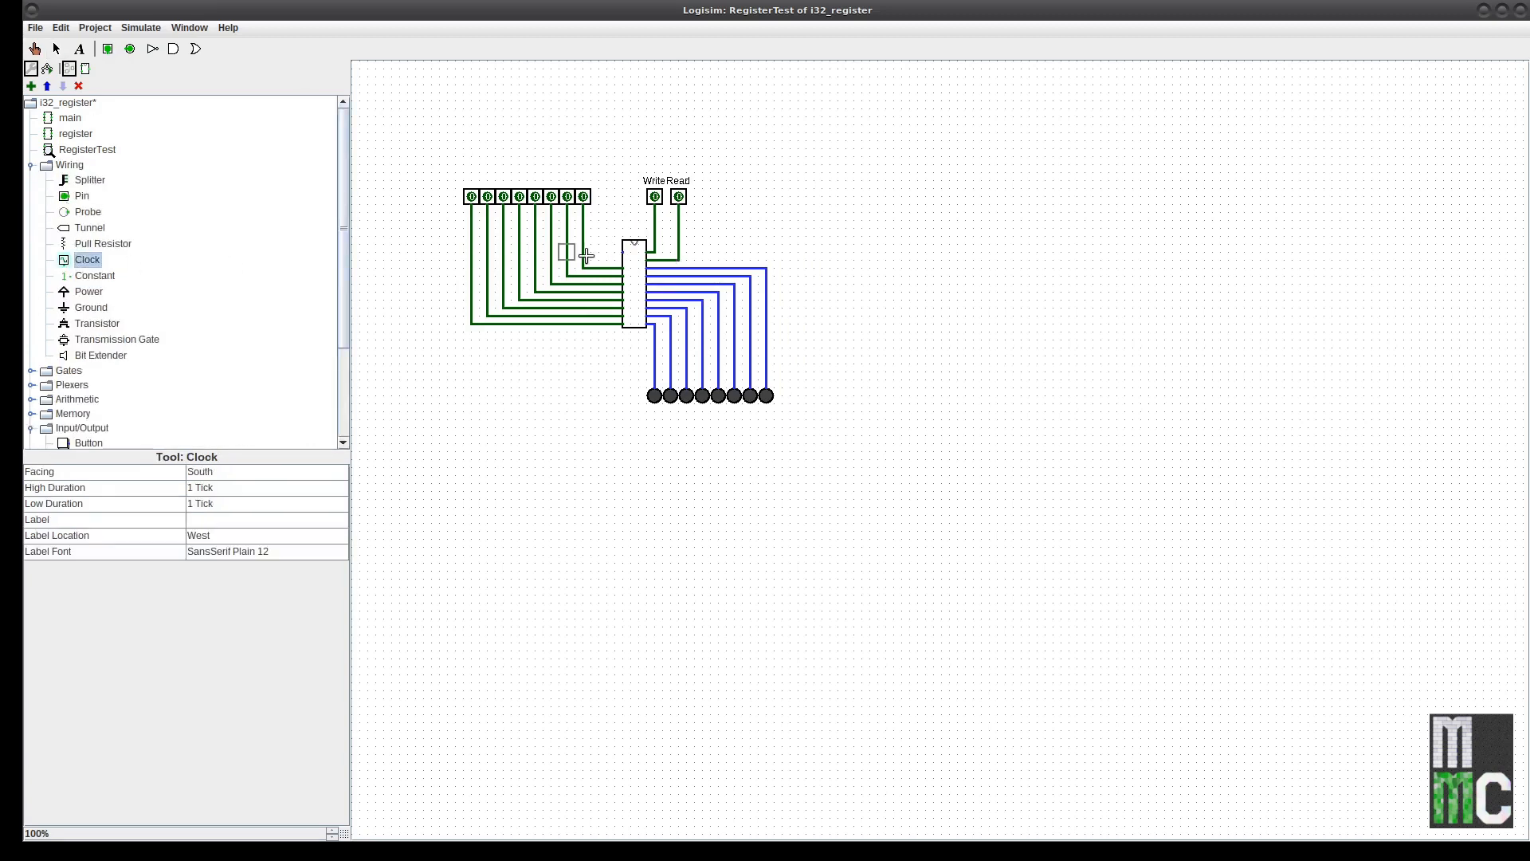
left_click(604, 153)
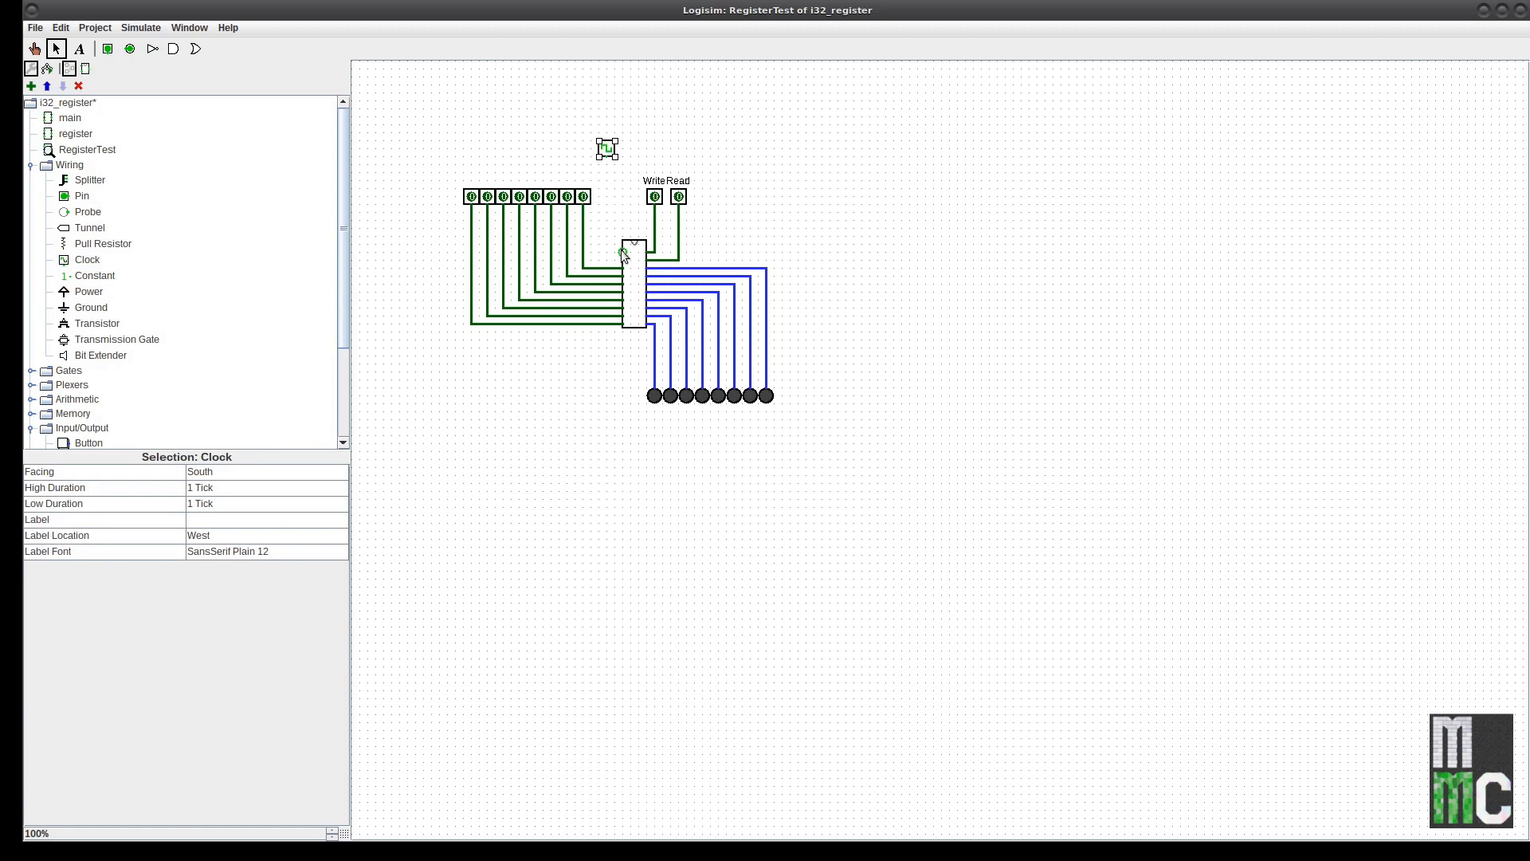
Wire the register's upper-left clock input to the Clock component above it
left_click_drag(621, 253, 606, 158)
left_click(38, 50)
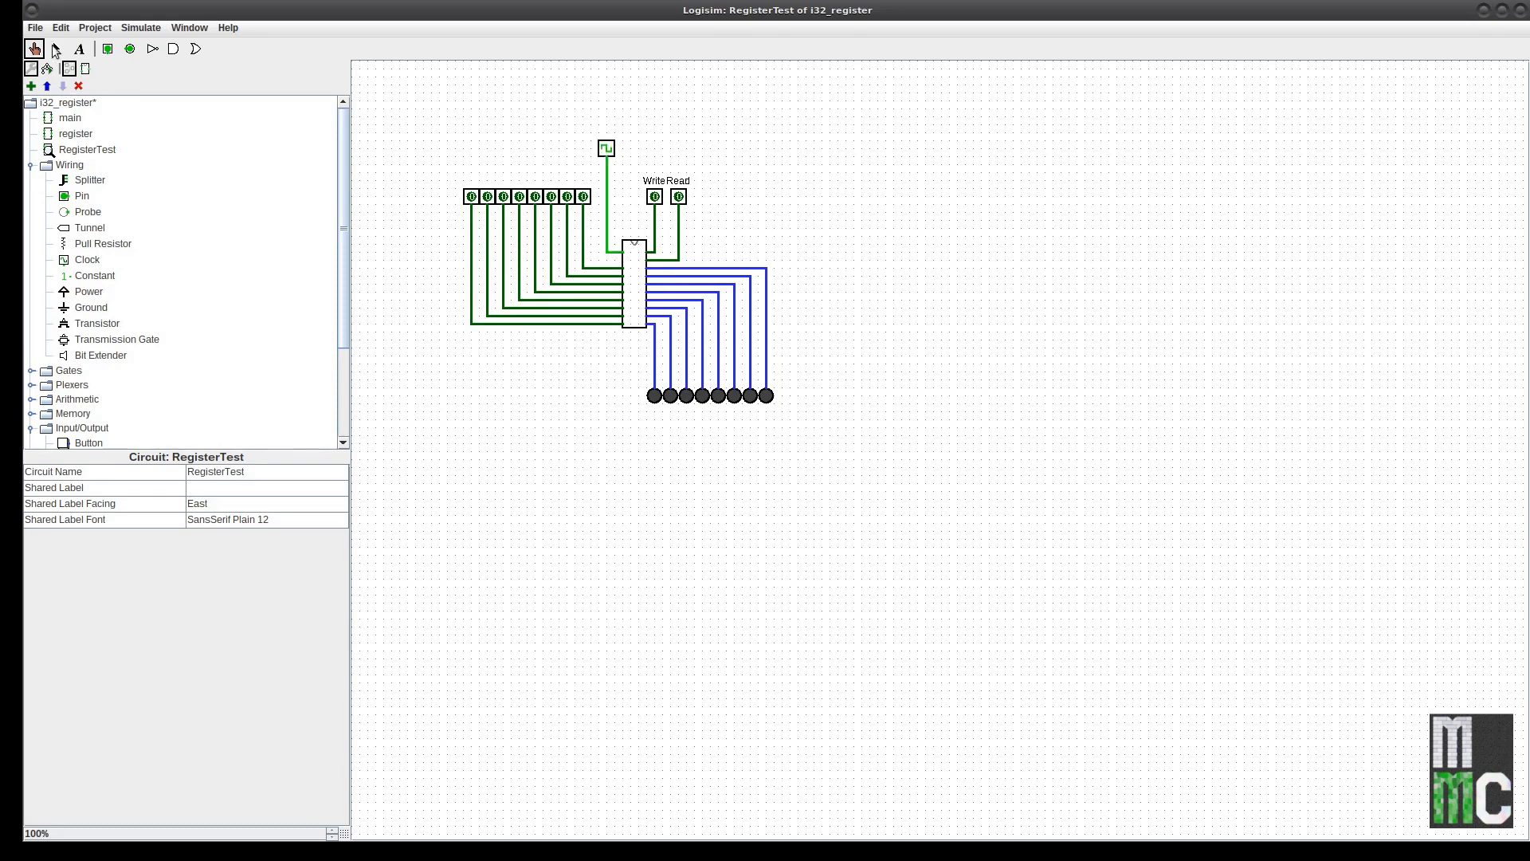
Label the rightmost data input pin d0 and set its label location to North
left_click(585, 198)
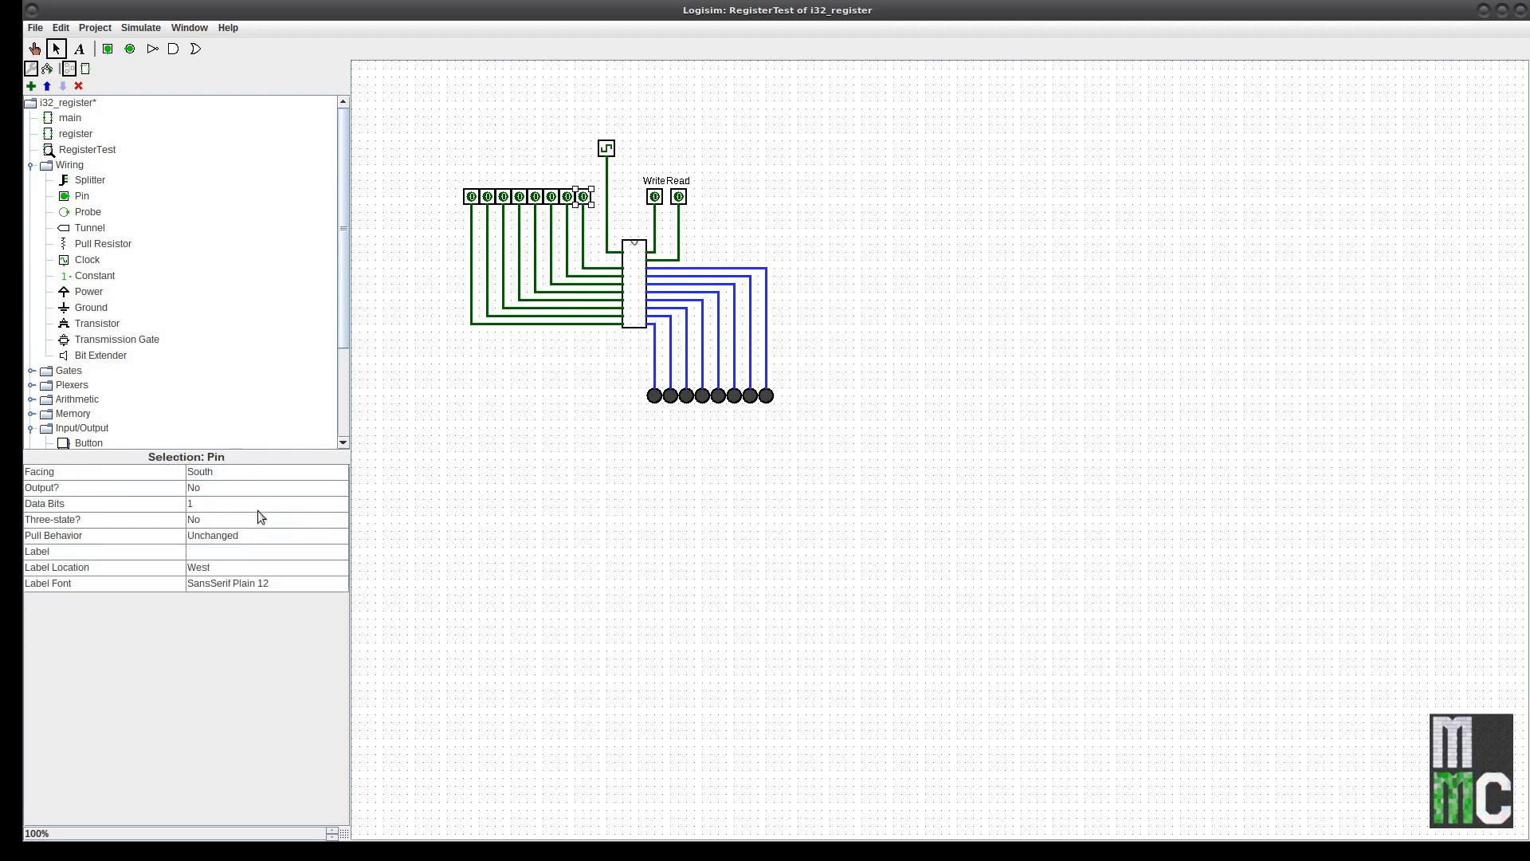
left_click(208, 552)
type("d0")
key("Return")
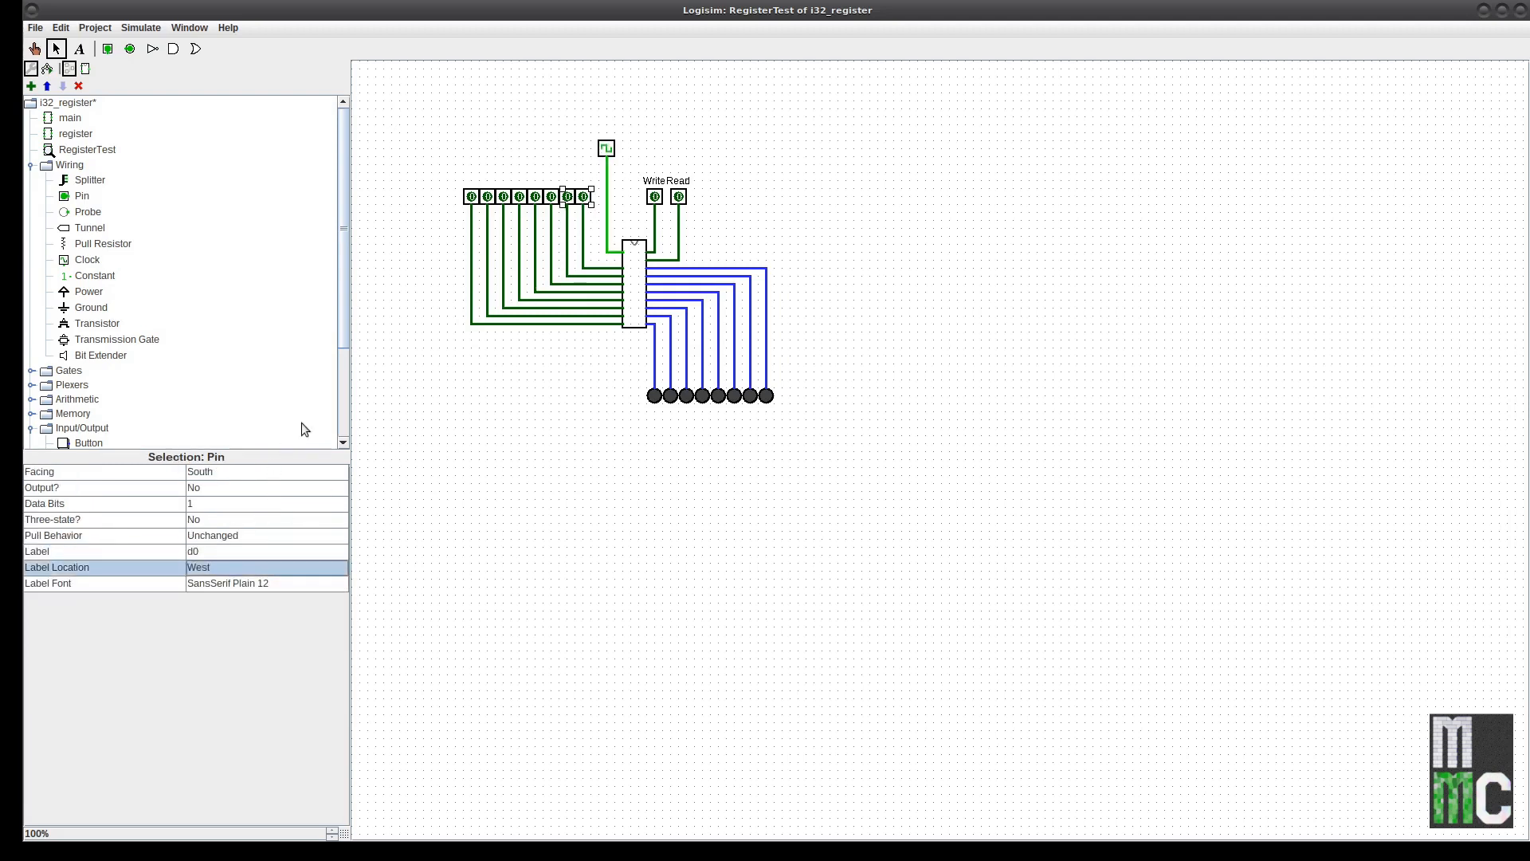
left_click(211, 567)
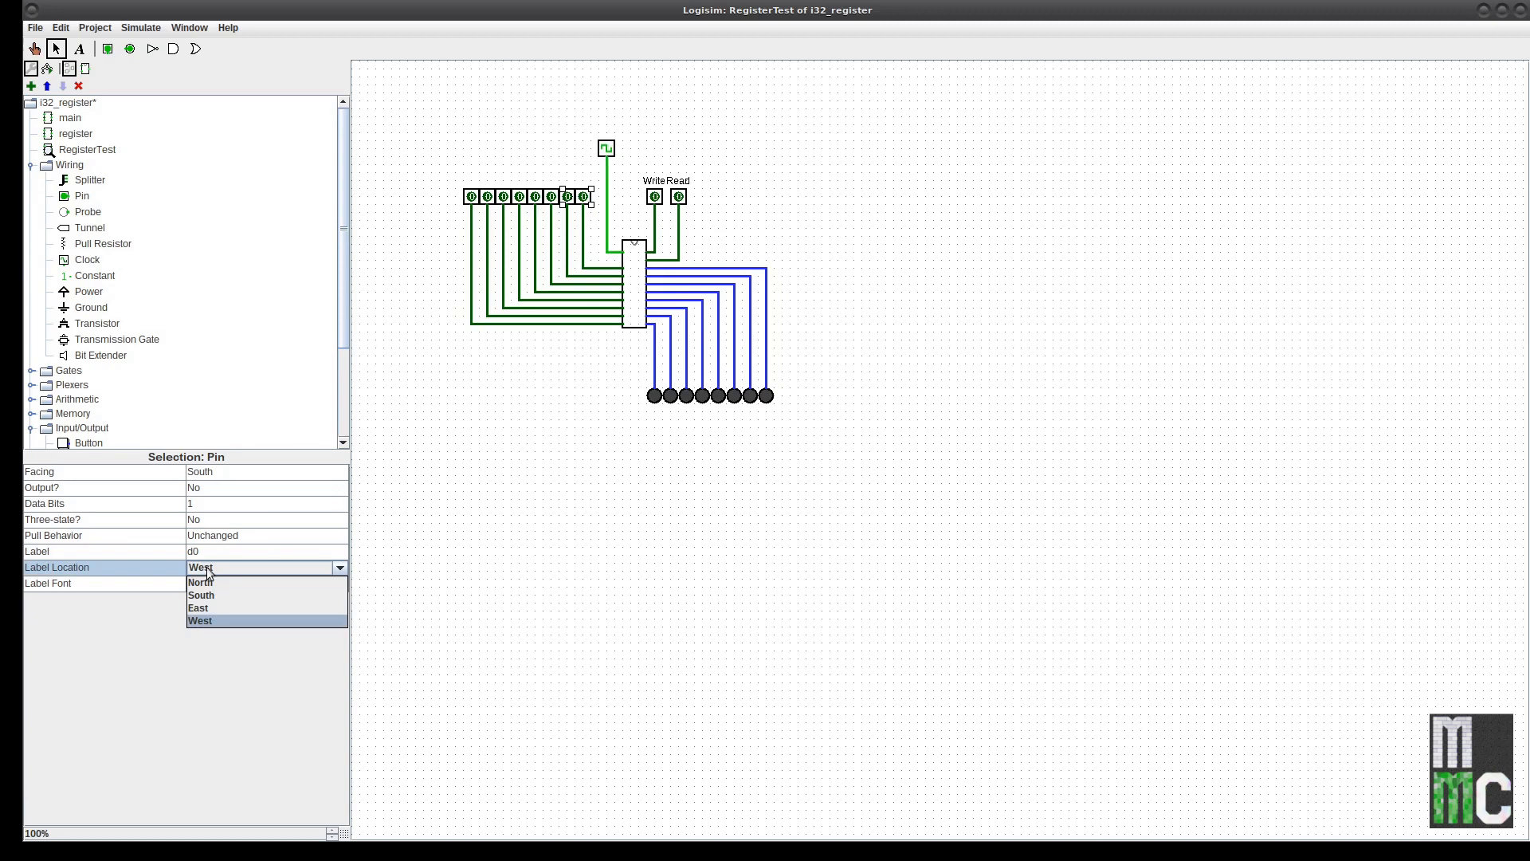
left_click(223, 581)
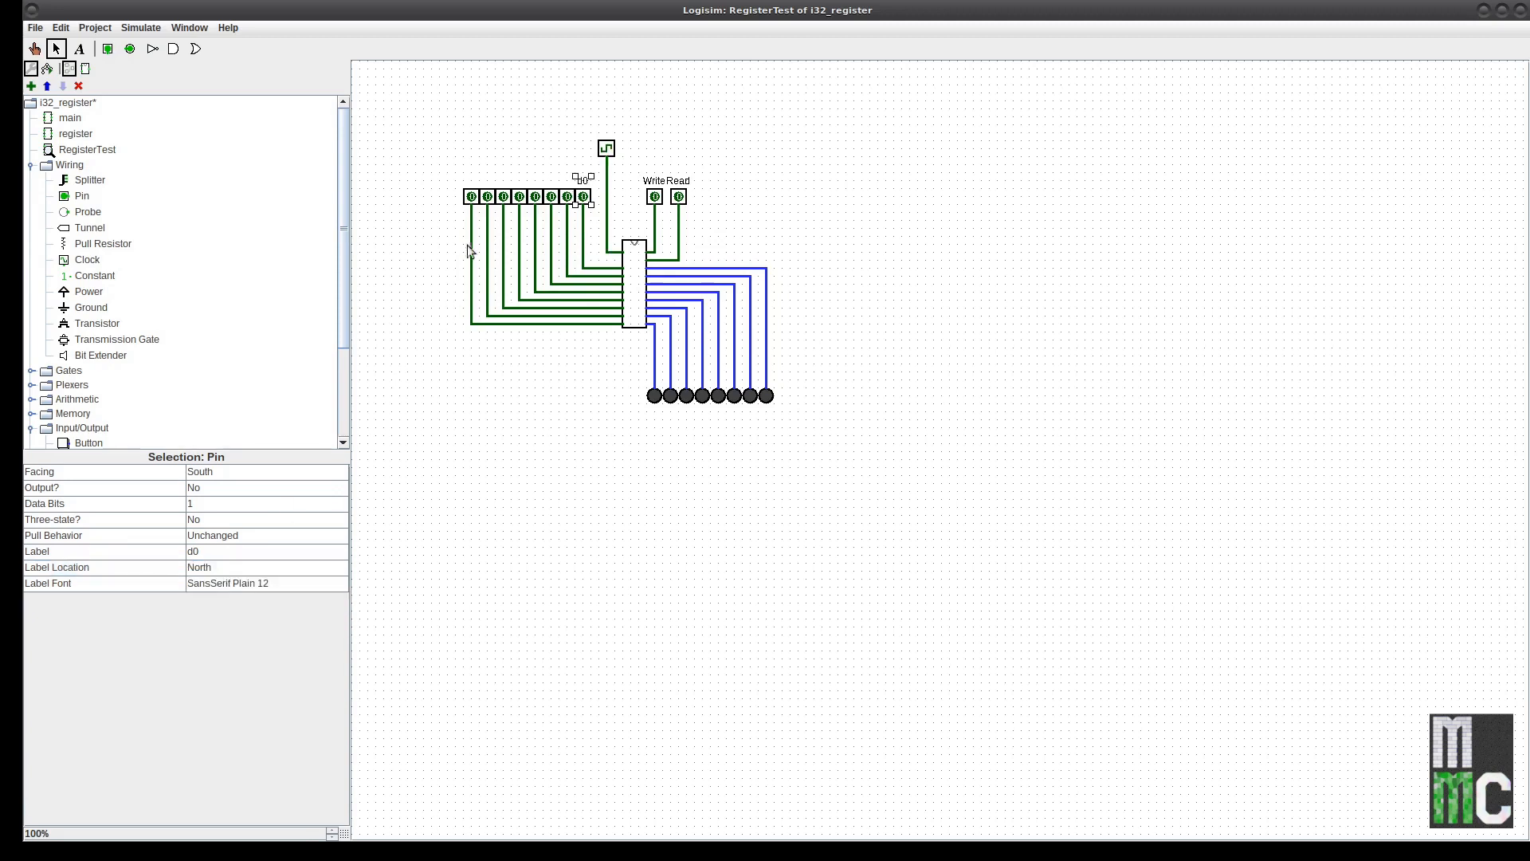
Label the leftmost data input pin d7 and set its label location to North
left_click(471, 197)
left_click(247, 553)
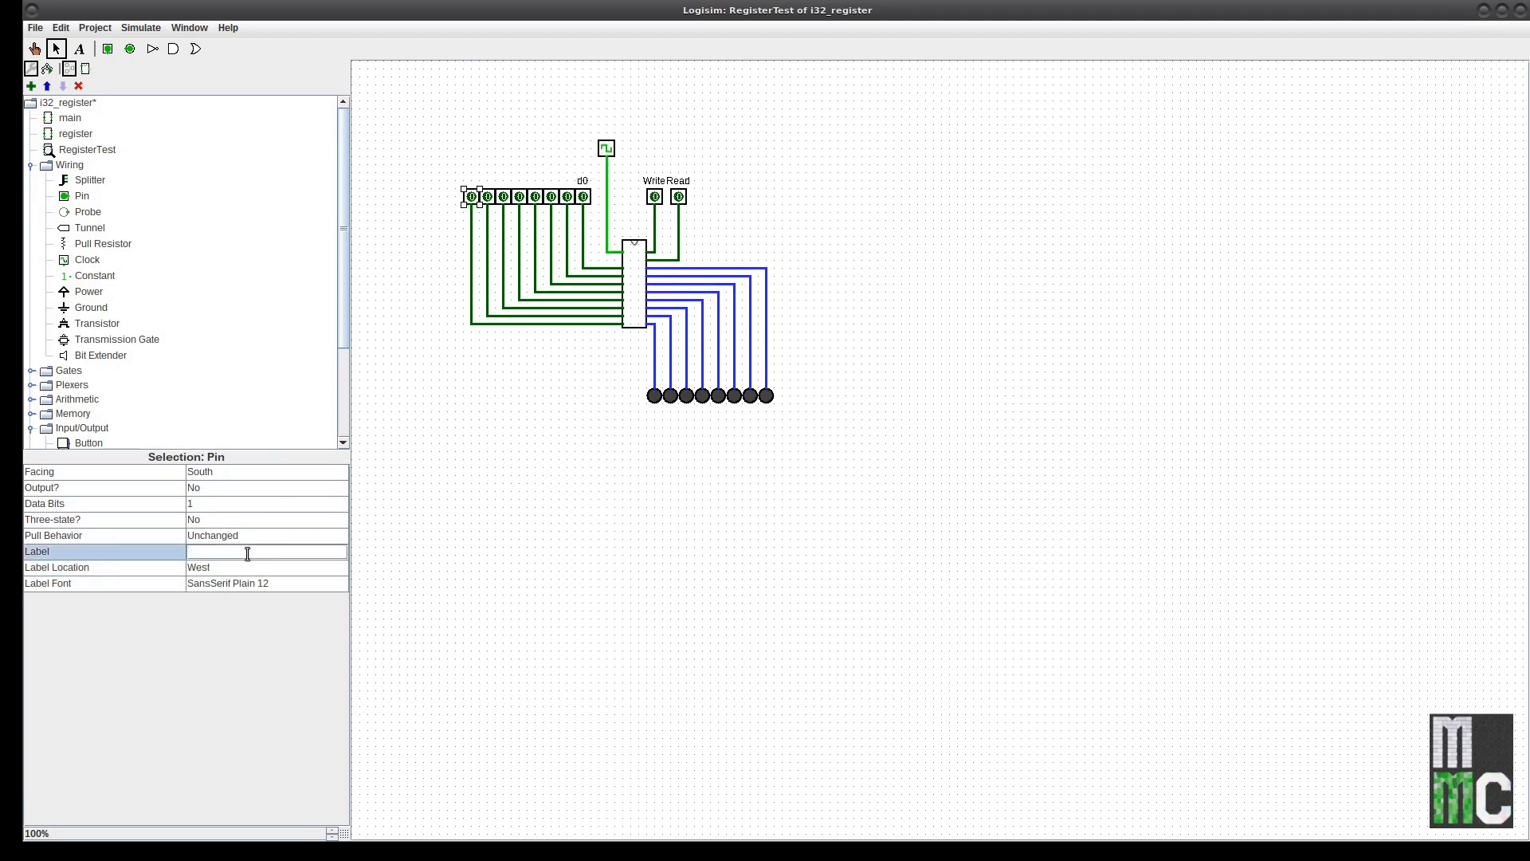
type("d7")
left_click(246, 566)
left_click(243, 582)
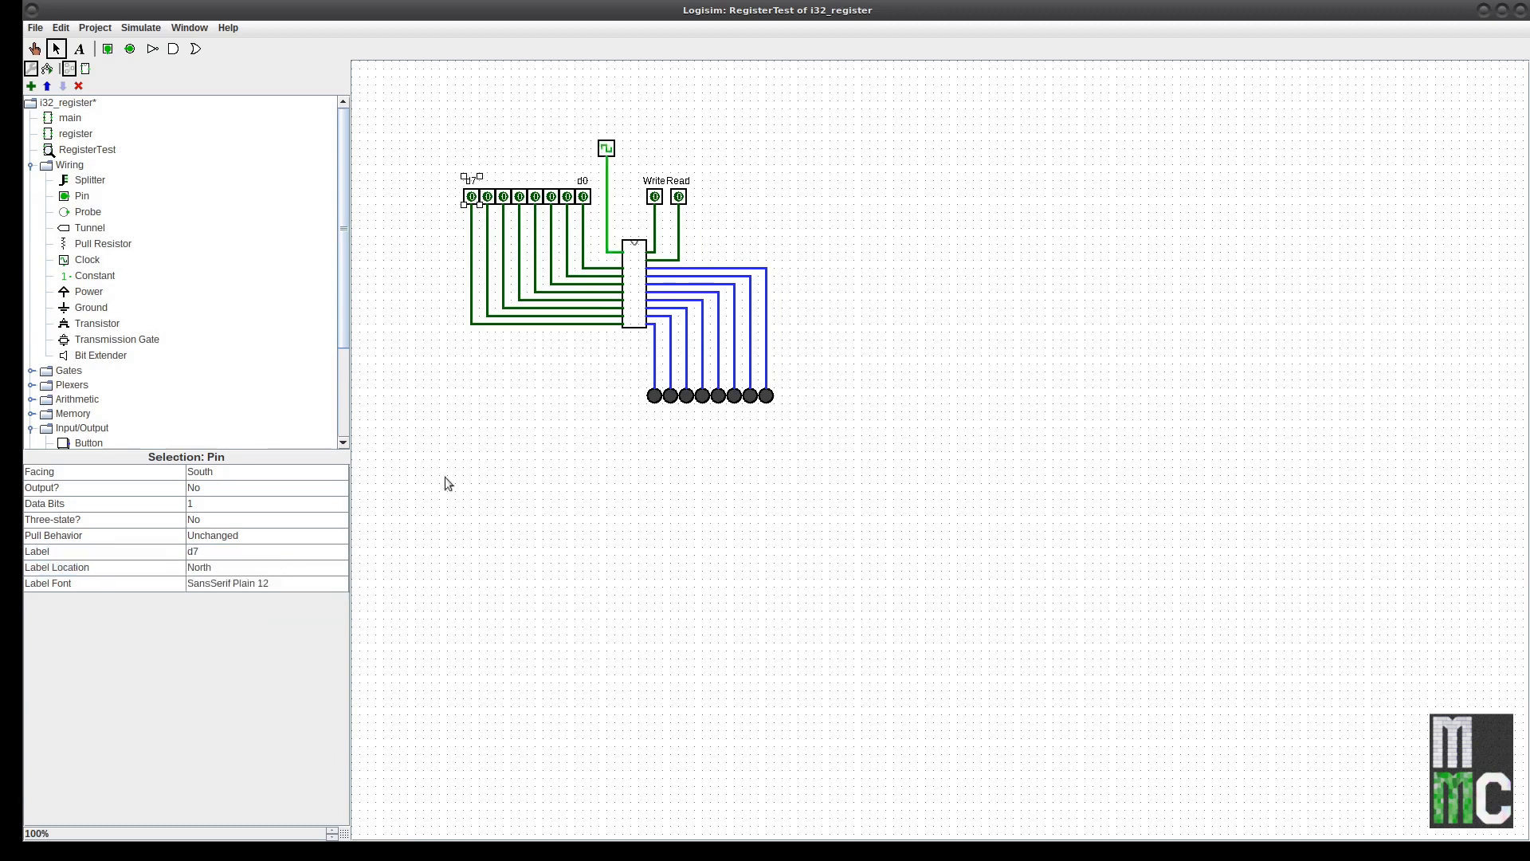
left_click(572, 440)
Set the data input pins to 01010101 from d7 to d0 by poking every second pin starting at d0
left_click(34, 48)
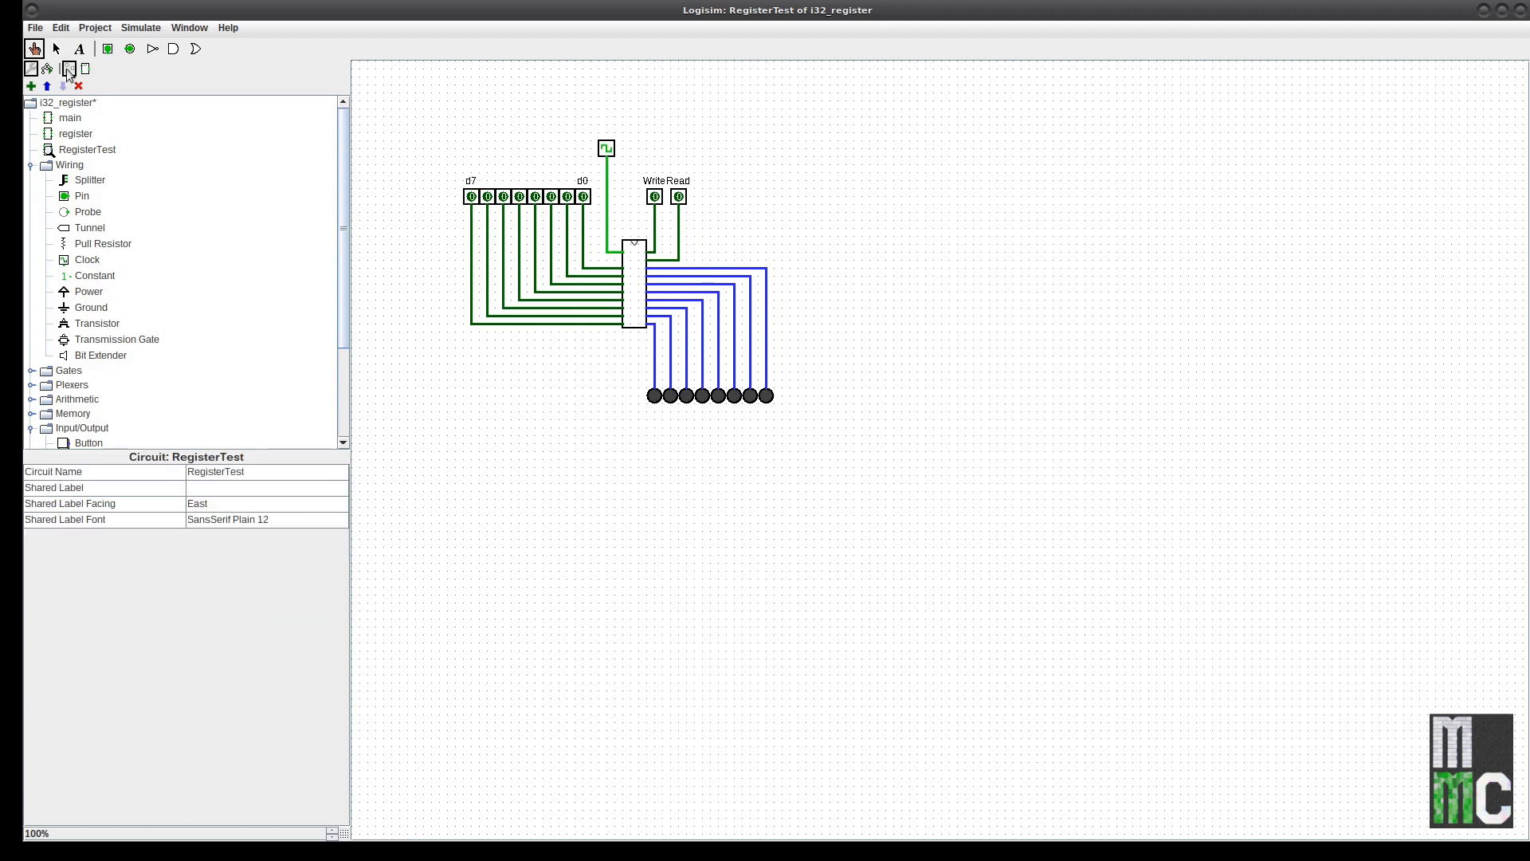
left_click(583, 197)
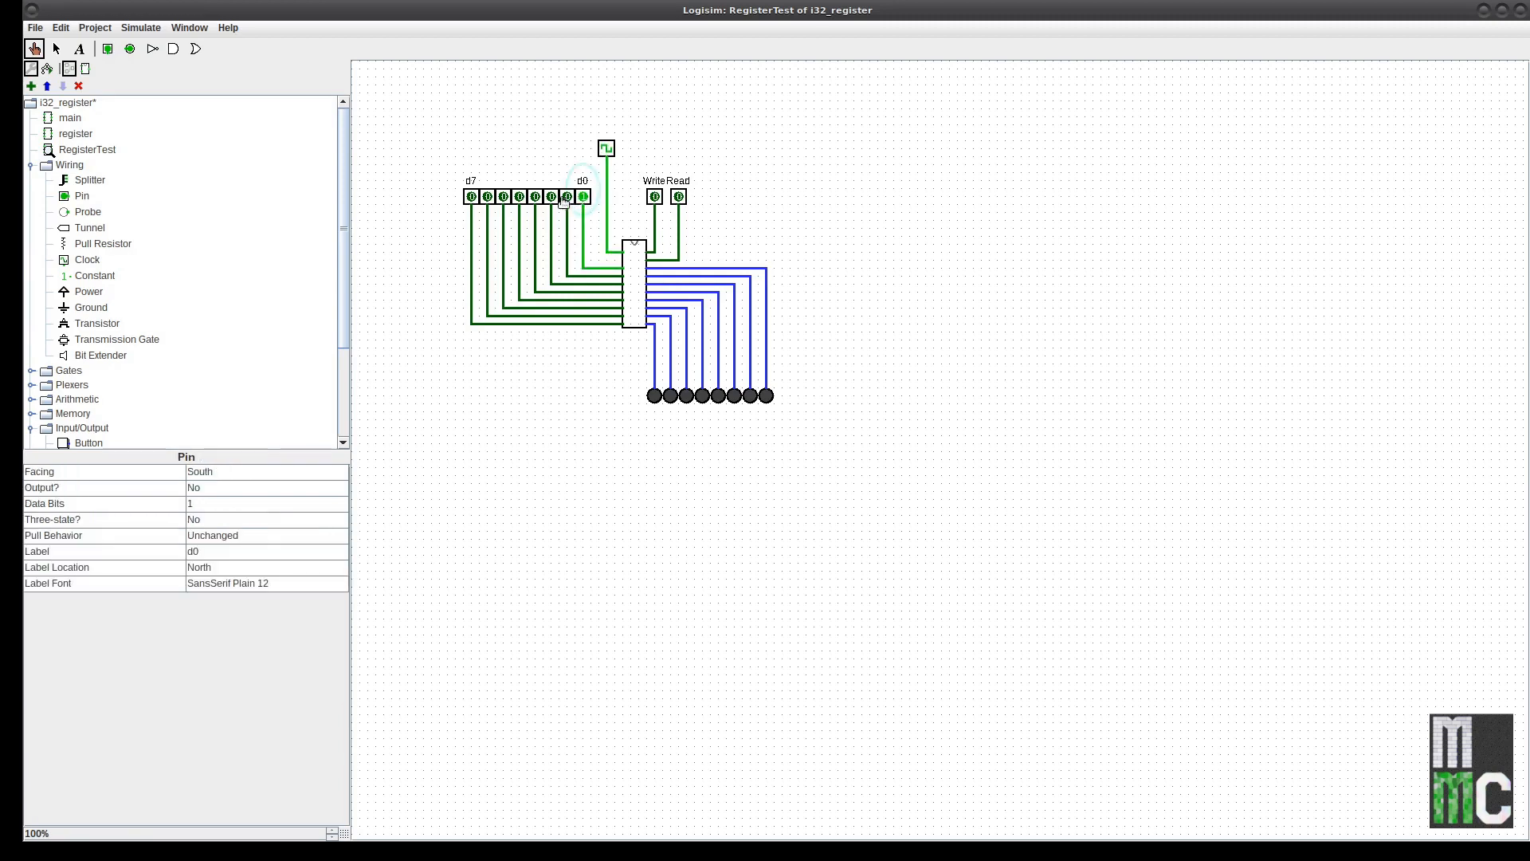
left_click(551, 198)
left_click(519, 198)
left_click(488, 198)
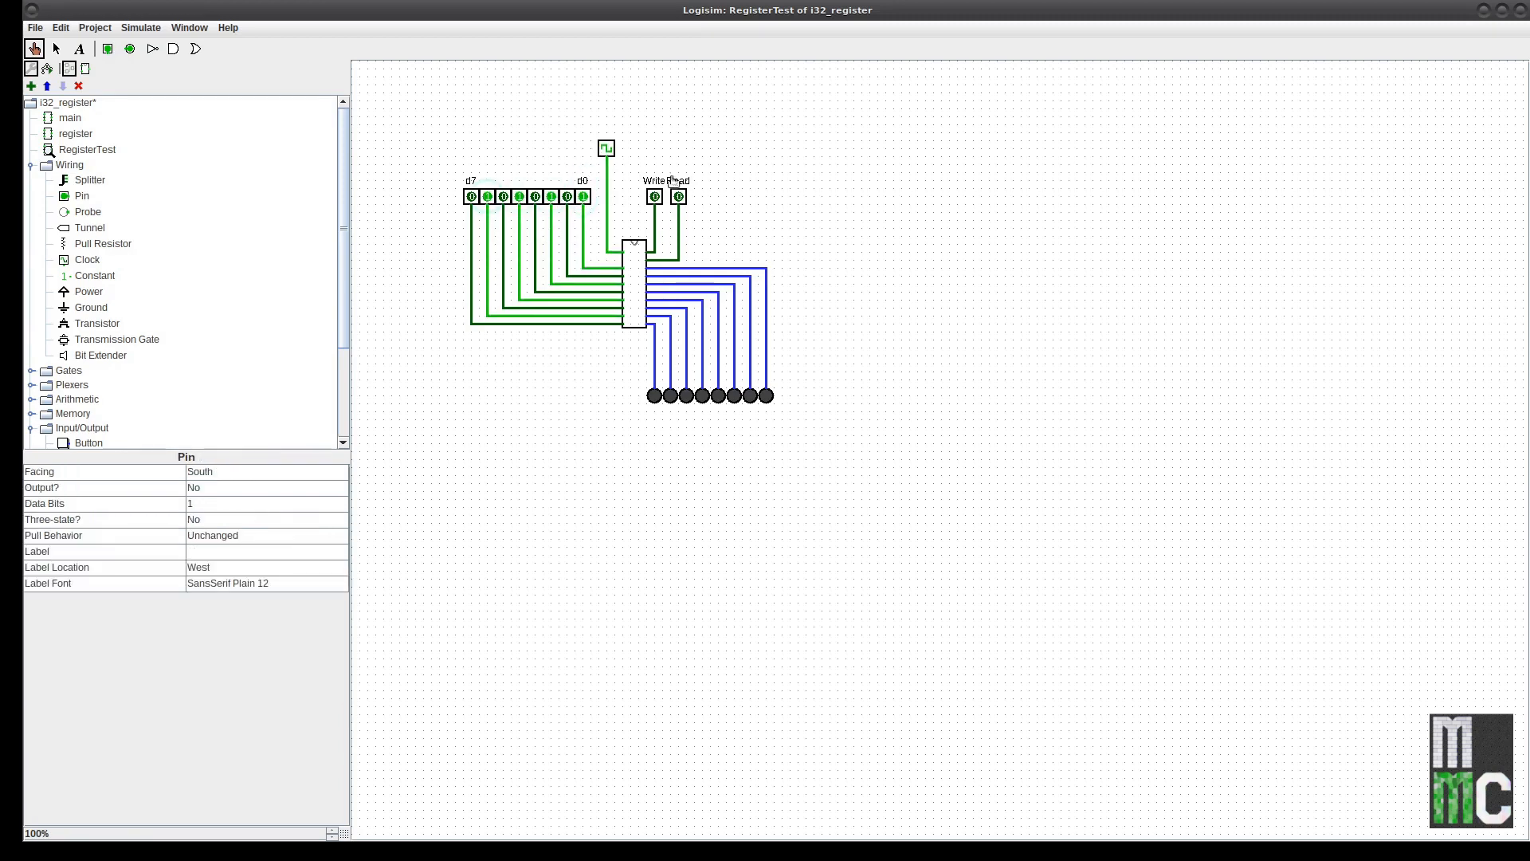
Store the value by switching Write on and off, and turn Read on to output it to the LEDs
left_click(655, 198)
left_click(654, 197)
left_click(679, 197)
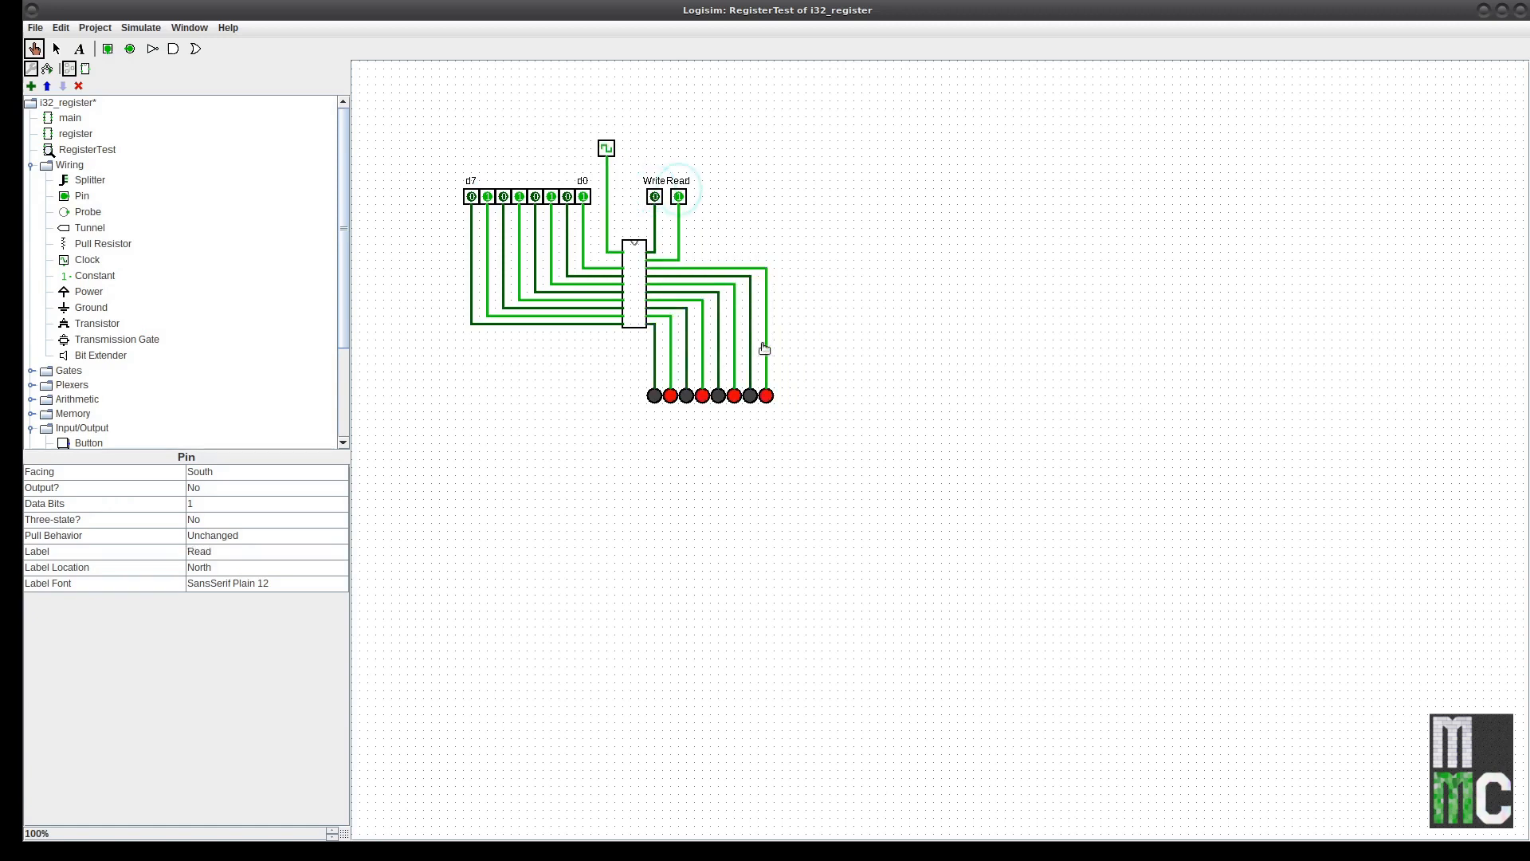
Reset all eight data input pins to 0 while Read remains on
left_click(583, 198)
left_click(551, 198)
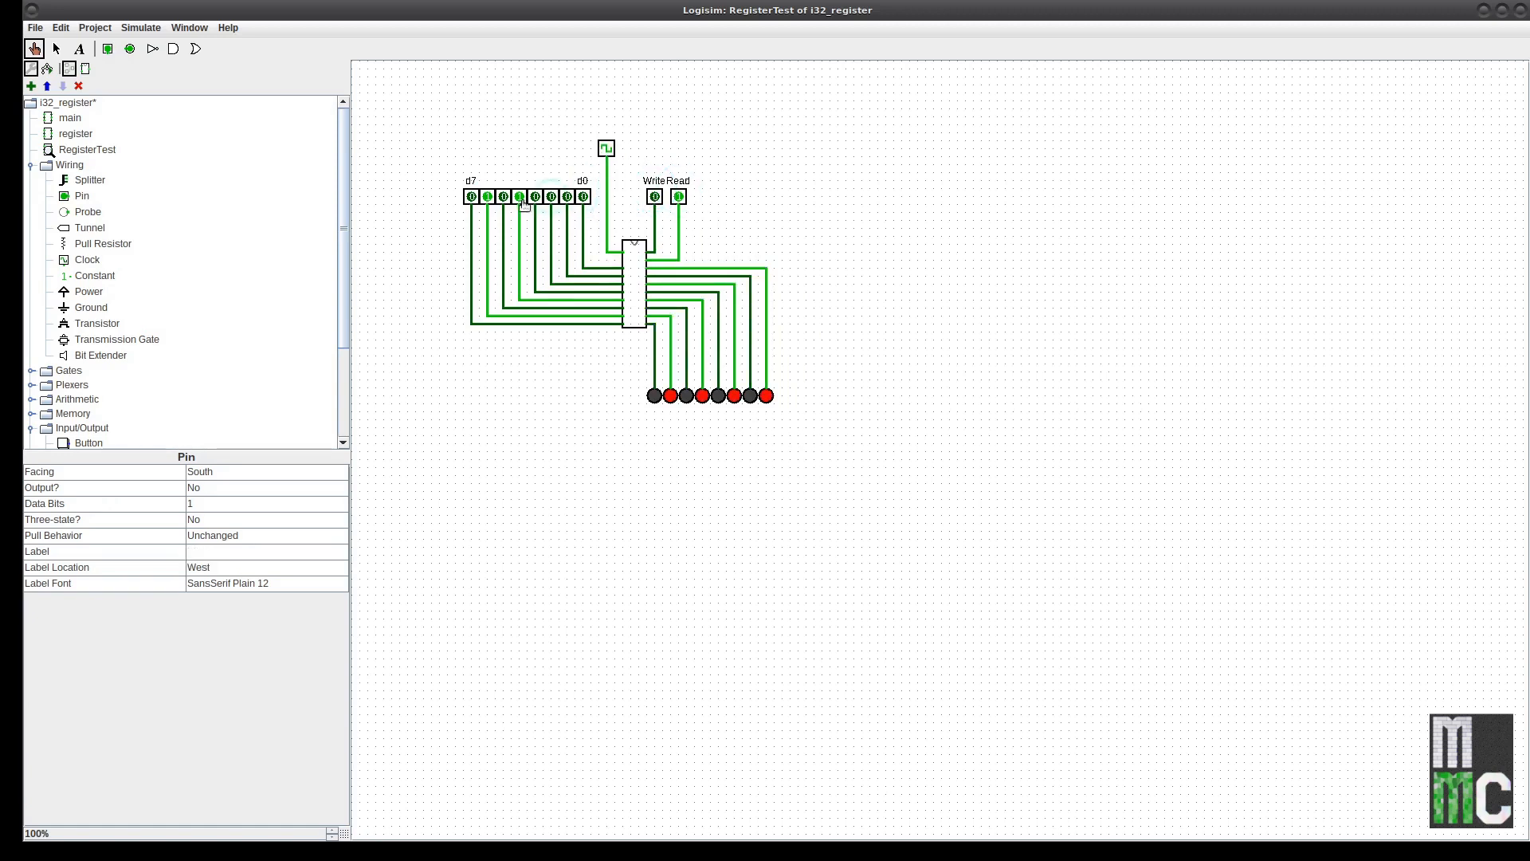
left_click(519, 198)
left_click(503, 197)
left_click(535, 197)
left_click(503, 197)
left_click(488, 198)
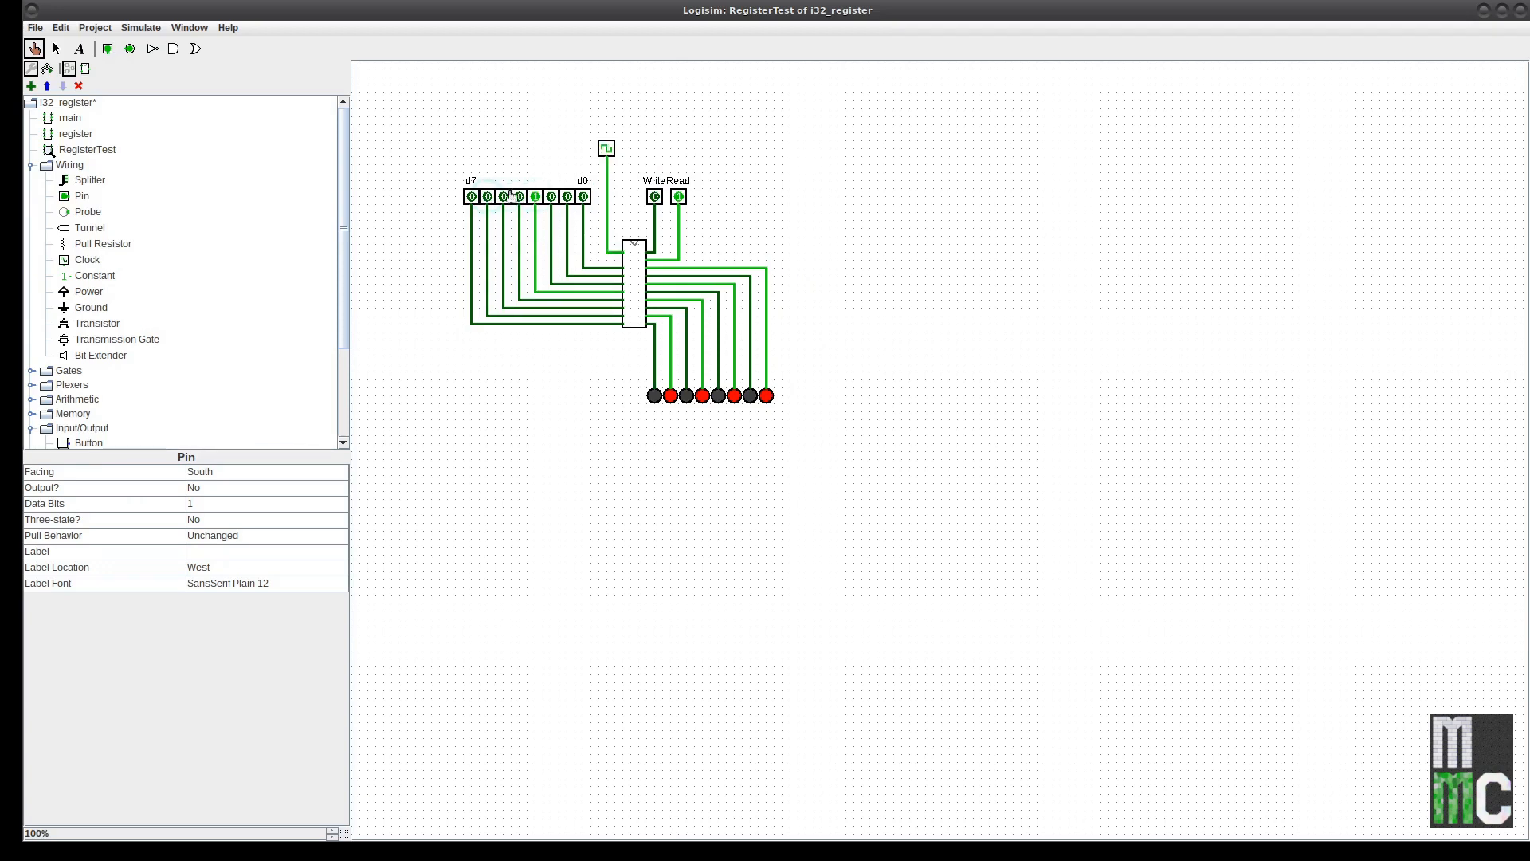
left_click(535, 197)
Toggle Read off, on and off again to test the register's output control
left_click(679, 197)
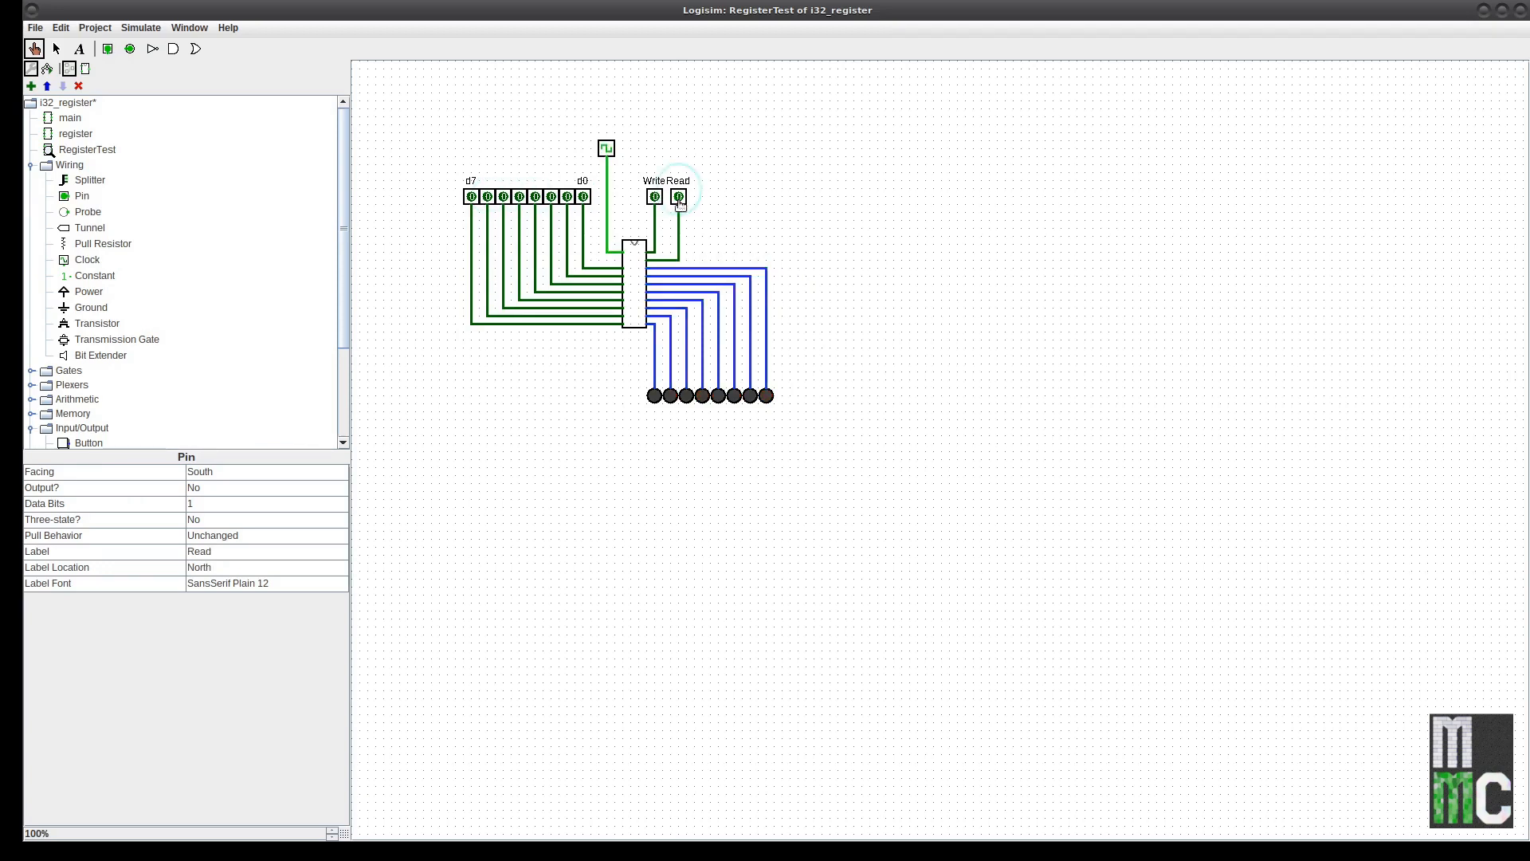
left_click(679, 197)
left_click(679, 197)
Set the data input pins to 10101010 from d7 to d0
left_click(471, 197)
left_click(504, 197)
left_click(536, 196)
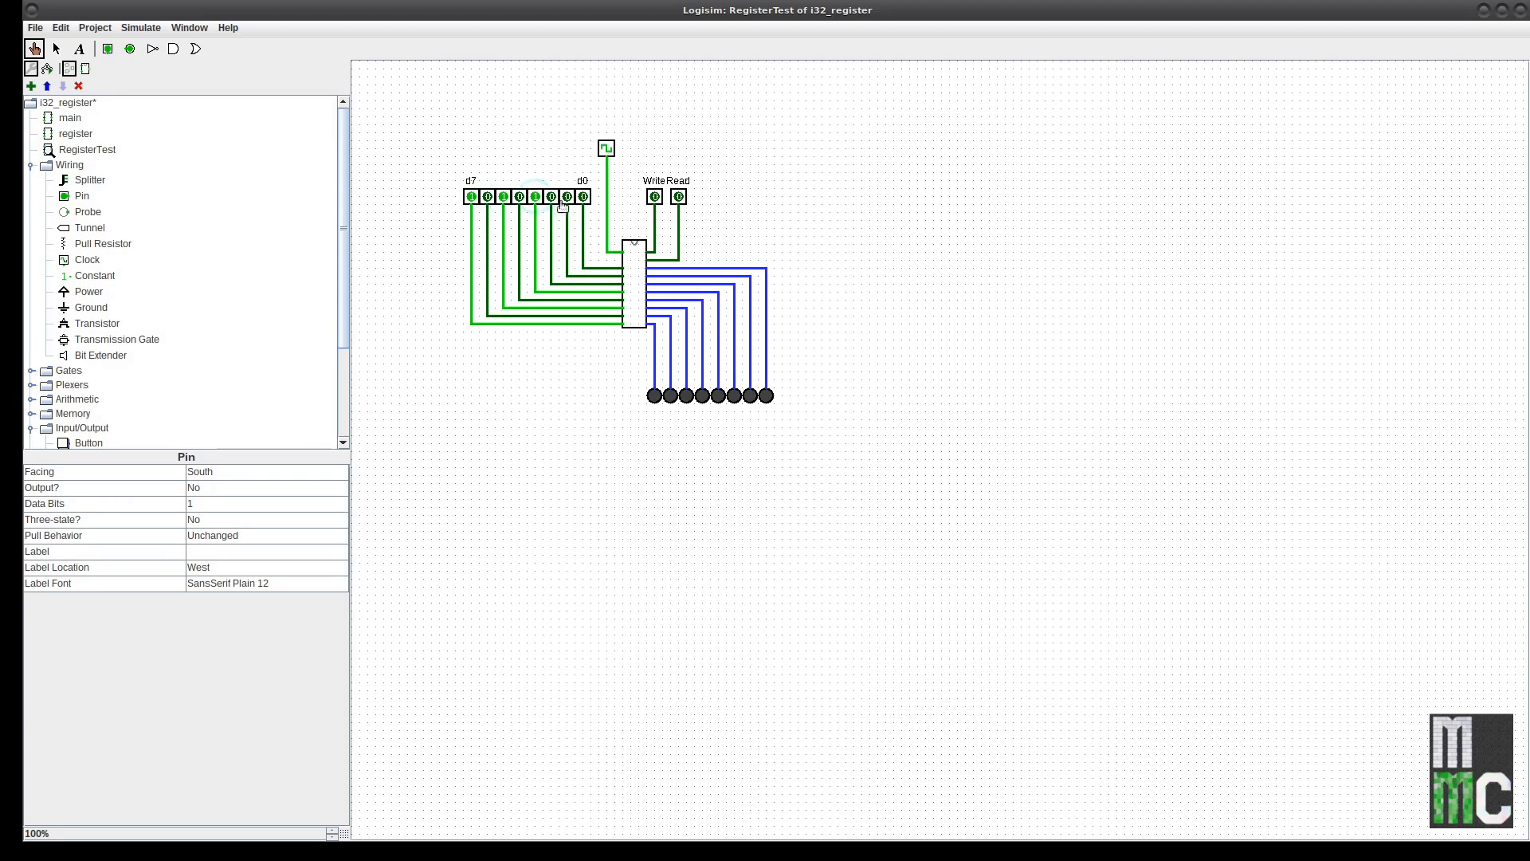
left_click(567, 197)
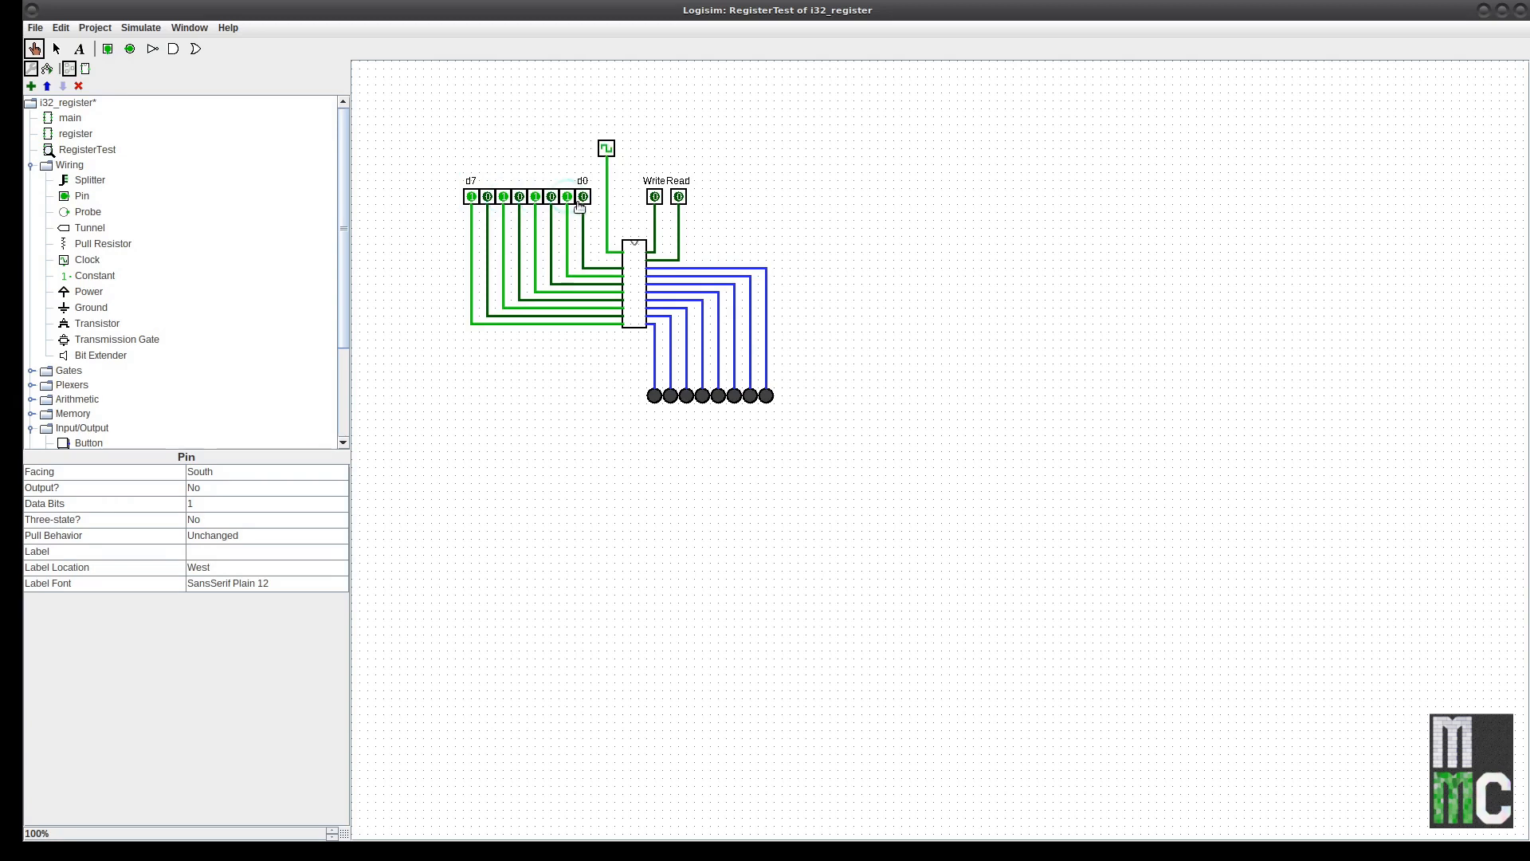
Switch Write on and off to store the new pattern, and turn Read on to output it
left_click(655, 197)
left_click(655, 197)
left_click(679, 196)
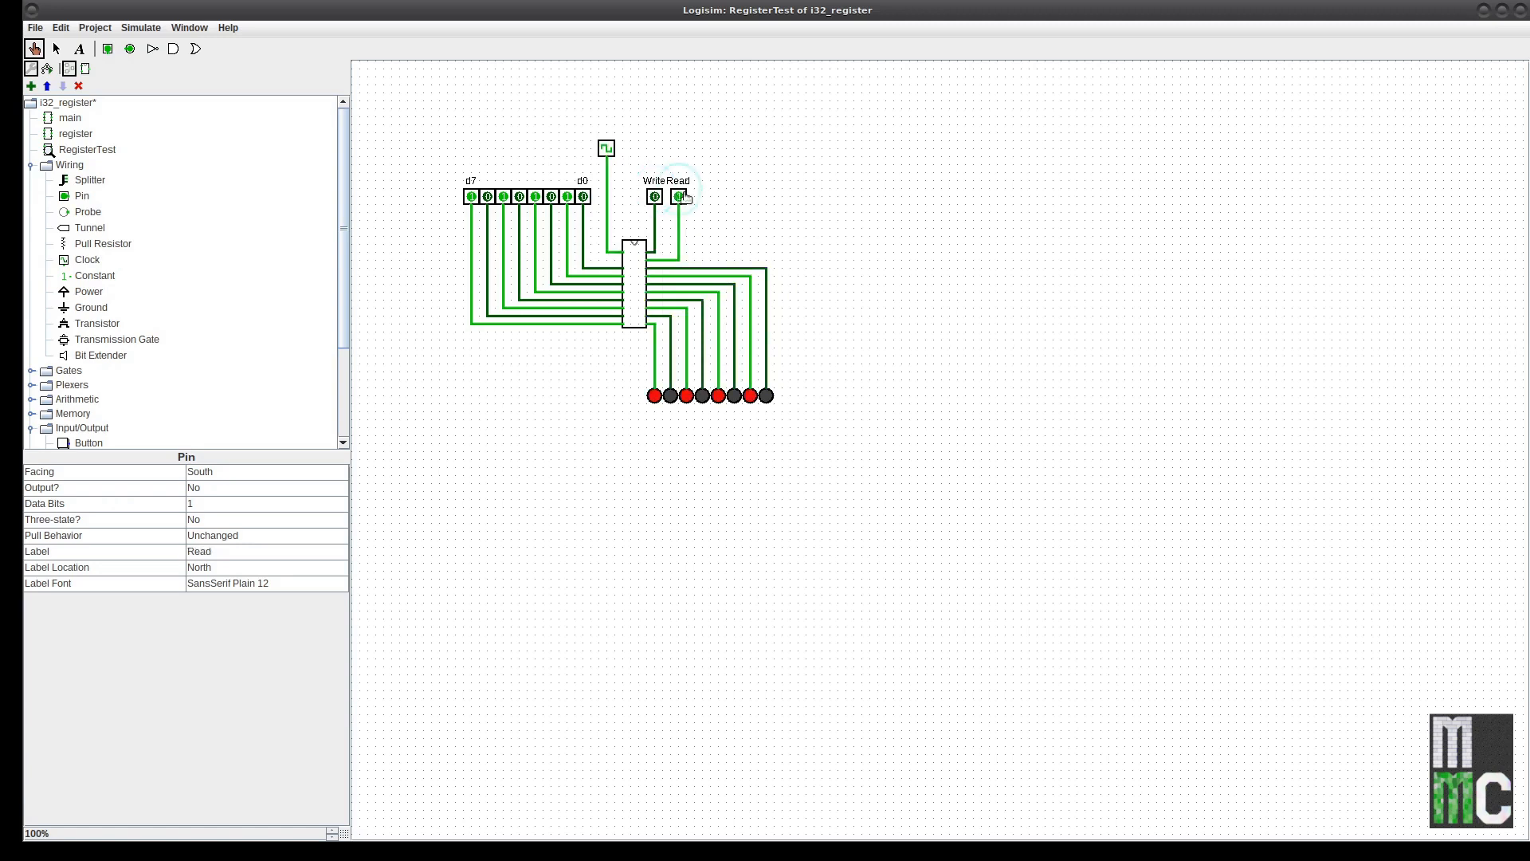
Return the four active data input pins to 0 with Read still on
left_click(567, 197)
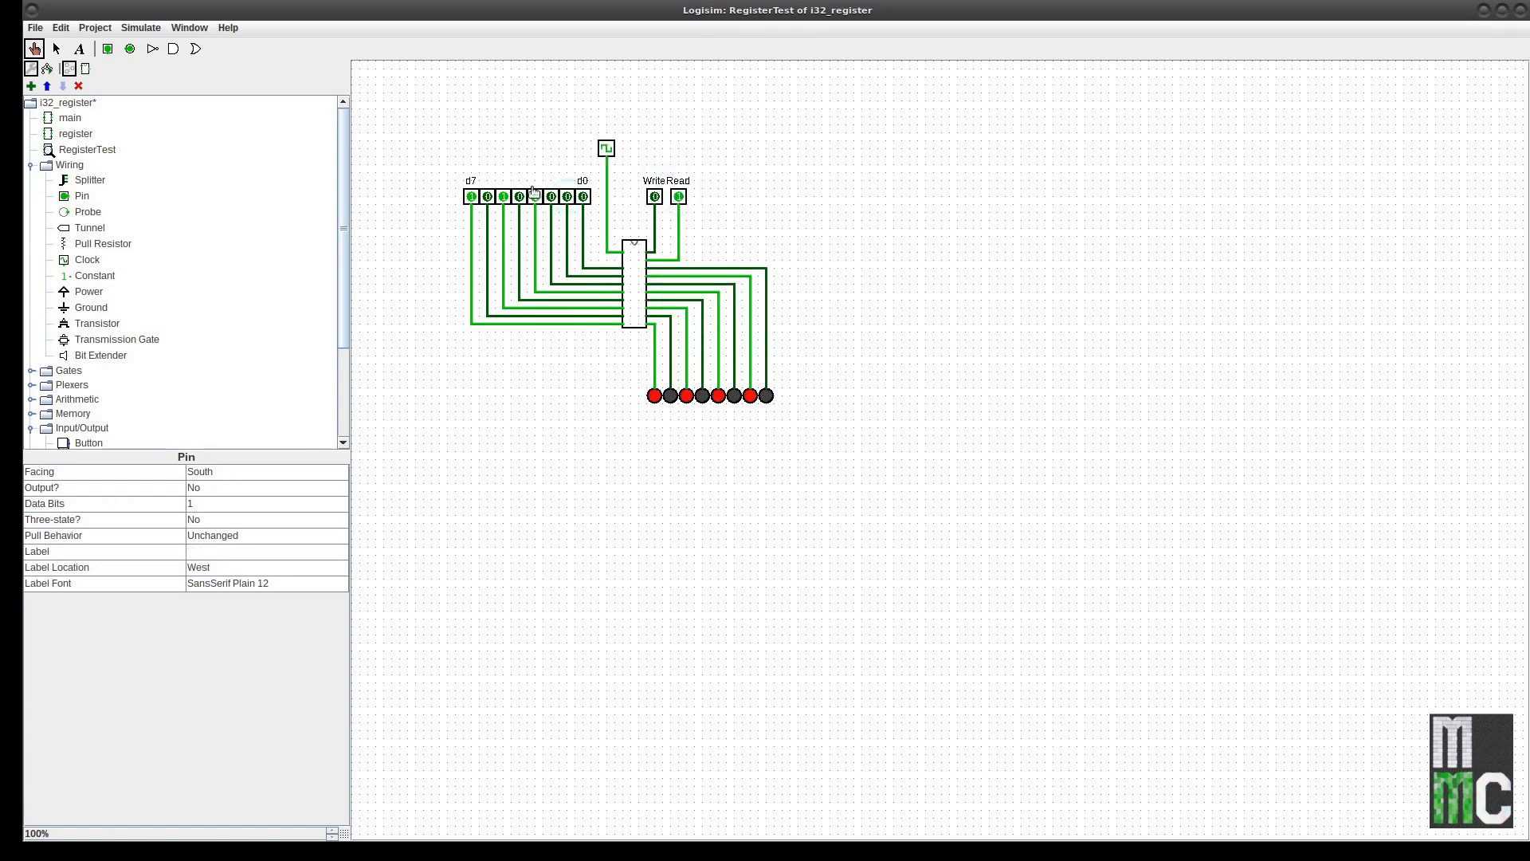
left_click(535, 197)
left_click(504, 196)
left_click(472, 196)
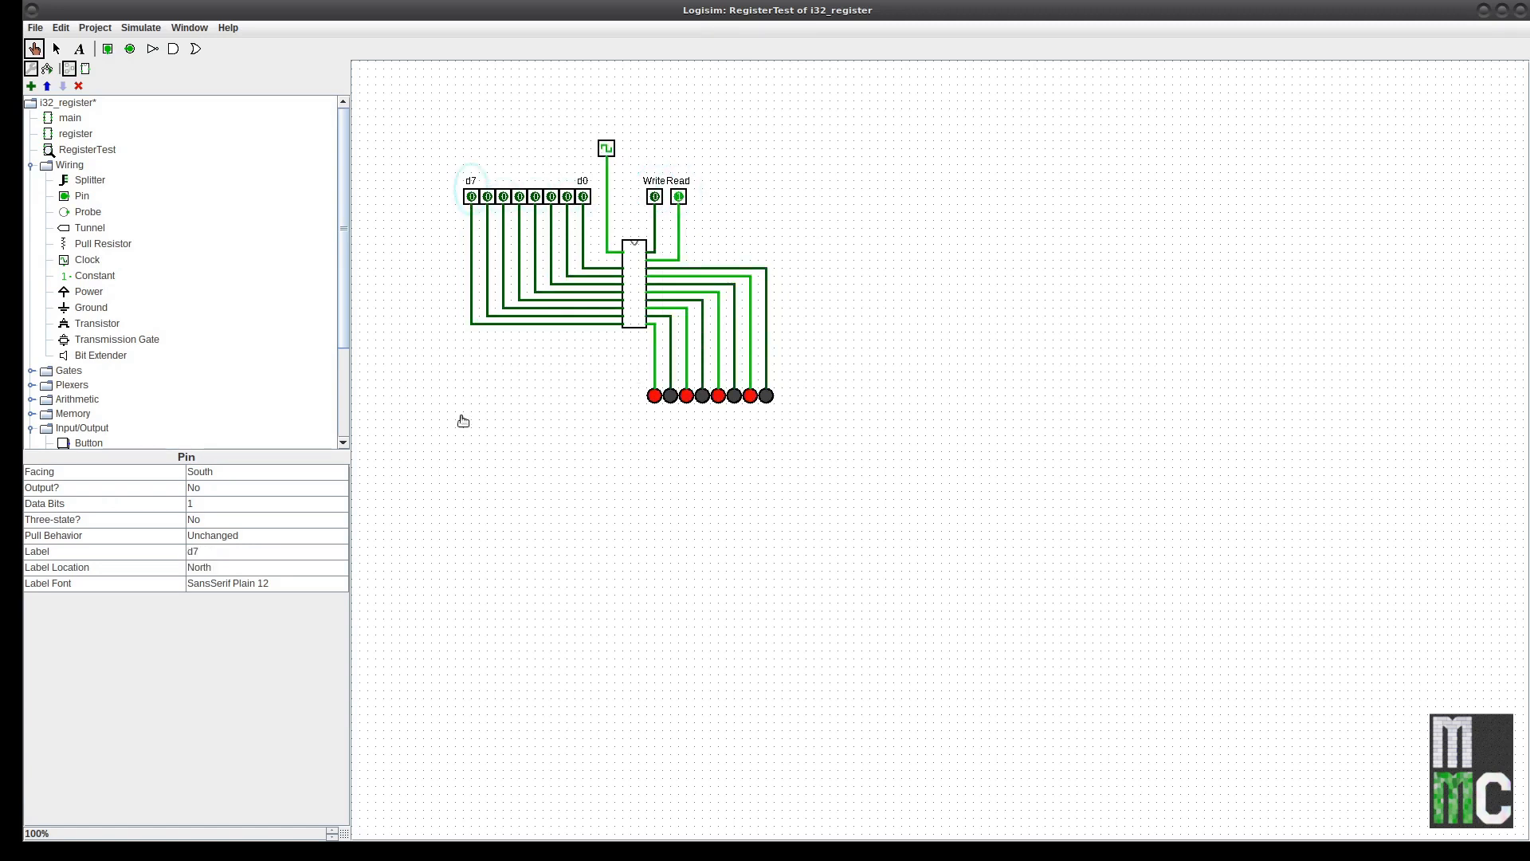